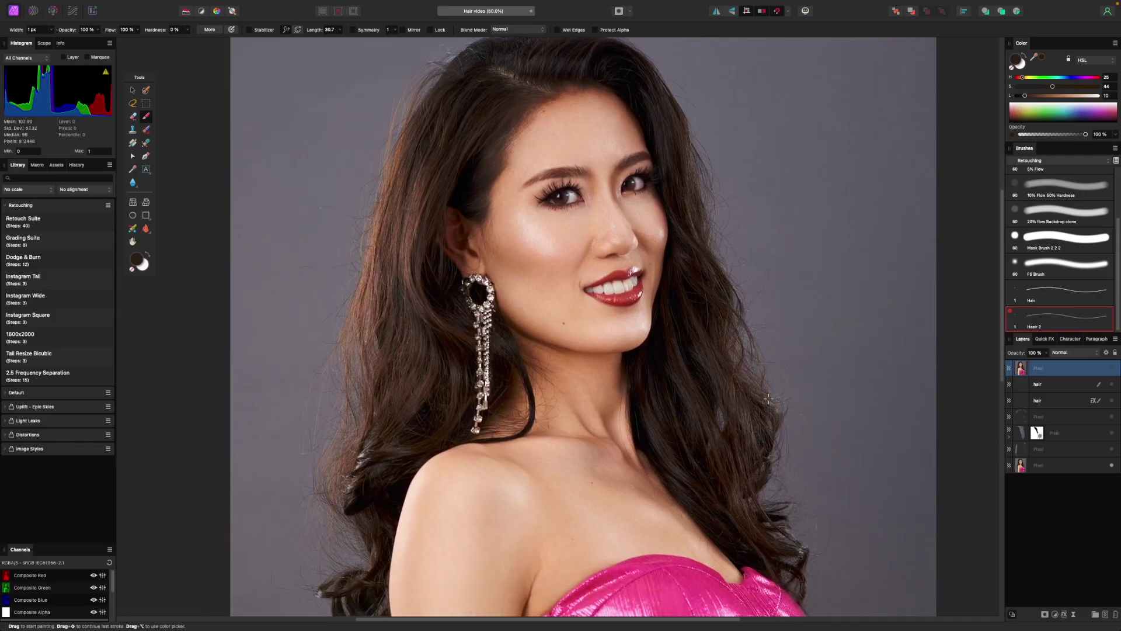
Toggle the top pixel layer's visibility to compare the finished hair retouch with the original.
left_click(1114, 372)
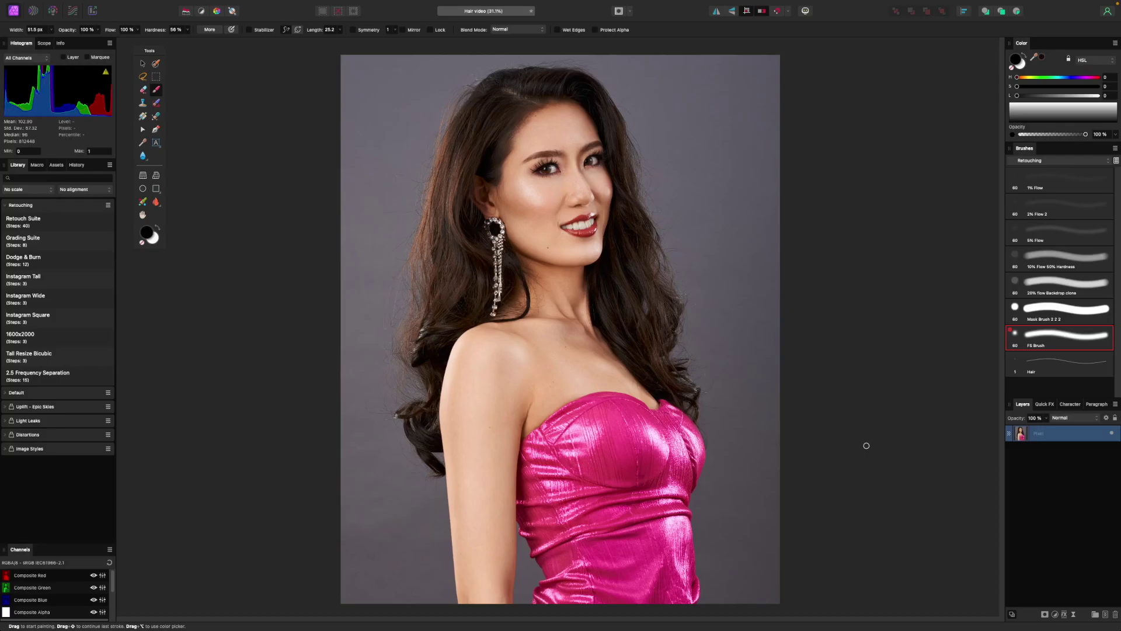
Add an empty pixel layer above the portrait photo for the hair retouching.
key("super+plus")
key("super+plus")
mouse_move(220, 286)
left_mouse_down()
mouse_move(445, 455)
mouse_move(509, 588)
left_mouse_up()
left_click_drag(539, 199, 530, 296)
scroll(552, 272, "down", 5)
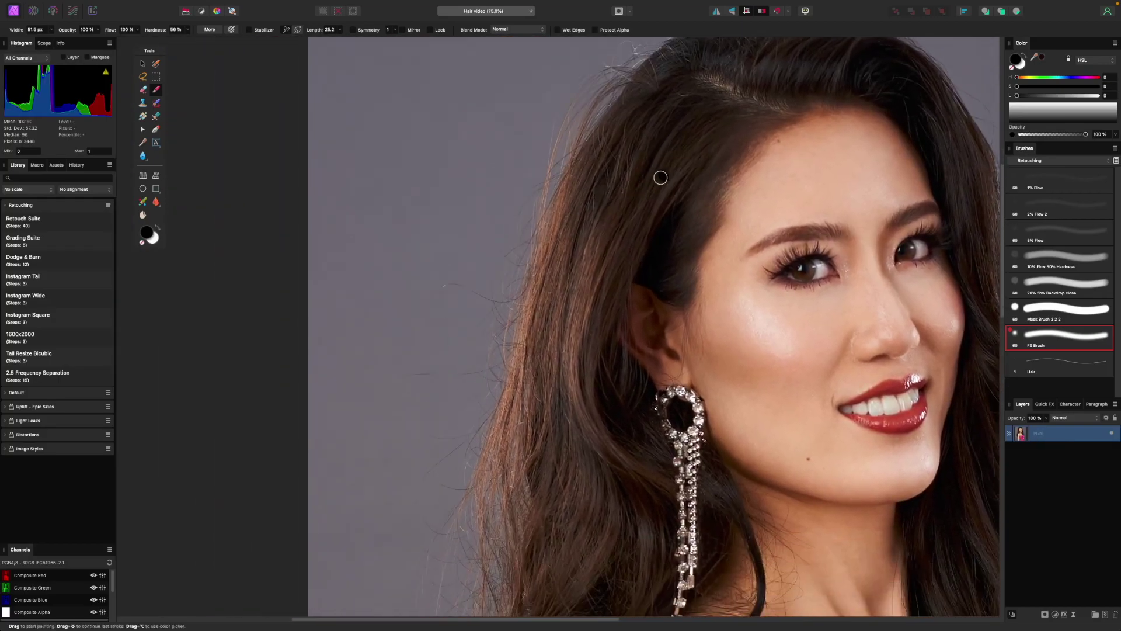
key("[")
key("[")
key("[")
key("[")
scroll(590, 273, "down", 3)
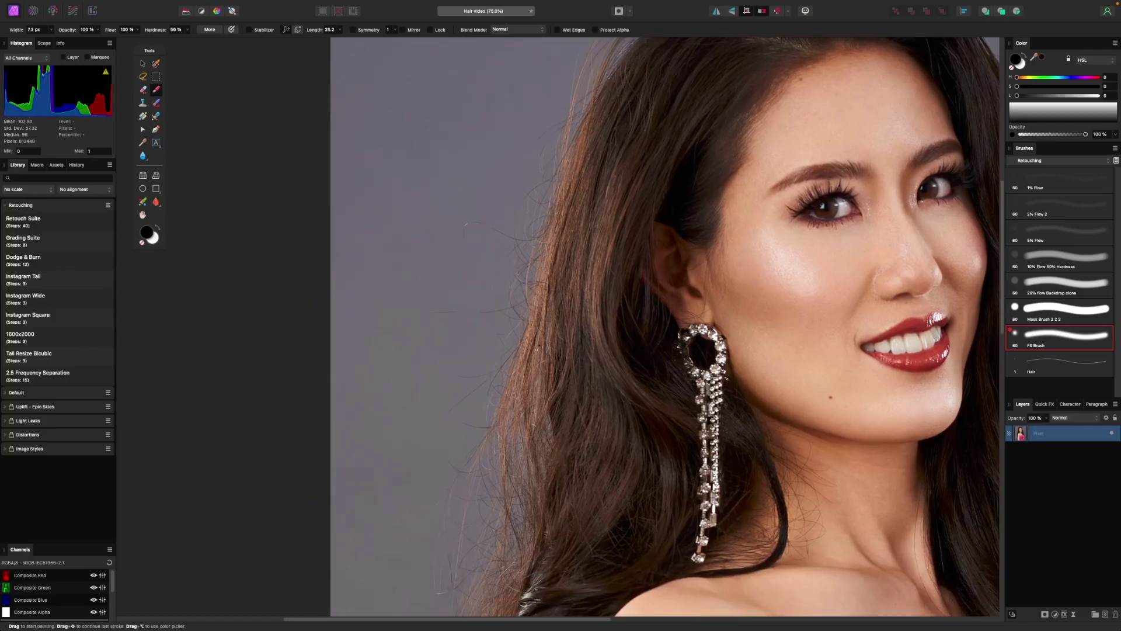
scroll(516, 361, "down", 3)
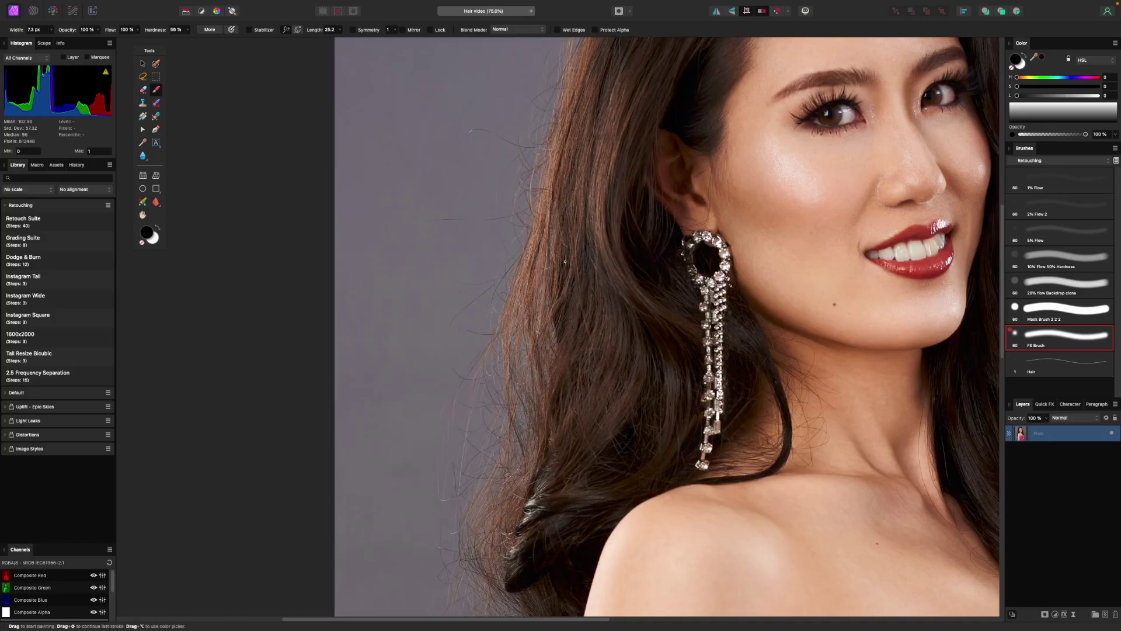
key("super+shift+n")
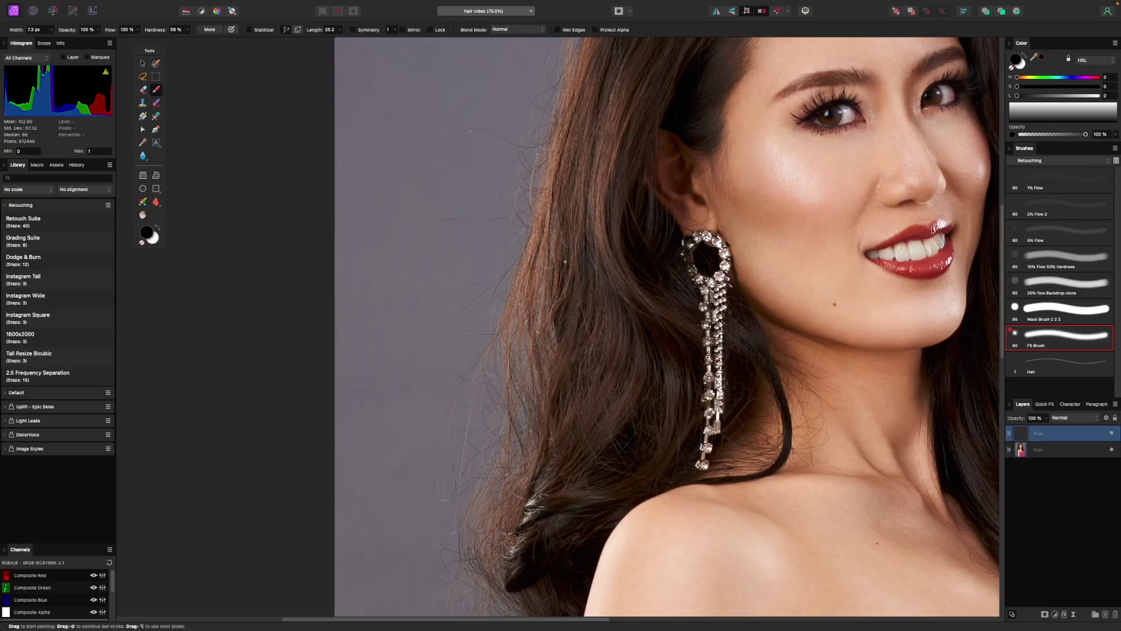
Remove the stray hairs over the backdrop left of the hair with the Inpainting Brush set to Current Layer & Below.
key("j")
left_click(397, 33)
left_click(399, 32)
key("bracketright")
key("bracketright")
key("bracketright")
key("bracketleft")
key("bracketleft")
key("bracketleft")
left_click_drag(514, 149, 453, 126)
left_click_drag(495, 223, 421, 220)
mouse_move(491, 280)
left_mouse_down()
mouse_move(447, 271)
mouse_move(472, 303)
mouse_move(446, 334)
left_mouse_up()
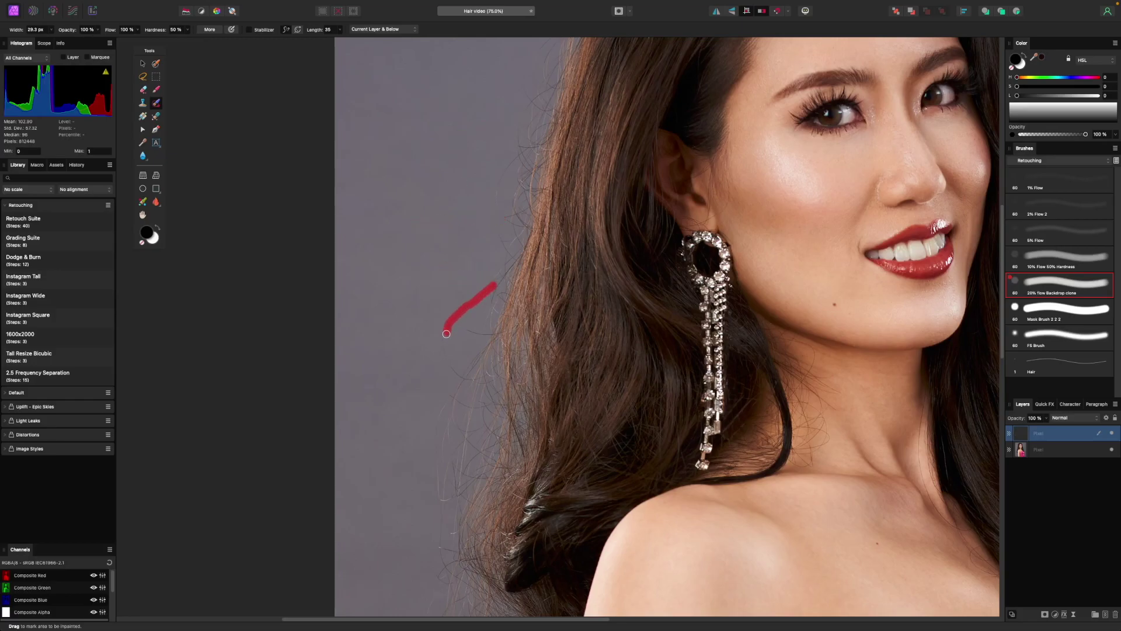
left_click_drag(458, 374, 440, 323)
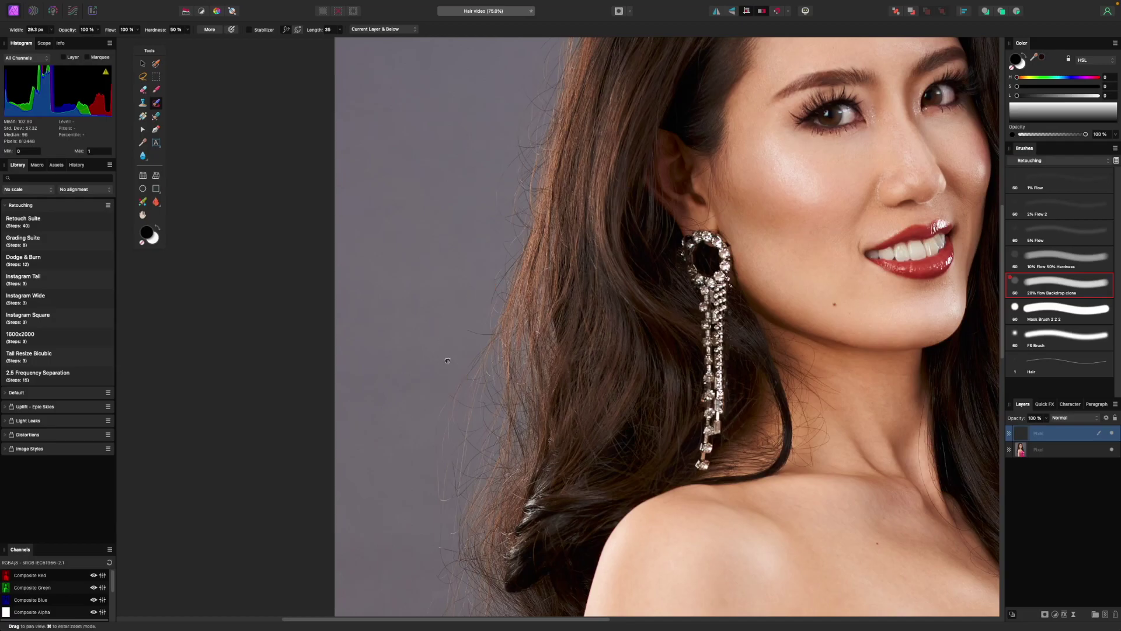
Inpaint the loose hairs over the backdrop beside the lower left curls near the shoulder.
scroll(448, 361, "down", 10)
mouse_move(467, 419)
left_mouse_down()
mouse_move(418, 412)
mouse_move(422, 371)
left_mouse_up()
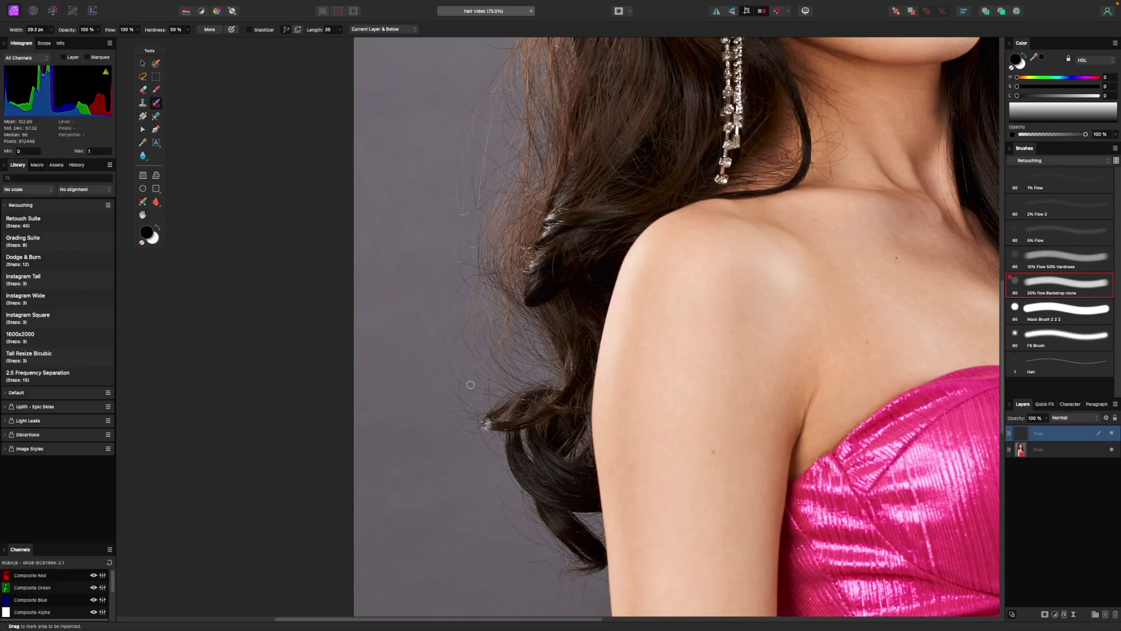
key("[")
left_click_drag(462, 214, 456, 266)
Inpaint the stray hairs beside the lowest curls on the right, next to the top of the dress.
scroll(545, 336, "right", 15)
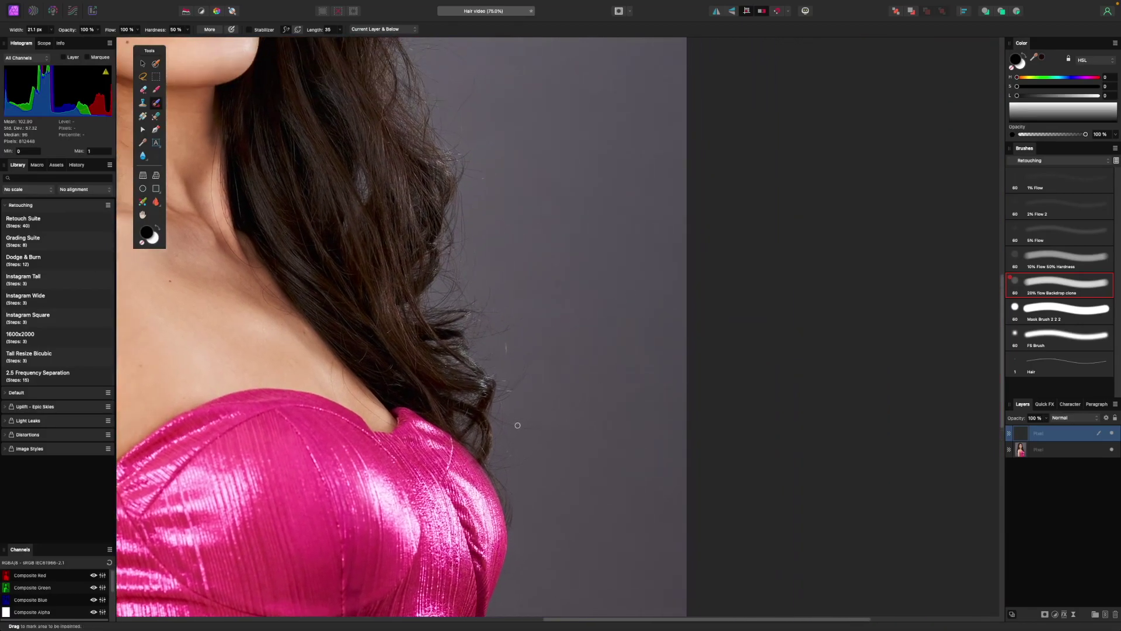
key("]")
key("]")
left_click_drag(504, 421, 558, 430)
Inpaint the flyaway hairs along the right edge of the hair between chin and shoulder, adjusting the brush size to fit.
scroll(587, 331, "up", 5)
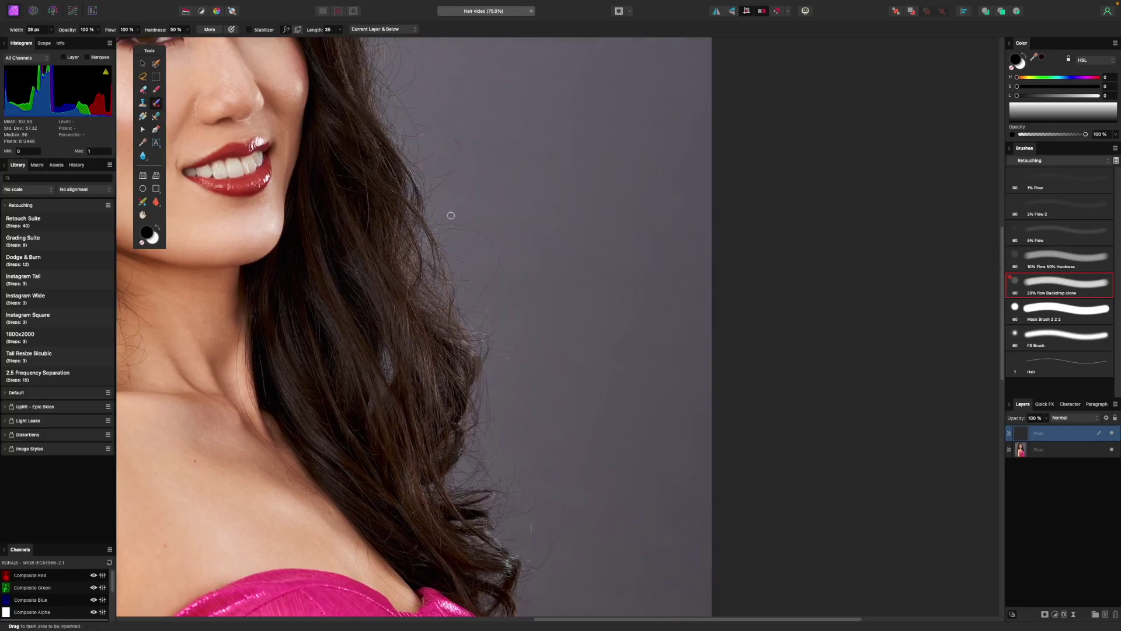
mouse_move(441, 225)
left_mouse_down()
mouse_move(499, 258)
mouse_move(477, 309)
mouse_move(477, 293)
mouse_move(486, 316)
left_mouse_up()
key("[")
key("bracketright")
mouse_move(443, 229)
left_mouse_down()
mouse_move(474, 226)
mouse_move(479, 322)
left_mouse_up()
key("bracketleft")
mouse_move(453, 233)
left_mouse_down()
mouse_move(457, 255)
mouse_move(440, 280)
mouse_move(474, 252)
mouse_move(429, 251)
mouse_move(422, 219)
mouse_move(460, 311)
left_mouse_up()
Inpaint the stray hairs along the right side of the hair from cheek level up to the crown.
key("space")
mouse_move(390, 222)
left_mouse_down()
mouse_move(411, 225)
mouse_move(439, 197)
left_mouse_up()
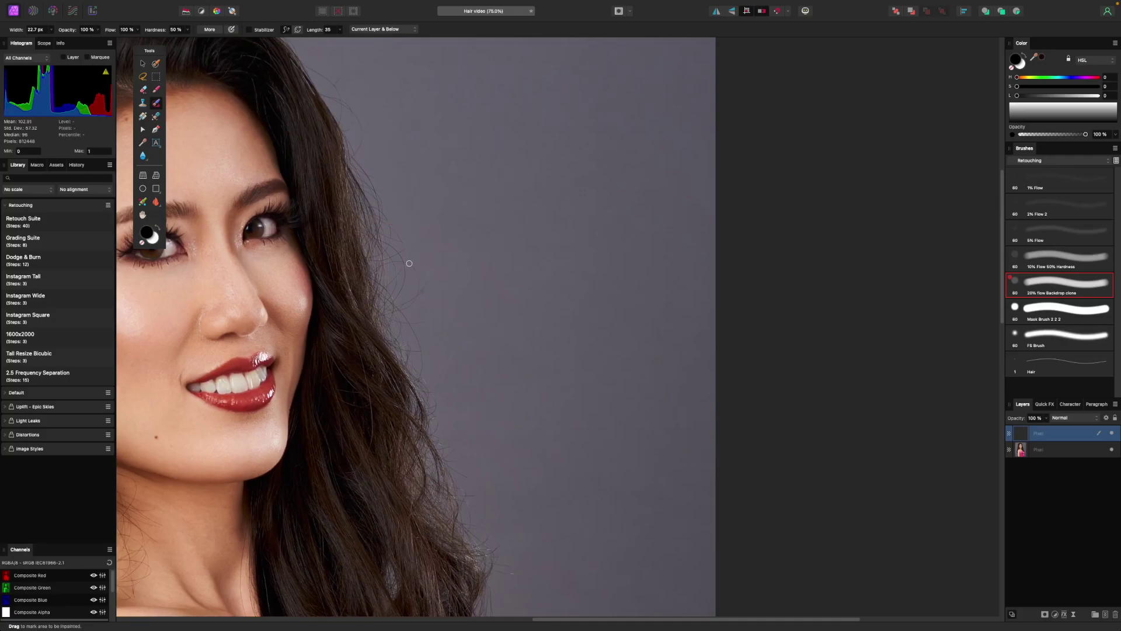
mouse_move(409, 264)
left_mouse_down()
mouse_move(417, 286)
mouse_move(405, 308)
mouse_move(429, 263)
mouse_move(409, 301)
mouse_move(411, 292)
left_mouse_up()
key("bracketright")
scroll(426, 275, "up", 3)
scroll(427, 274, "left", 1)
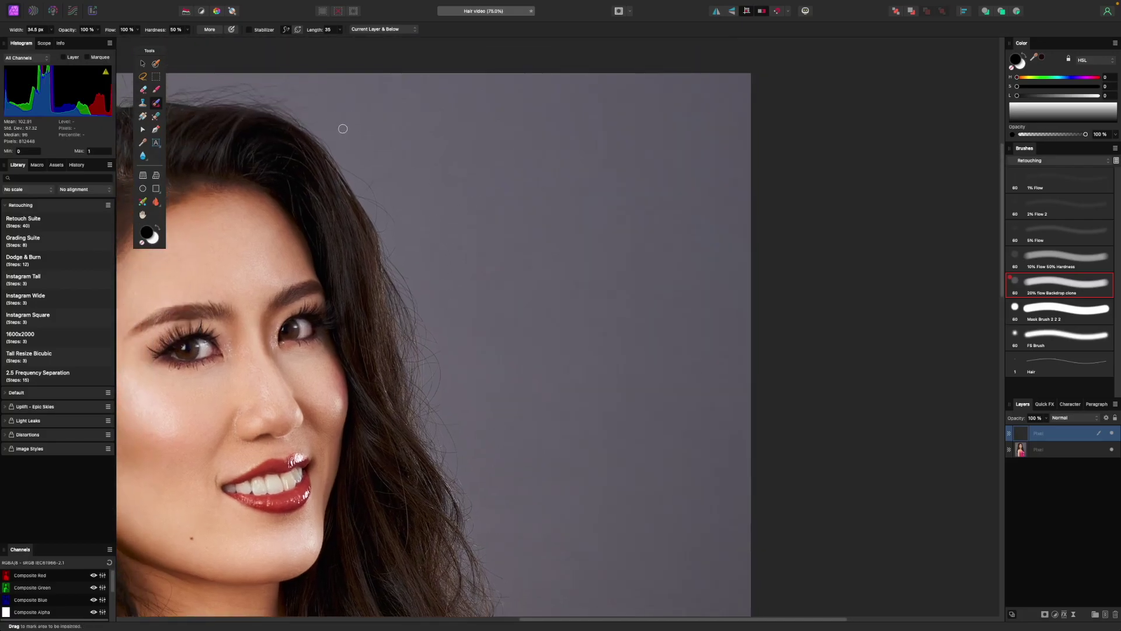
mouse_move(391, 253)
left_mouse_down()
mouse_move(369, 198)
mouse_move(378, 172)
mouse_move(399, 229)
left_mouse_up()
mouse_move(372, 188)
left_mouse_down()
mouse_move(341, 163)
mouse_move(363, 157)
left_mouse_up()
key("]")
left_click_drag(477, 313, 462, 242)
Clean up the remaining loose hairs over the backdrop beside the lower right curls with the Inpainting Brush.
scroll(462, 243, "down", 2)
scroll(532, 295, "down", 5)
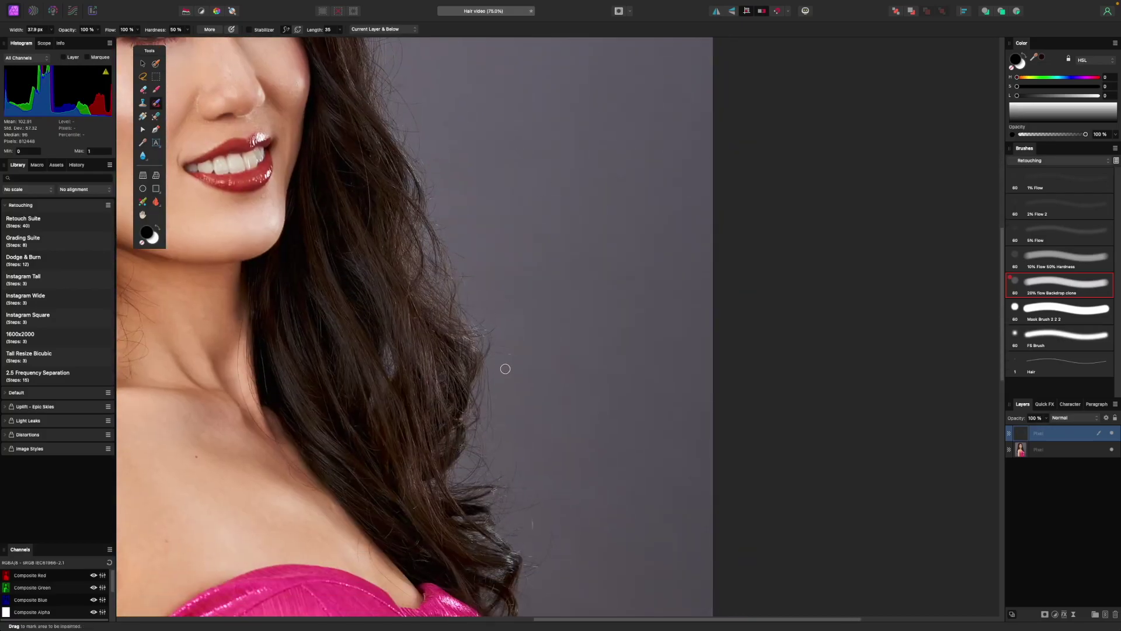
scroll(533, 301, "down", 3)
key("bracketright")
mouse_move(557, 447)
left_mouse_down()
mouse_move(577, 399)
mouse_move(531, 372)
mouse_move(533, 406)
left_mouse_up()
key("[")
key("bracketleft")
mouse_move(526, 367)
left_mouse_down()
mouse_move(531, 326)
mouse_move(535, 369)
left_mouse_up()
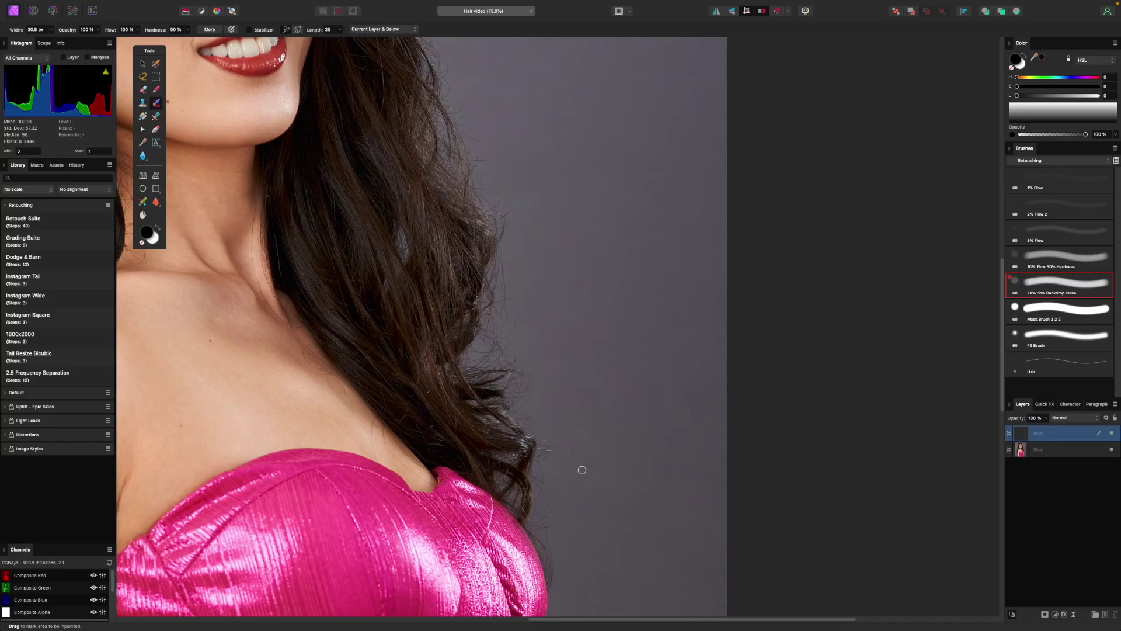
Cover the small grey gap inside the right curls with the Clone Brush, using a reduced 20% flow Backdrop clone brush.
key("super+minus")
left_click_drag(538, 333, 650, 419)
key("super+plus")
left_click_drag(393, 165, 433, 227)
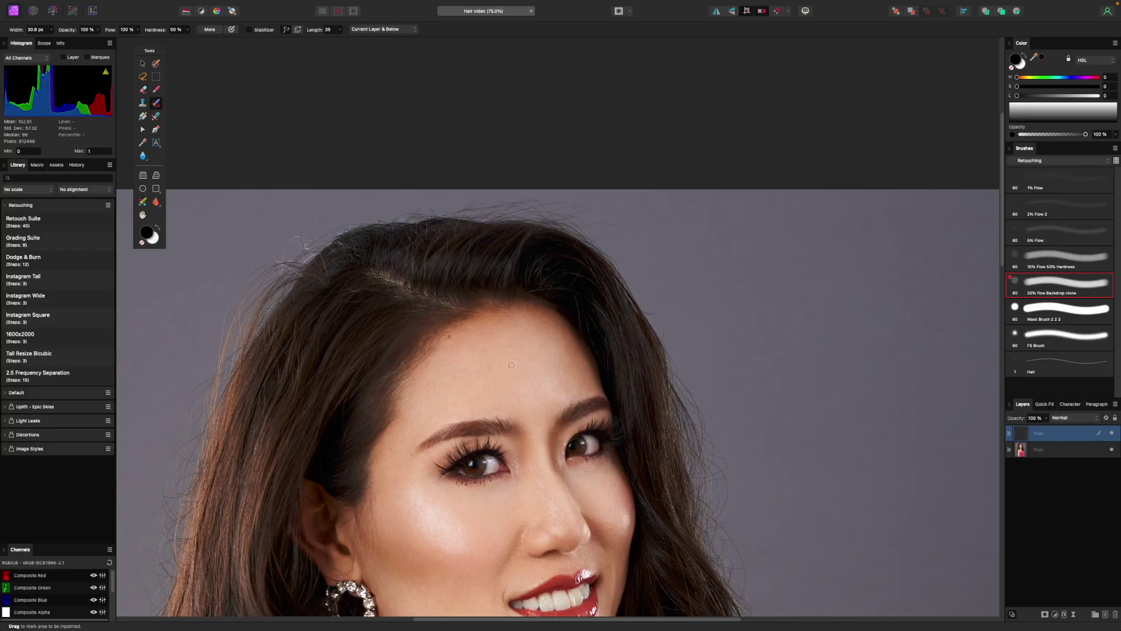
scroll(546, 220, "down", 5)
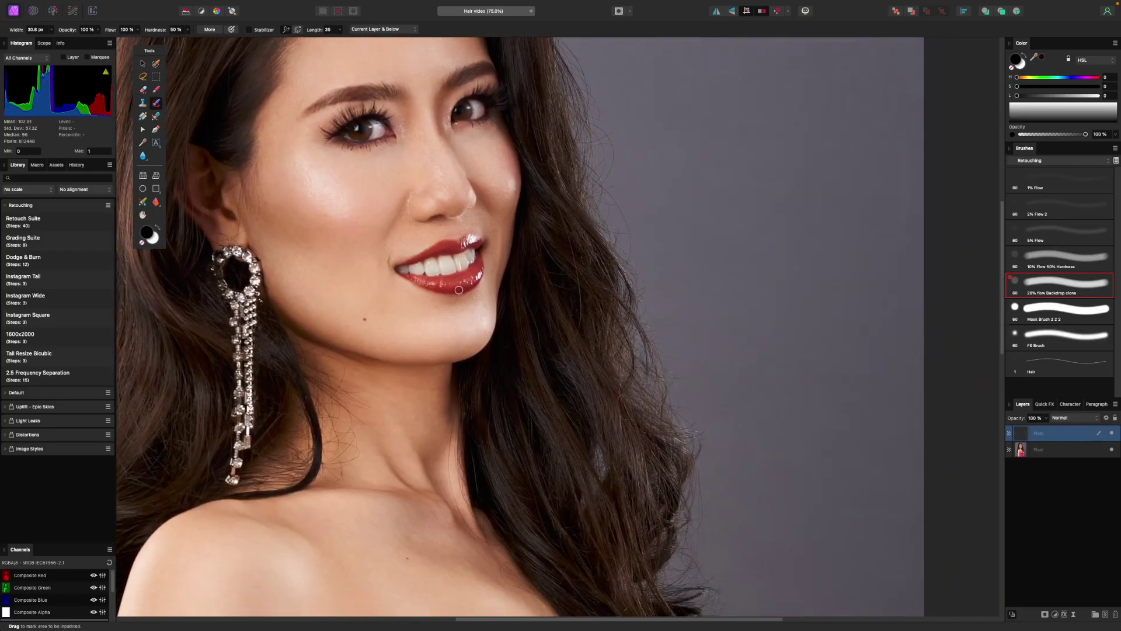
scroll(596, 420, "up", 4)
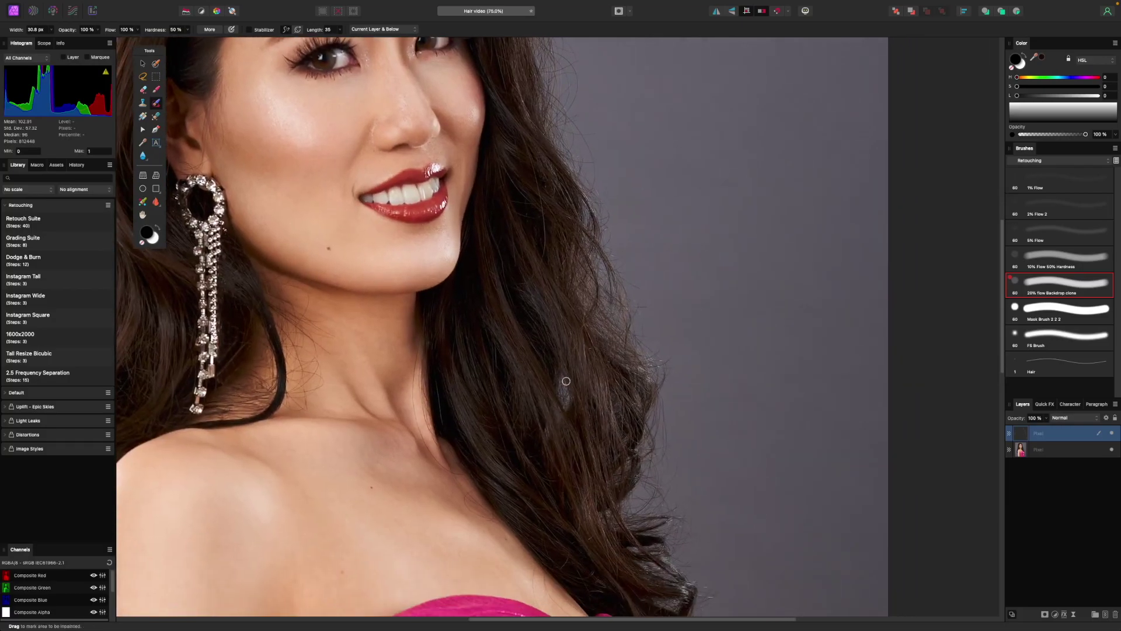
key("s")
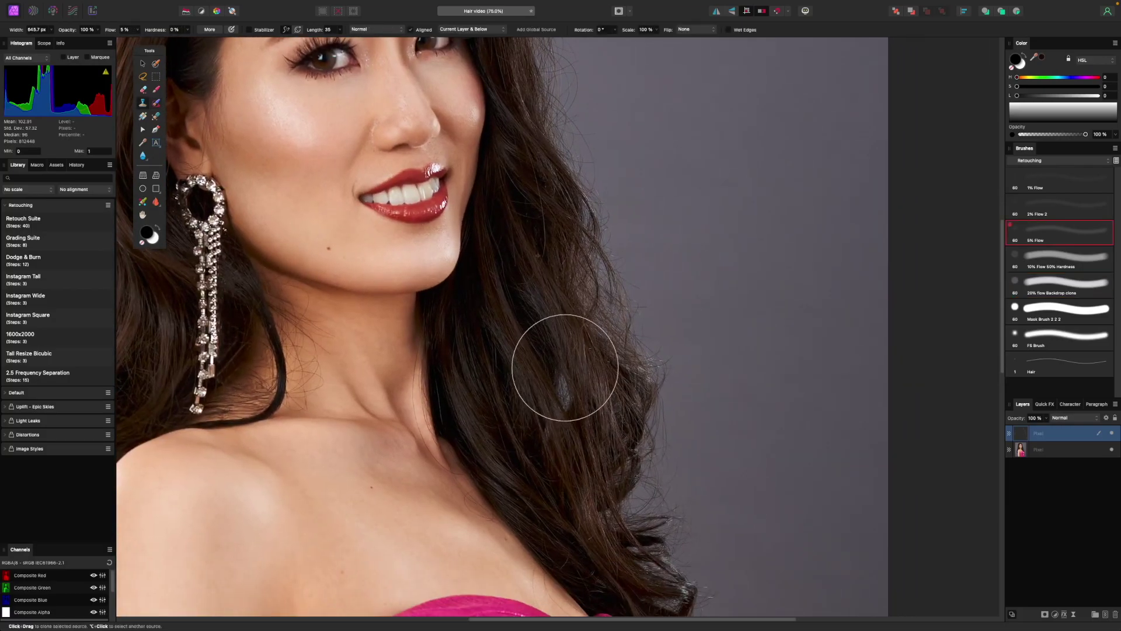
left_click(1069, 289)
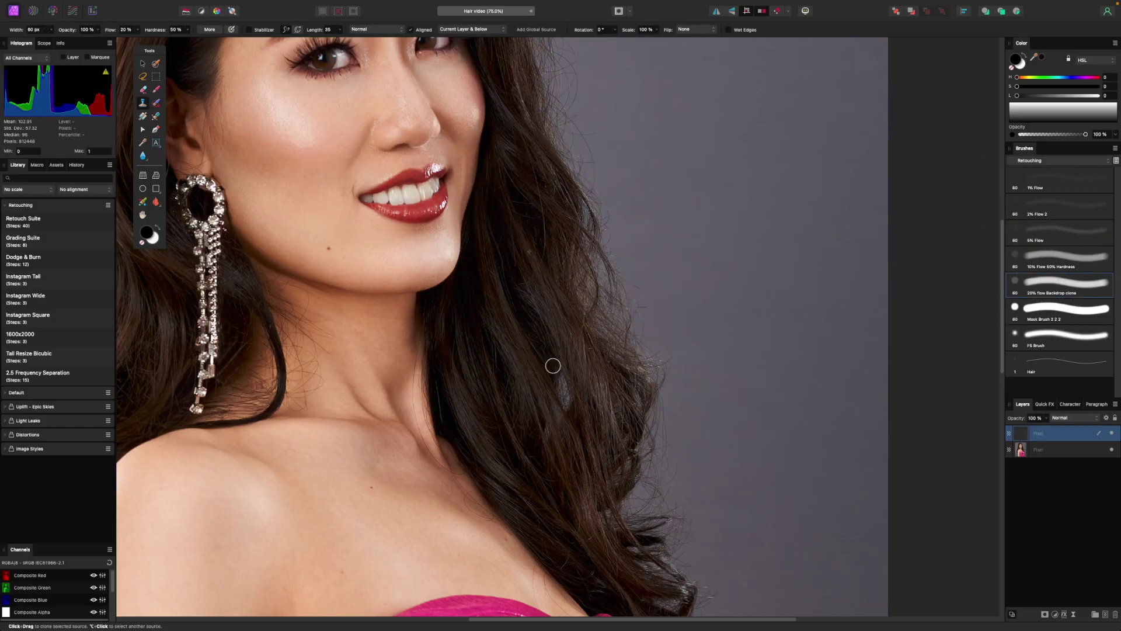
key("bracketleft")
key("bracketleft")
key("bracketleft")
key("bracketleft")
key("bracketleft")
key("bracketleft")
key("bracketleft")
key("bracketleft")
key("bracketleft")
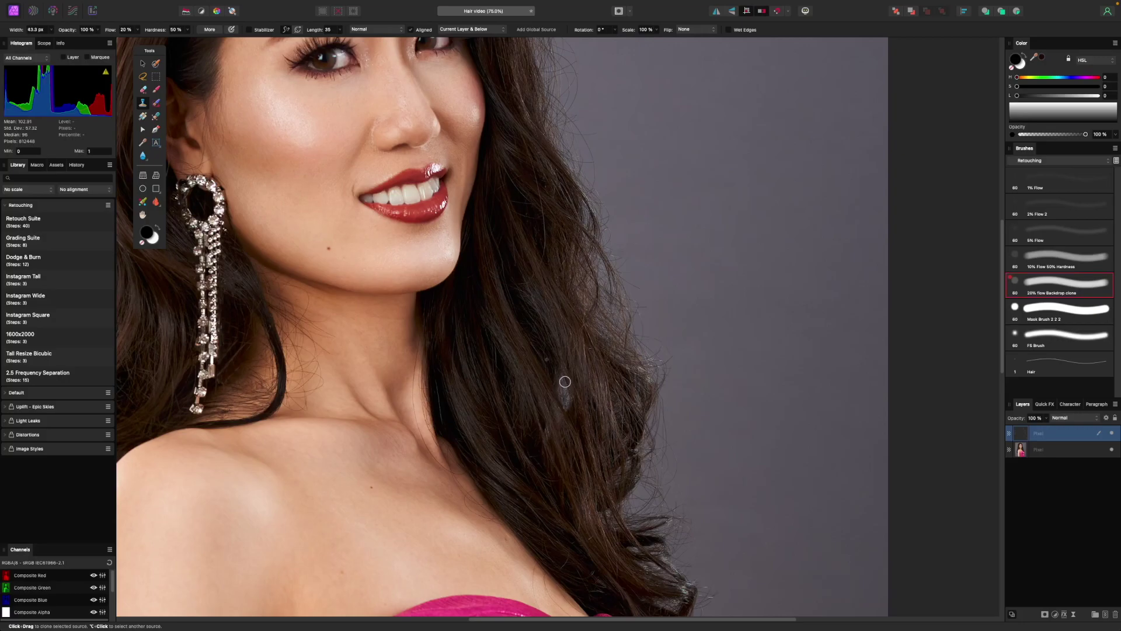
left_click_drag(560, 373, 561, 396)
mouse_move(567, 407)
left_mouse_down()
mouse_move(552, 373)
mouse_move(572, 404)
left_mouse_up()
Compare the whole portrait with and without the retouching layer.
key("super+0")
left_click(1112, 435)
Clone dark hair over the light scalp along the parting with a small 10% Flow 50% Hardness brush.
key("super+plus")
key("super+plus")
left_click_drag(664, 156, 625, 355)
mouse_move(629, 76)
left_mouse_down()
mouse_move(621, 274)
mouse_move(638, 395)
left_mouse_up()
key("super+plus")
key("super+plus")
left_click_drag(442, 346, 626, 446)
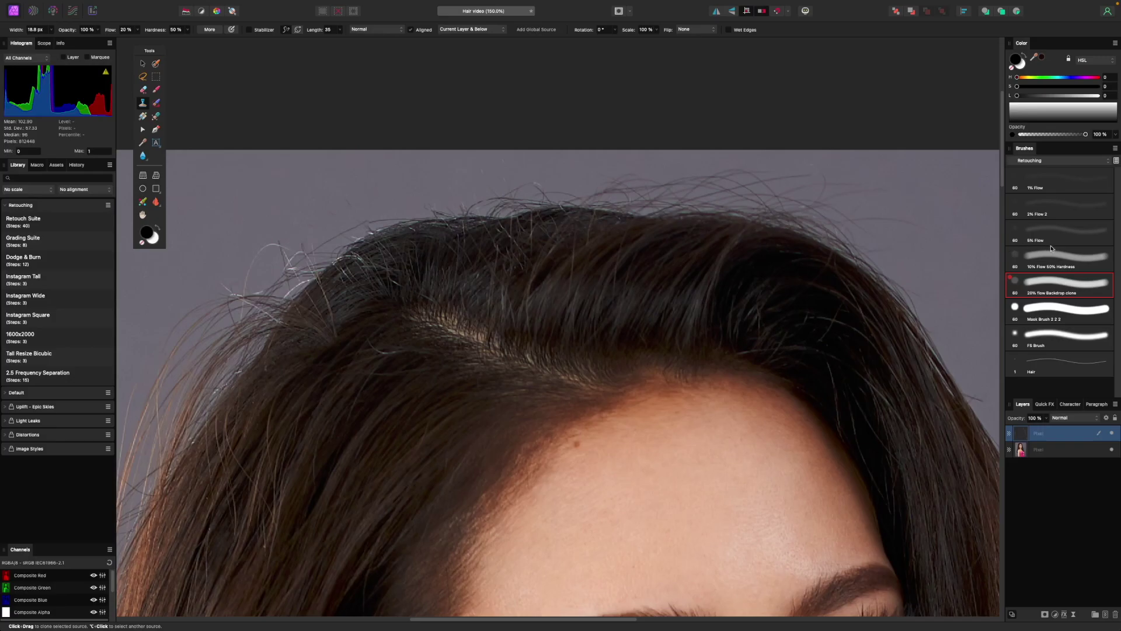
left_click(1062, 261)
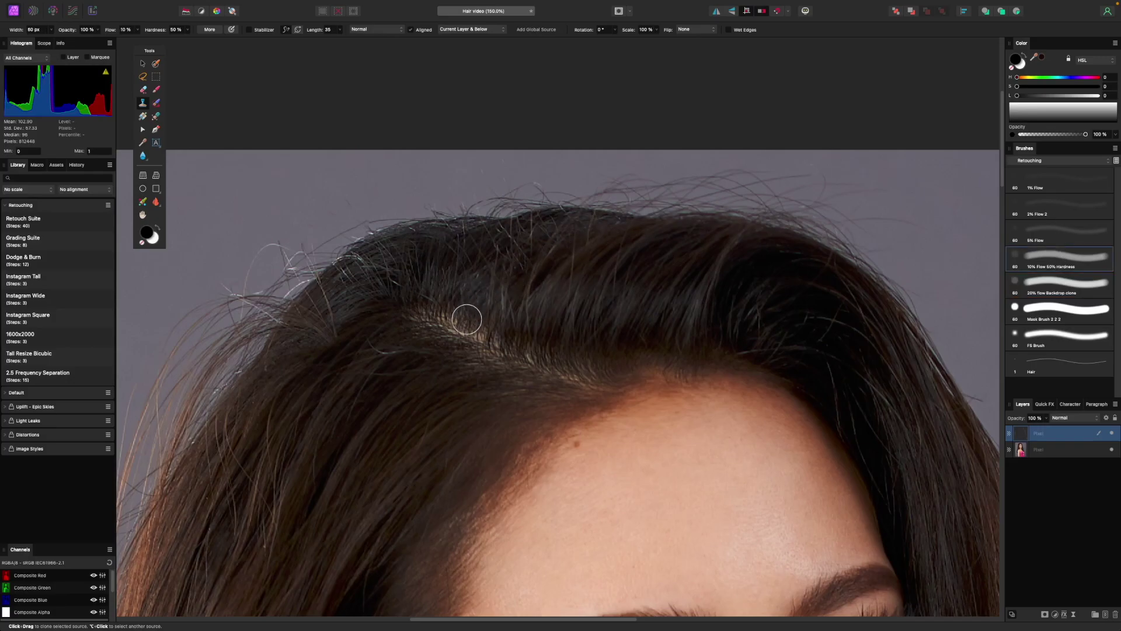
key("bracketleft")
key("bracketleft")
key("bracketleft")
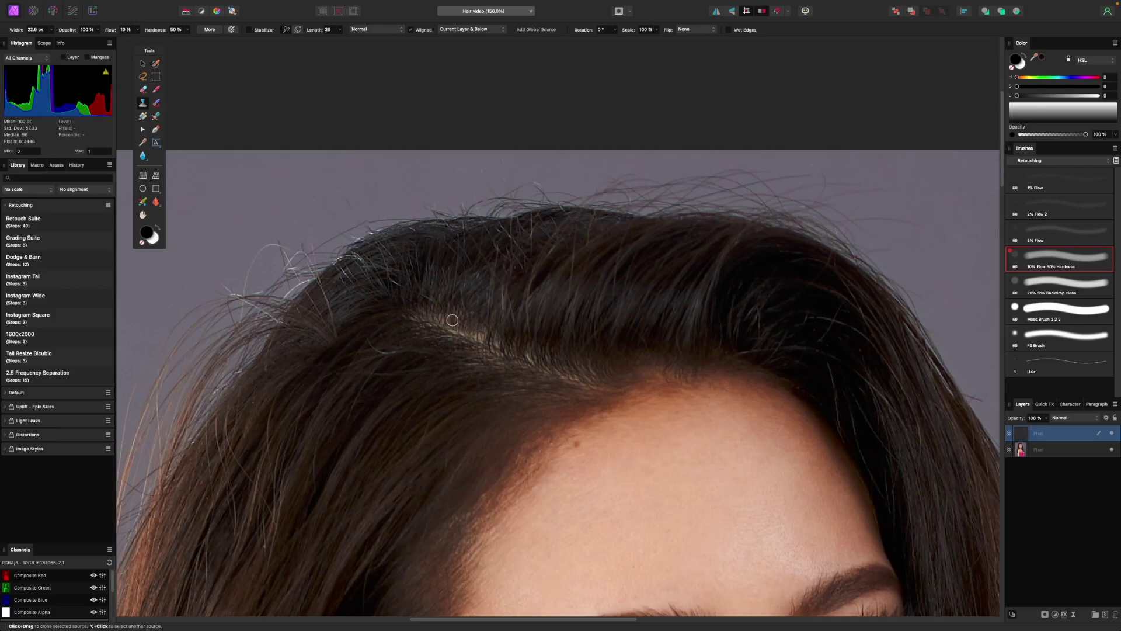
key("bracketleft")
key("bracketleft")
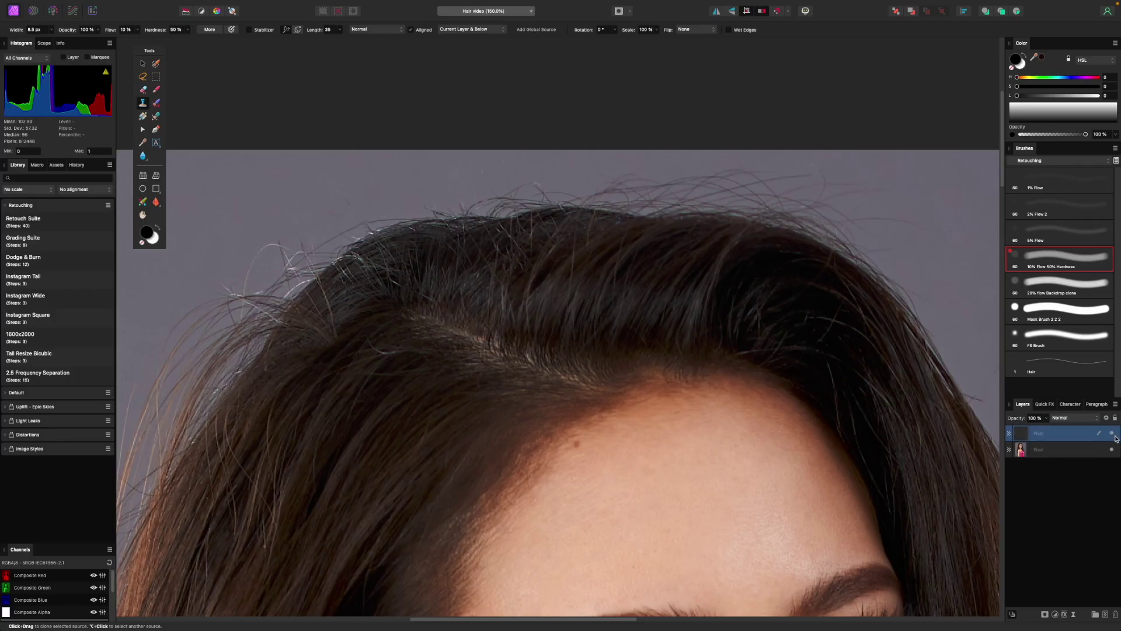
Clone backdrop over the flyaways at the upper left hair edge with an enlarged 20% flow Backdrop clone brush.
key("super+0")
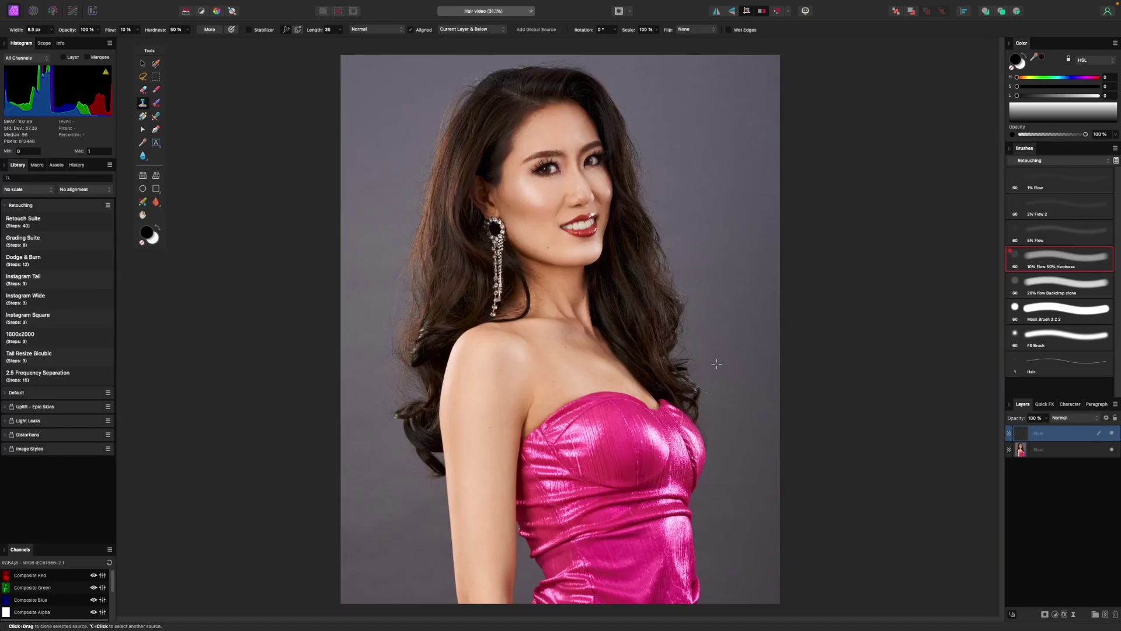
key("super+plus")
key("super+plus")
left_click_drag(364, 81, 662, 454)
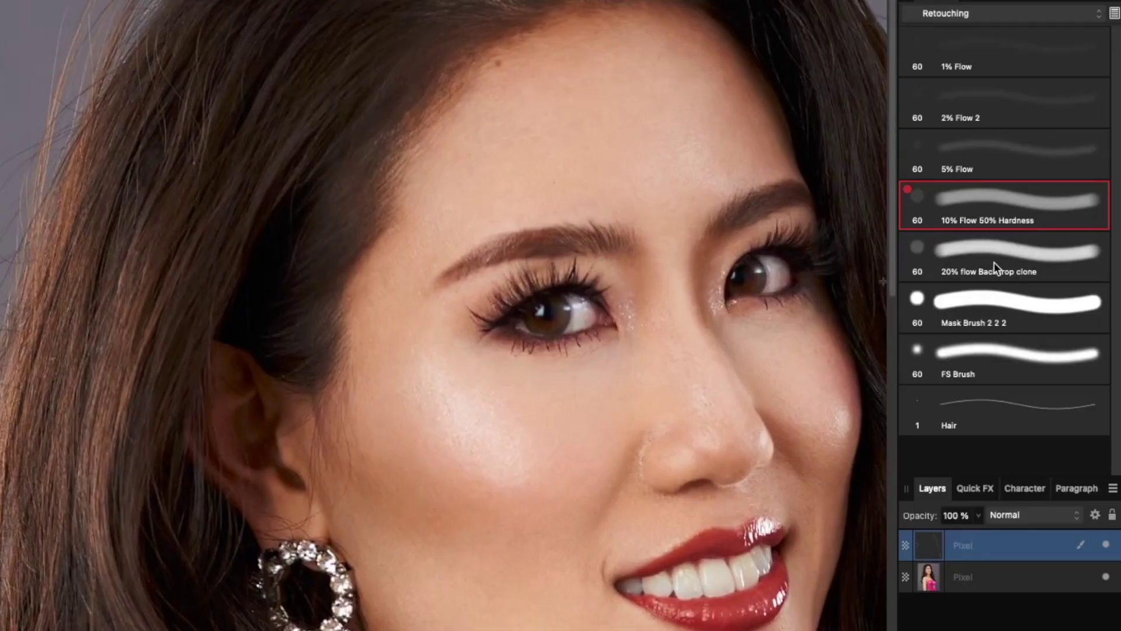
left_click(1054, 289)
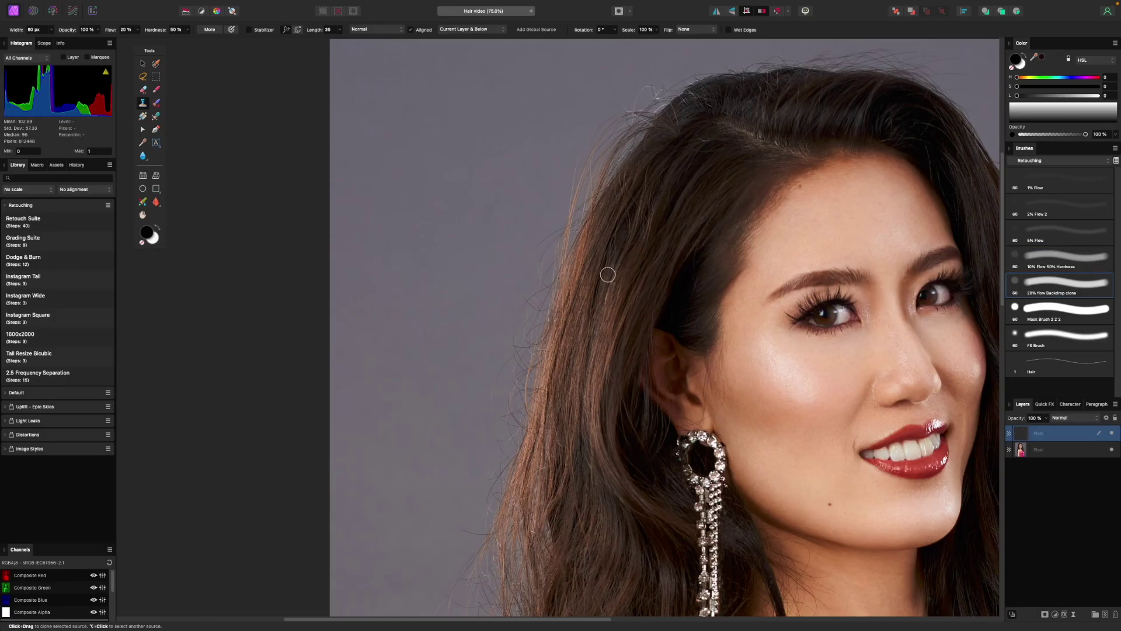
left_click_drag(660, 315, 617, 298)
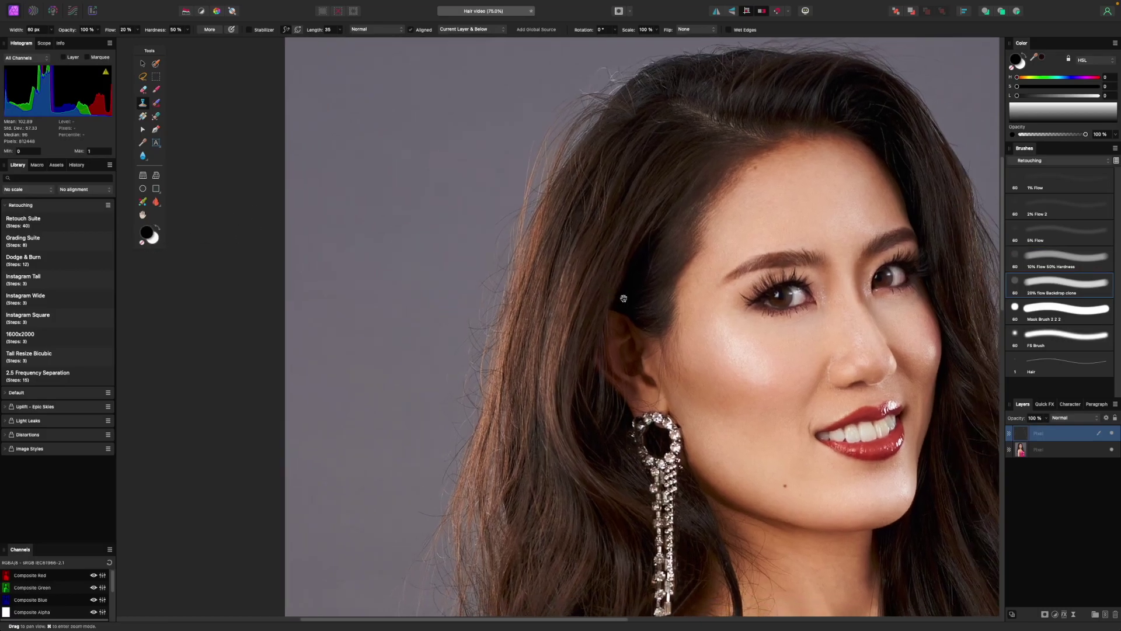
mouse_move(154, 53)
left_mouse_down()
mouse_move(301, 114)
mouse_move(143, 50)
left_mouse_up()
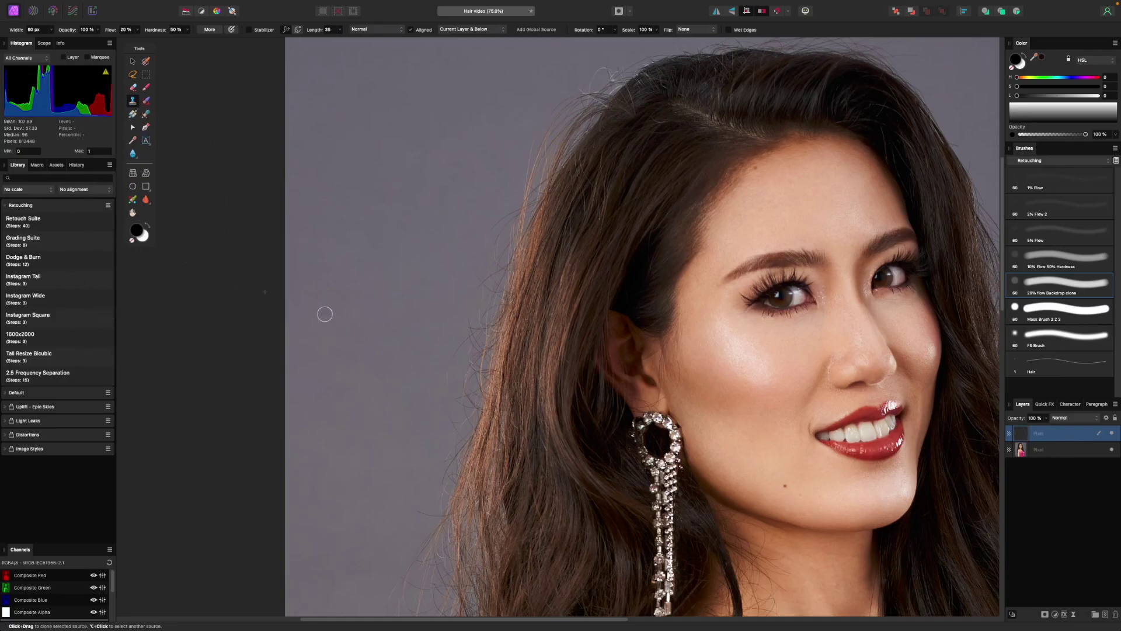
scroll(450, 274, "up", 2)
scroll(449, 273, "right", 1)
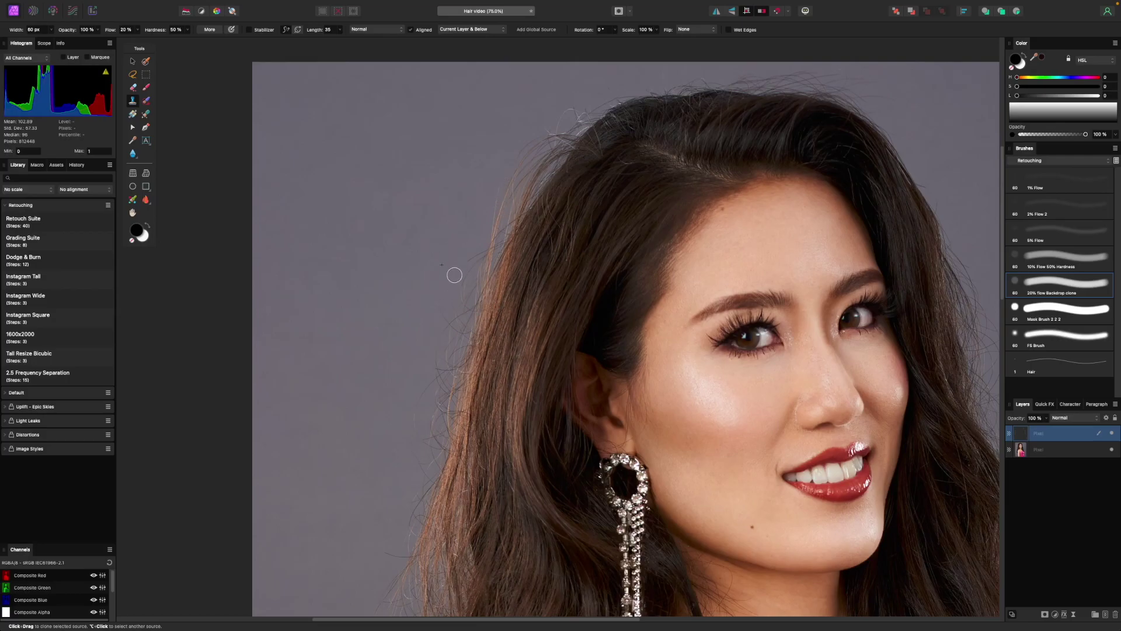
key("bracketright")
key("bracketright")
key("bracketright")
mouse_move(469, 269)
left_mouse_down()
mouse_move(458, 282)
mouse_move(469, 268)
left_mouse_up()
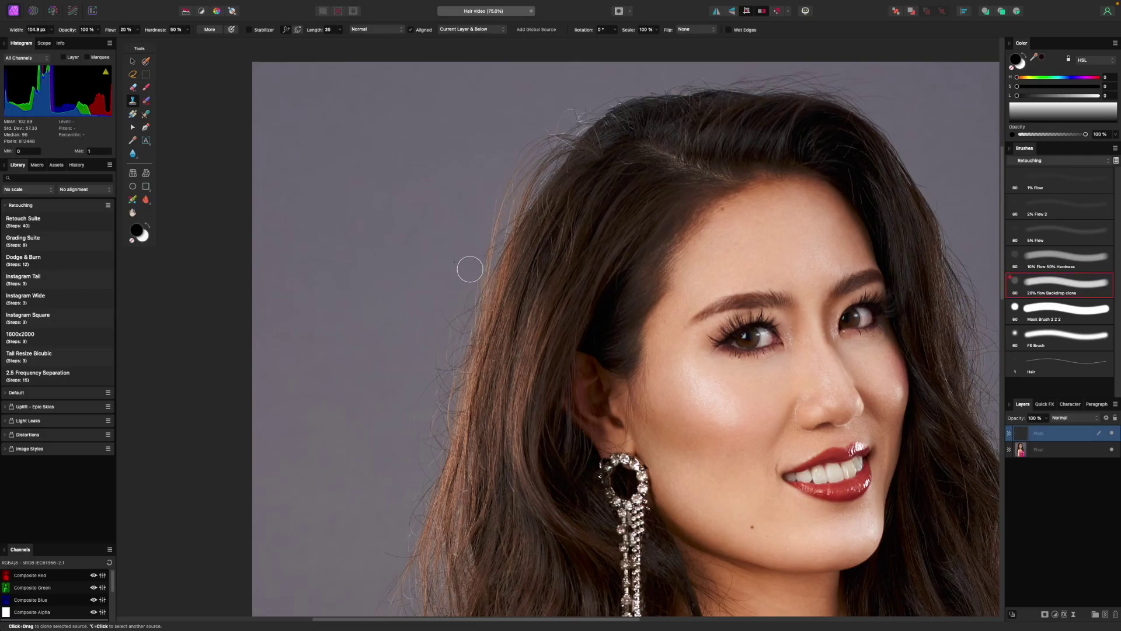
Continue cloning backdrop over the flyaways down the left hair edge at face level with a wider brush.
key("]")
key("space")
left_click_drag(441, 303, 476, 221)
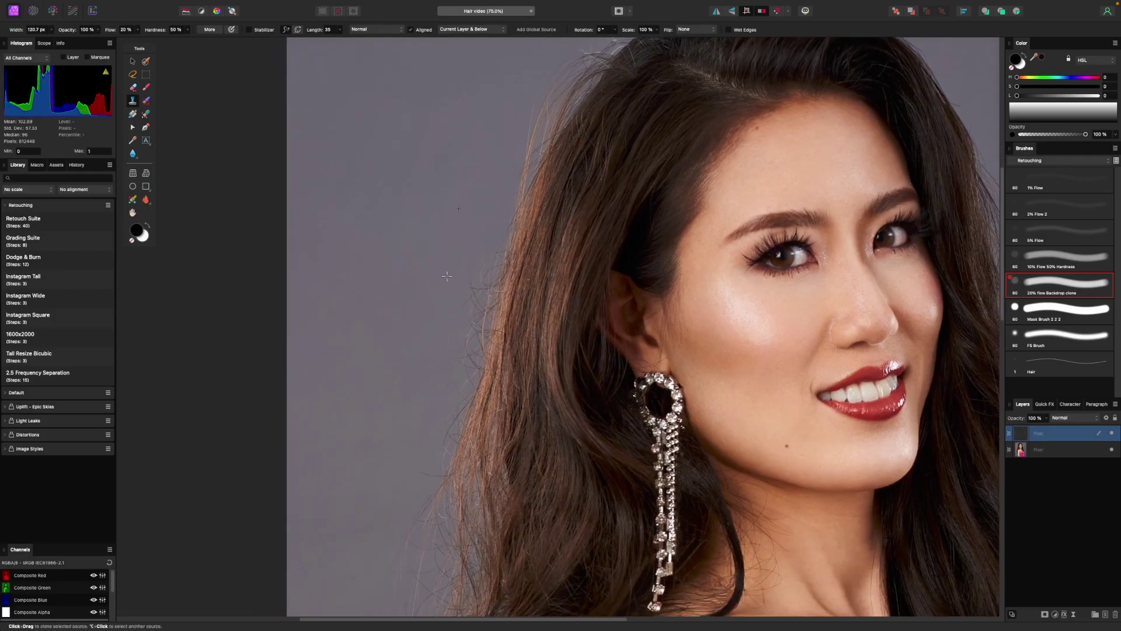
key("space")
left_click_drag(434, 320, 451, 276)
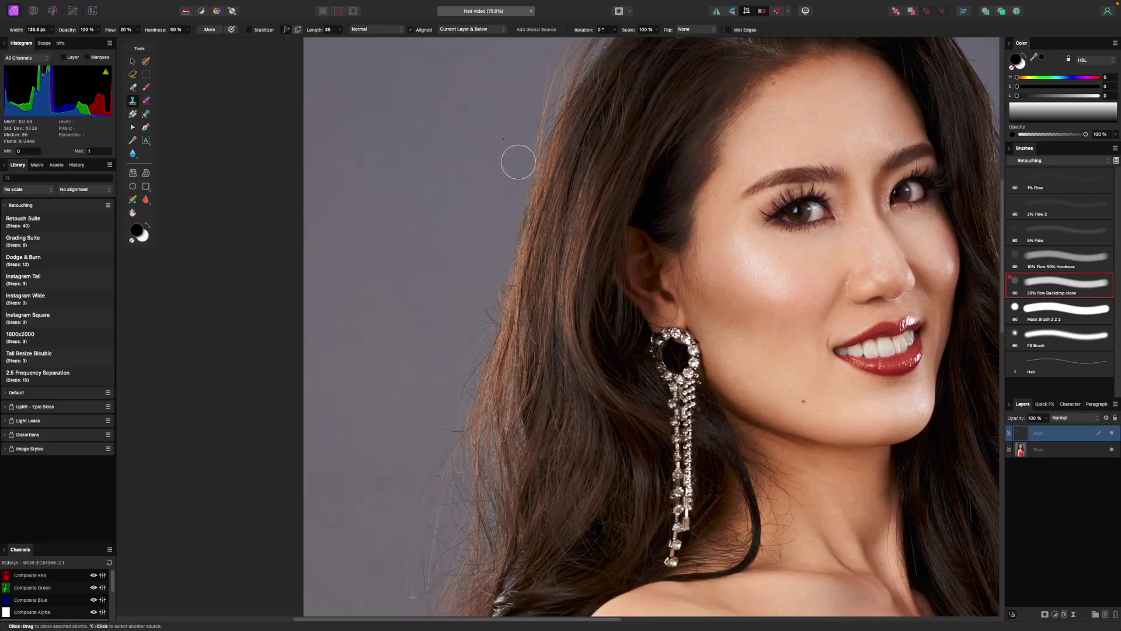
Sample clean backdrop and clone it over the flyaways left of the hair at ear level with a smaller brush.
scroll(501, 239, "down", 3)
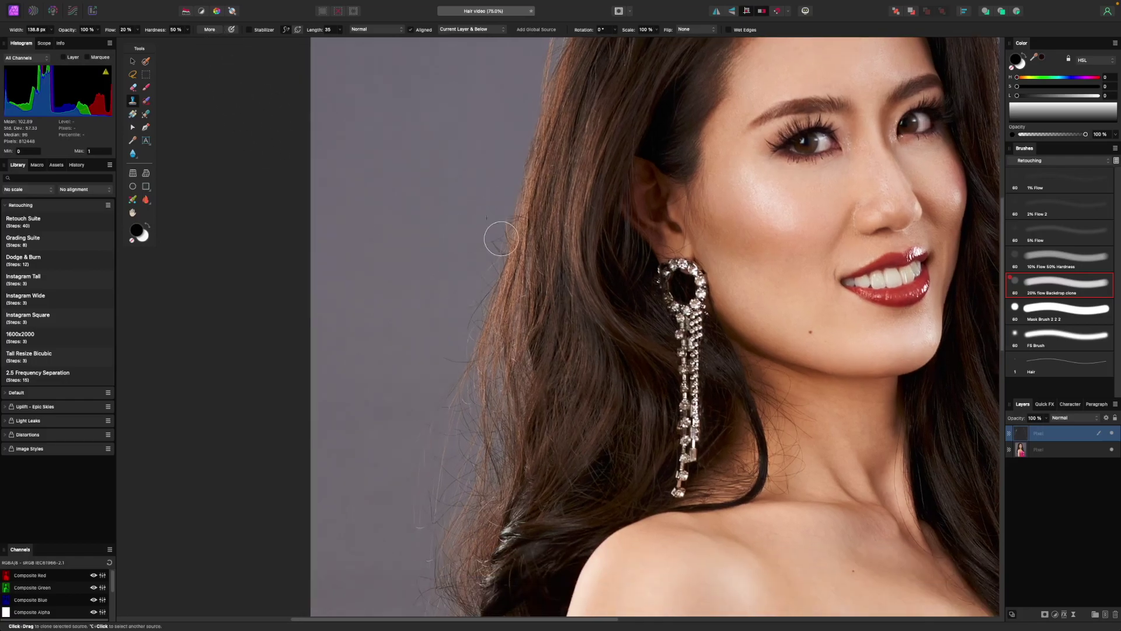
left_click(469, 221, "alt")
key("bracketleft")
key("bracketleft")
left_click_drag(496, 218, 476, 259)
scroll(473, 304, "up", 4)
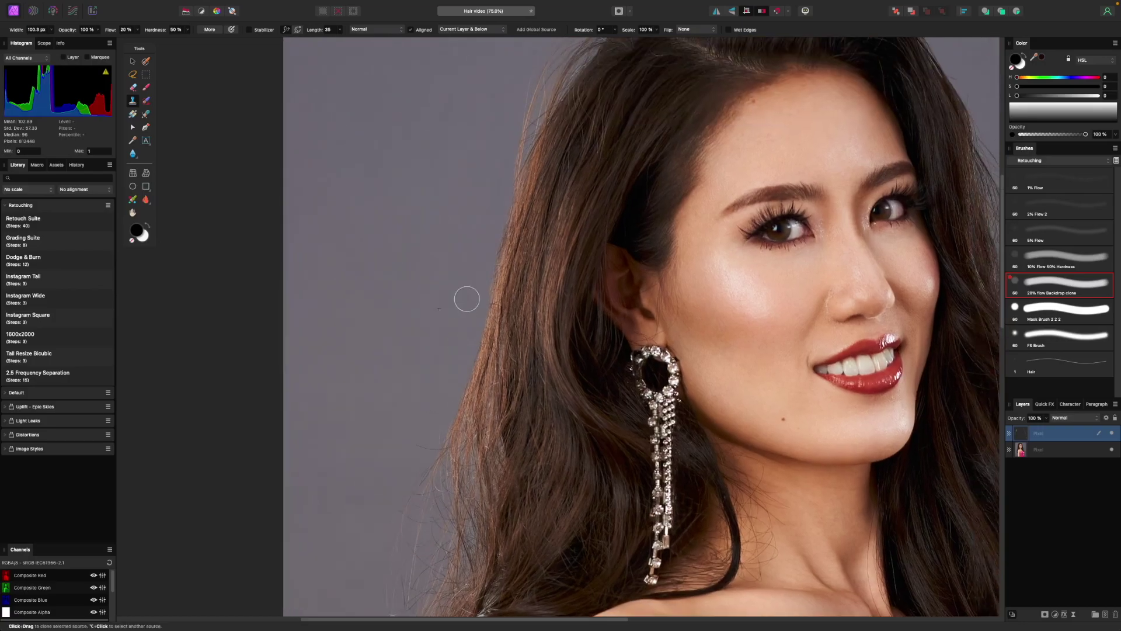
Sample clean backdrop beside the hair at ear level and clone it over the fine flyaways along the left hair edge with a small brush.
key("super+plus")
key("super+plus")
key("super+plus")
left_click_drag(448, 249, 575, 295)
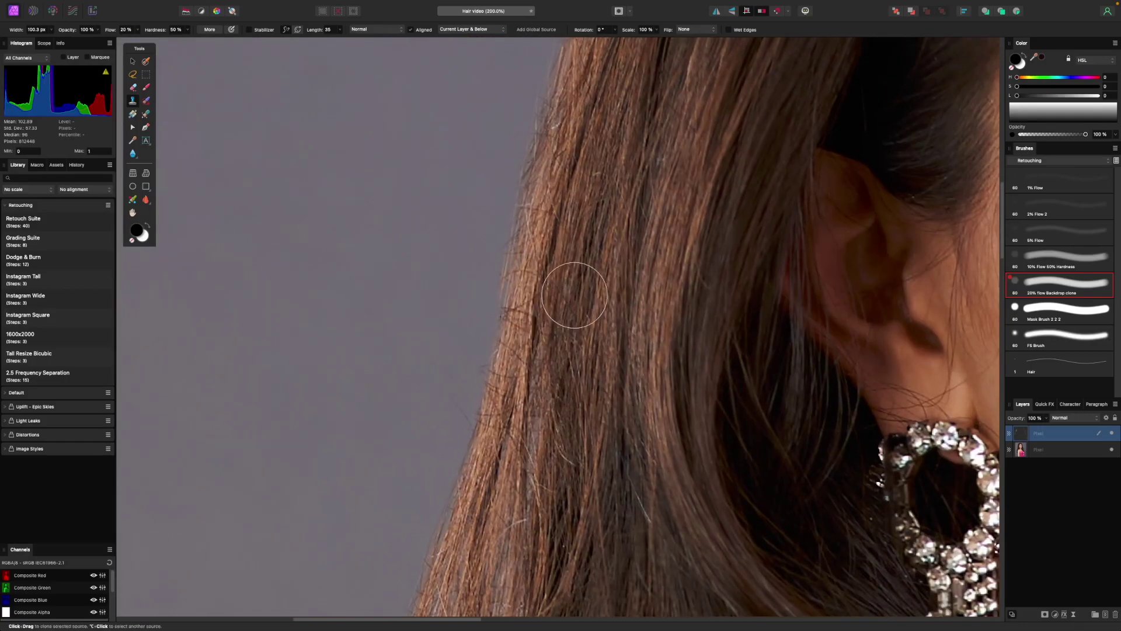
key("bracketleft")
key("bracketleft")
key("bracketleft")
key("bracketleft")
key("bracketleft")
key("bracketleft")
key("bracketleft")
key("bracketleft")
key("bracketleft")
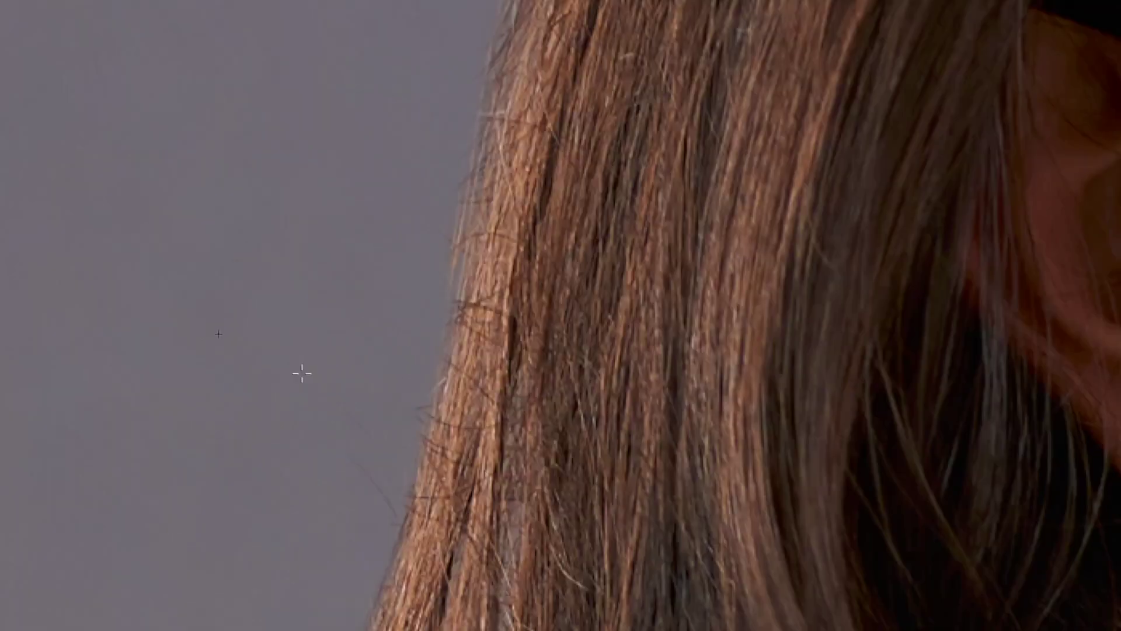
left_click(420, 347, "alt")
key("bracketright")
key("bracketright")
key("bracketright")
key("bracketright")
left_click_drag(446, 377, 458, 422)
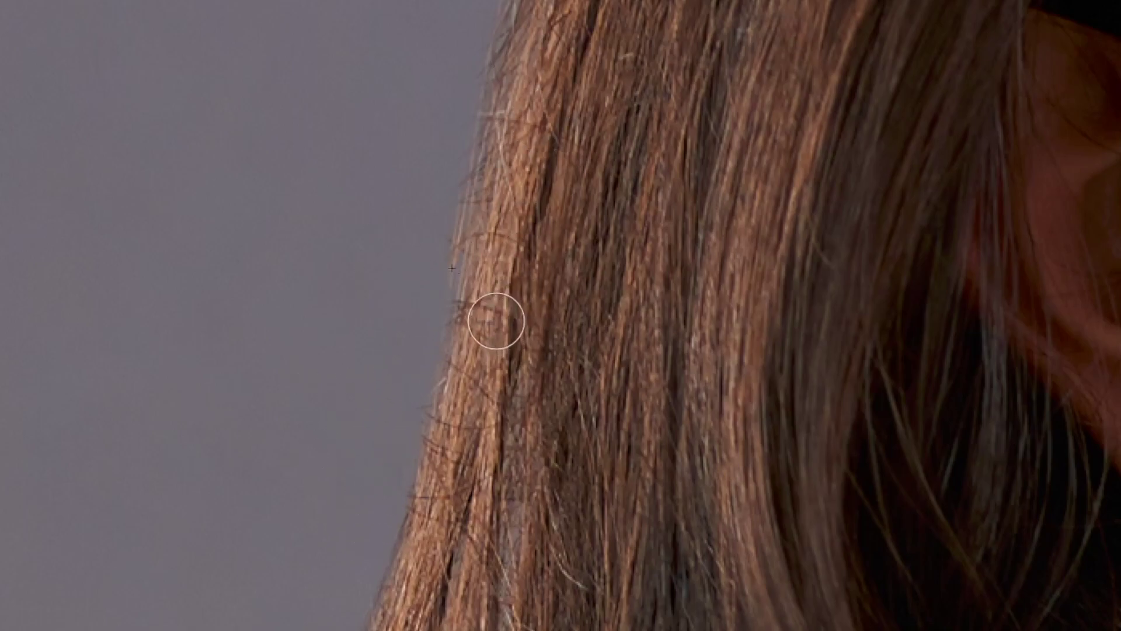
Clone clean hair strands over the stray hairs crossing the left hair edge at ear level, resampling along the strand direction with a tiny brush.
left_click(488, 283, "alt")
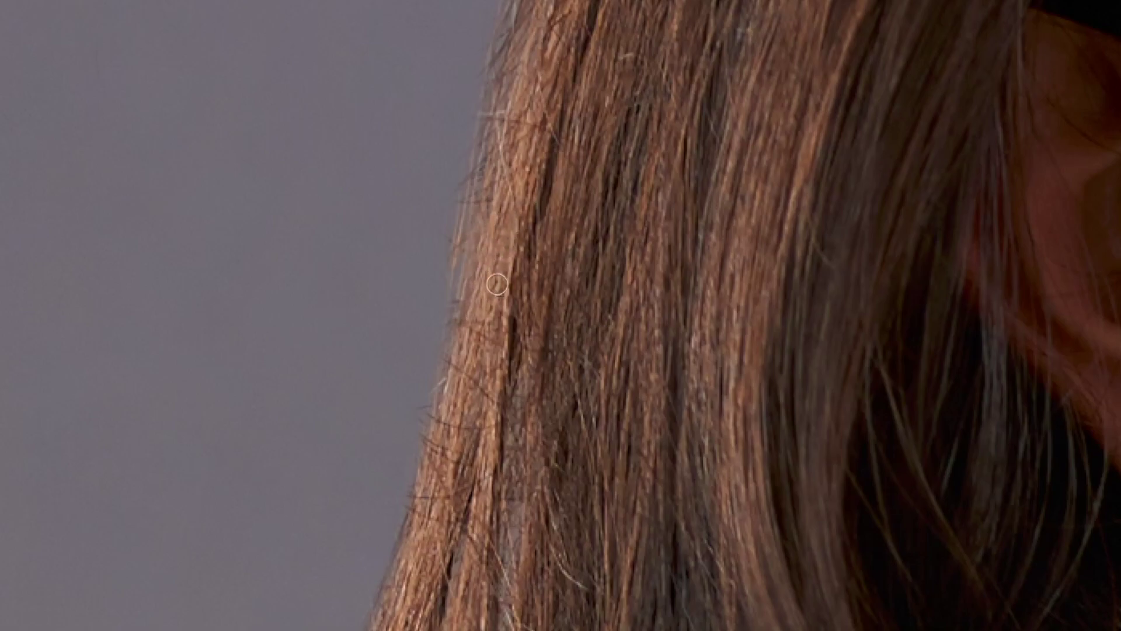
left_click_drag(470, 363, 487, 293)
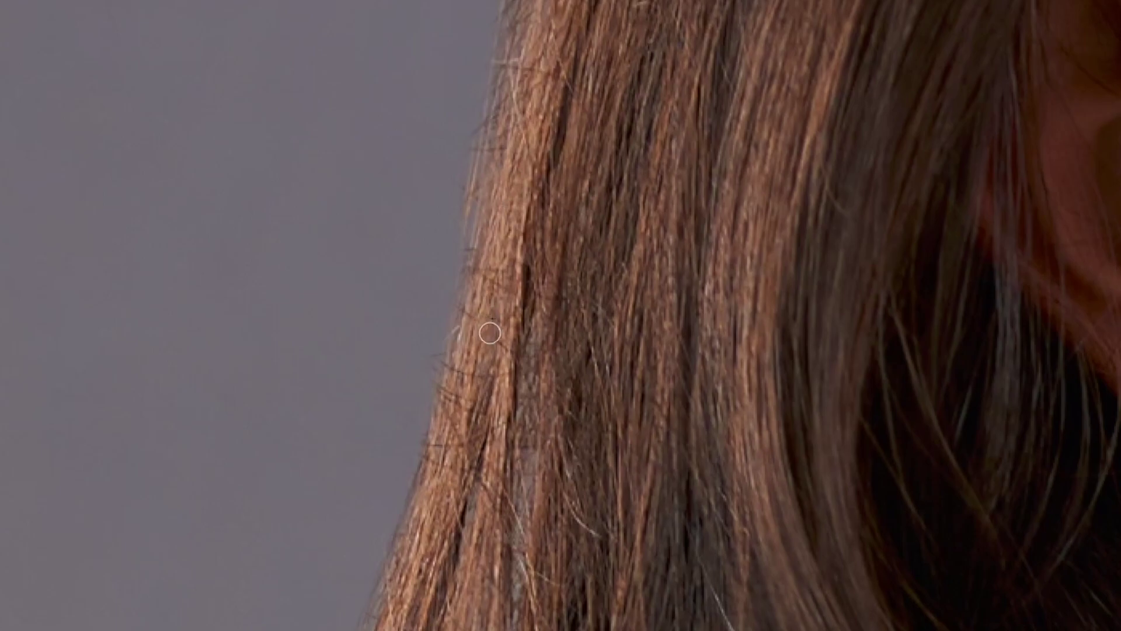
left_click(478, 352, "alt")
left_click_drag(483, 361, 490, 378)
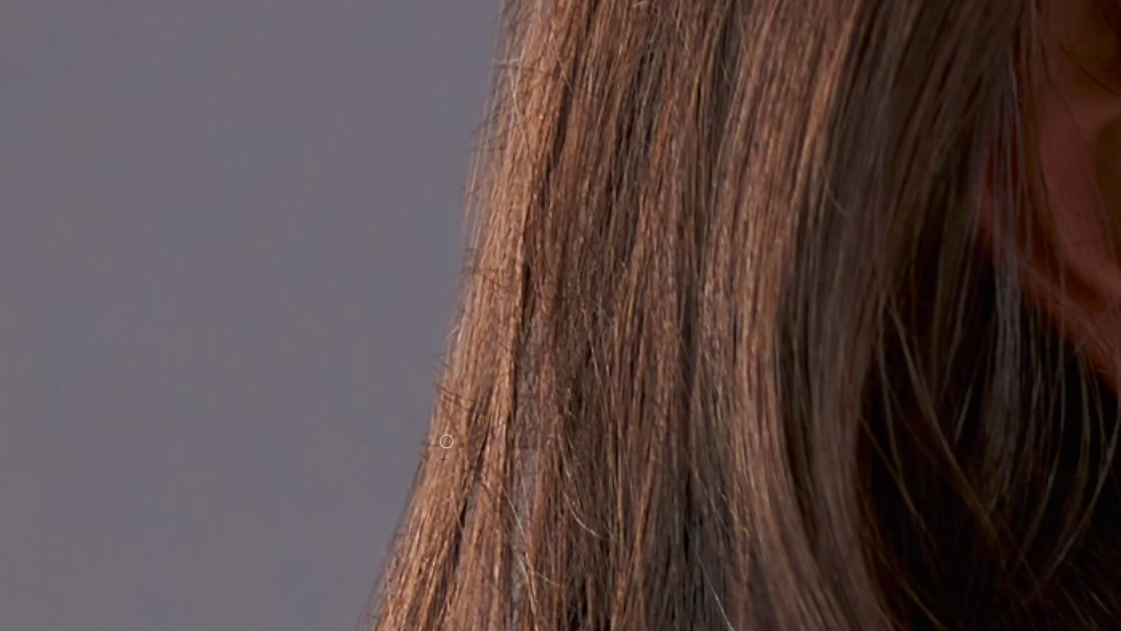
mouse_move(458, 434)
left_mouse_down()
mouse_move(444, 411)
mouse_move(466, 399)
mouse_move(455, 407)
mouse_move(459, 377)
mouse_move(445, 406)
left_mouse_up()
key("[")
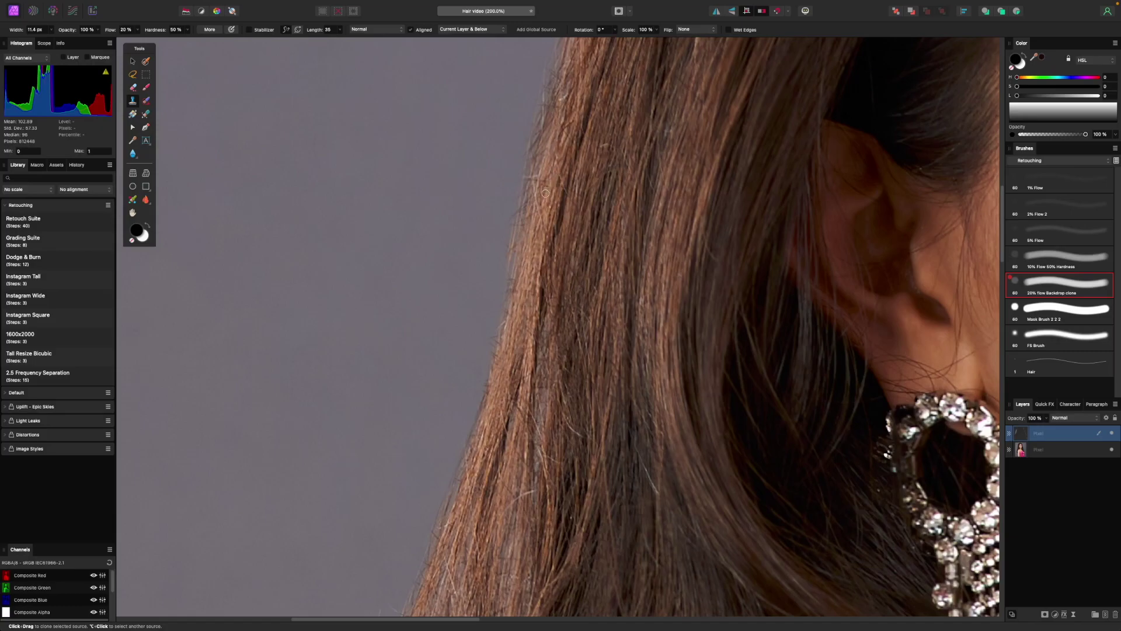
Tidy the left hair edge around ear level with a slightly larger clone brush and inpaint the single hair jutting out below it.
scroll(531, 257, "down", 3)
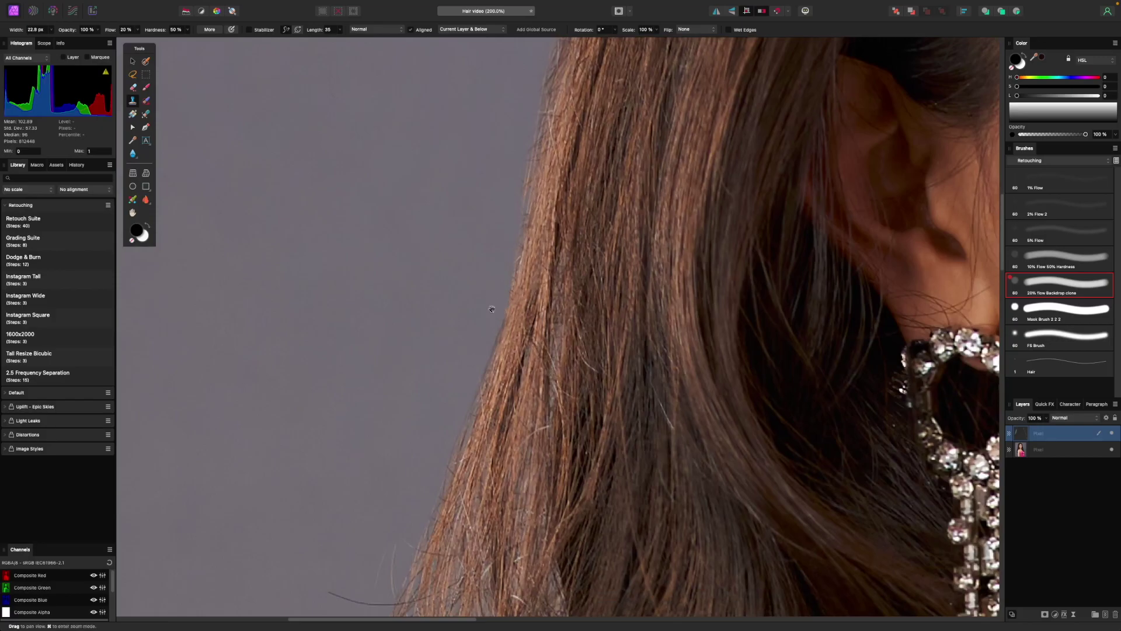
scroll(491, 316, "up", 4)
scroll(489, 294, "up", 5)
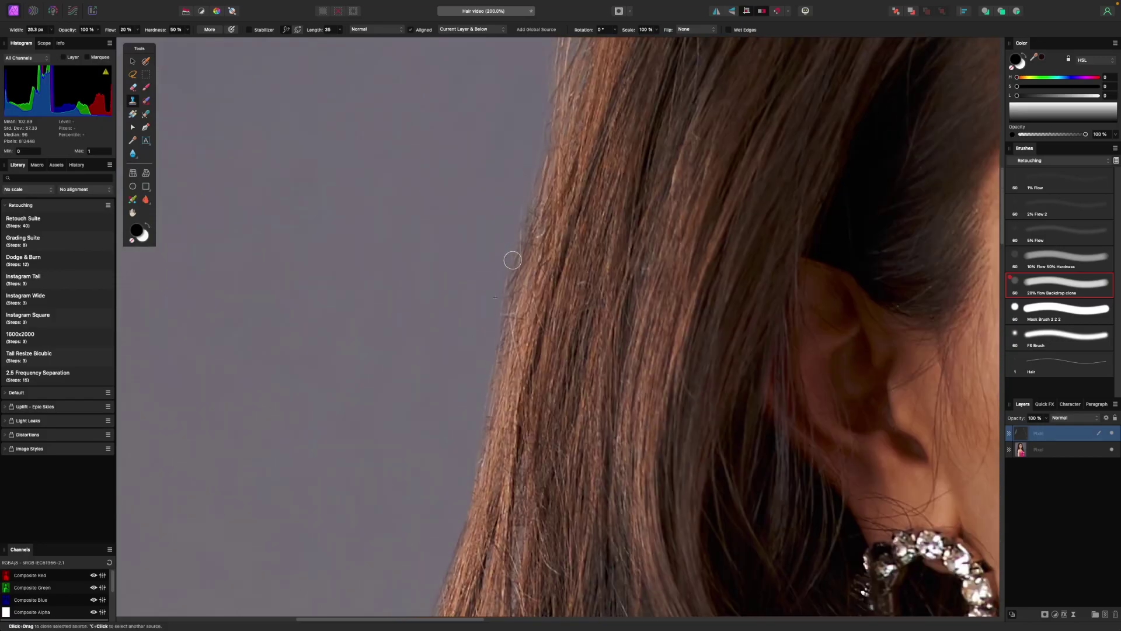
scroll(530, 205, "down", 1)
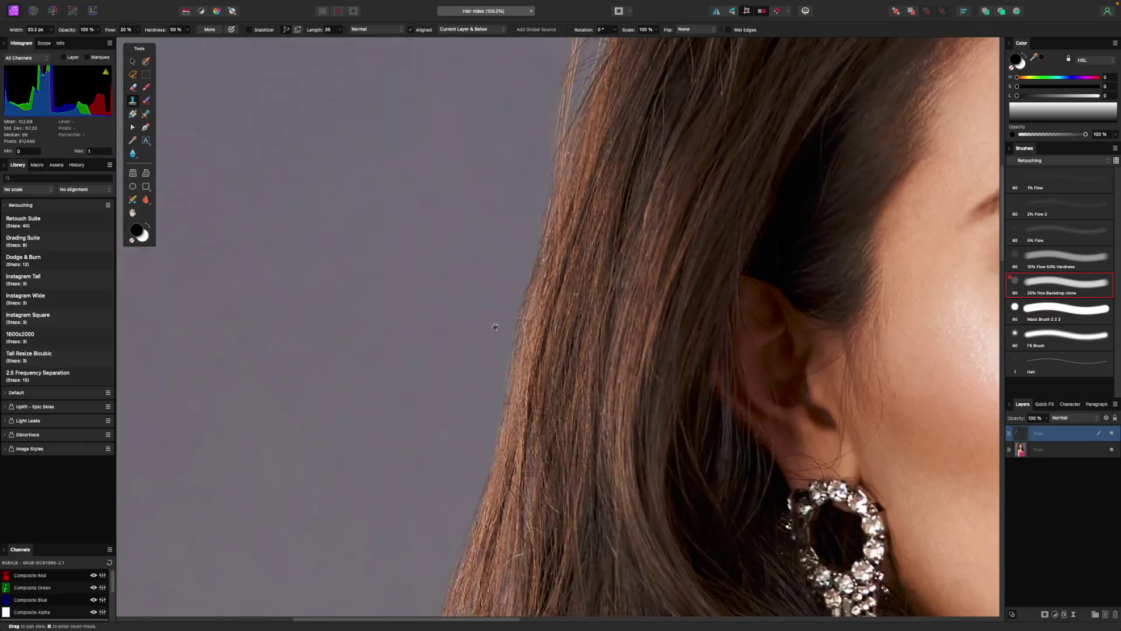
scroll(519, 282, "down", 2)
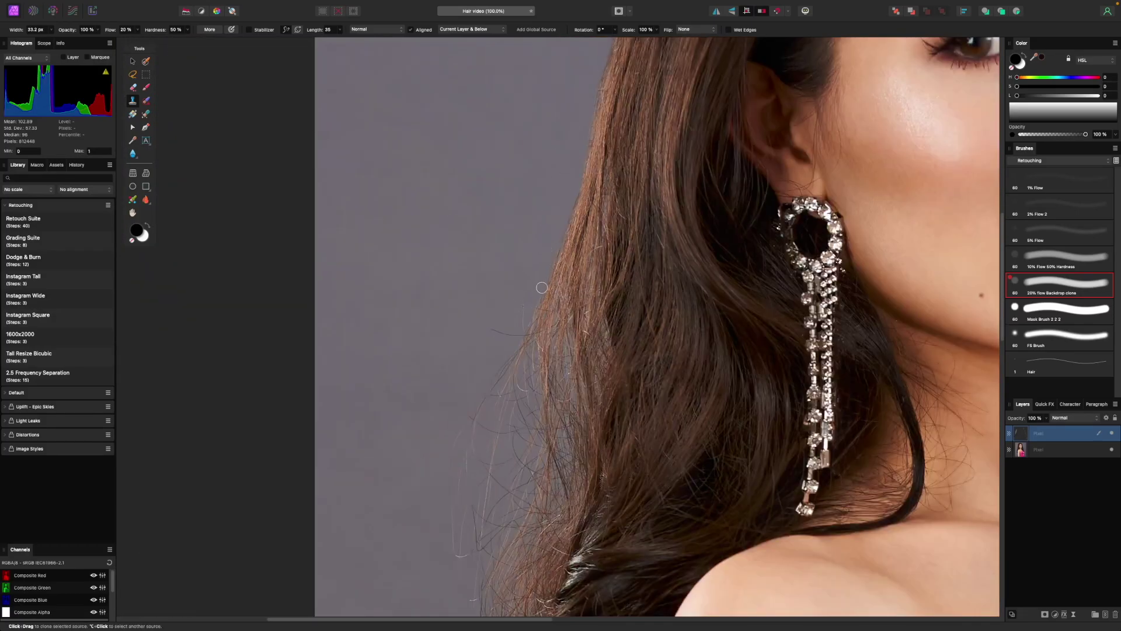
key("j")
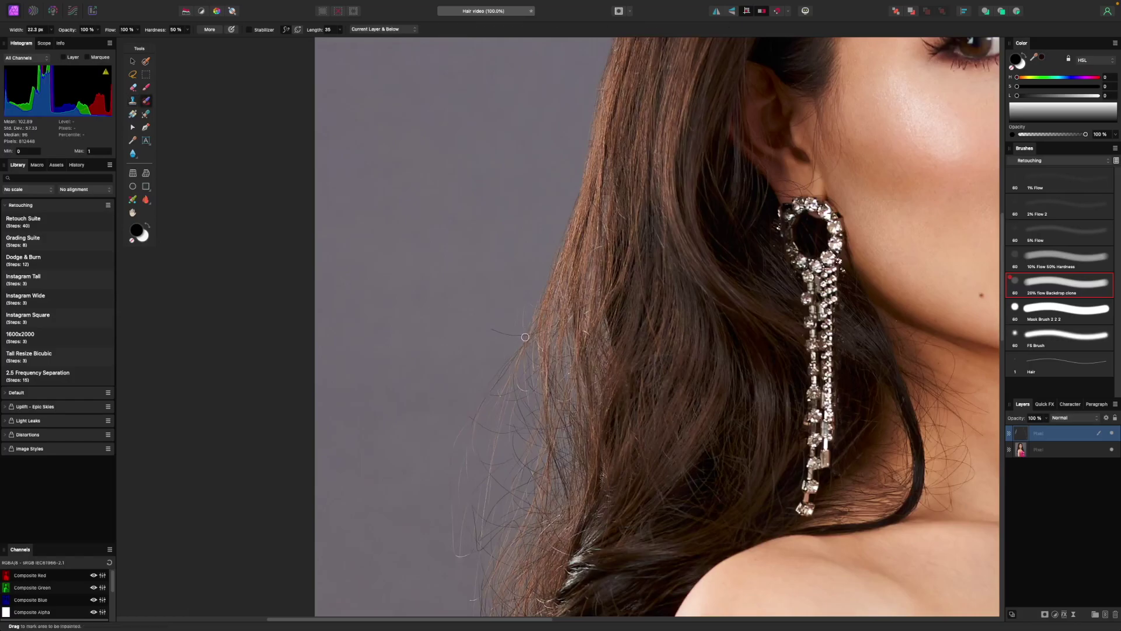
left_click_drag(493, 330, 482, 328)
key("s")
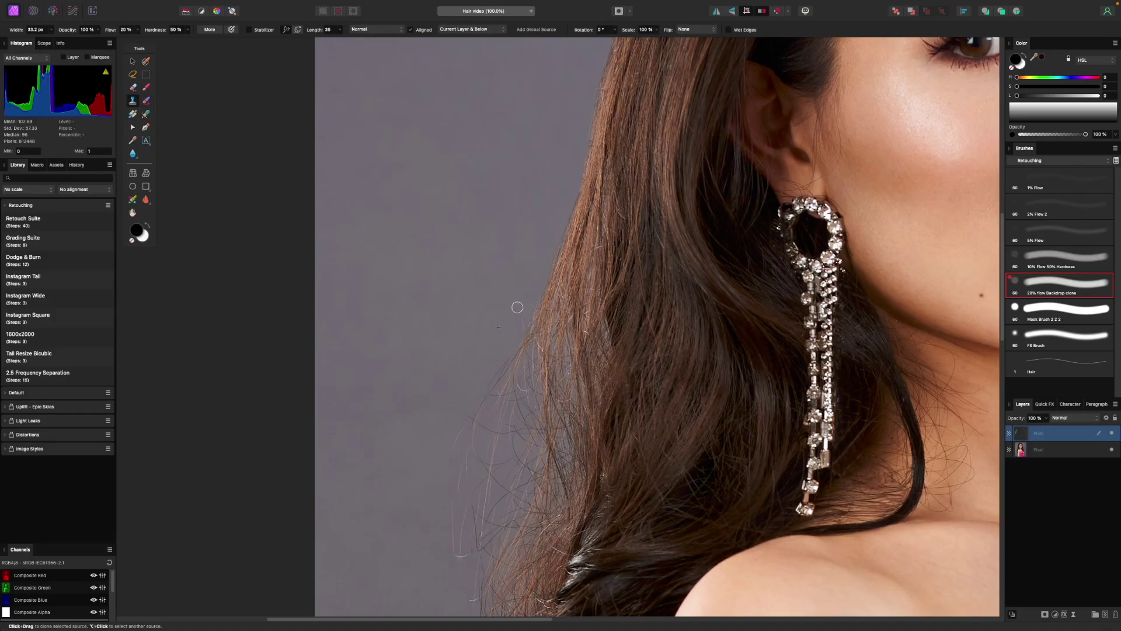
Clone backdrop over the loose strands at the upper left hair edge at forehead level with a brush about 100 px wide.
key("bracketright")
scroll(514, 327, "down", 1)
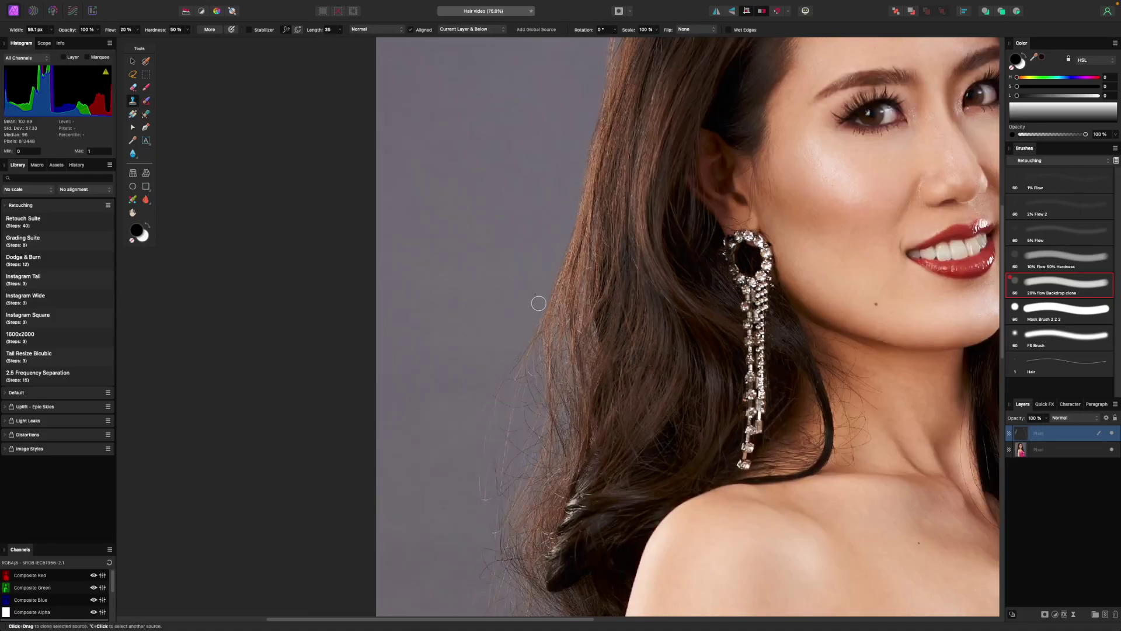
scroll(514, 240, "up", 5)
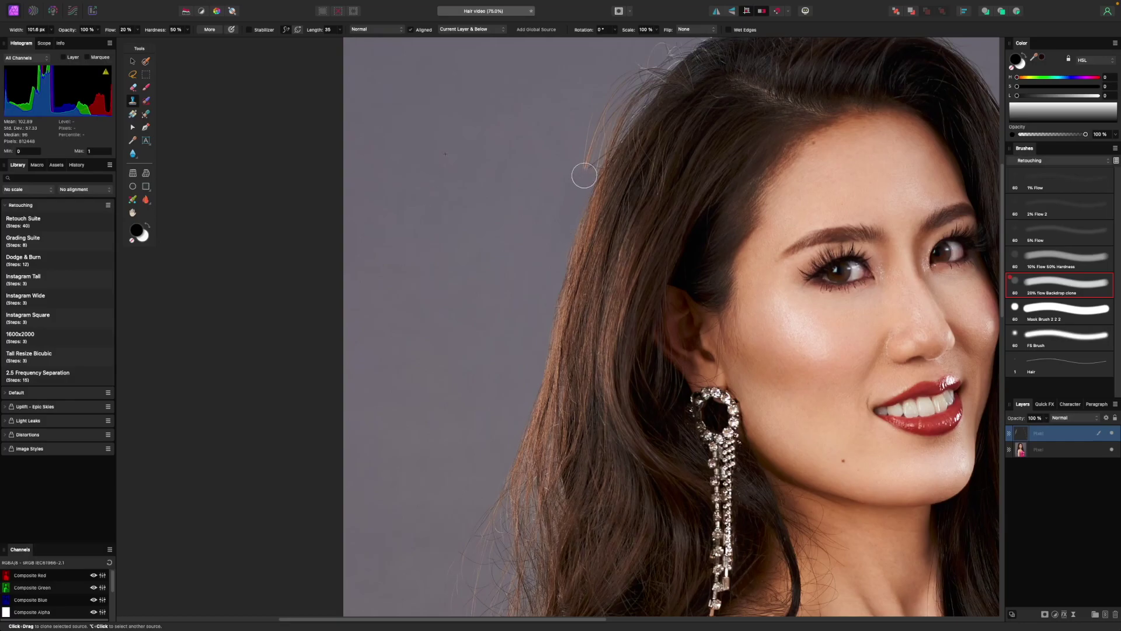
key("bracketright")
key("bracketright")
mouse_move(578, 170)
left_mouse_down()
mouse_move(604, 127)
mouse_move(587, 161)
mouse_move(586, 144)
mouse_move(564, 174)
mouse_move(579, 146)
left_mouse_up()
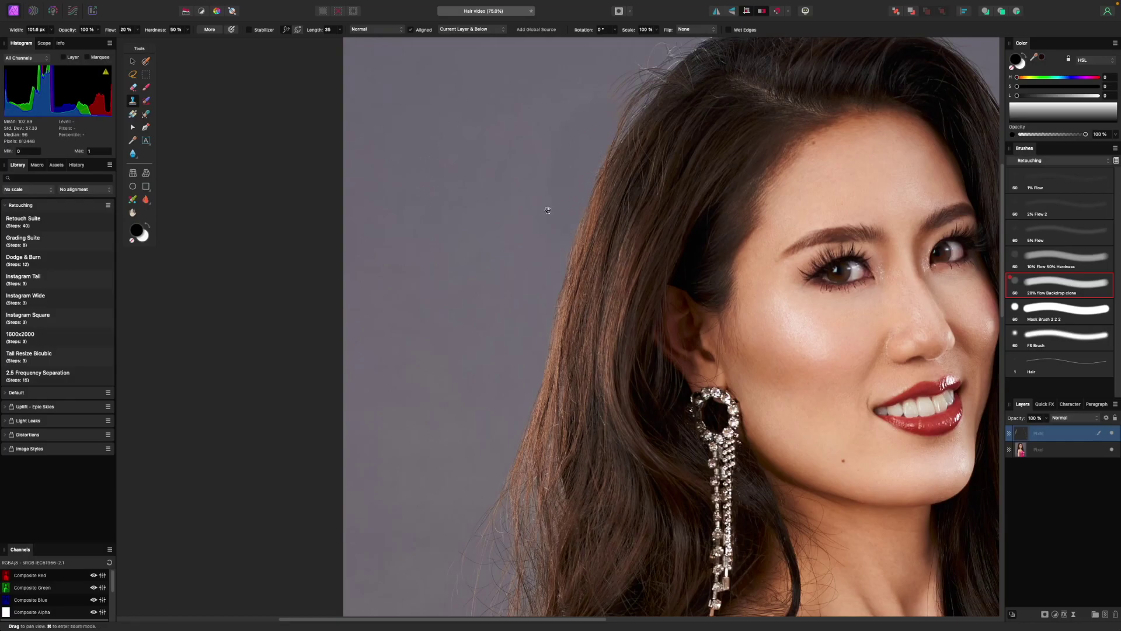
Sample clean backdrop left of the hair and clone it over the long flyaways at earring level with a brush about 180 px wide.
scroll(578, 323, "down", 2)
scroll(625, 350, "down", 4)
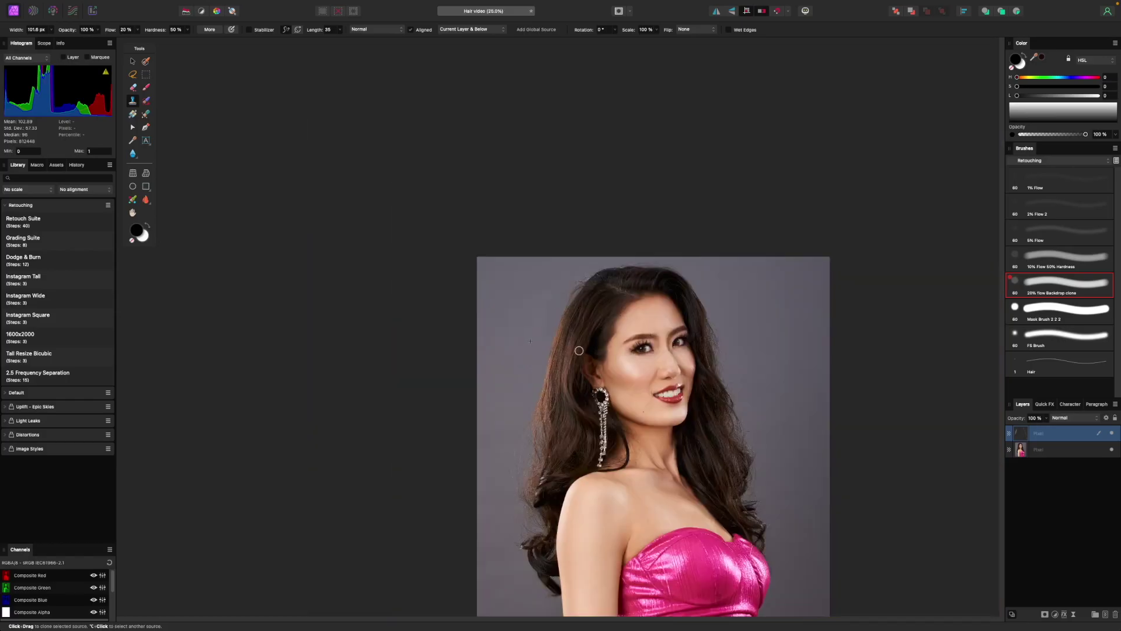
scroll(514, 302, "up", 3)
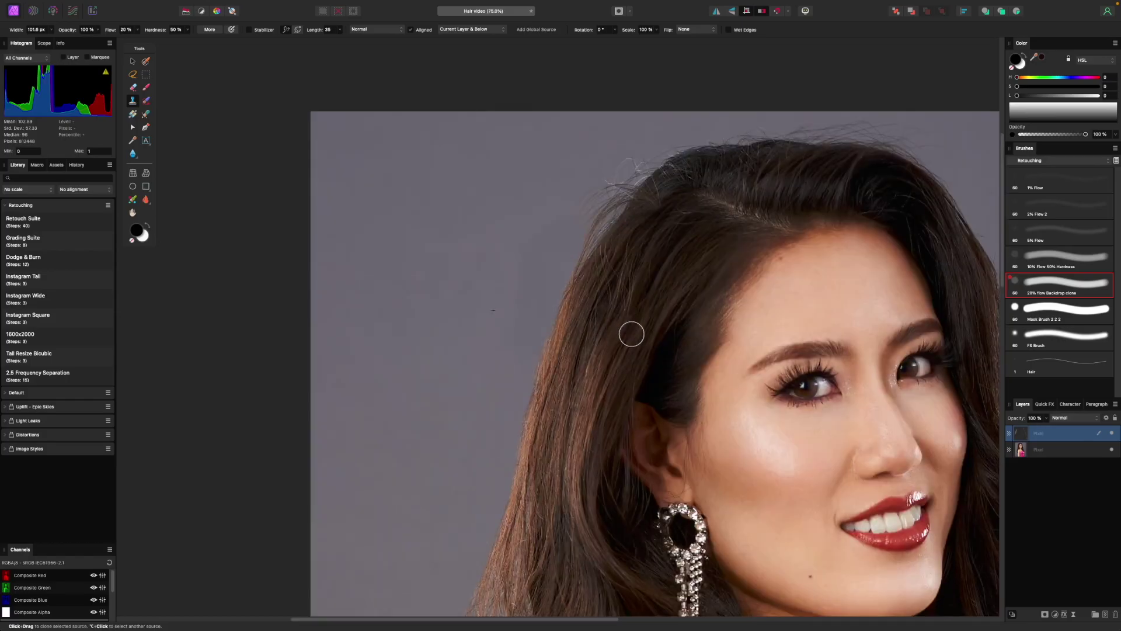
scroll(524, 354, "down", 5)
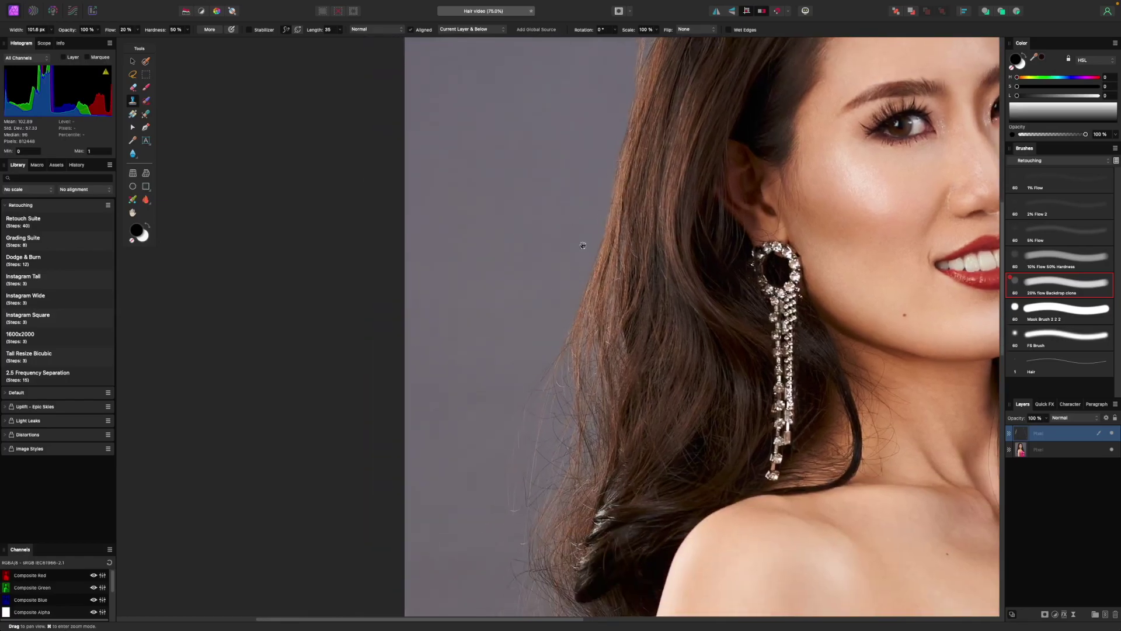
key("bracketleft")
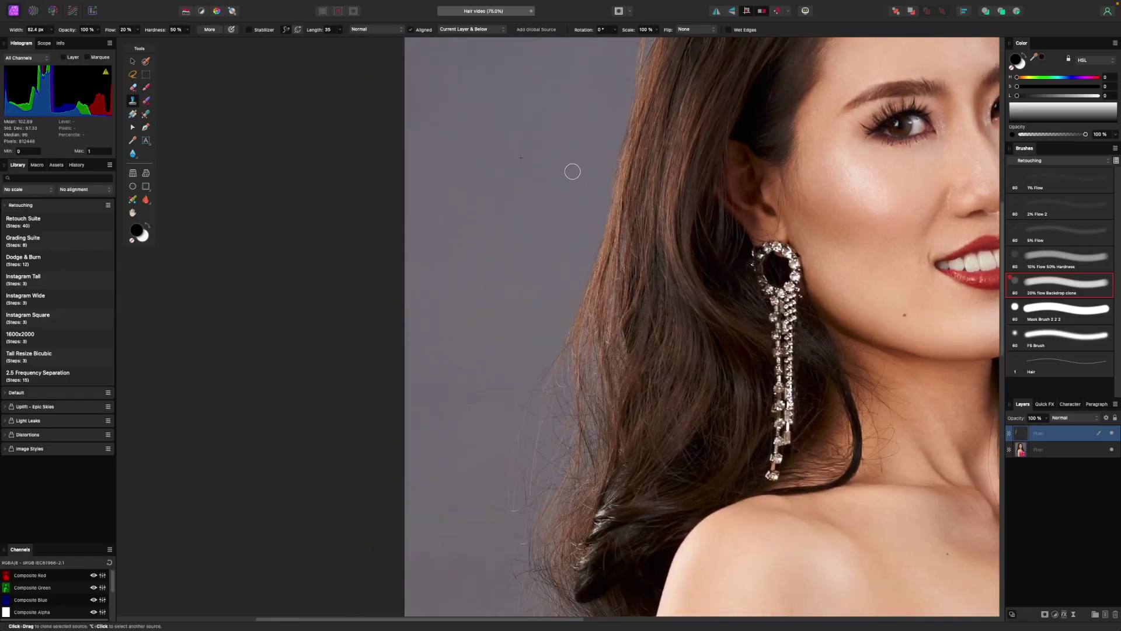
key("bracketright")
key("bracketright")
key("bracketright")
key("bracketright")
key("bracketright")
key("space")
mouse_move(558, 155)
left_mouse_down()
mouse_move(526, 292)
mouse_move(573, 200)
mouse_move(606, 49)
left_mouse_up()
key("space")
left_click(517, 238, "alt")
key("bracketleft")
key("bracketleft")
mouse_move(563, 254)
left_mouse_down()
mouse_move(545, 293)
mouse_move(567, 258)
mouse_move(564, 225)
left_mouse_up()
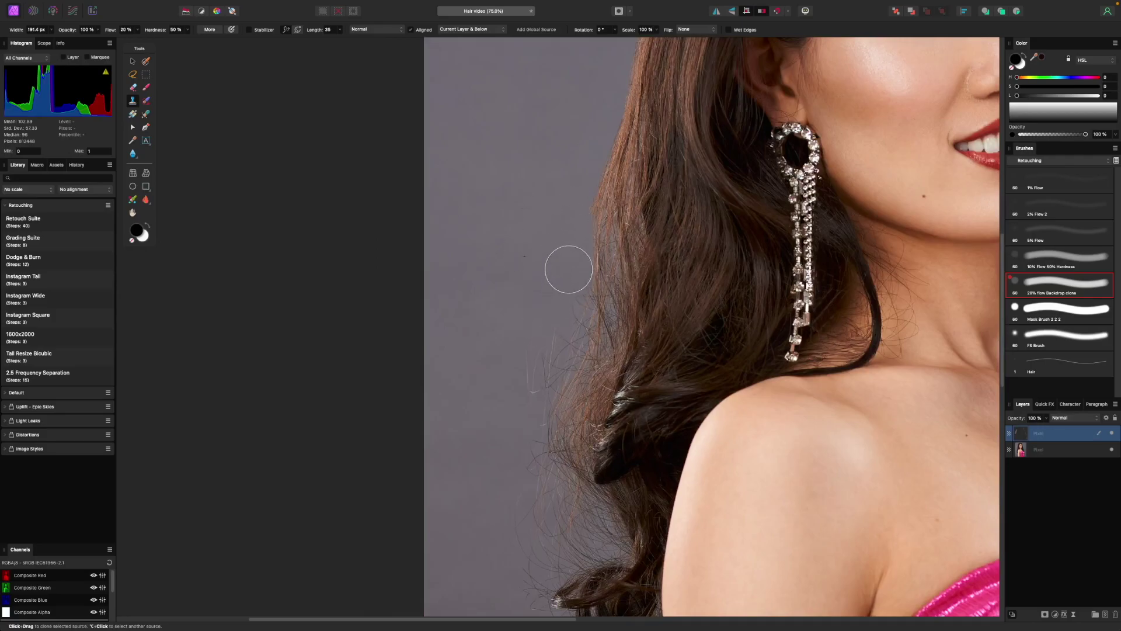
Resample the backdrop and clone it over the wispy hairs left of the curls just above the shoulder with a wider brush.
scroll(569, 270, "down", 2)
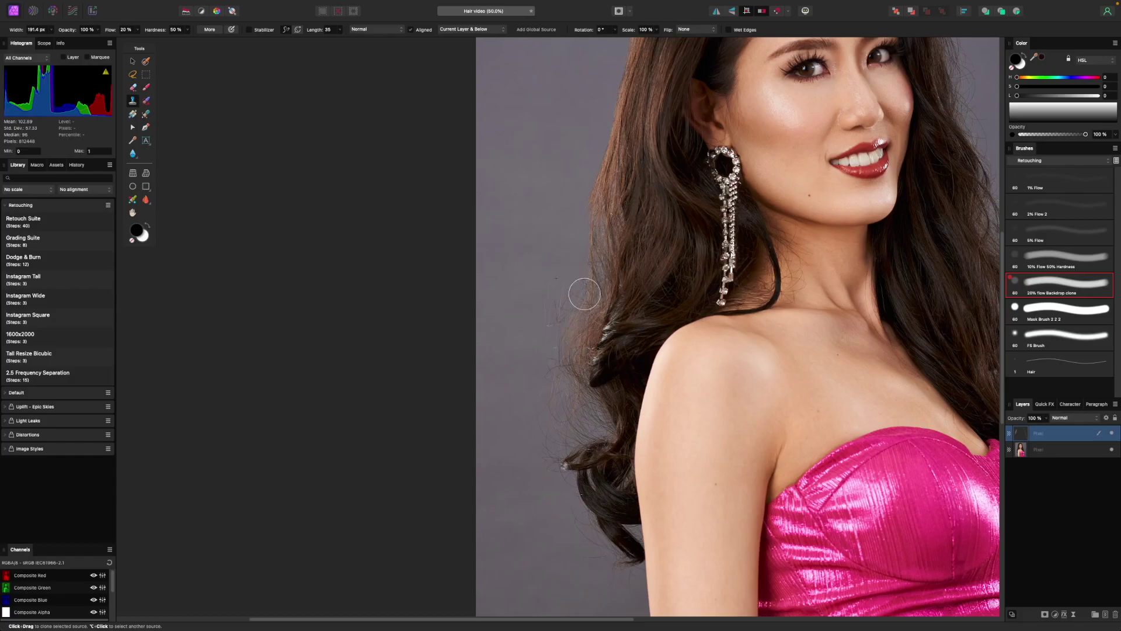
left_click(544, 281, "alt")
key("bracketright")
key("bracketright")
key("bracketright")
key("bracketright")
mouse_move(573, 293)
left_mouse_down()
mouse_move(553, 334)
mouse_move(573, 301)
left_mouse_up()
key("bracketleft")
scroll(558, 298, "down", 1)
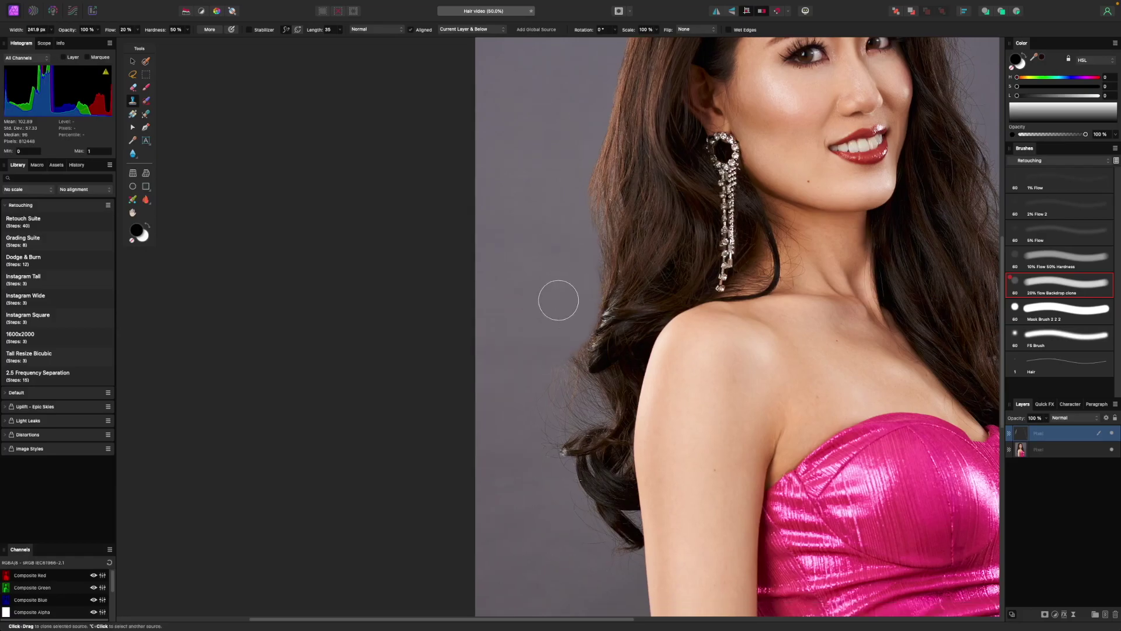
Clone backdrop over the remaining wisps beside the curls at shoulder level, reducing the brush size for the gap above the lowest curl.
key("bracketright")
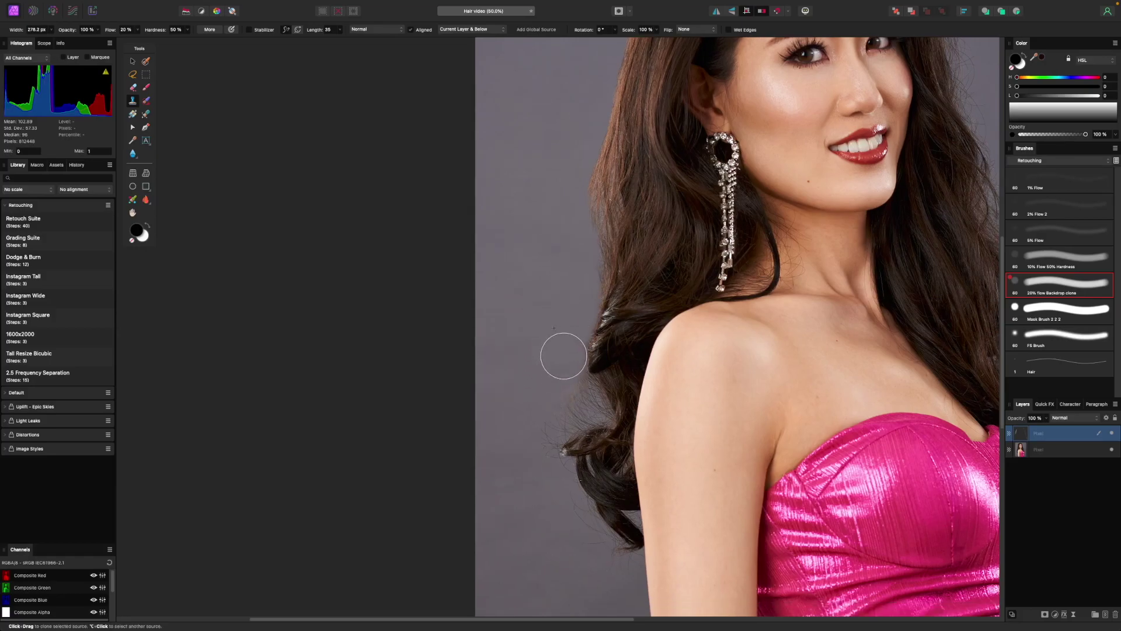
scroll(563, 353, "down", 3)
key("bracketleft")
key("bracketleft")
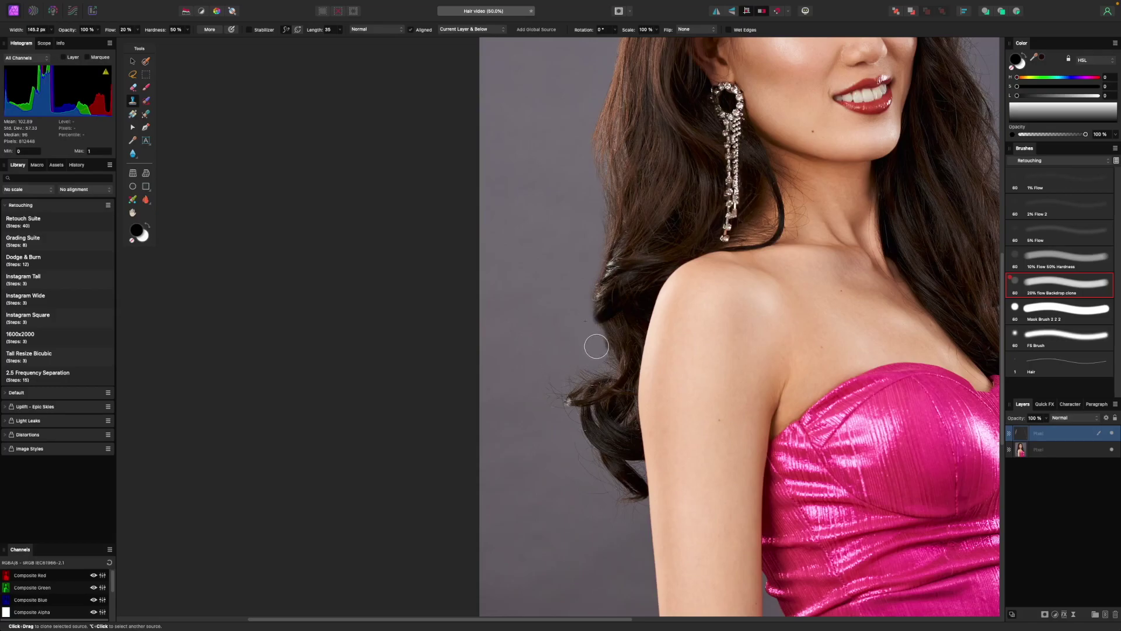
key("bracketleft")
Inpaint the stray hairs sticking out into the backdrop from the tip of the lower left curl.
key("j")
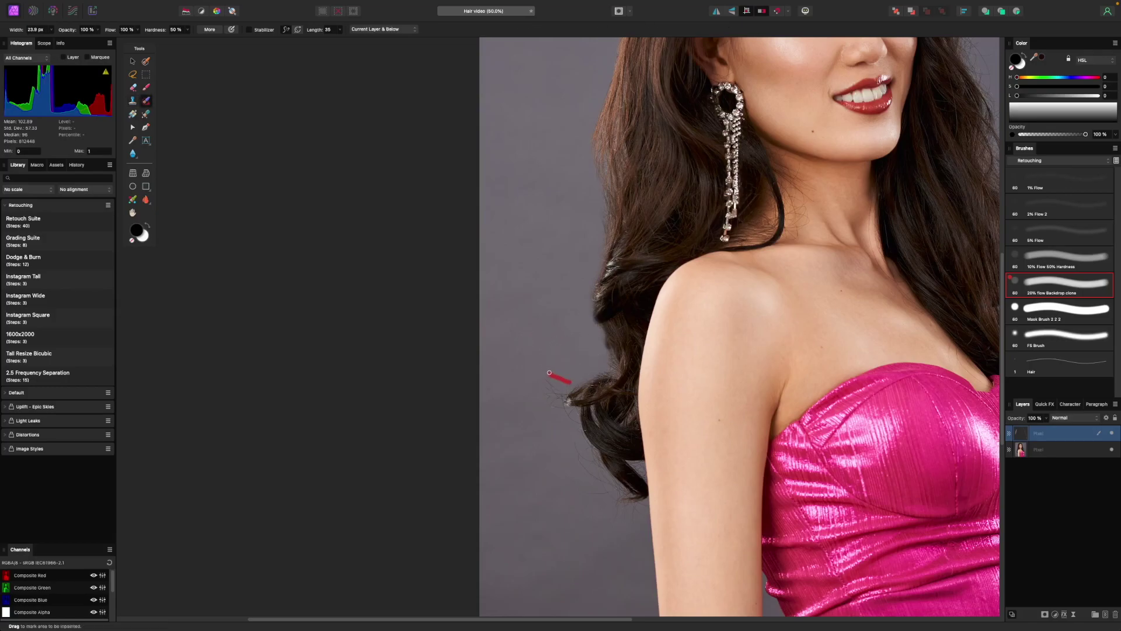
left_click_drag(538, 340, 539, 339)
key("s")
Clone backdrop along the outline of the left curls with a smaller clone brush to clean the remaining flyaways.
key("bracketleft")
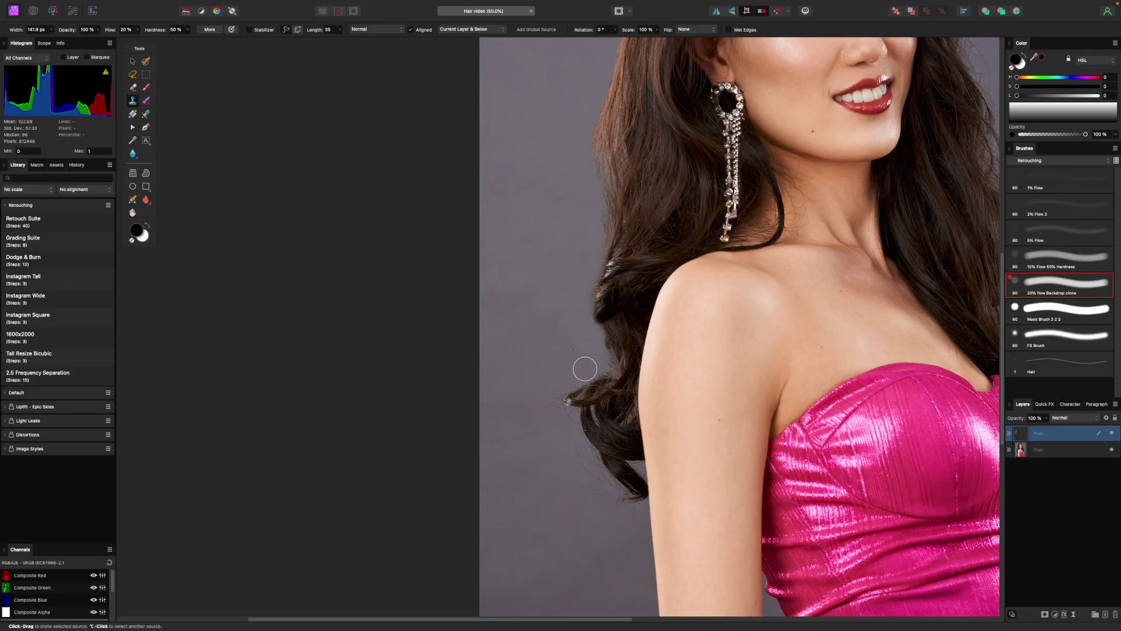
key("bracketleft")
key("bracketleft")
scroll(593, 272, "up", 2)
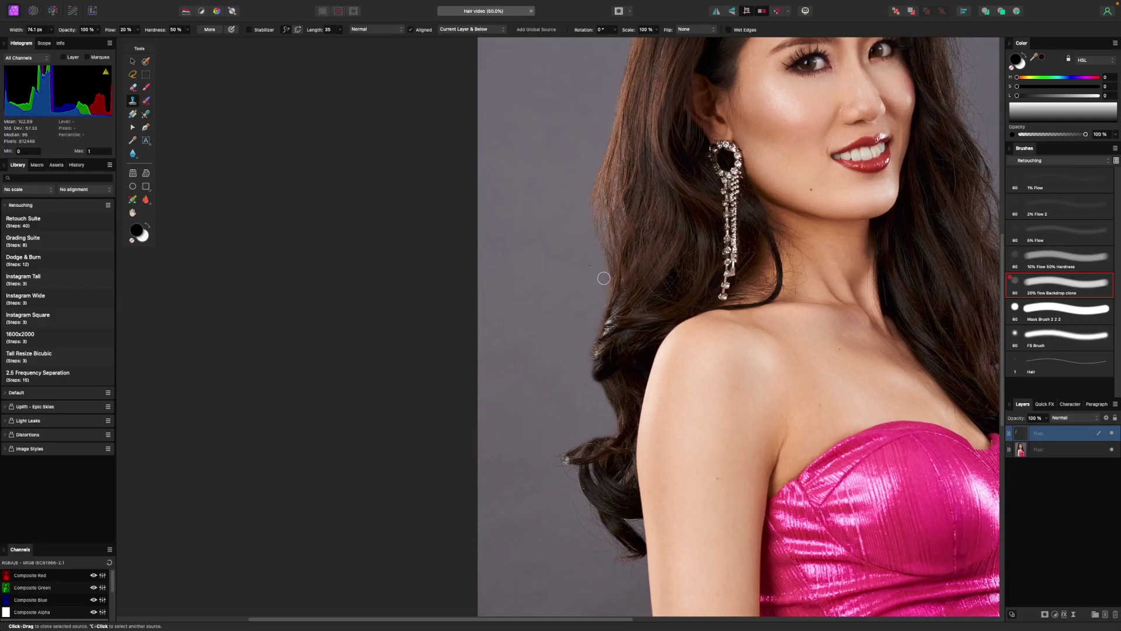
scroll(600, 293, "up", 3)
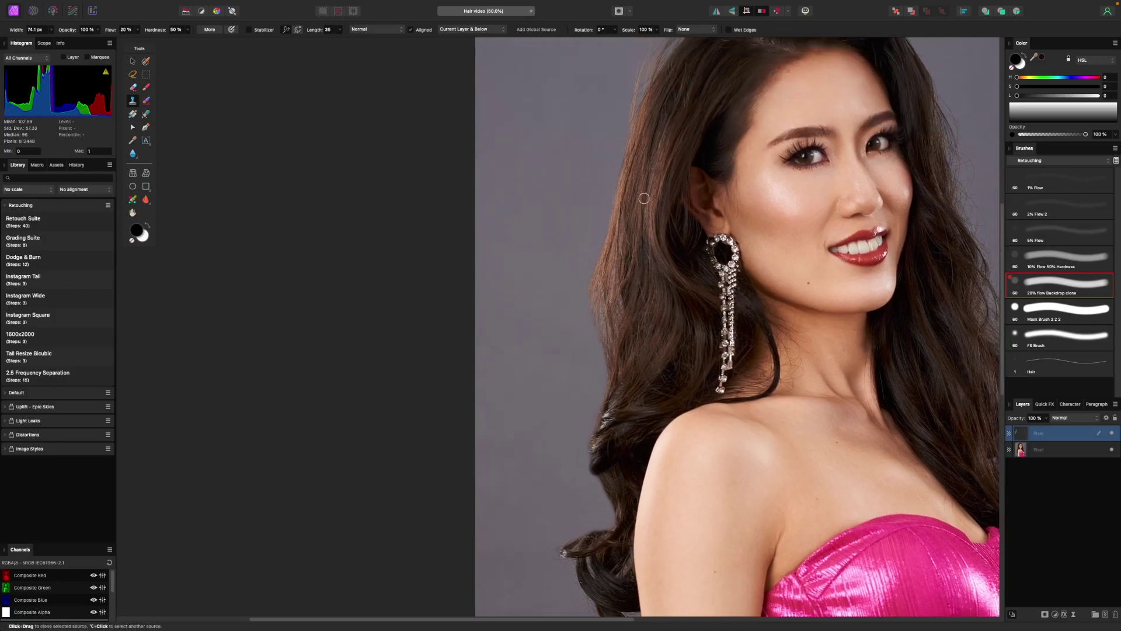
Clone backdrop over the bulging, frizzy left hair edge at earring level with a brush about 145 px wide to smooth the outline.
key("super+minus")
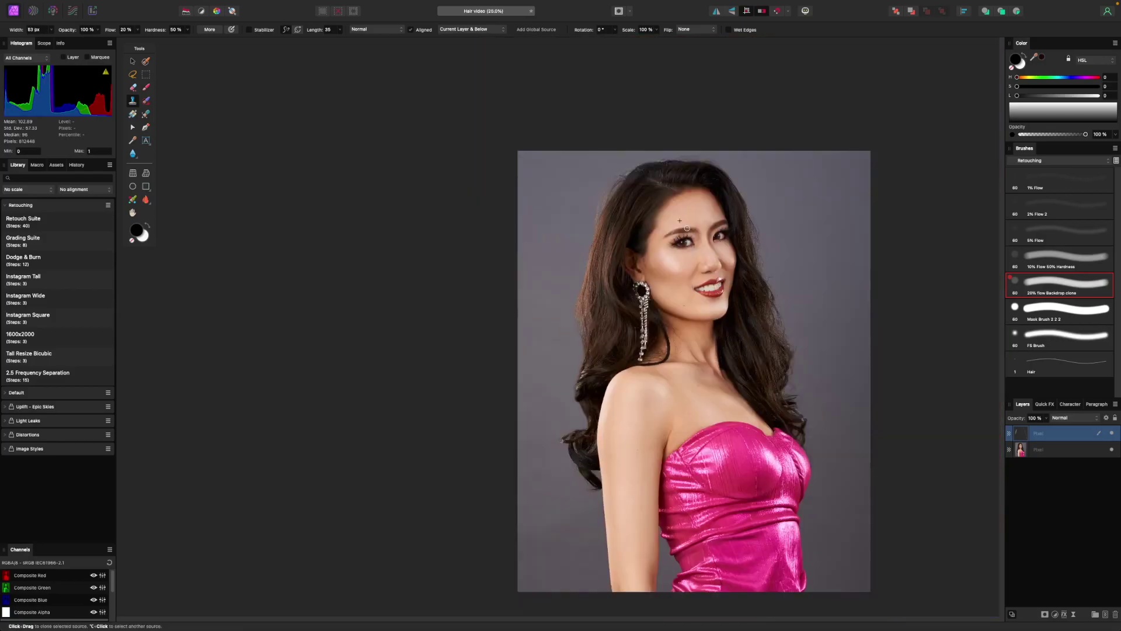
key("super+plus")
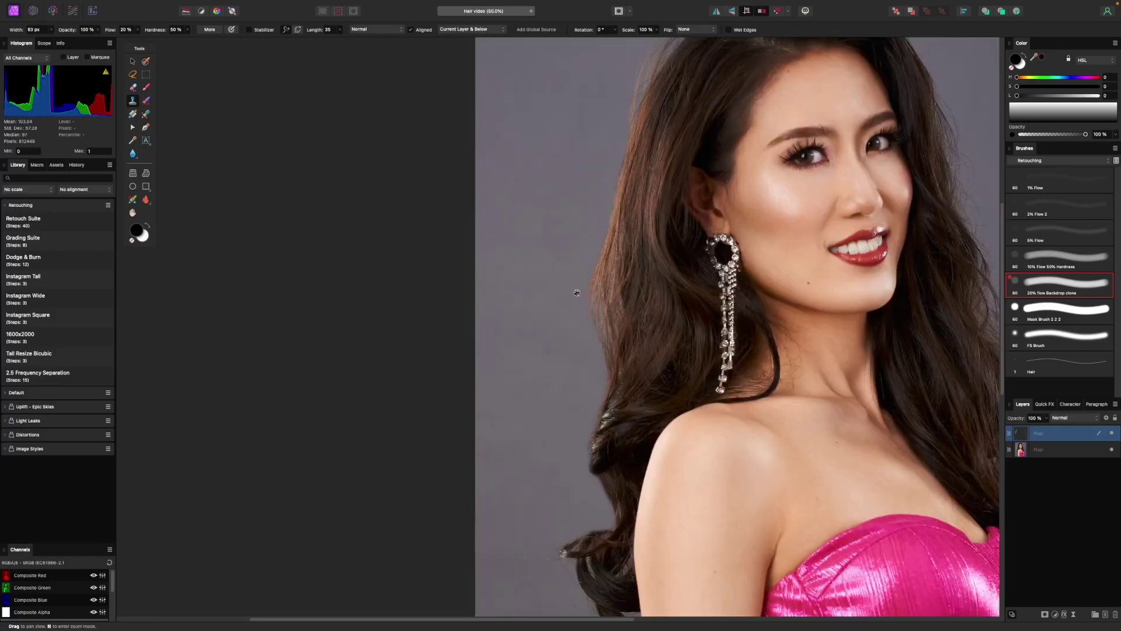
key("super+plus")
key("super+minus")
key("super+minus")
key("super+plus")
key("bracketright")
key("bracketright")
key("bracketright")
mouse_move(584, 316)
left_mouse_down()
mouse_move(592, 254)
mouse_move(594, 377)
mouse_move(590, 260)
mouse_move(608, 185)
mouse_move(584, 300)
mouse_move(599, 372)
mouse_move(588, 310)
mouse_move(601, 354)
left_mouse_up()
key("super+minus")
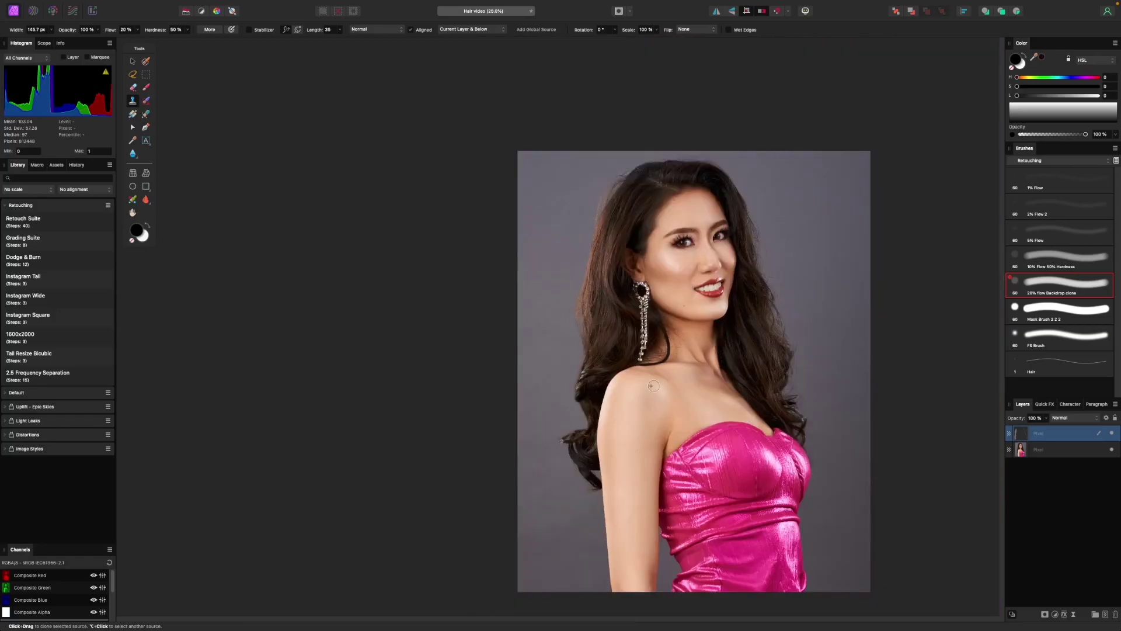
Inpaint the stray hairs sticking out into the backdrop beside the lowest left curl with a brush about 24 px wide.
key("super+plus")
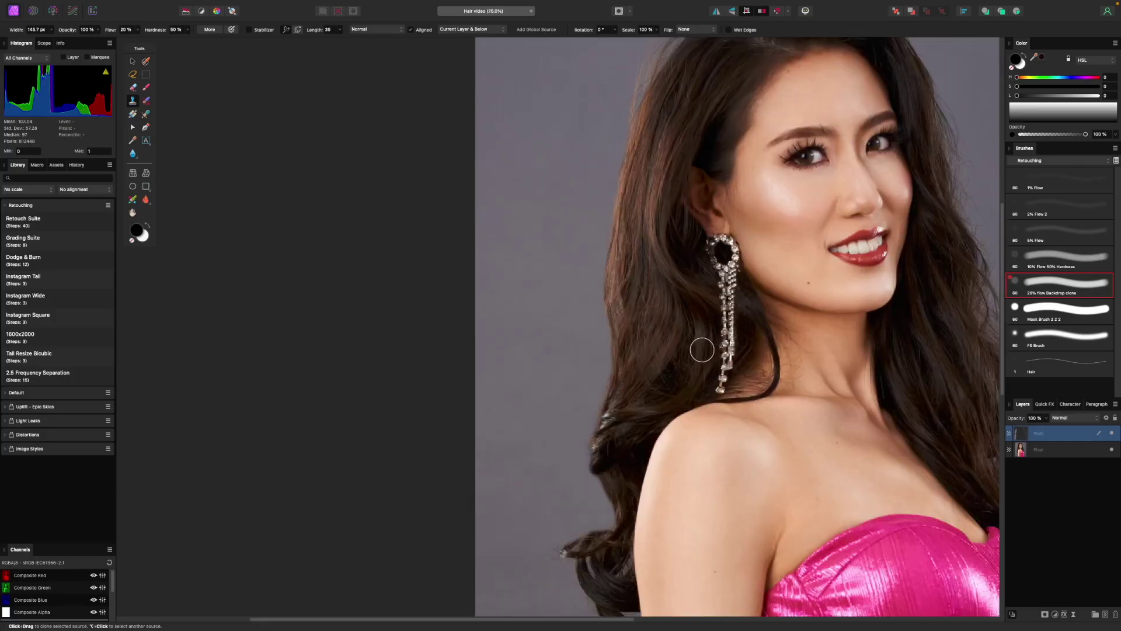
key("super+plus")
left_click_drag(742, 299, 706, 340)
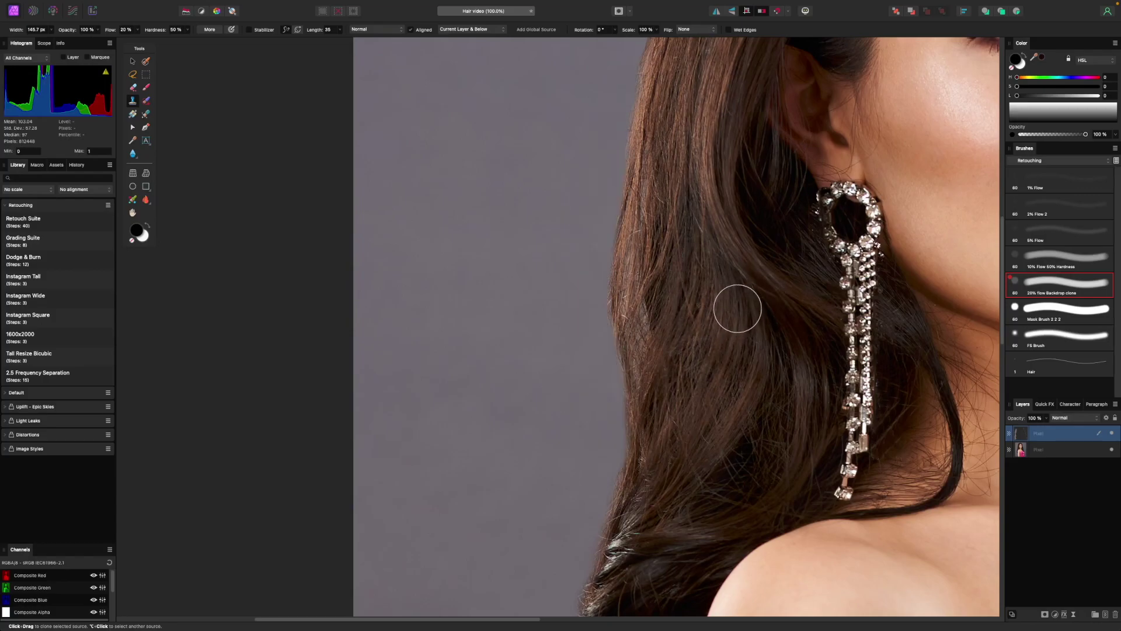
key("super+minus")
left_click(554, 278, "alt")
key("bracketleft")
key("bracketleft")
key("bracketleft")
key("bracketleft")
scroll(601, 387, "down", 10)
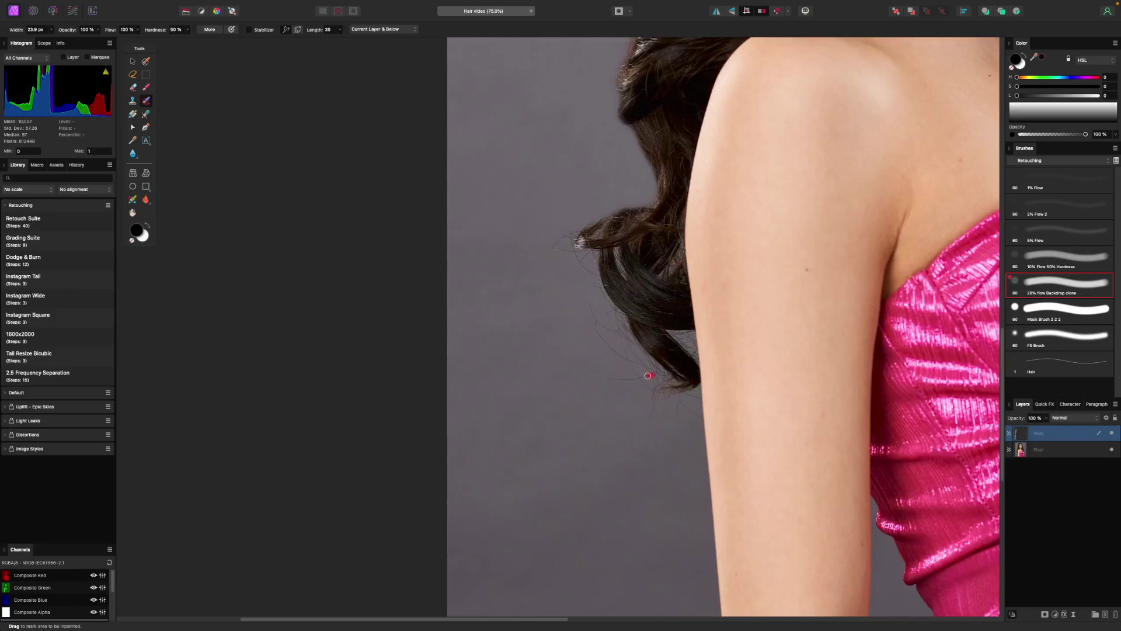
left_click_drag(606, 377, 621, 376)
Clone backdrop over the wisps along the outer edge of the lowest left curl with a brush about 153 px wide.
key("s")
key("bracketright")
key("bracketright")
key("bracketright")
key("bracketright")
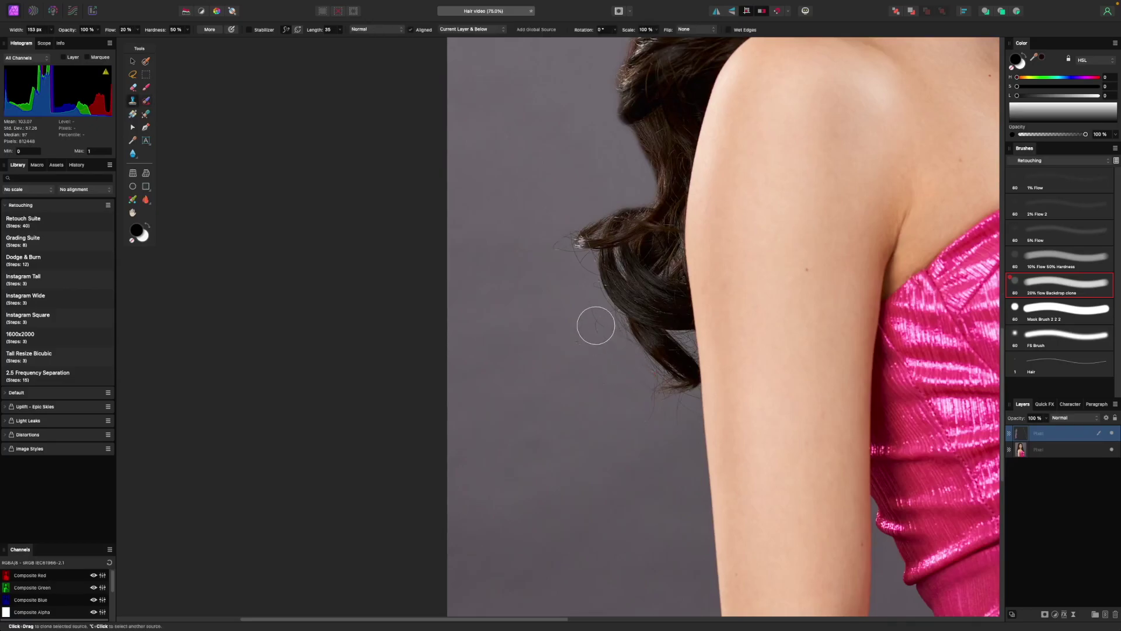
left_click_drag(594, 315, 642, 378)
Inpaint the loose hairs beneath the lowest left curl and beside the tip of the curl above it.
key("j")
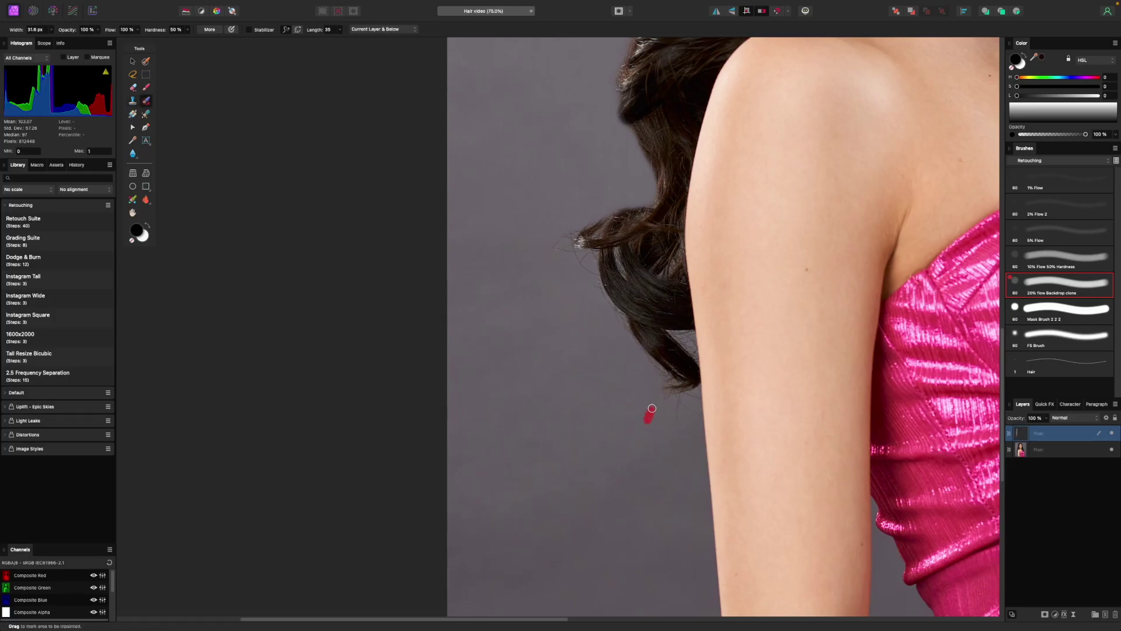
left_click_drag(678, 398, 668, 418)
mouse_move(666, 405)
left_mouse_down()
mouse_move(663, 423)
mouse_move(655, 380)
mouse_move(692, 414)
left_mouse_up()
left_click_drag(569, 251, 583, 253)
Clone backdrop around the pointed tip of the lower left curl with a small brush, then check the whole portrait.
key("s")
key("bracketleft")
key("bracketleft")
key("bracketleft")
key("bracketleft")
key("bracketleft")
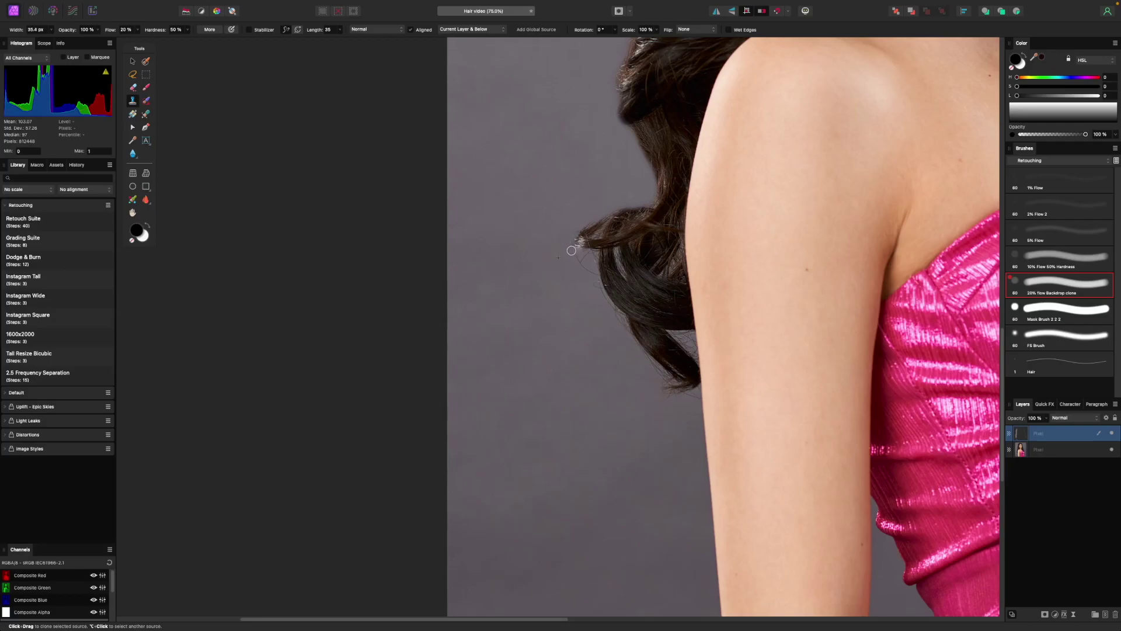
key("bracketright")
key("bracketright")
key("bracketright")
key("super+minus")
key("super+minus")
key("super+equal")
key("super+equal")
key("super+equal")
key("super+0")
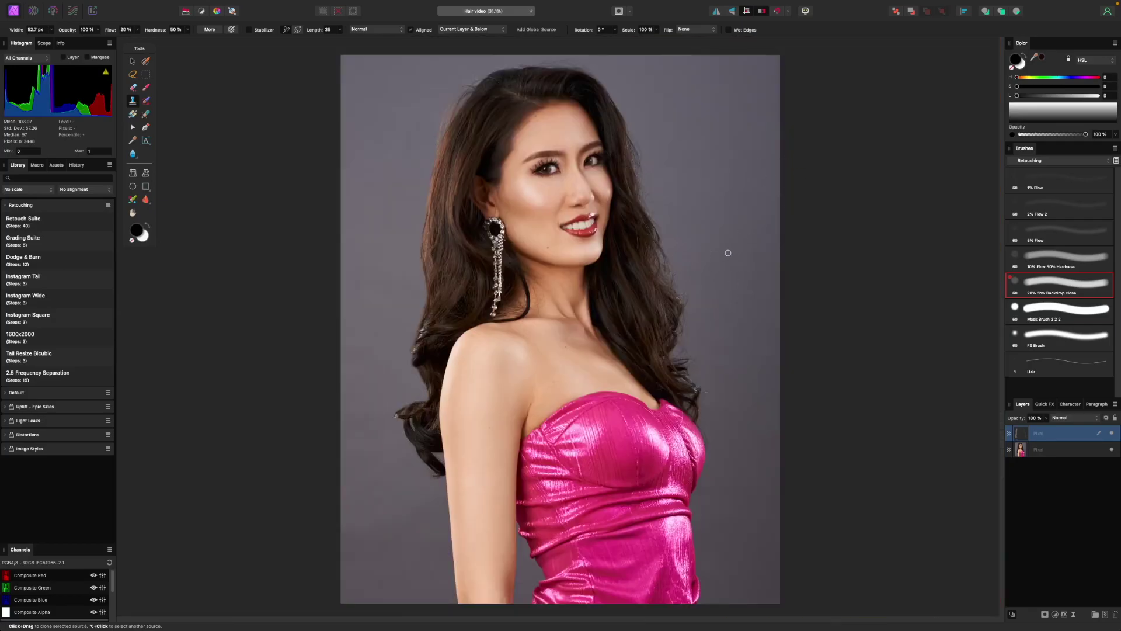
Lasso the backdrop beside the right hair edge on the photo layer, duplicate it to a new layer, deselect and inspect the patch alone.
left_click(1025, 454)
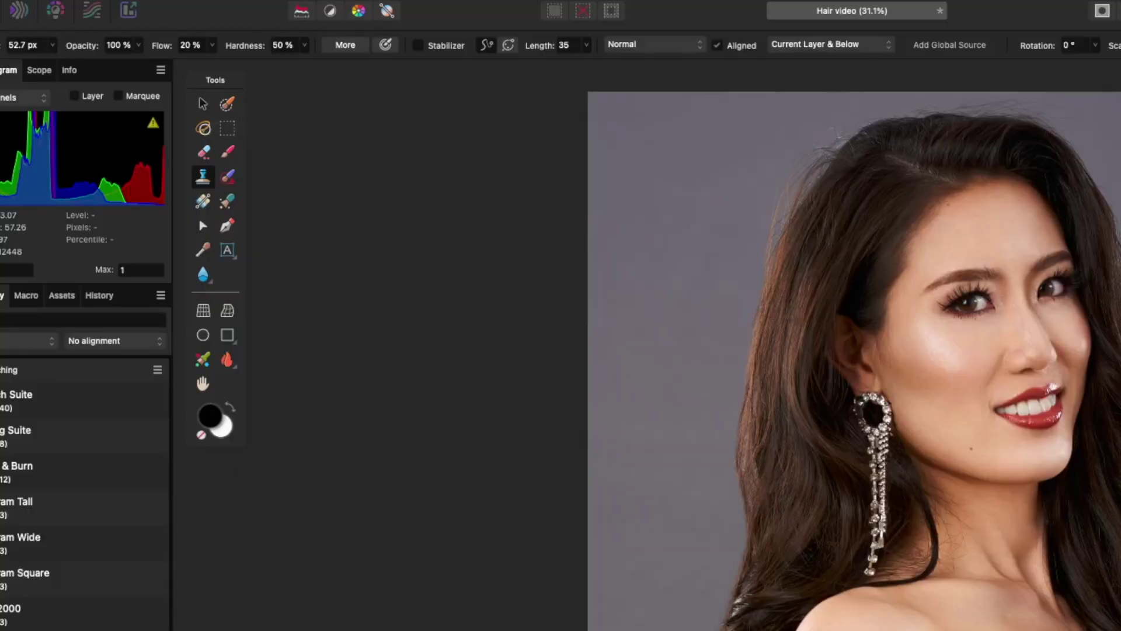
left_click(203, 128)
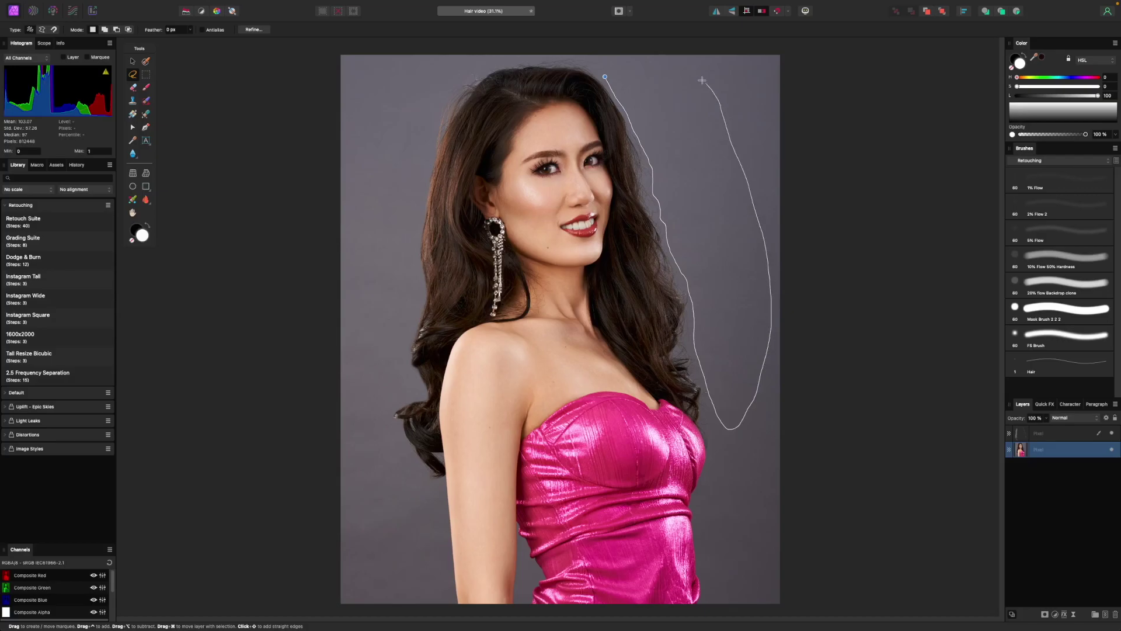
left_click_drag(598, 69, 596, 66)
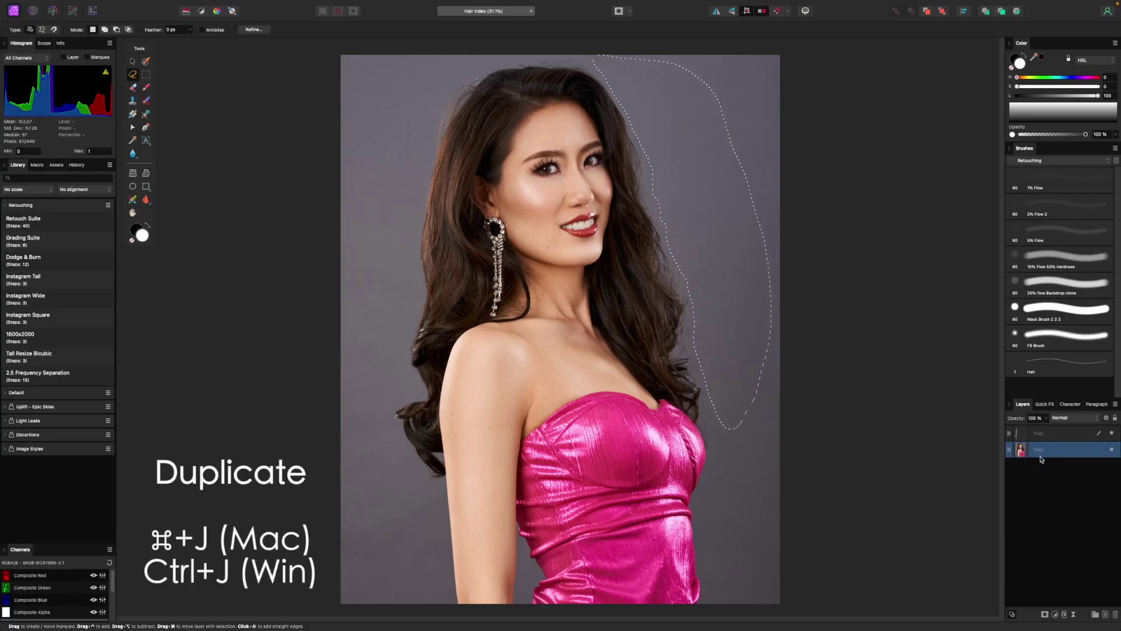
key("super+j")
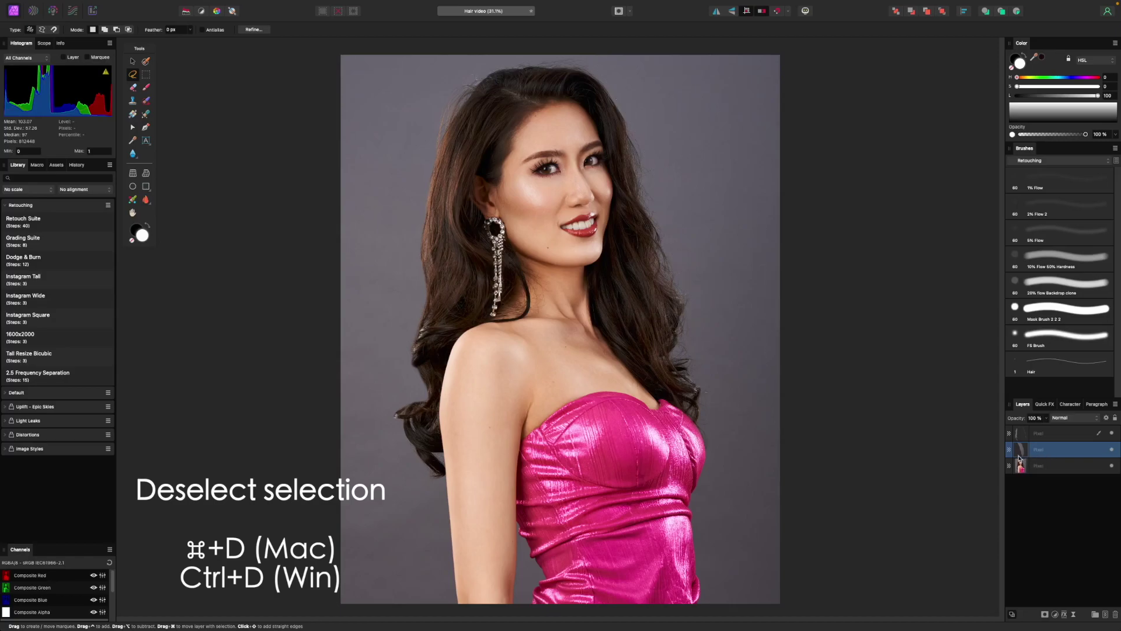
left_click(1021, 455, "alt")
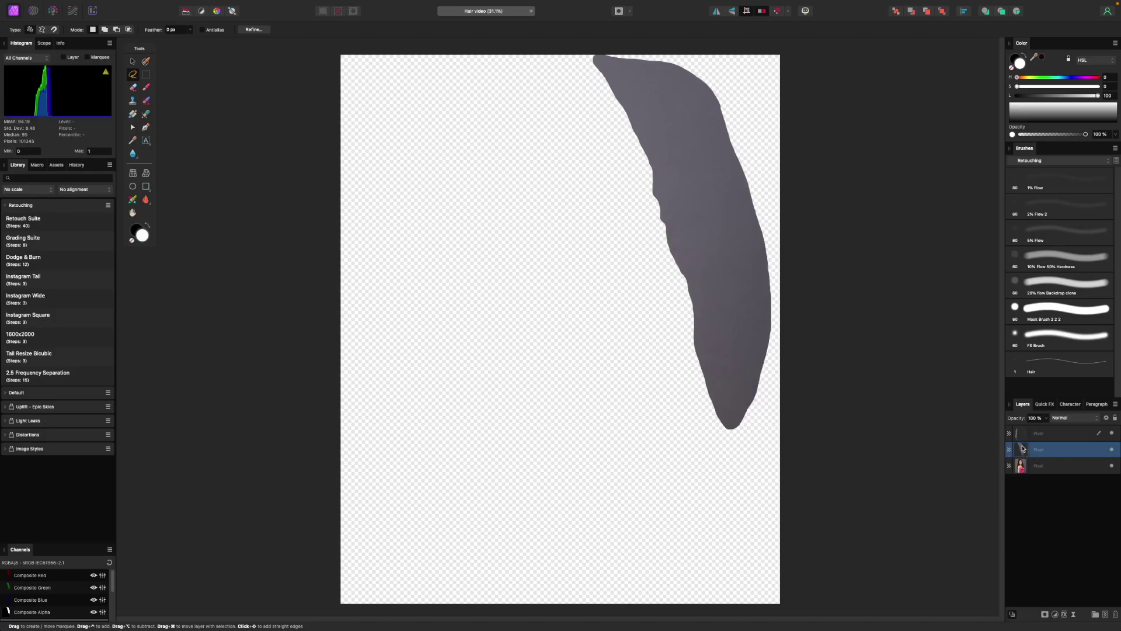
left_click(1019, 451, "alt")
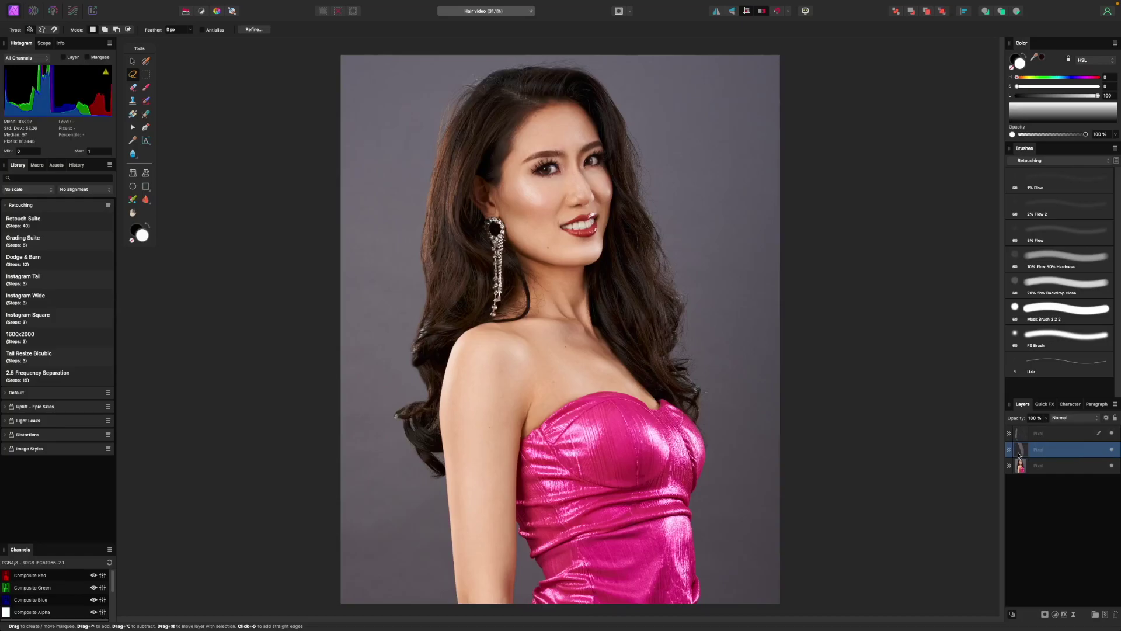
Stretch the backdrop patch sideways over the right side of the hair and move its layer to the top of the stack.
left_click(133, 62)
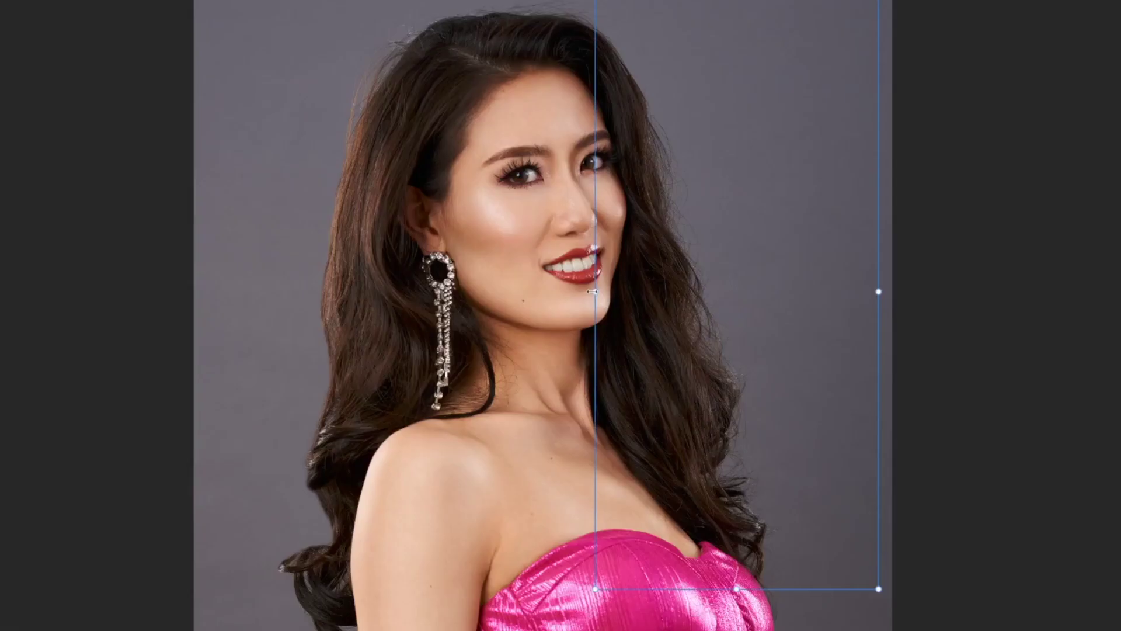
left_click_drag(595, 293, 495, 289)
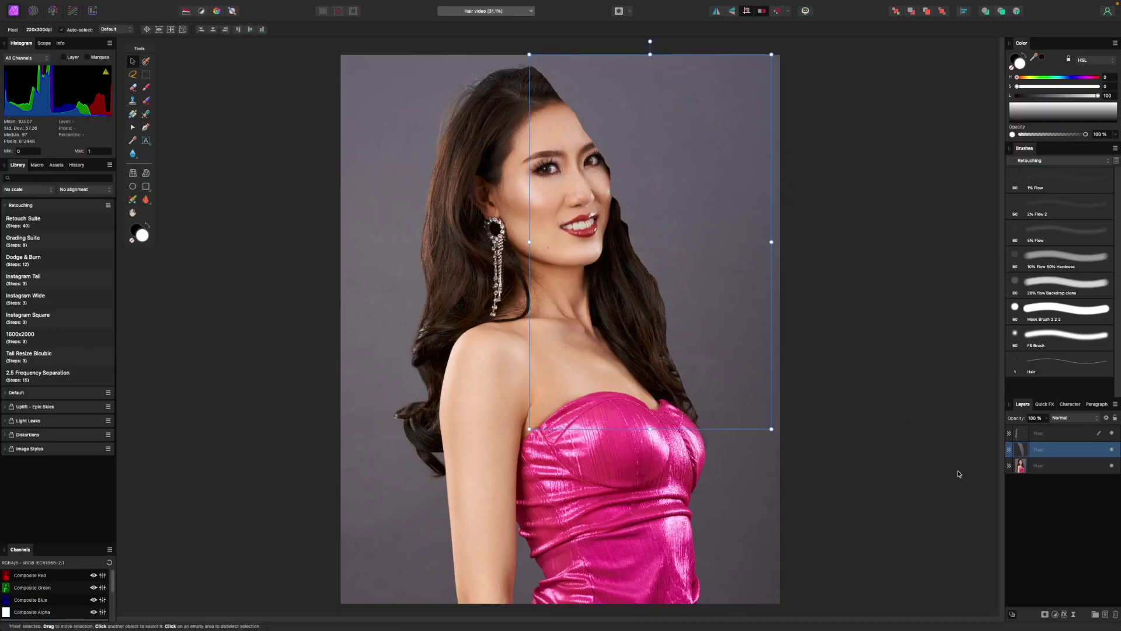
left_click_drag(1022, 452, 1022, 430)
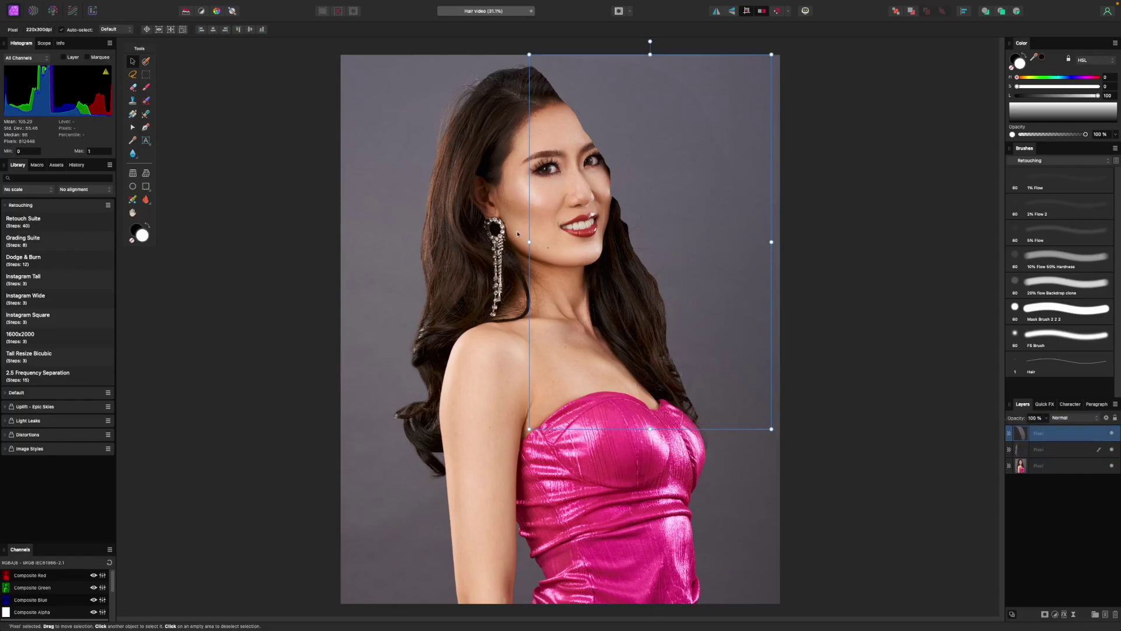
mouse_move(529, 242)
left_mouse_down()
mouse_move(590, 243)
mouse_move(530, 243)
left_mouse_up()
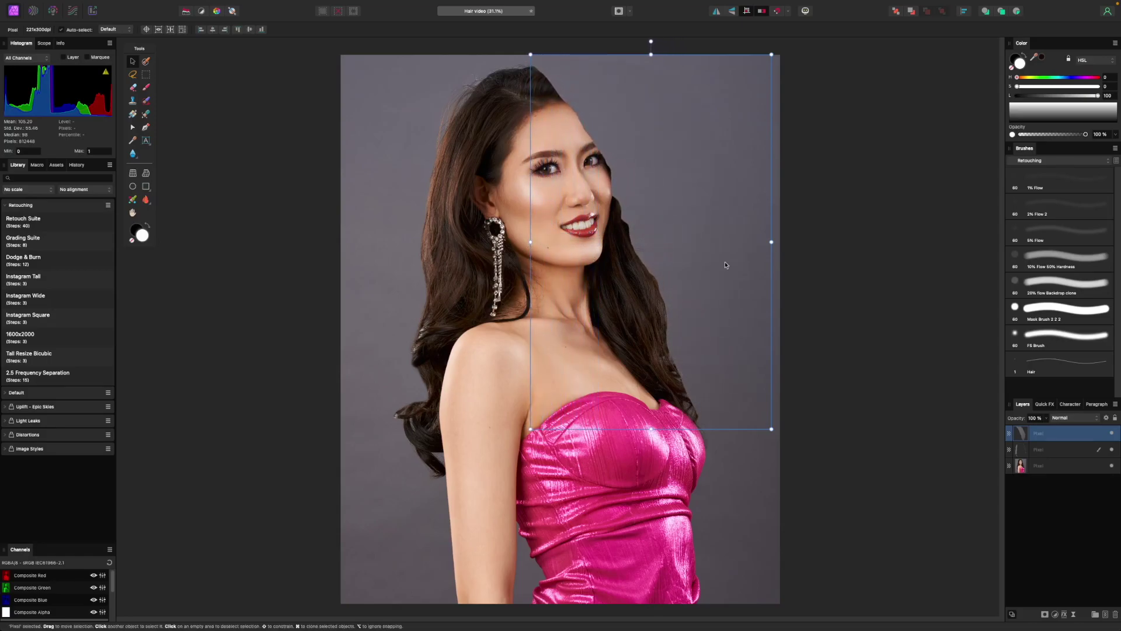
Clone backdrop over the upper part of the stretched patch with the 5% Flow brush to even out its texture.
left_click(1054, 449)
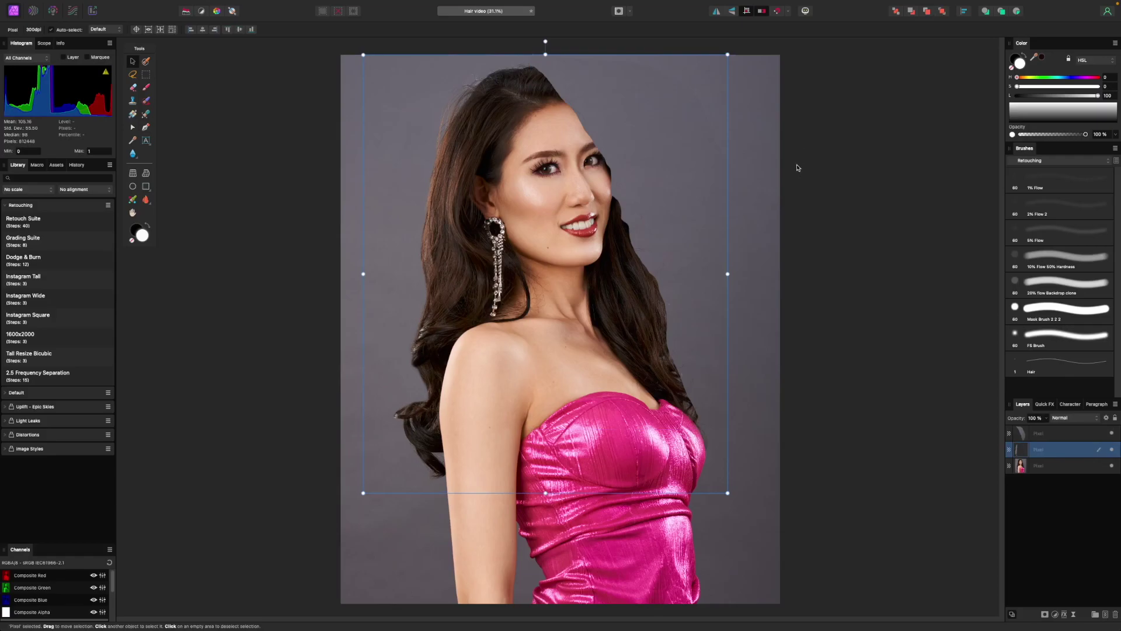
key("b")
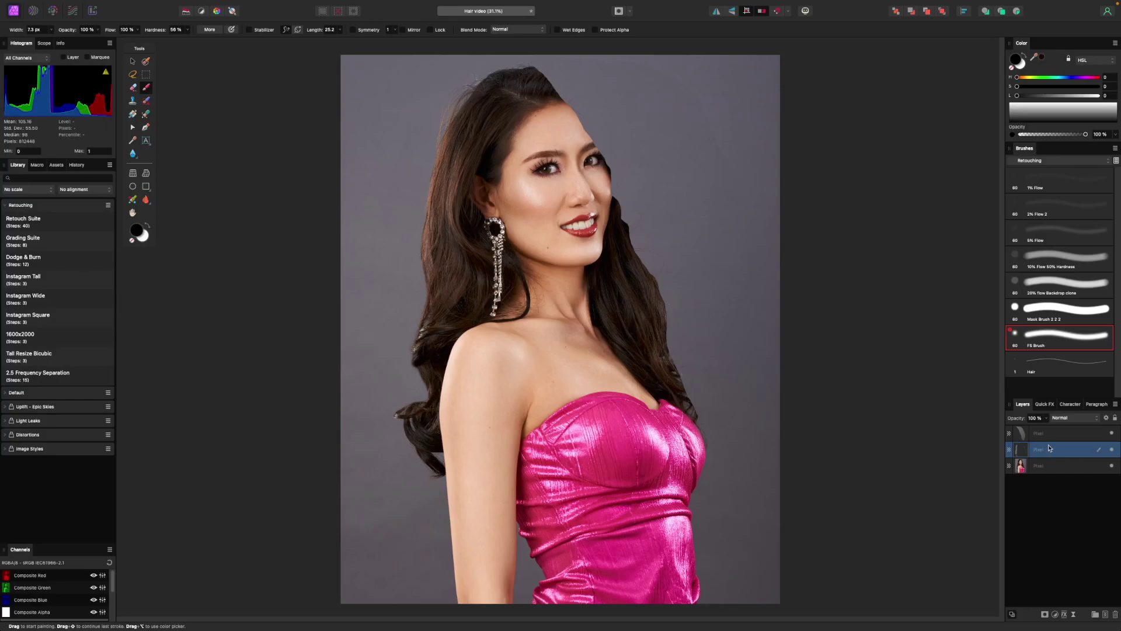
key("s")
left_click(1055, 231)
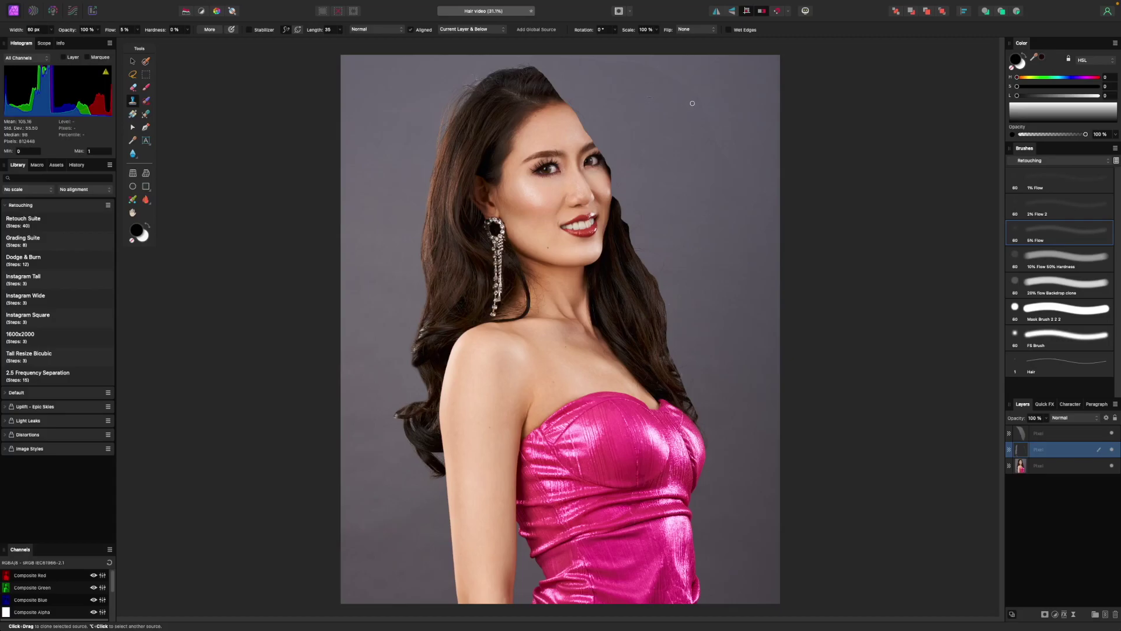
left_click(1055, 433)
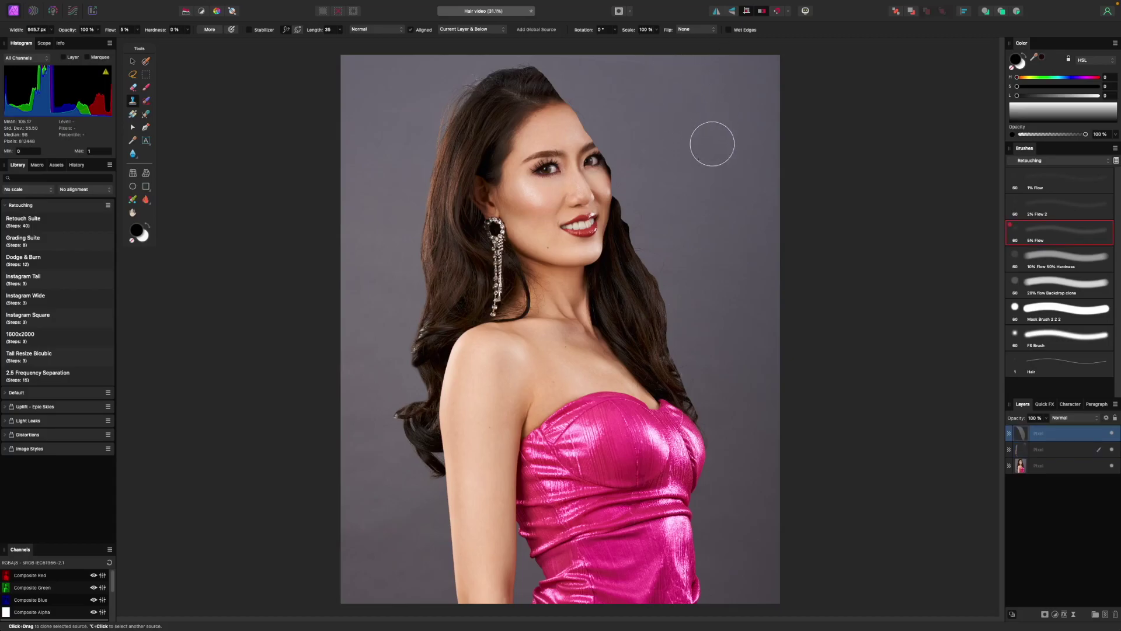
left_click(651, 79, "alt")
mouse_move(714, 110)
left_mouse_down()
mouse_move(701, 131)
mouse_move(730, 157)
left_mouse_up()
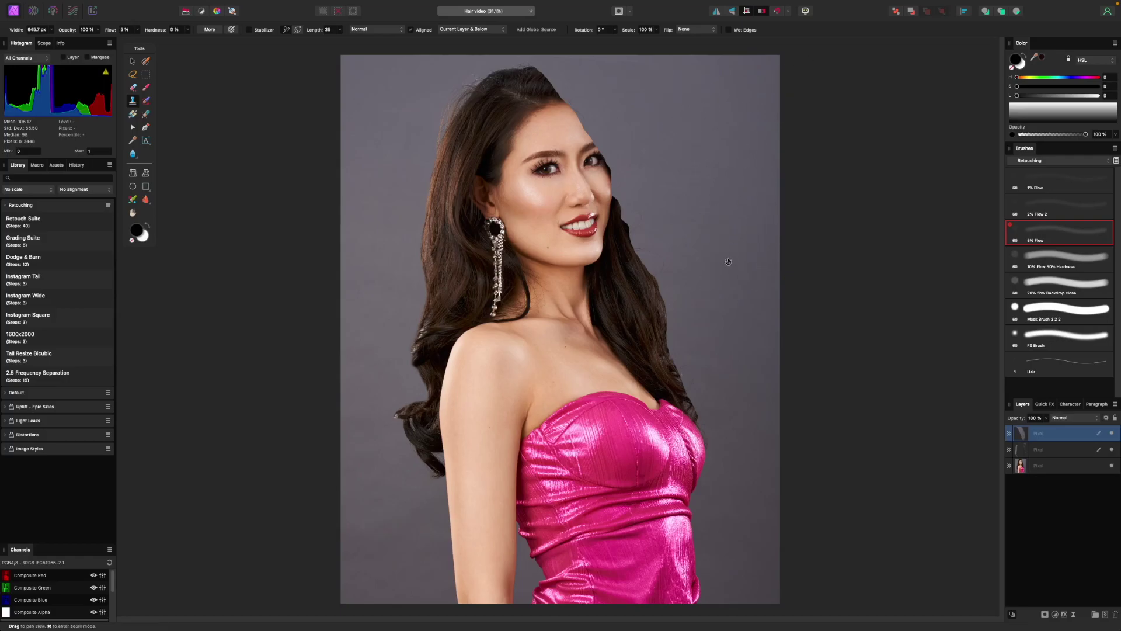
Clone newly sampled backdrop over the lower part of the patch beside the curls, adjusting the brush size.
scroll(759, 257, "down", 3)
scroll(724, 240, "up", 2)
left_click(702, 358, "alt")
mouse_move(717, 367)
left_mouse_down()
mouse_move(719, 378)
mouse_move(724, 360)
mouse_move(717, 379)
left_mouse_up()
left_click(702, 358, "alt")
key("bracketleft")
left_click(685, 309, "alt")
key("bracketright")
key("bracketright")
mouse_move(678, 327)
left_mouse_down()
mouse_move(694, 347)
mouse_move(689, 372)
left_mouse_up()
left_click(693, 349, "alt")
left_click_drag(692, 294, 709, 420)
key("bracketleft")
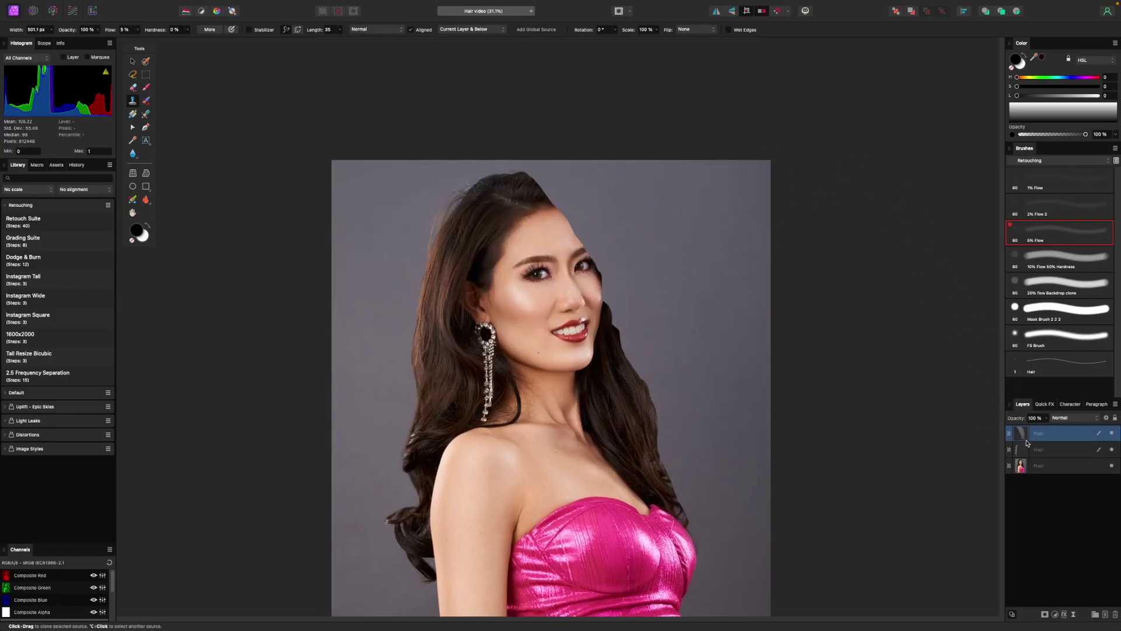
Add a white mask to the backdrop patch layer, expand the layer and select the mask for editing.
left_click(1044, 615, "alt")
key("super+i")
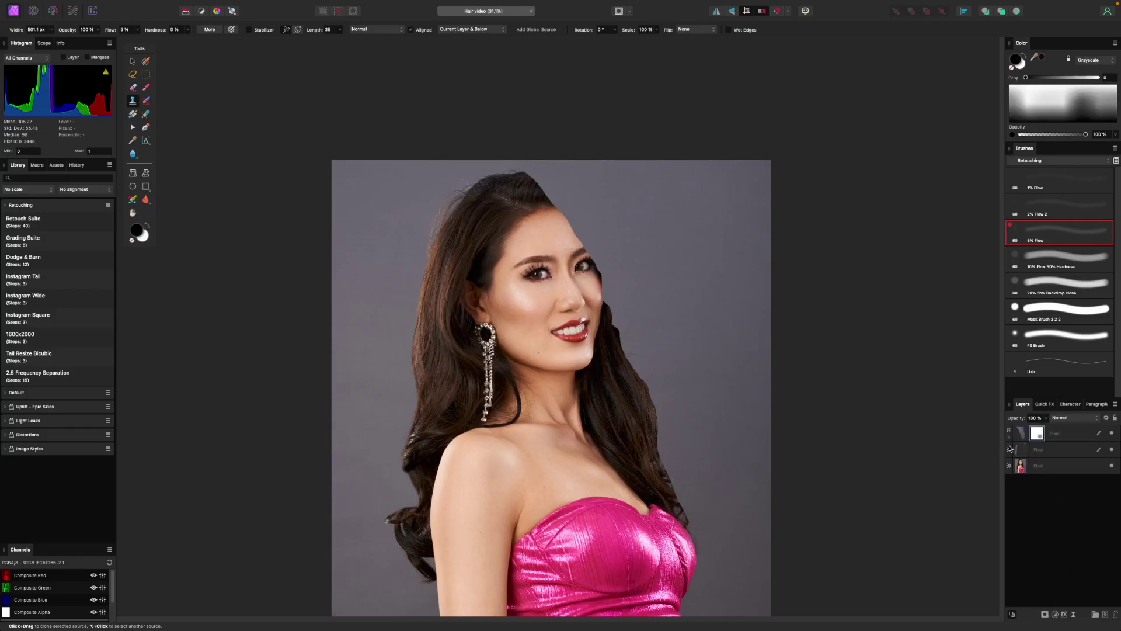
left_click(1010, 437)
left_click(1028, 449)
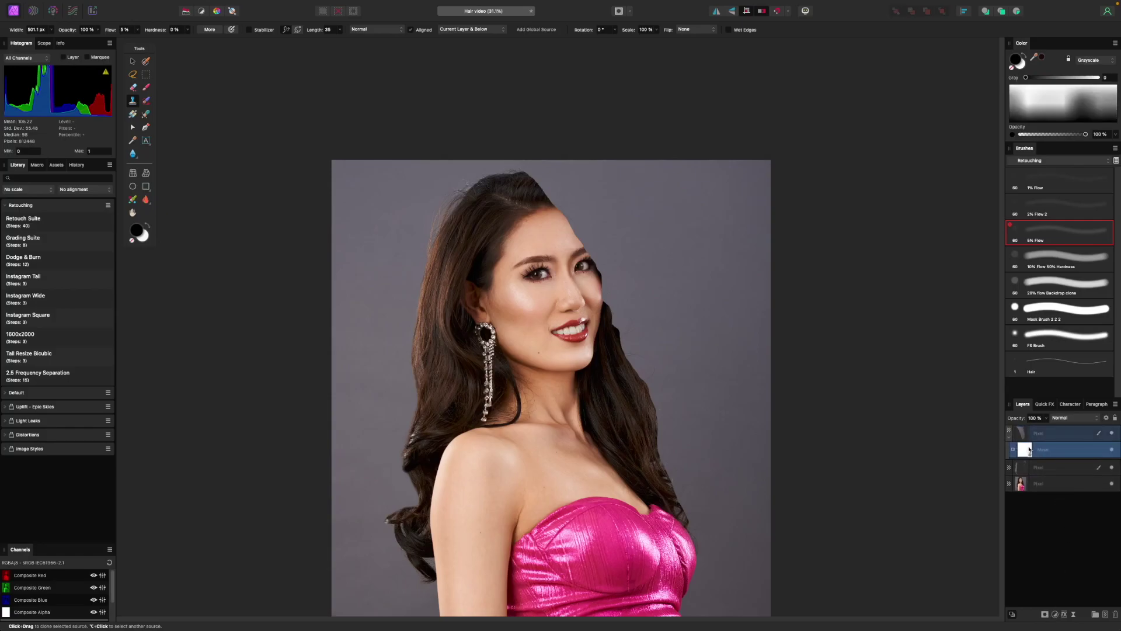
Paint black on the patch mask over the right side of the hair with a brush about 277 px wide to reveal it.
key("b")
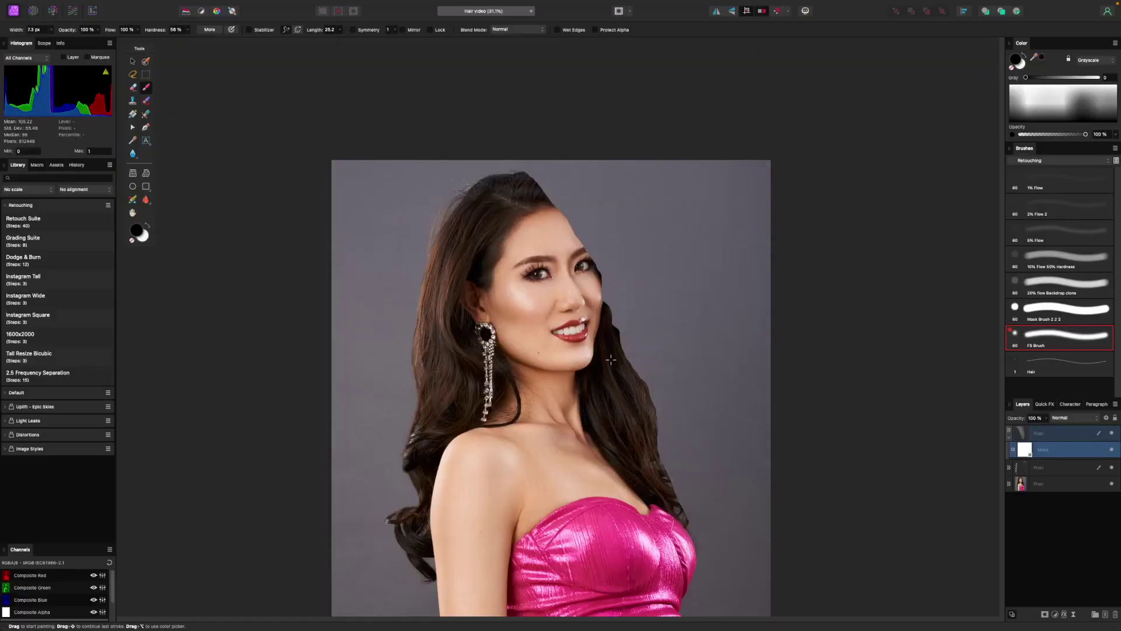
key("bracketright")
key("bracketright")
key("bracketright")
key("bracketright")
key("bracketright")
key("bracketright")
key("bracketright")
key("bracketright")
mouse_move(622, 342)
left_mouse_down()
mouse_move(597, 263)
mouse_move(536, 194)
mouse_move(551, 186)
mouse_move(563, 196)
mouse_move(614, 244)
mouse_move(613, 264)
mouse_move(638, 288)
mouse_move(638, 371)
mouse_move(642, 359)
mouse_move(691, 533)
mouse_move(650, 361)
left_mouse_up()
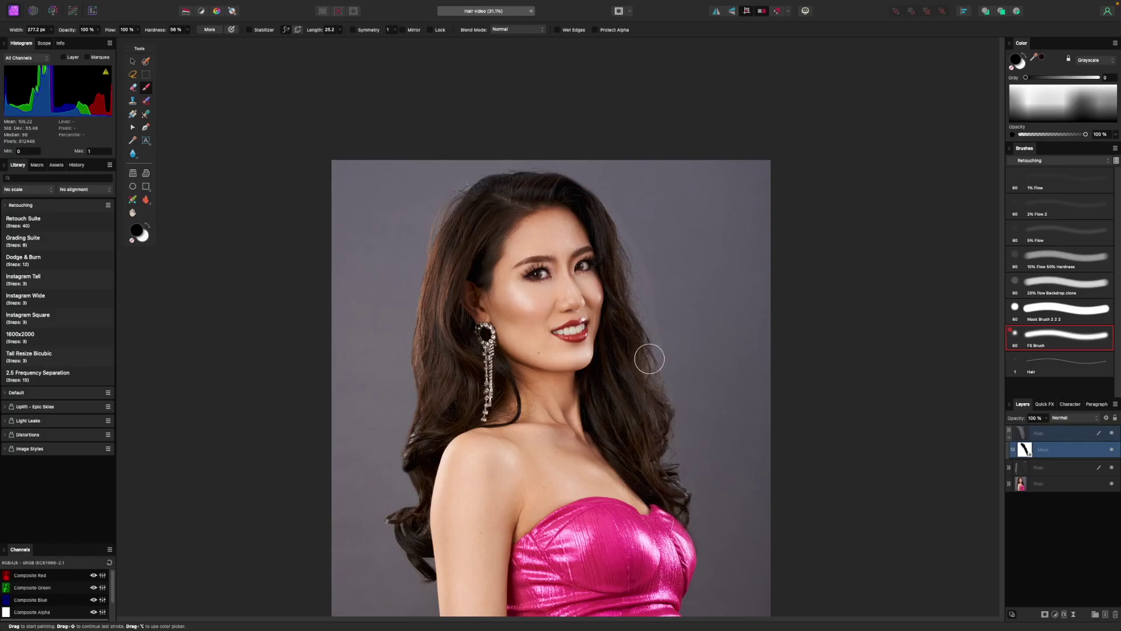
Refine the patch mask along the right side of the crown with a brush about 145 px wide, painting black to restore hidden hair.
key("x")
scroll(690, 239, "up", 4)
scroll(568, 348, "up", 1)
scroll(608, 243, "up", 3)
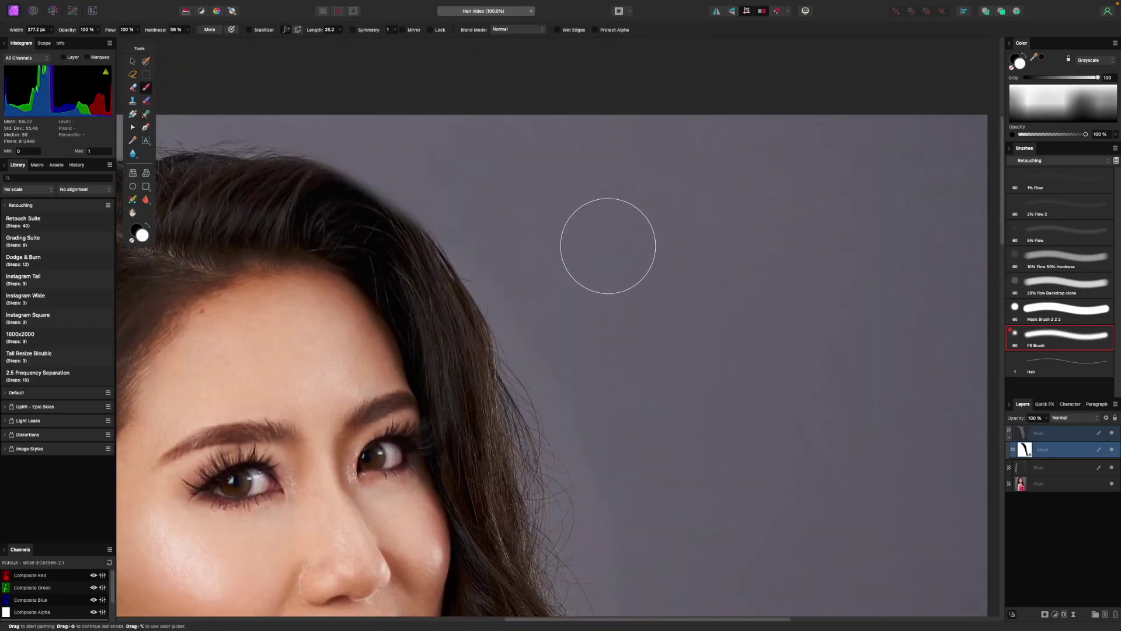
key("bracketleft")
key("bracketleft")
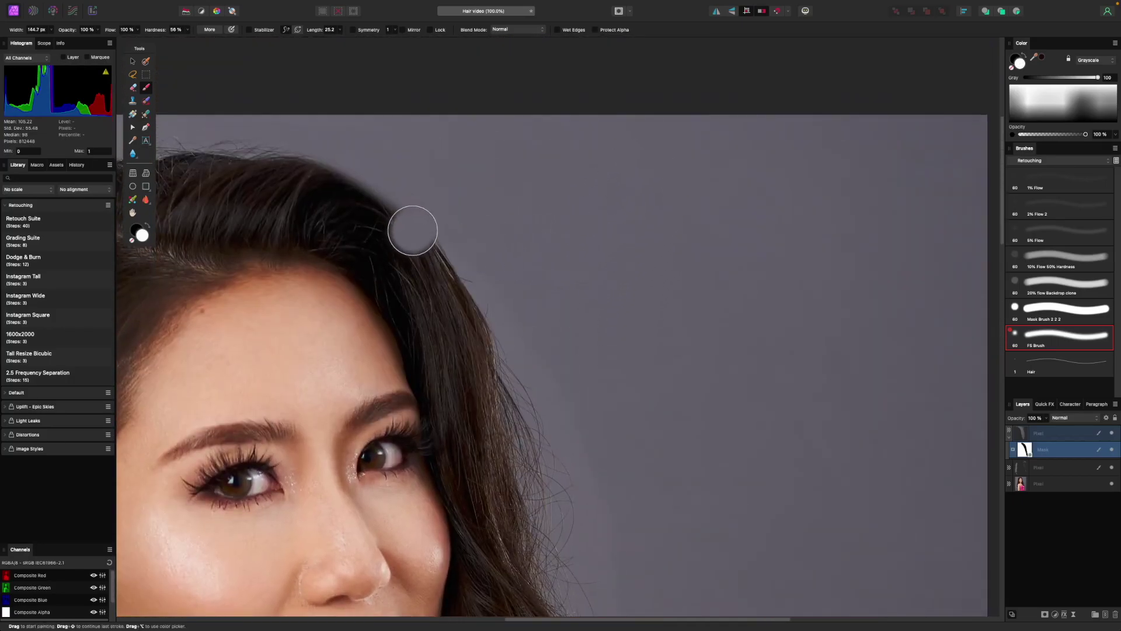
key("x")
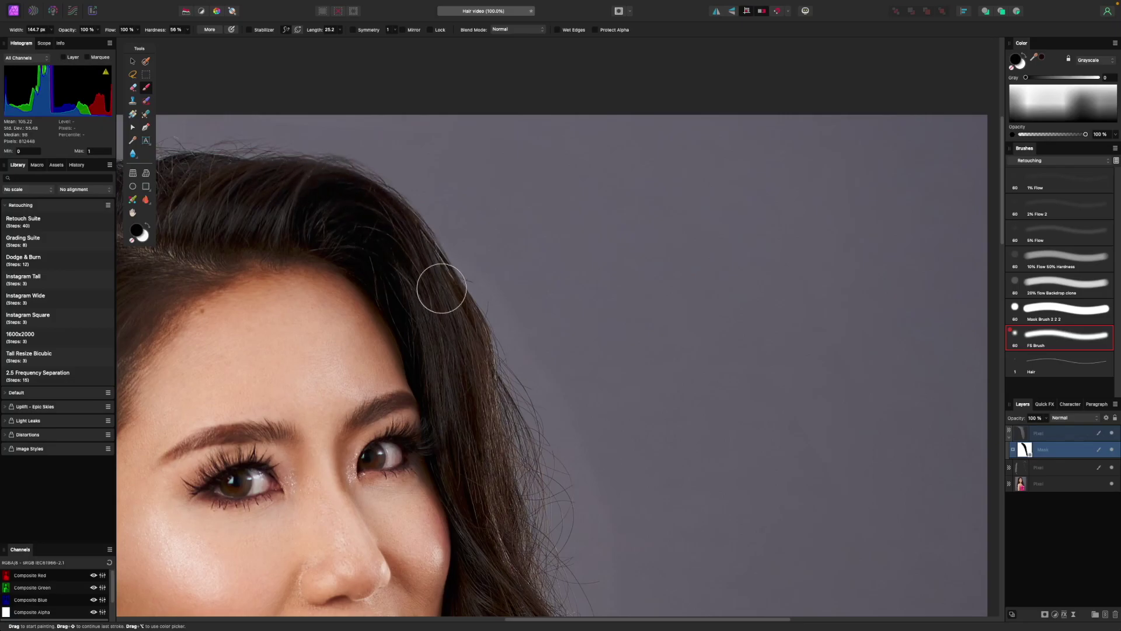
Paint white on the patch mask with a smaller brush to hide the flyaways along the right hair edge beside the temple.
key("x")
key("bracketleft")
key("bracketleft")
key("bracketleft")
key("bracketleft")
key("bracketleft")
key("bracketleft")
key("bracketleft")
key("bracketleft")
key("bracketleft")
key("bracketleft")
key("bracketleft")
key("bracketleft")
key("super+minus")
mouse_move(544, 305)
left_mouse_down()
mouse_move(504, 224)
mouse_move(490, 314)
mouse_move(525, 448)
mouse_move(543, 369)
mouse_move(524, 222)
left_mouse_up()
Paint white on the patch mask along the right hair edge from eye level to the chin with a larger brush to cover flyaways.
key("bracketright")
key("bracketright")
key("bracketright")
key("bracketright")
key("bracketright")
key("bracketright")
key("bracketright")
key("bracketright")
key("bracketright")
key("bracketright")
key("bracketright")
key("bracketright")
key("bracketright")
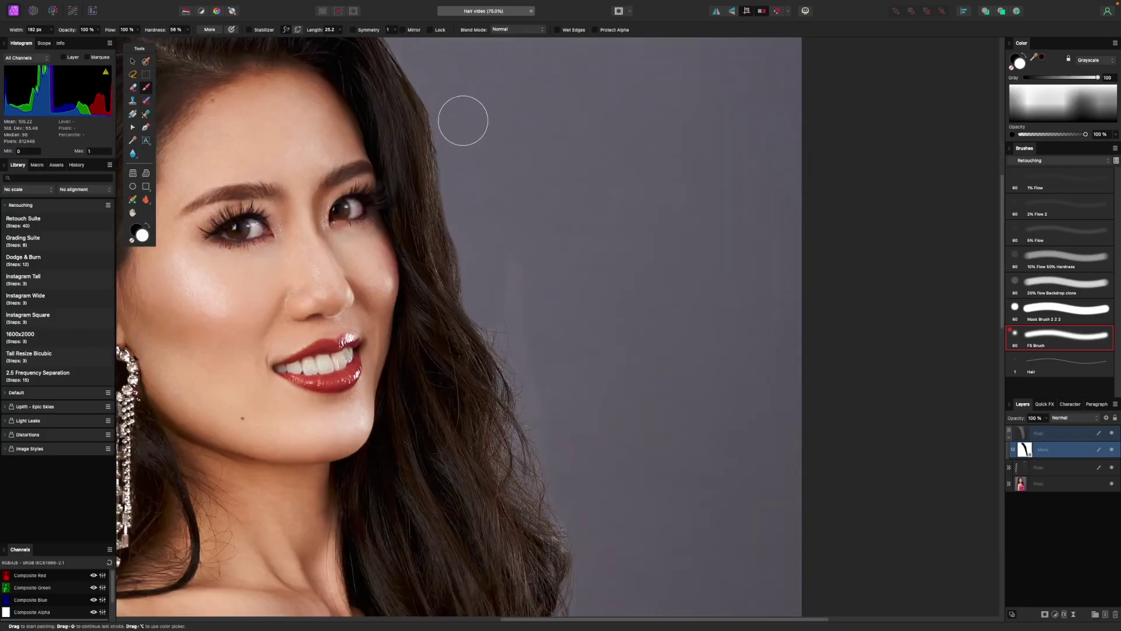
mouse_move(456, 139)
left_mouse_down()
mouse_move(469, 241)
mouse_move(512, 320)
left_mouse_up()
mouse_move(518, 263)
left_mouse_down()
mouse_move(498, 304)
mouse_move(521, 346)
mouse_move(487, 263)
left_mouse_up()
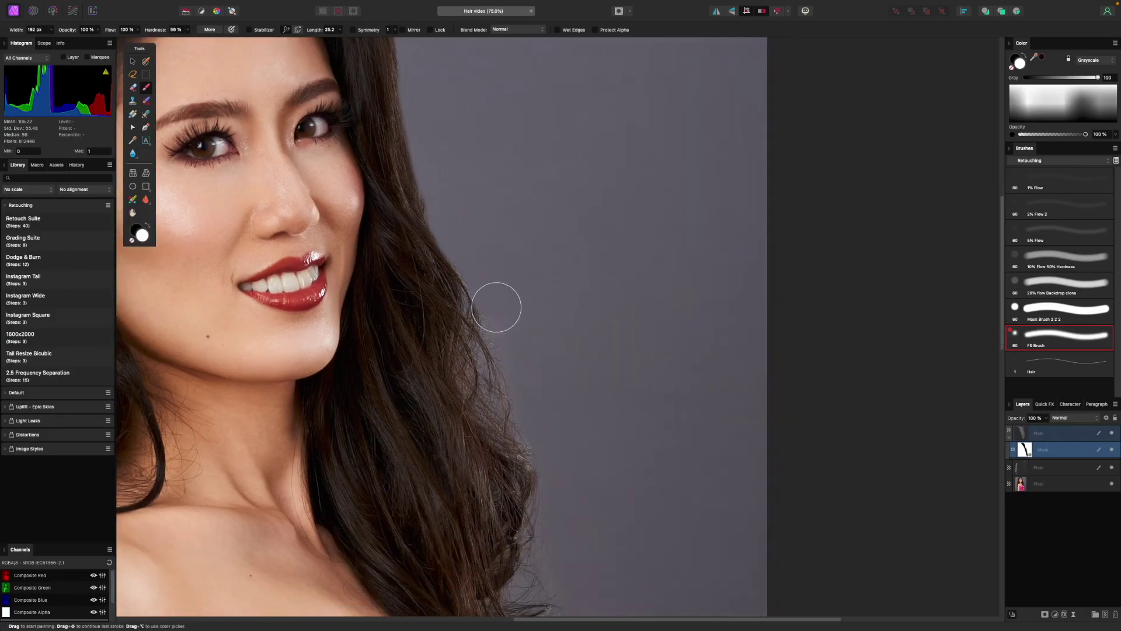
Paint white on the patch mask along the right hair edge below the chin to cover the flyaways there.
mouse_move(502, 325)
left_mouse_down()
mouse_move(535, 440)
mouse_move(538, 368)
left_mouse_up()
key("[")
key("[")
key("[")
key("[")
key("space")
key("super+minus")
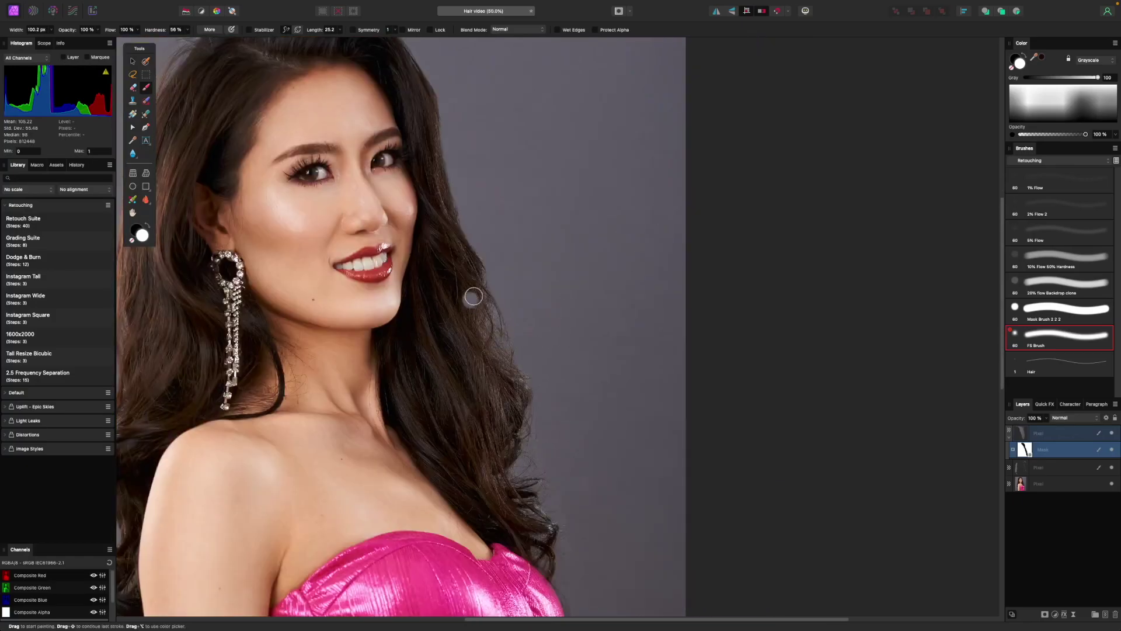
key("bracketright")
key("bracketright")
key("bracketright")
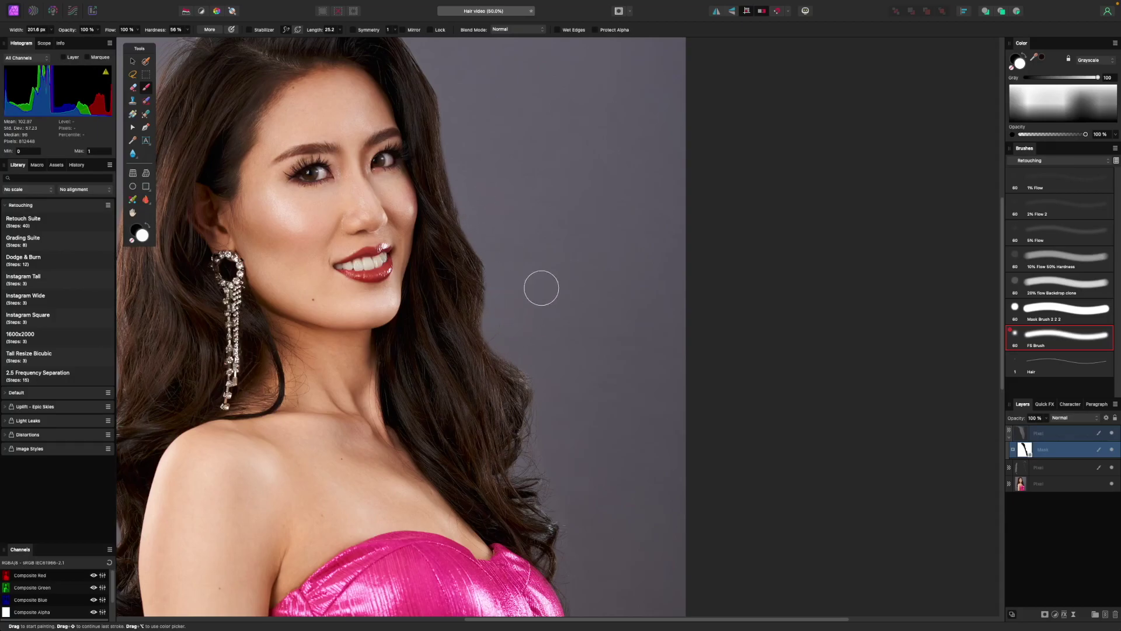
Paint white on the patch mask with a smaller brush around the lower right curls above the dress to hide stray hairs.
left_click_drag(578, 337, 572, 266)
key("bracketleft")
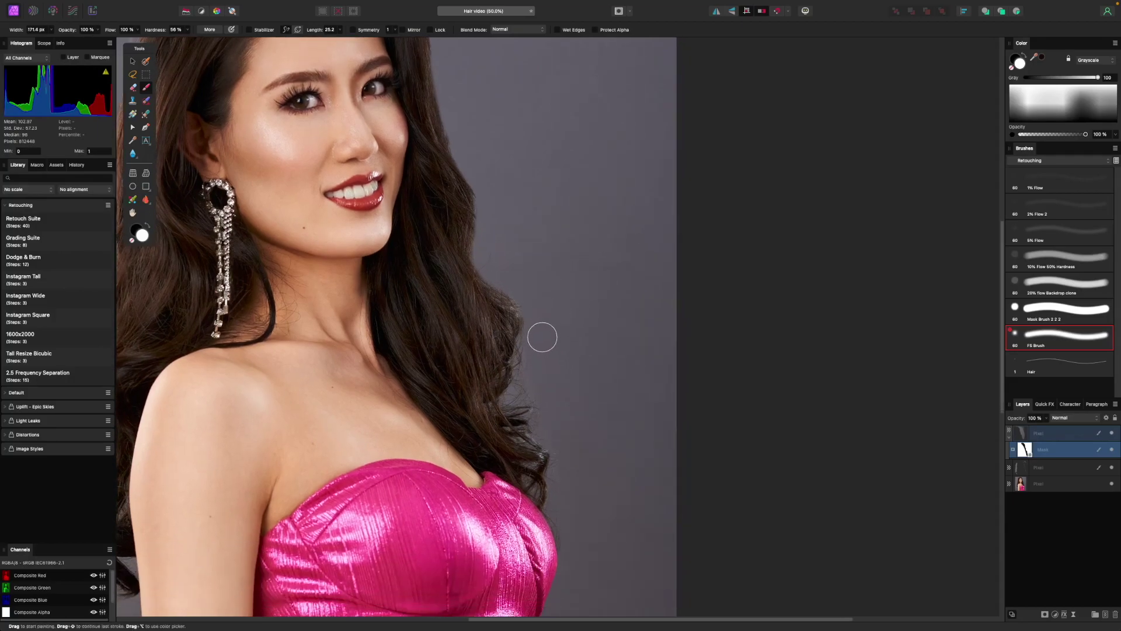
key("bracketleft")
key("bracketleft")
key("bracketleft")
key("bracketleft")
key("bracketright")
left_click_drag(563, 426, 527, 338)
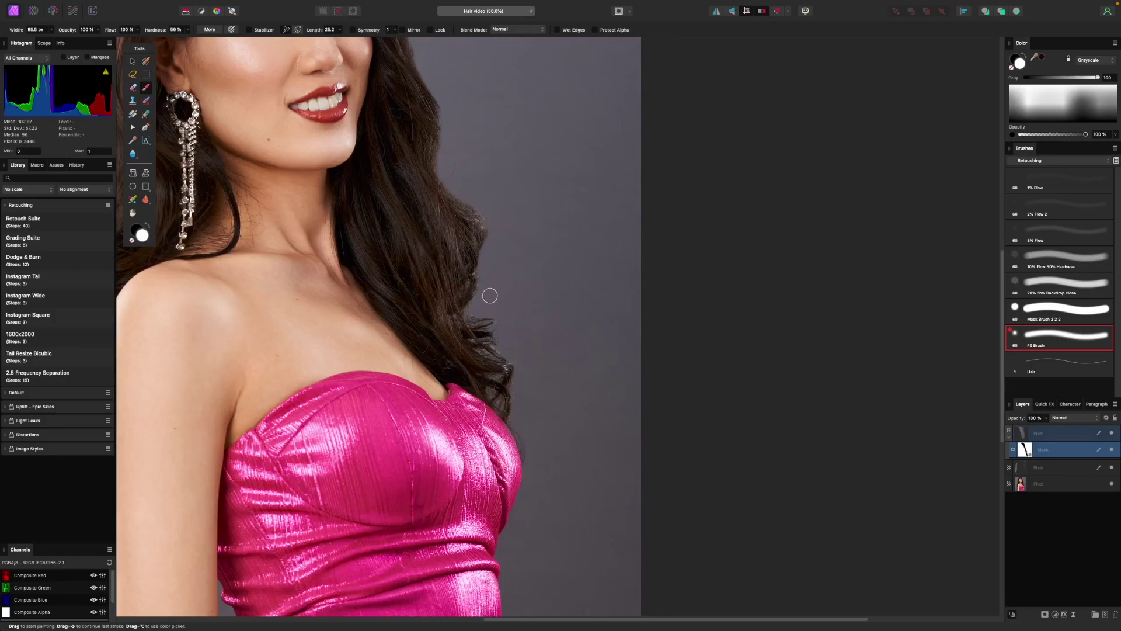
scroll(494, 274, "up", 5)
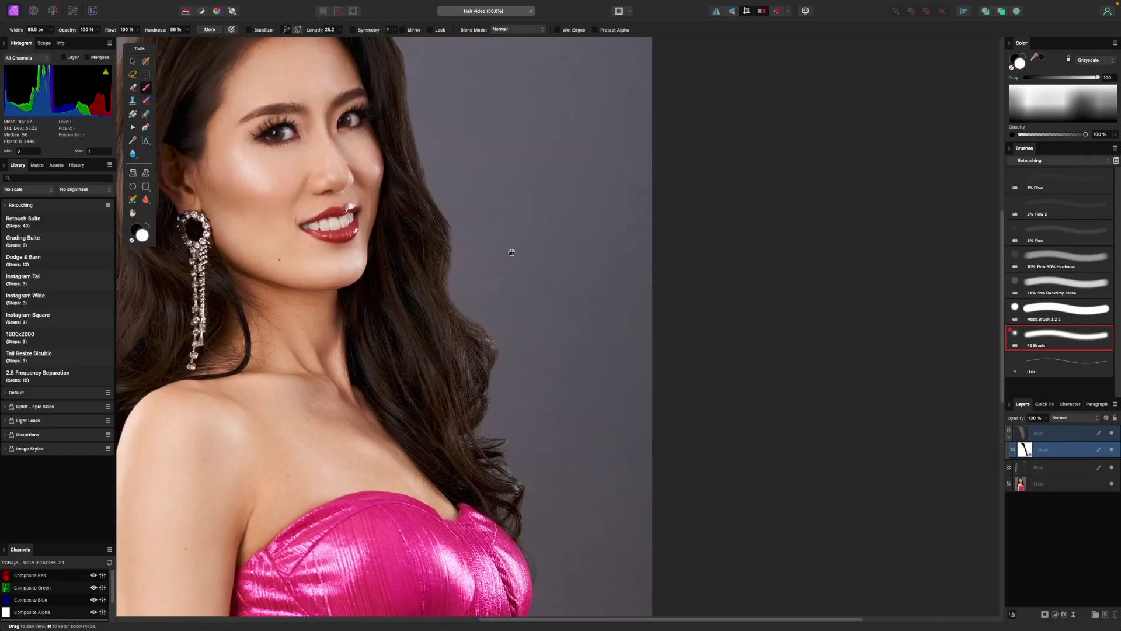
scroll(511, 258, "up", 5)
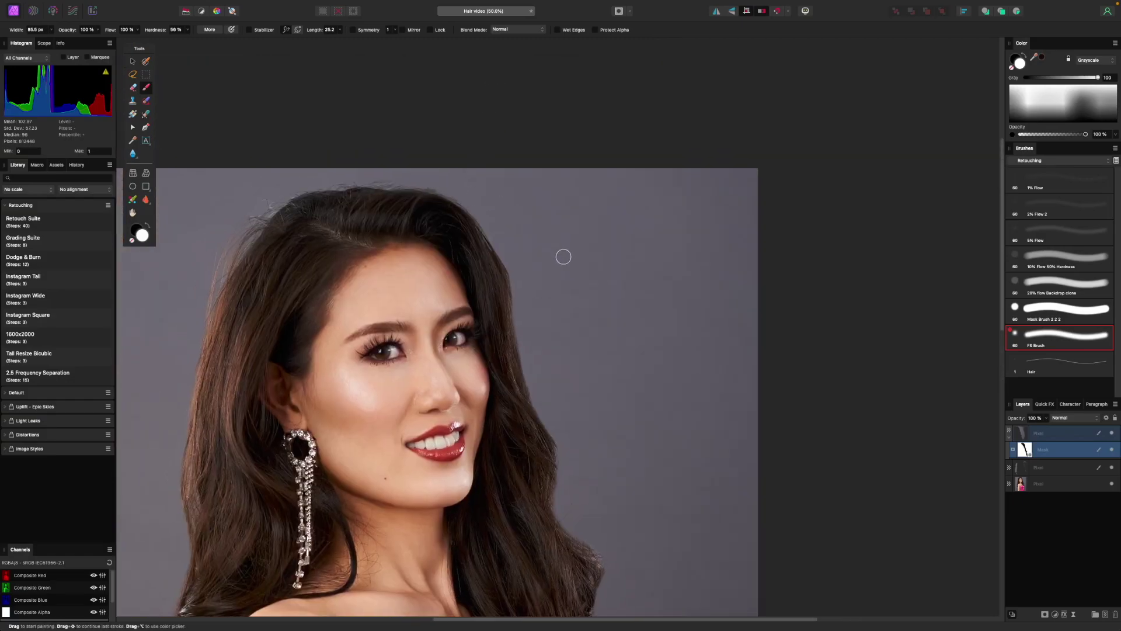
Add a new pixel layer above the masked patch and inpaint stray hairs along the right hair edge below the chin.
left_click(1052, 434)
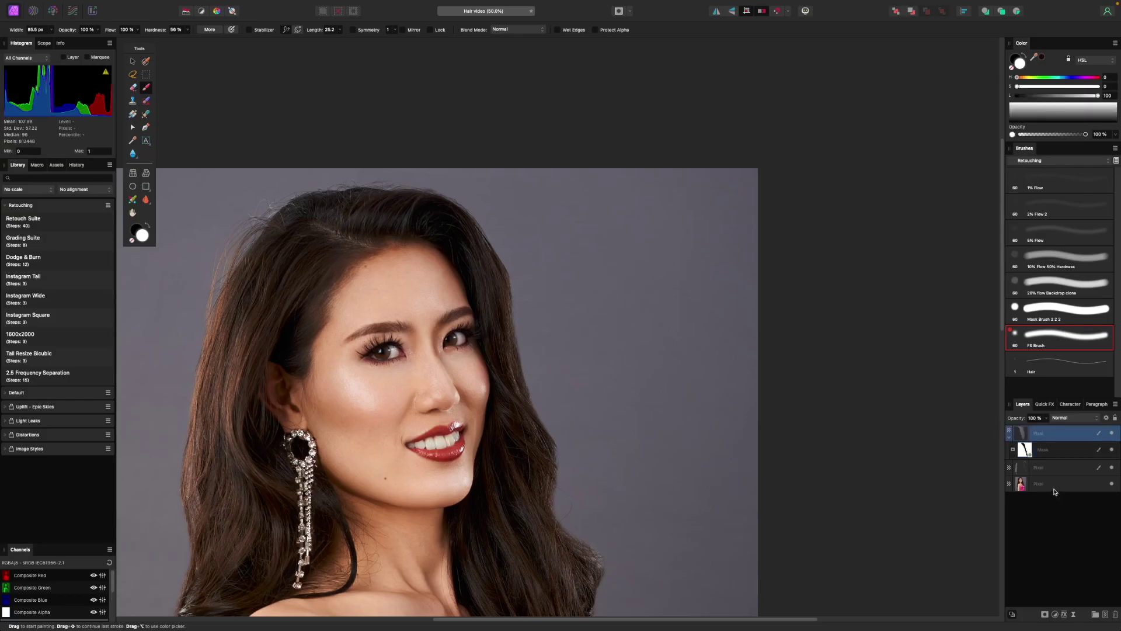
key("super+shift+n")
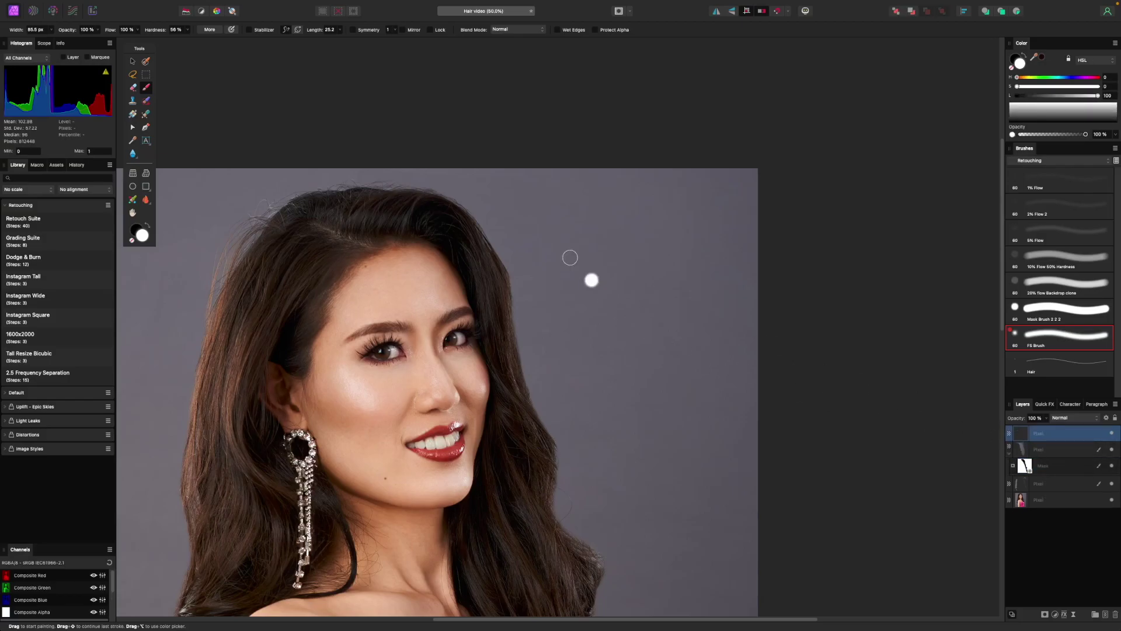
key("s")
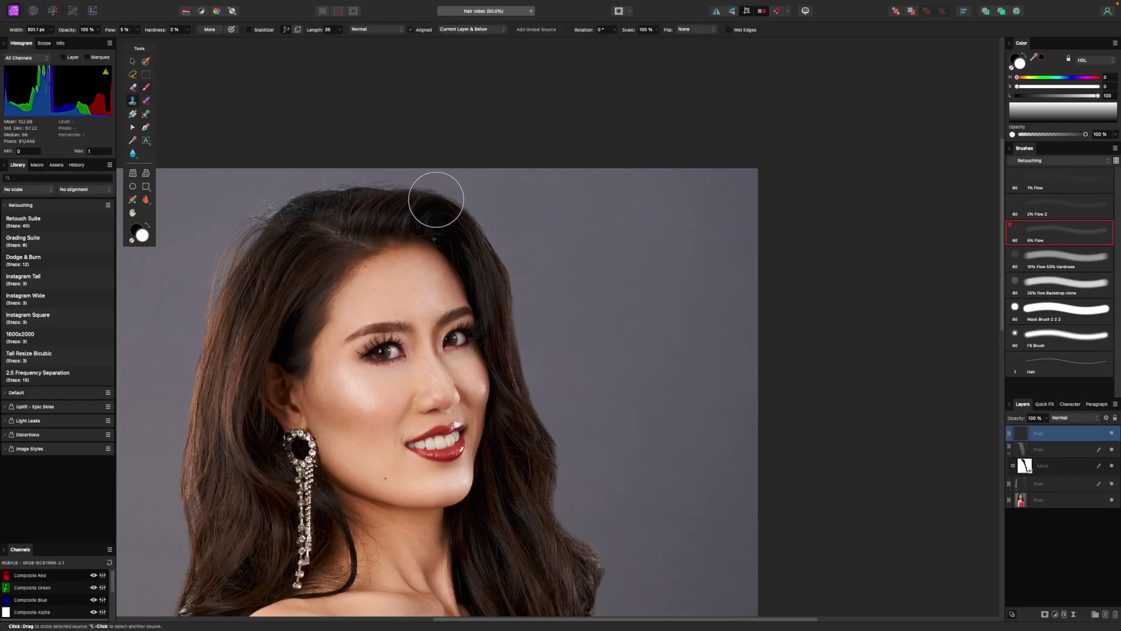
key("space")
left_click_drag(575, 395, 534, 248)
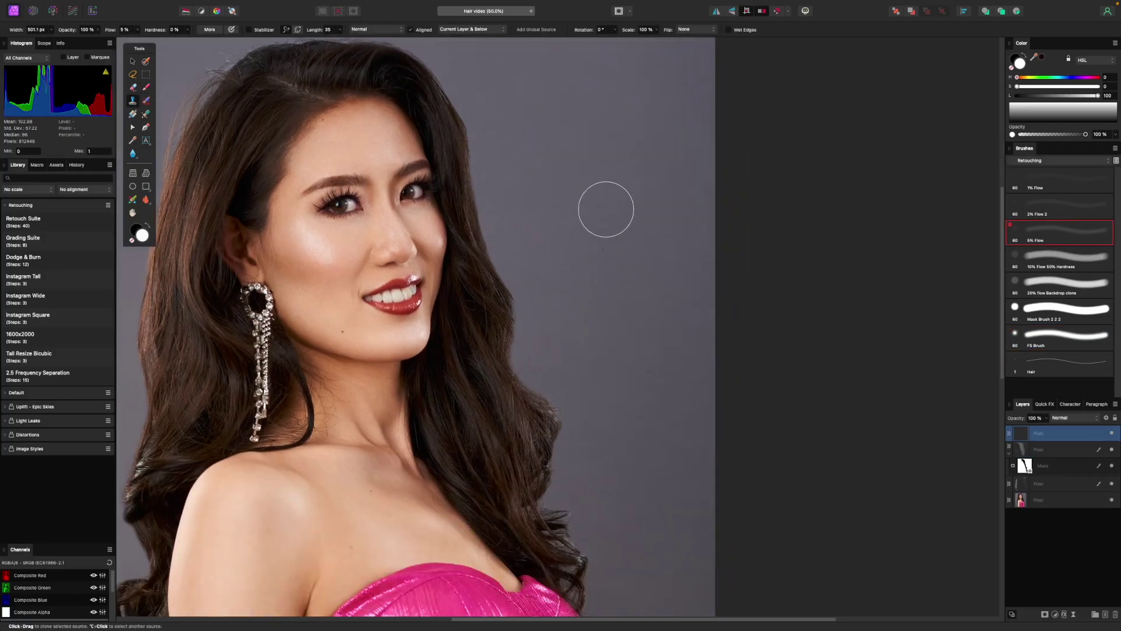
key("j")
key("bracketright")
mouse_move(513, 338)
left_mouse_down()
mouse_move(528, 355)
mouse_move(515, 378)
left_mouse_up()
Clone clean backdrop over the stray hairs beside the dress below the right curls with the 20% flow Backdrop clone brush.
key("space")
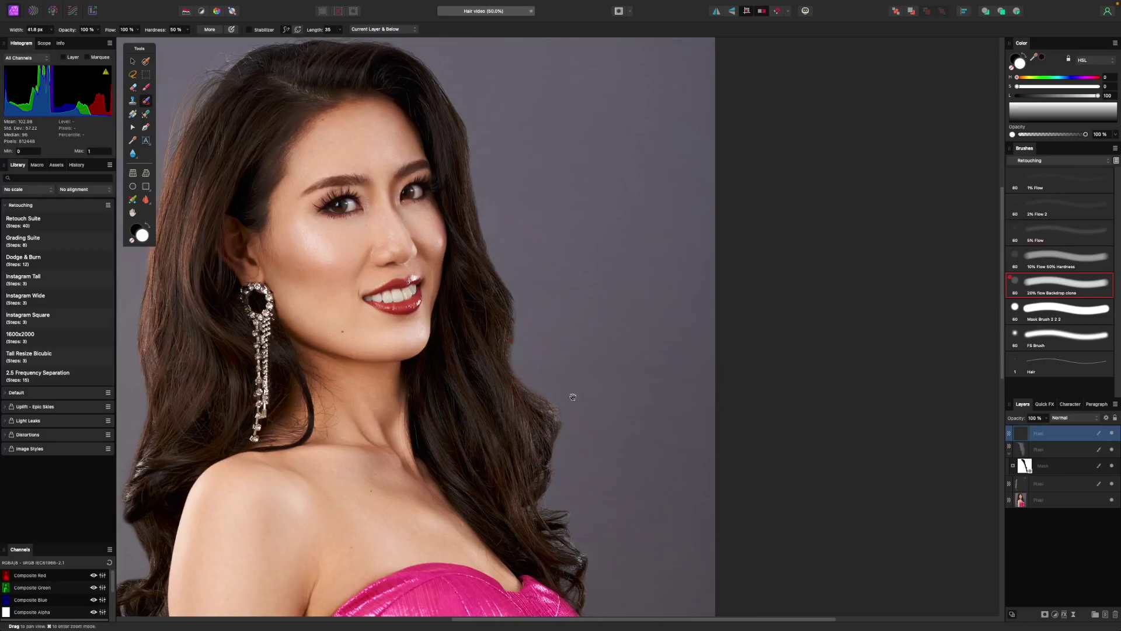
left_click_drag(571, 420, 571, 305)
left_click_drag(601, 404, 562, 273)
key("super+equal")
key("super+equal")
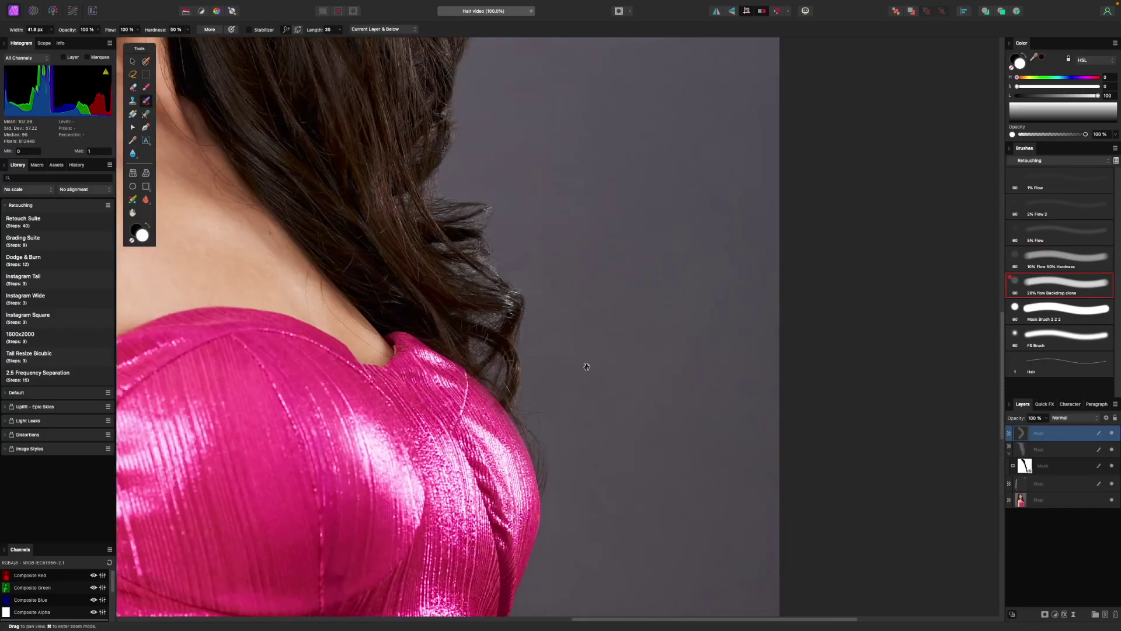
left_click_drag(630, 359, 598, 255)
key("s")
left_click(535, 314, "alt")
key("bracketleft")
key("bracketleft")
key("bracketleft")
key("bracketleft")
key("bracketleft")
key("bracketleft")
key("bracketleft")
key("bracketleft")
key("bracketleft")
key("bracketleft")
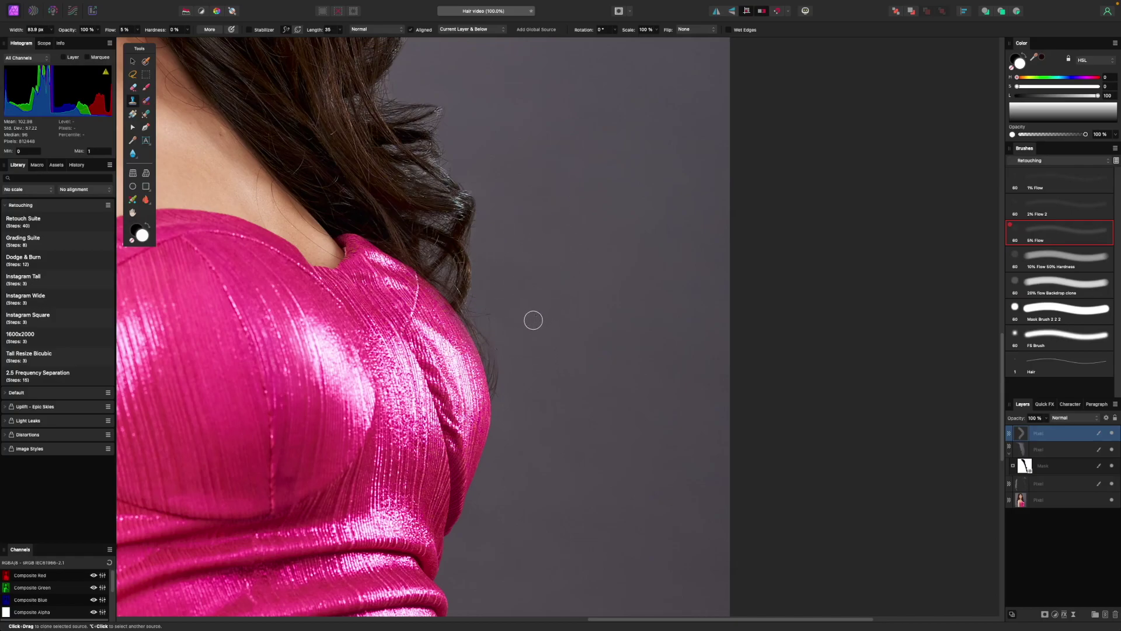
left_click(1051, 286)
key("bracketright")
key("bracketright")
mouse_move(499, 325)
left_mouse_down()
mouse_move(489, 339)
mouse_move(495, 355)
mouse_move(501, 343)
mouse_move(502, 394)
left_mouse_up()
key("bracketright")
key("bracketright")
key("bracketright")
key("bracketright")
key("bracketright")
key("bracketright")
key("bracketright")
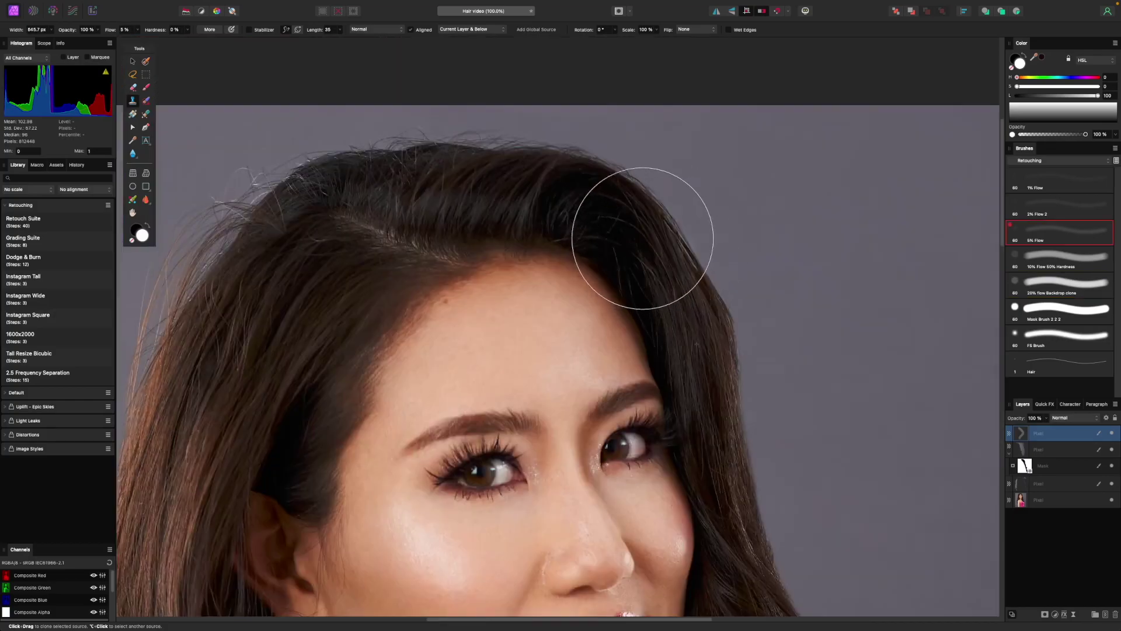
Clone clean backdrop over the flyaways above the crown, using the 20% flow Backdrop clone brush.
key("j")
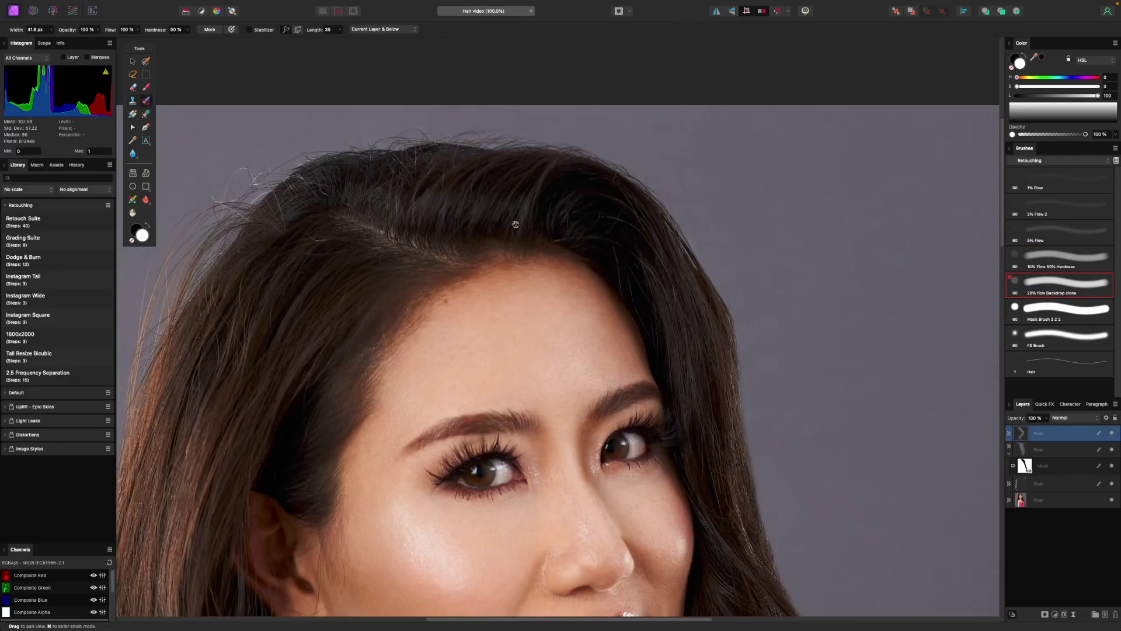
scroll(665, 205, "up", 3)
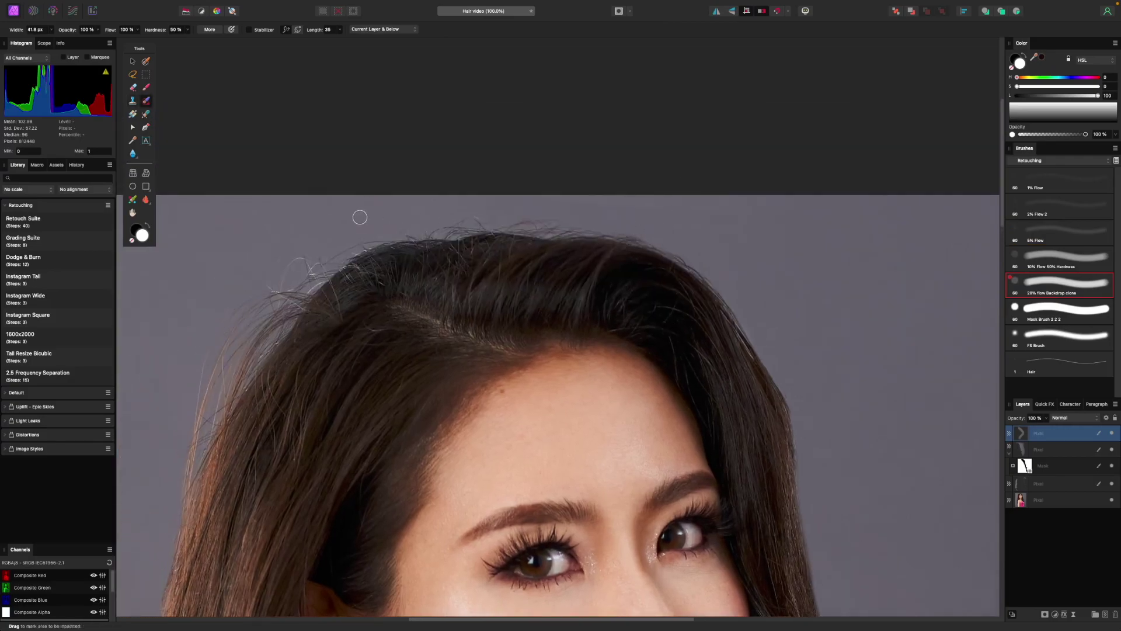
left_click_drag(354, 233, 338, 228)
key("s")
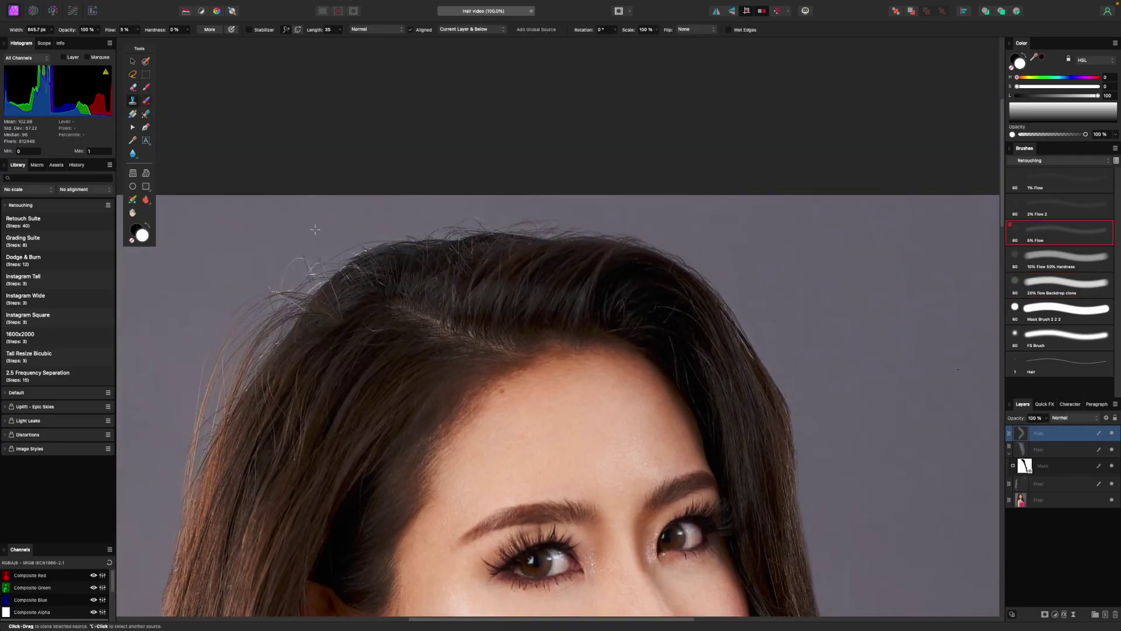
key("bracketleft")
key("bracketleft")
key("bracketleft")
key("bracketleft")
key("bracketleft")
key("bracketleft")
key("bracketleft")
key("bracketleft")
left_click(1055, 291)
left_click(336, 229, "alt")
key("bracketright")
left_click_drag(418, 227, 597, 226)
Clone backdrop along the crown and the upper left hair outline with a larger brush to clear the remaining flyaways.
key("bracketright")
key("bracketright")
key("bracketright")
key("bracketright")
key("bracketright")
left_click_drag(228, 278, 418, 218)
left_click_drag(540, 196, 470, 281)
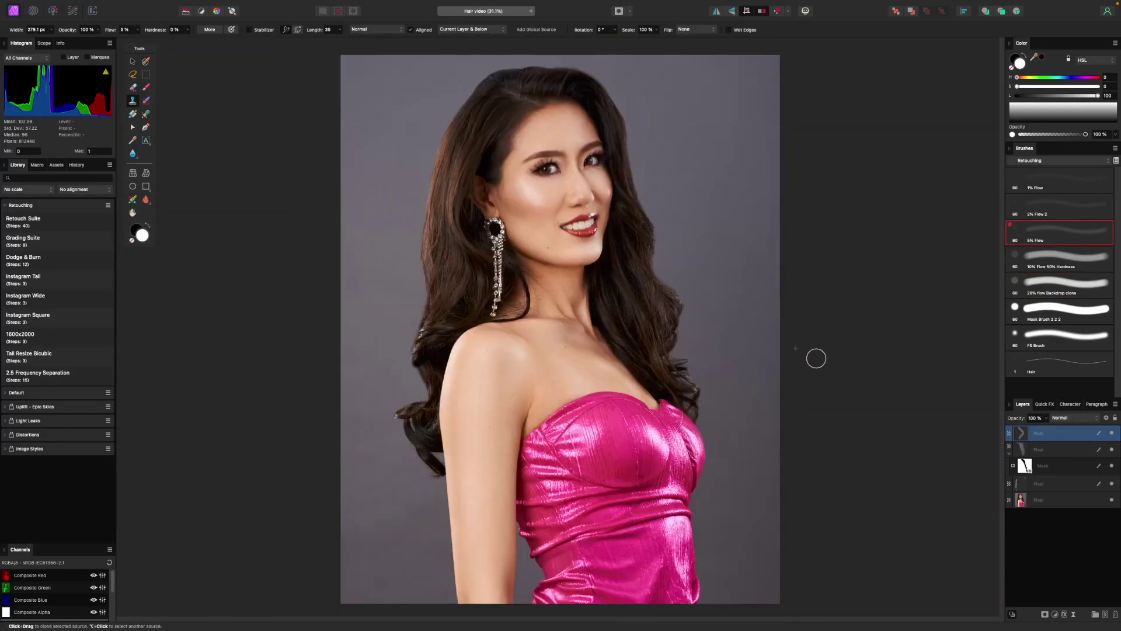
Clone backdrop over the frizz on the right curls with a 51 px 20% flow Backdrop clone brush to smooth the outline.
scroll(754, 326, "up", 4)
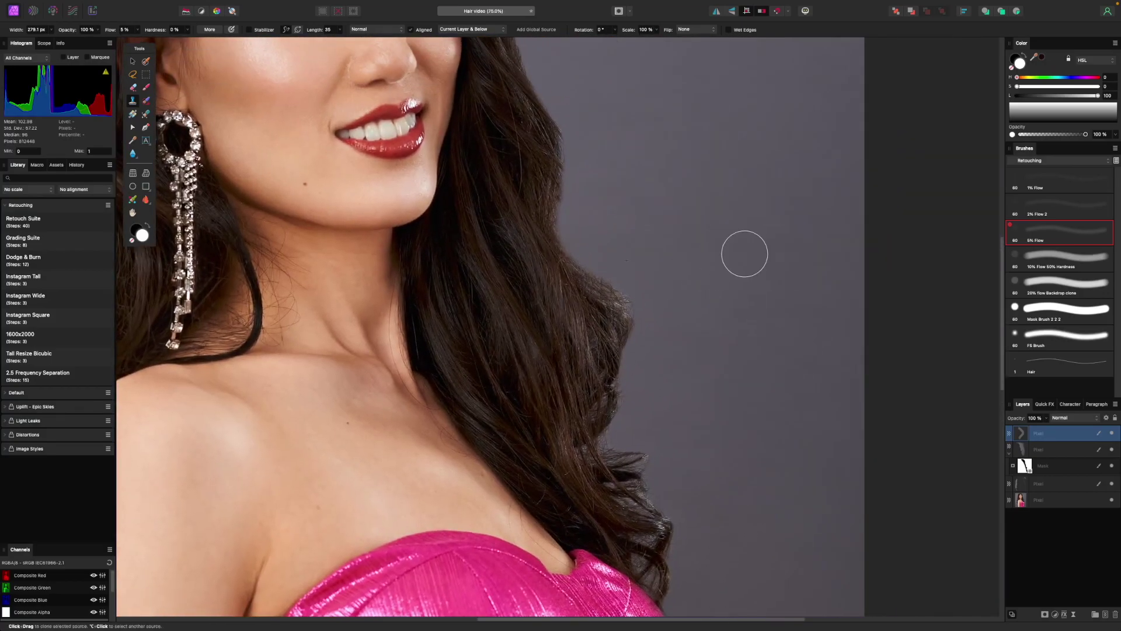
left_click(634, 274, "alt")
key("bracketleft")
key("bracketleft")
key("bracketleft")
key("bracketleft")
key("bracketleft")
key("bracketleft")
key("bracketleft")
key("bracketleft")
key("bracketleft")
key("bracketleft")
key("bracketleft")
key("bracketleft")
left_click_drag(623, 284, 625, 292)
left_click(1071, 293)
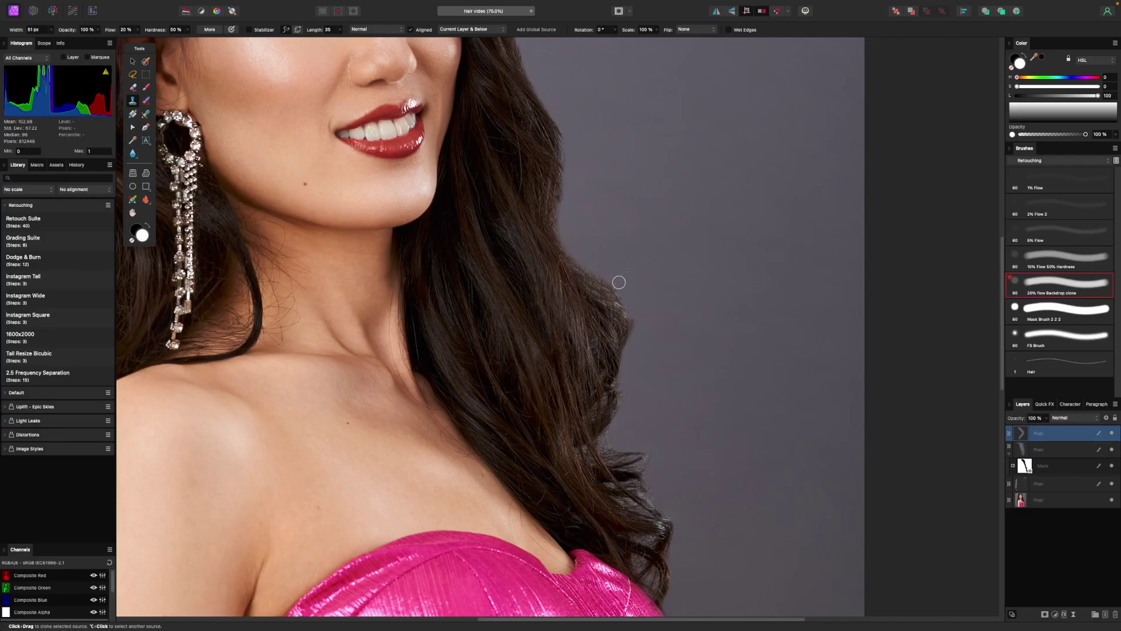
mouse_move(622, 290)
left_mouse_down()
mouse_move(629, 345)
mouse_move(627, 301)
mouse_move(605, 277)
mouse_move(632, 320)
mouse_move(597, 264)
left_mouse_up()
key("super+0")
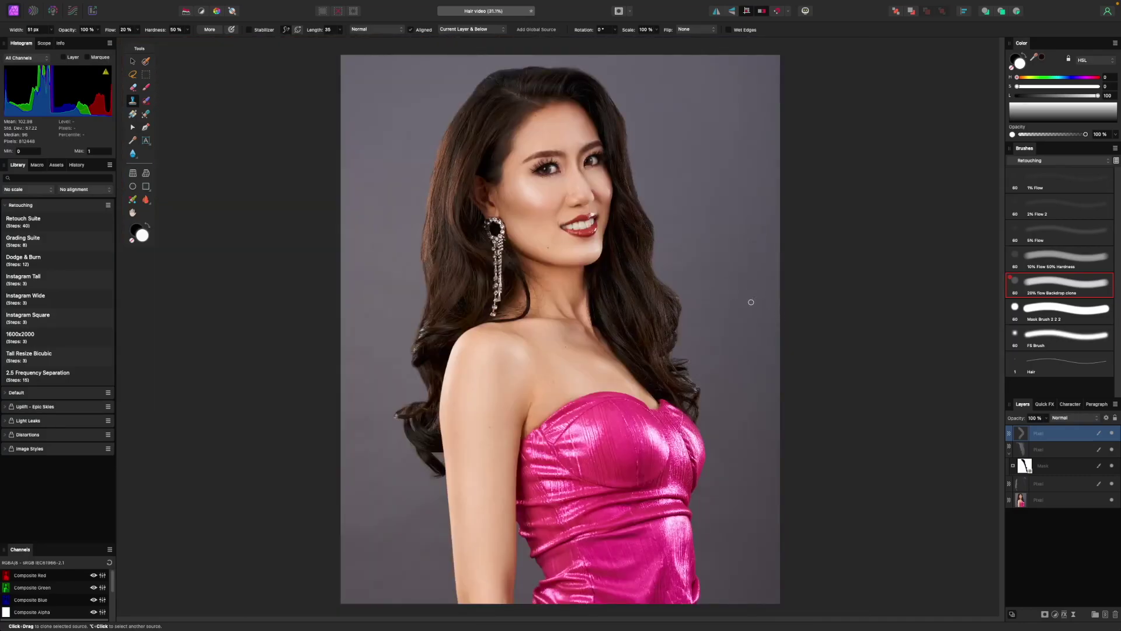
Compare the portrait before and after by toggling the visibility of the retouching layers.
left_click(1077, 483, "shift")
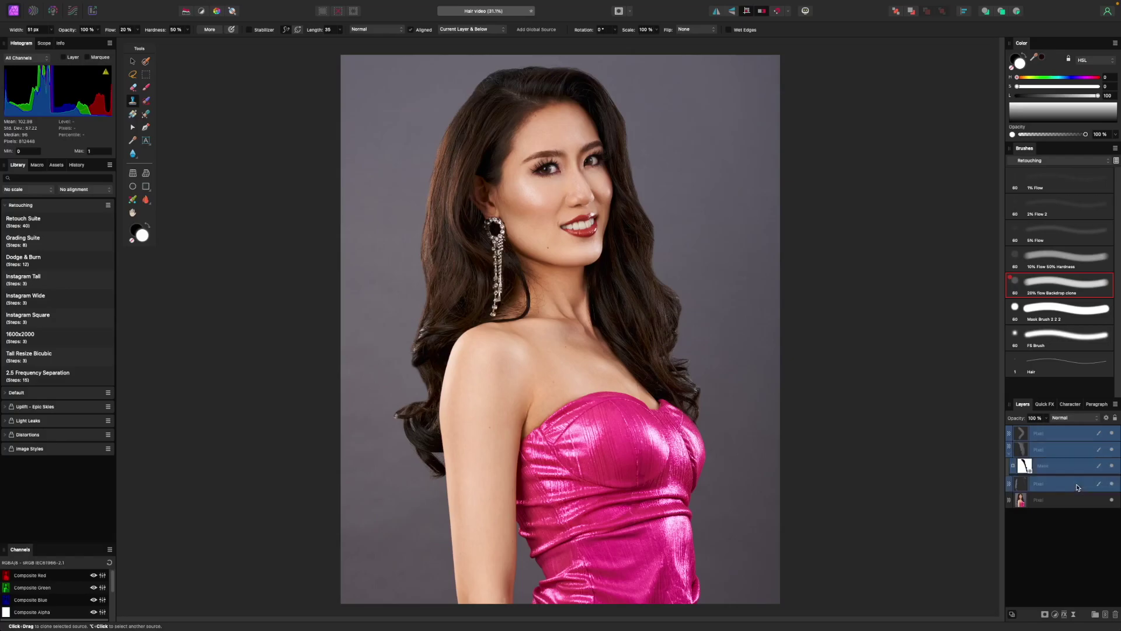
left_click(1113, 485)
left_click(1113, 485)
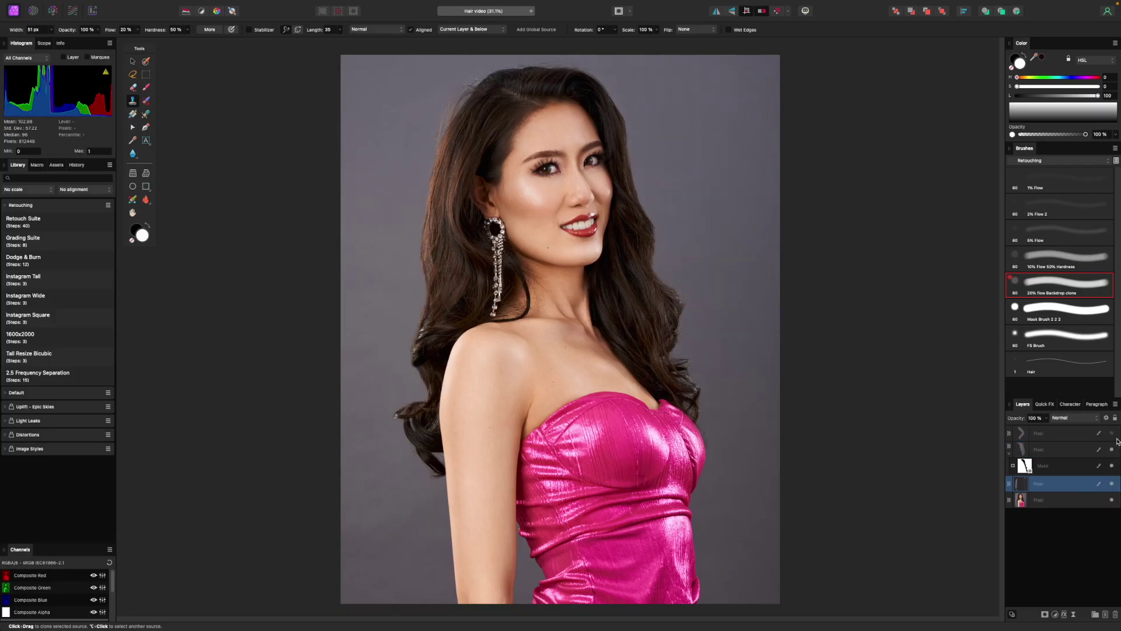
Add a new pixel layer at the top of the stack and name it hair.
left_click(1071, 434)
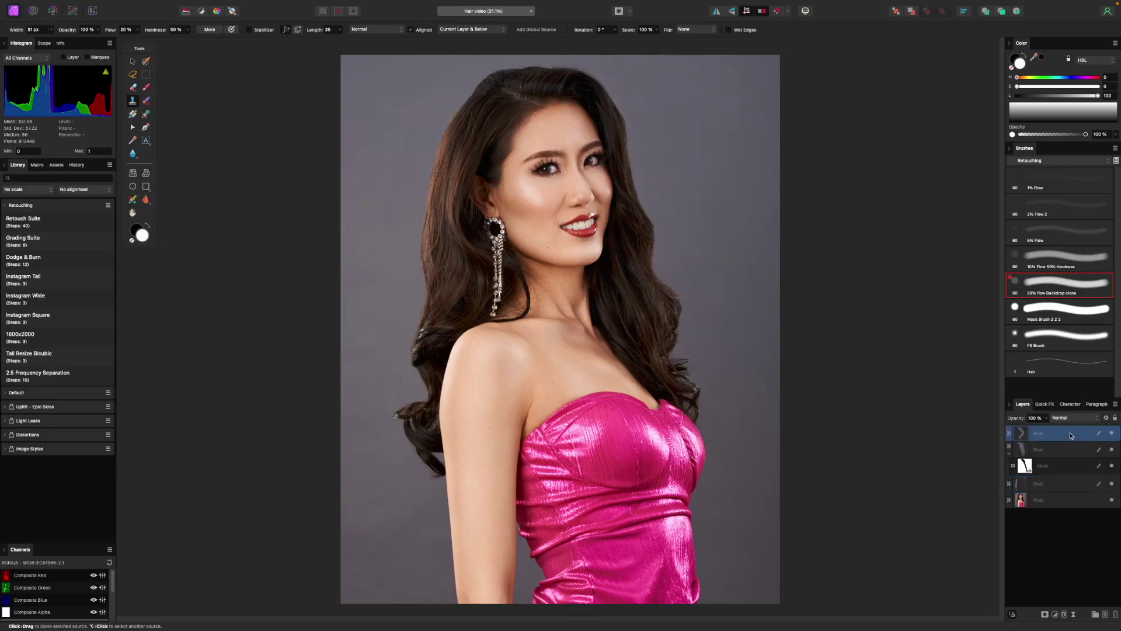
key("super+shift+n")
double_click(1045, 434)
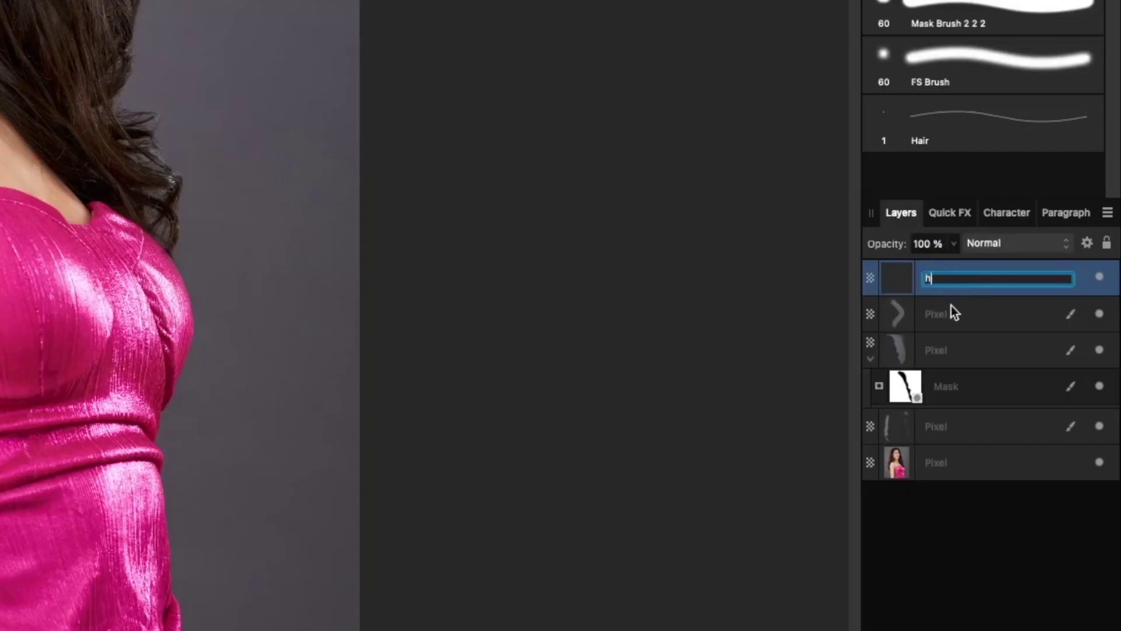
type("hair")
key("Return")
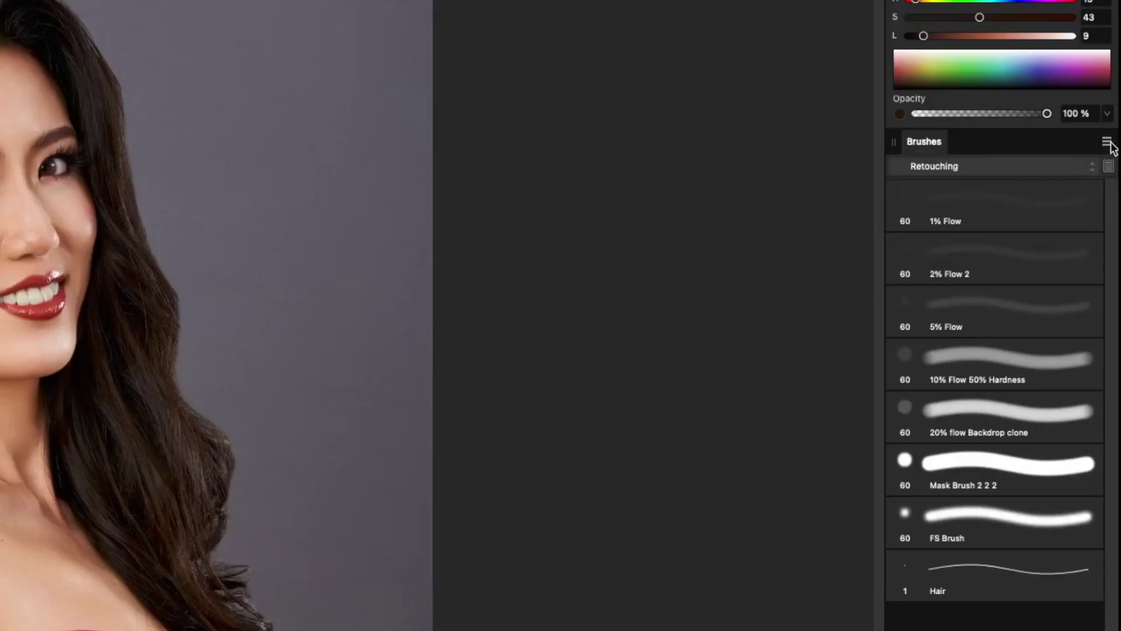
Create a new round brush in the Retouching category and set its size to 1 px.
left_click(1114, 148)
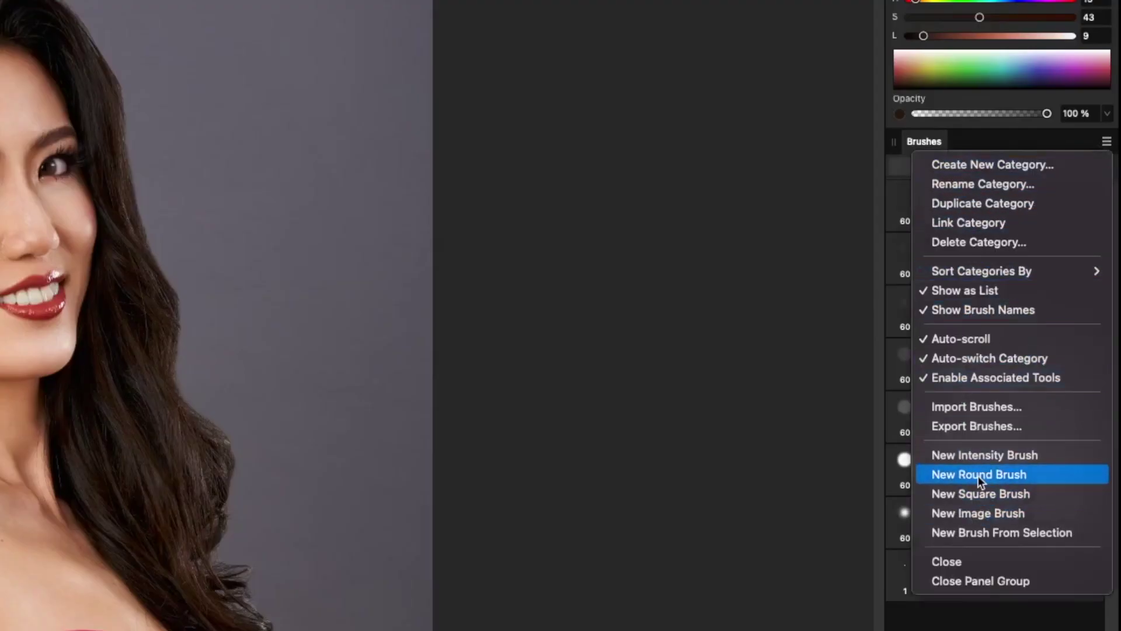
left_click(993, 474)
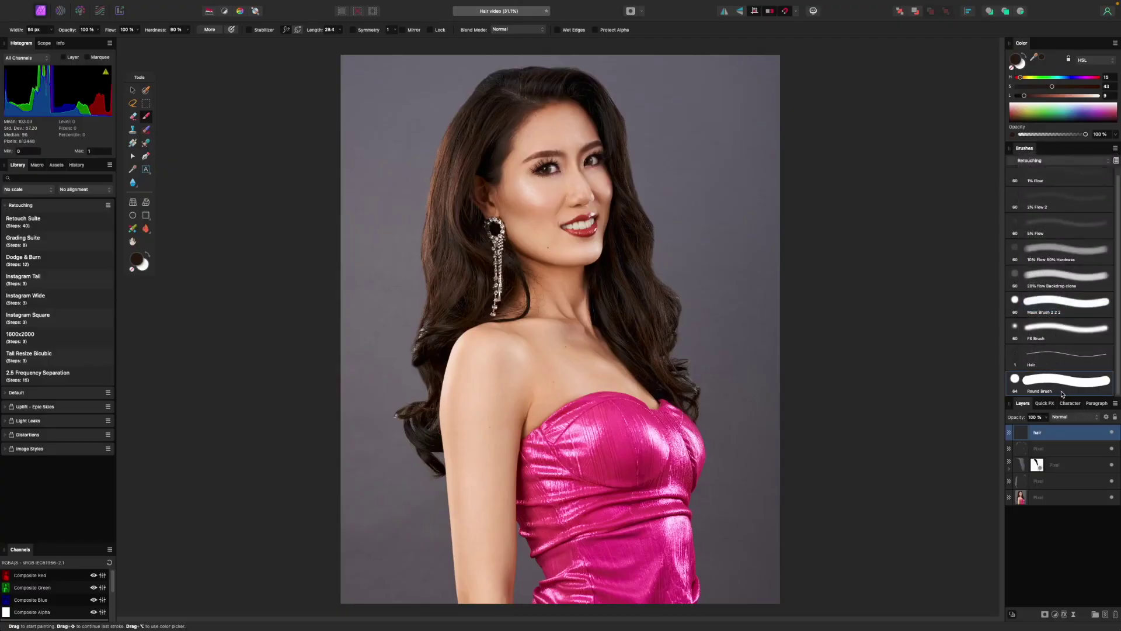
double_click(1063, 386)
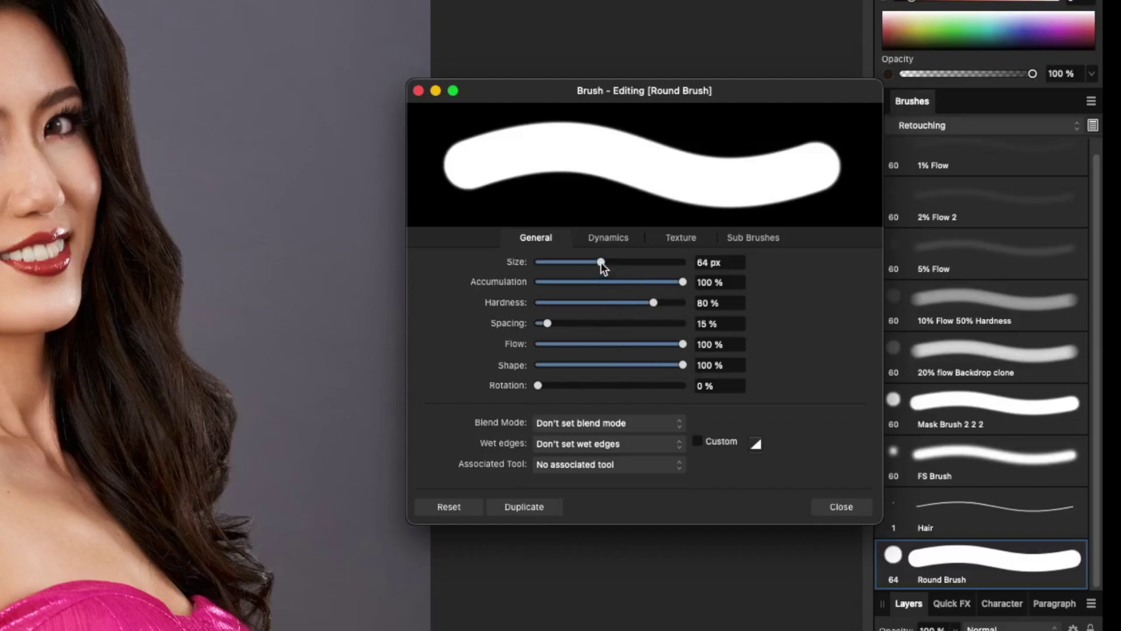
left_click_drag(601, 263, 536, 291)
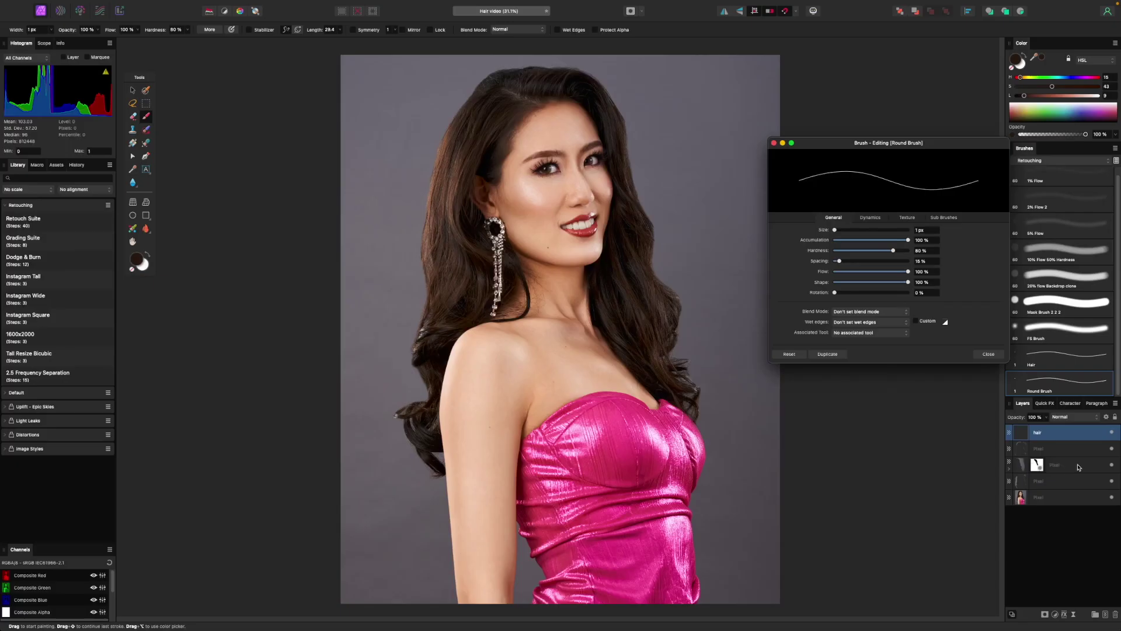
Hide the three retouching layers beneath the hair layer to expose the original flyaways.
left_click(1112, 449)
left_click(1112, 465)
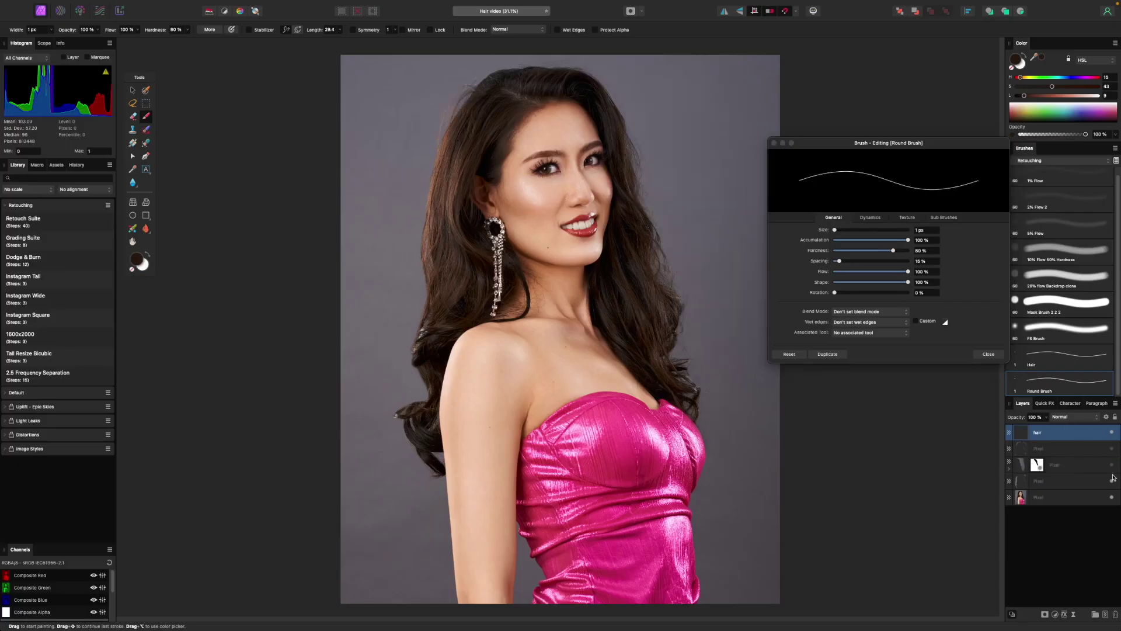
left_click(1111, 481)
left_click(1112, 482)
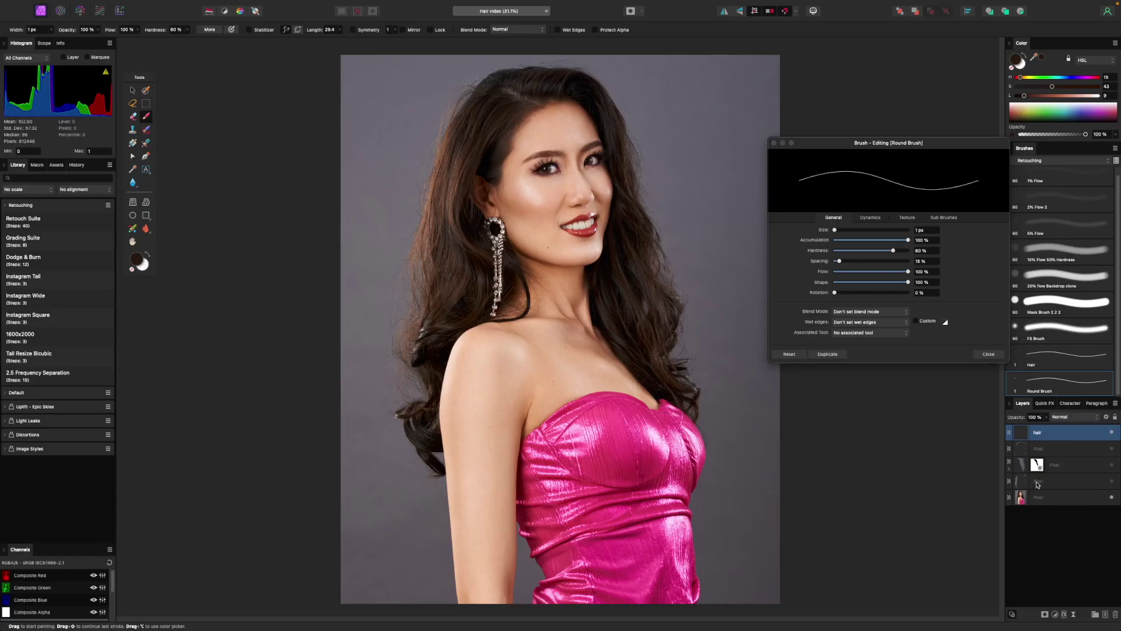
Try drawing a test strand with the 1 px round brush among the flyaways at the right hair edge.
key("super+plus")
key("super+plus")
left_click_drag(725, 370, 469, 462)
left_click_drag(753, 158, 604, 262)
key("super+plus")
mouse_move(540, 220)
left_mouse_down()
mouse_move(582, 328)
mouse_move(530, 385)
left_mouse_up()
key("super+z")
key("super+z")
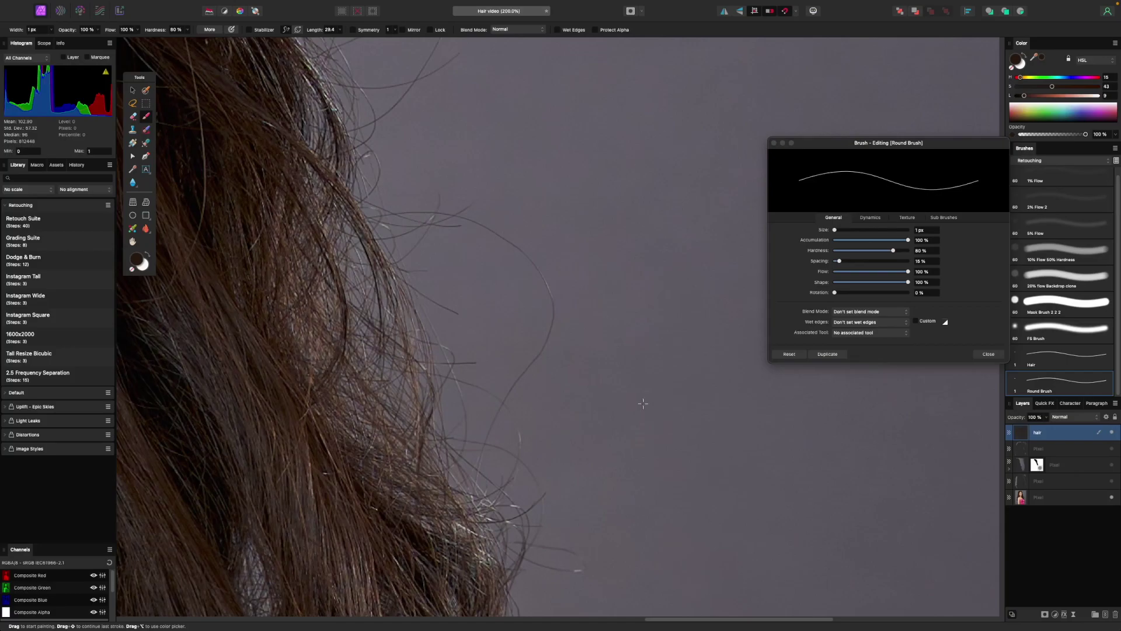
Examine the thickness and shape of the natural flyaways along the right hair edge up close.
key("super+0")
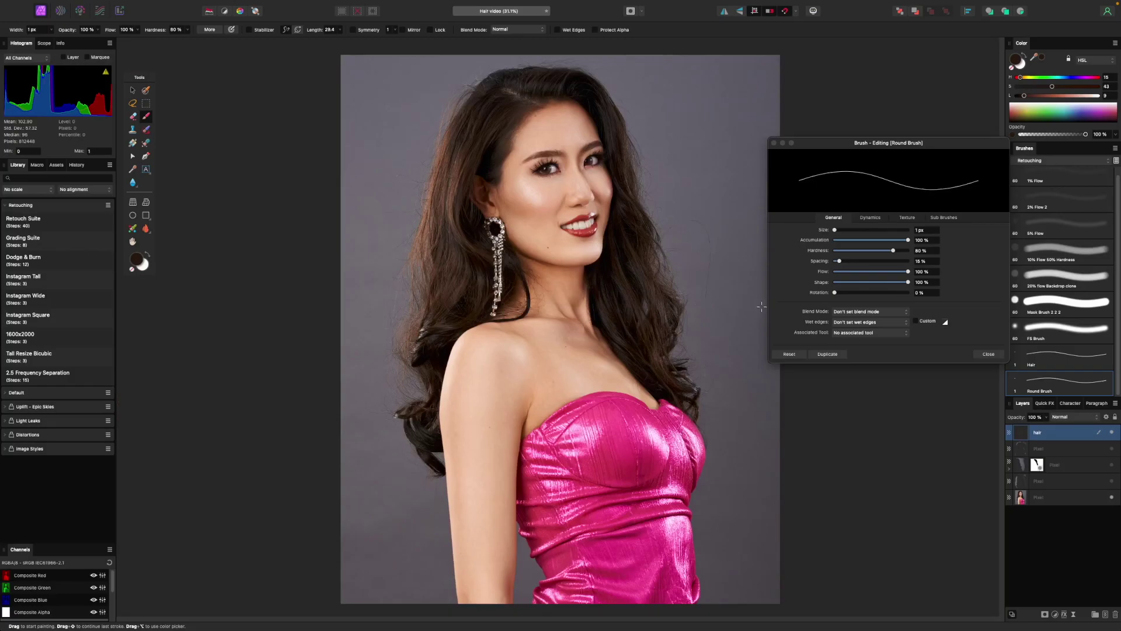
key("super+equal")
key("super+equal")
left_click_drag(765, 314, 491, 407)
left_click_drag(753, 292, 519, 397)
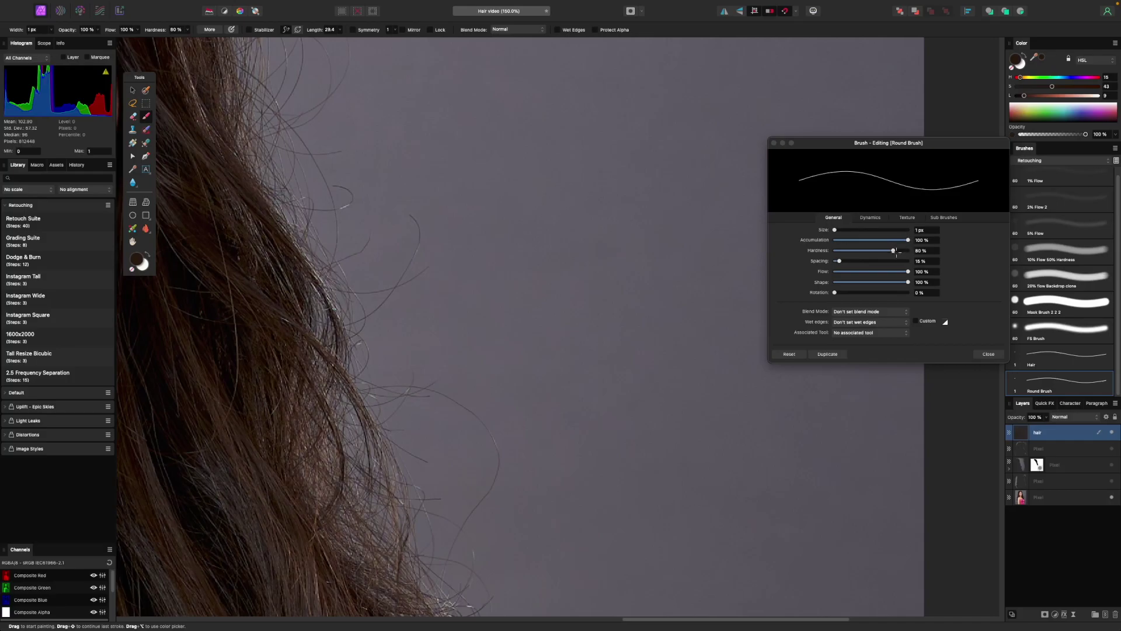
Try a curved test strand beside the long curled flyaway at the hair's right edge and undo it.
key("super+plus")
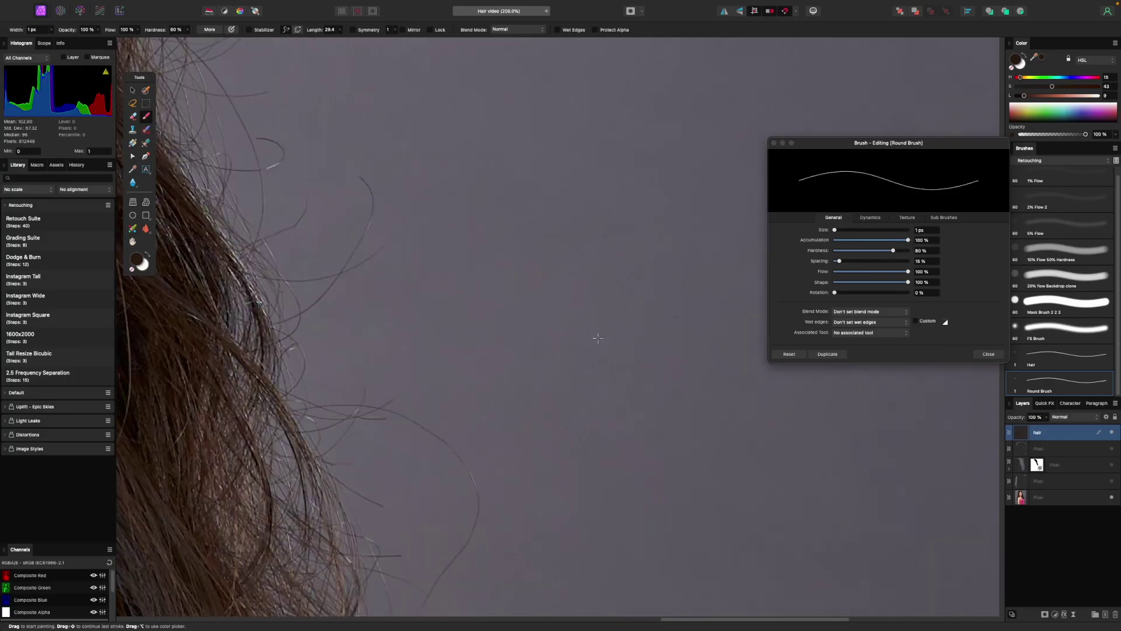
scroll(533, 304, "down", 4)
left_click_drag(492, 329, 469, 449)
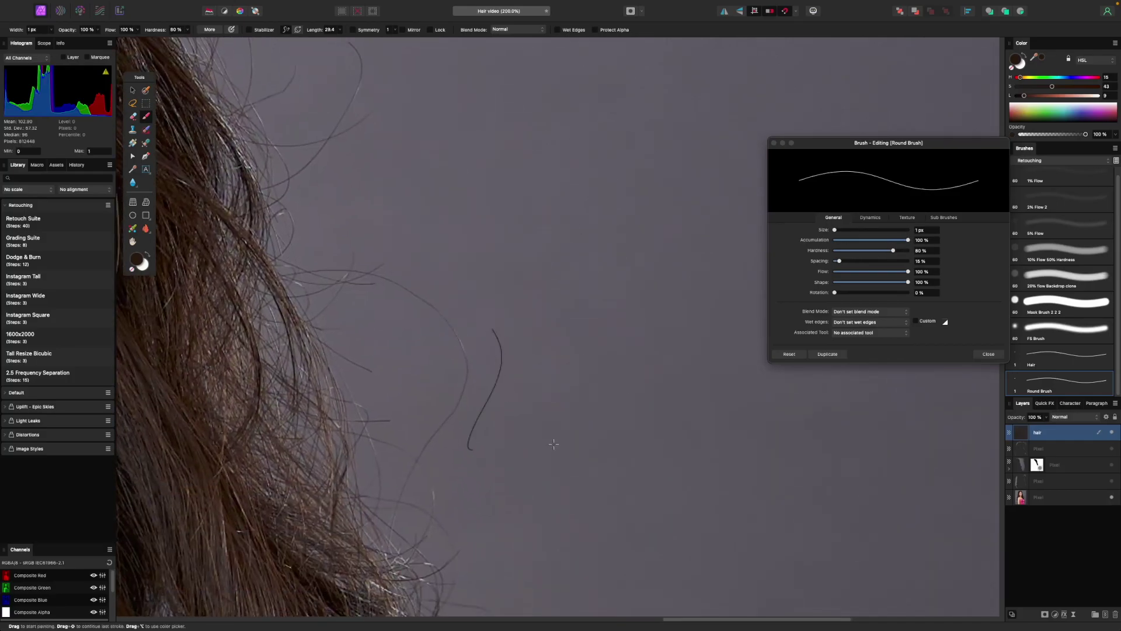
key("super+z")
scroll(571, 337, "up", 2)
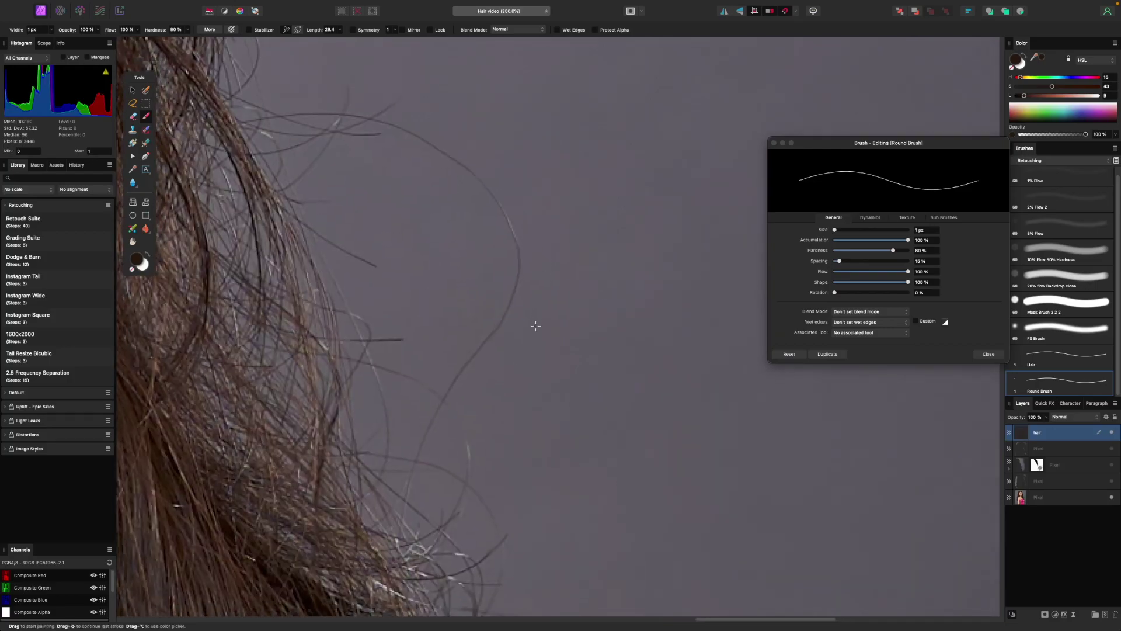
Compare the flyaways at the hair edge and set the round brush's accumulation to 50%.
scroll(493, 271, "down", 3)
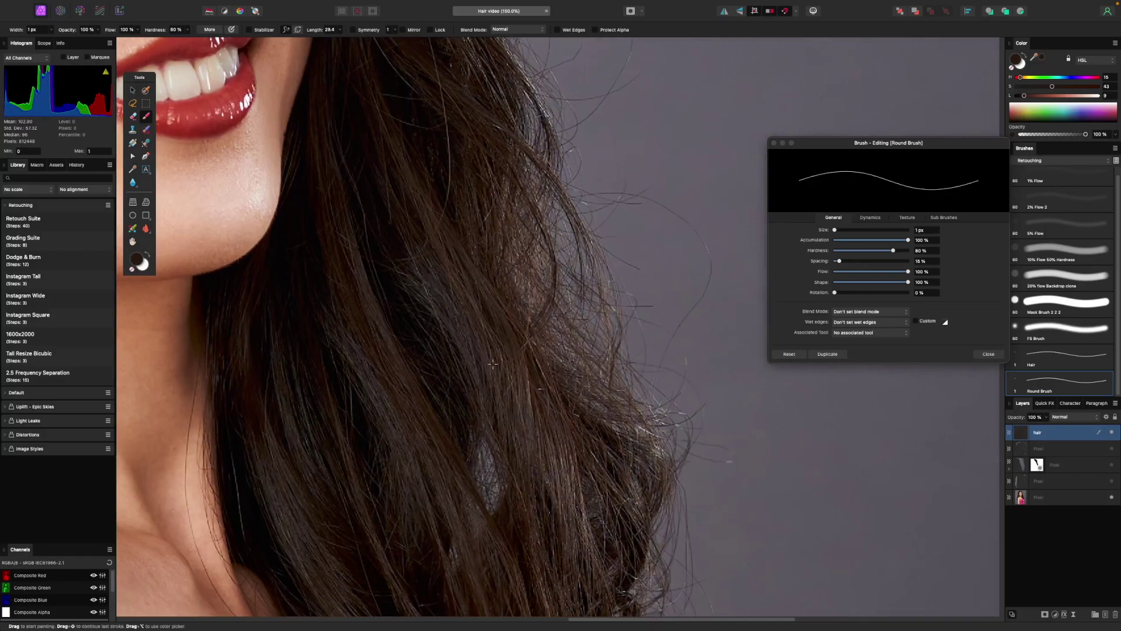
scroll(584, 333, "up", 1)
scroll(540, 317, "right", 3)
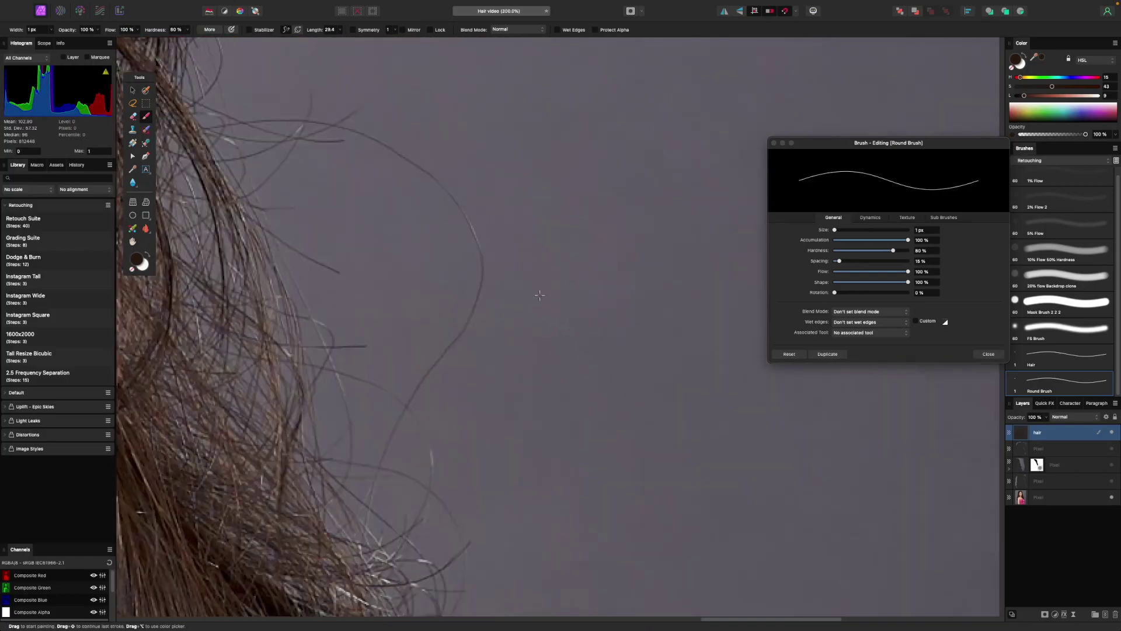
scroll(511, 230, "down", 1)
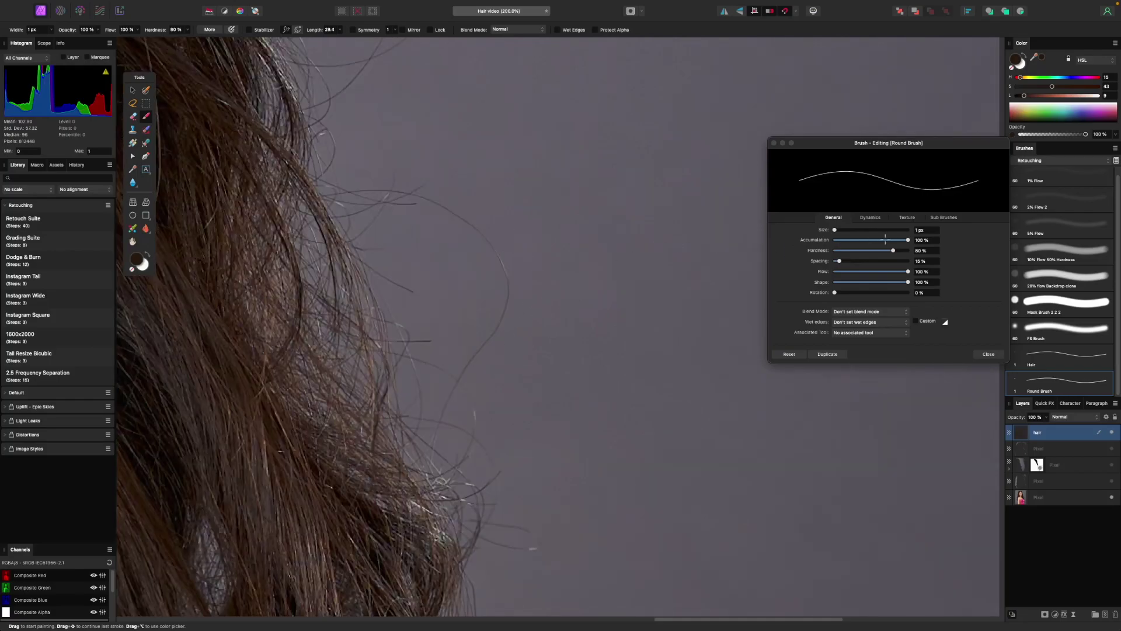
left_click_drag(908, 239, 871, 254)
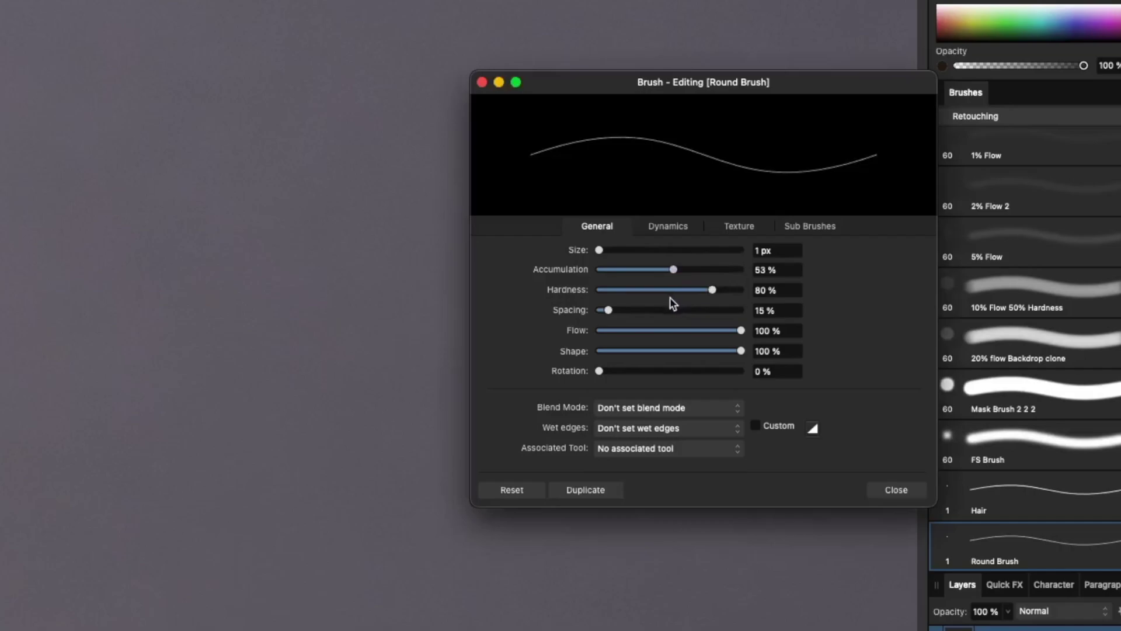
left_click_drag(671, 298, 667, 301)
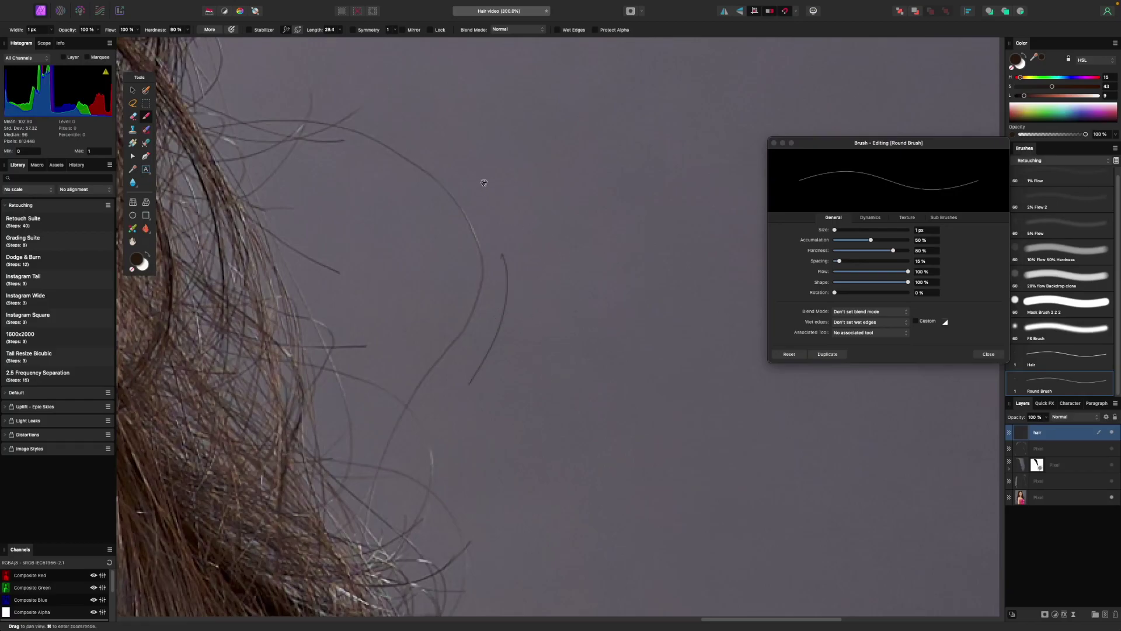
Undo the last test strand and draw a small arrow pointing at the spot where two natural flyaways cross.
key("super+z")
left_click_drag(492, 170, 556, 411)
key("super+minus")
mouse_move(543, 250)
left_mouse_down()
mouse_move(518, 358)
mouse_move(566, 363)
left_mouse_up()
key("super+plus")
key("super+plus")
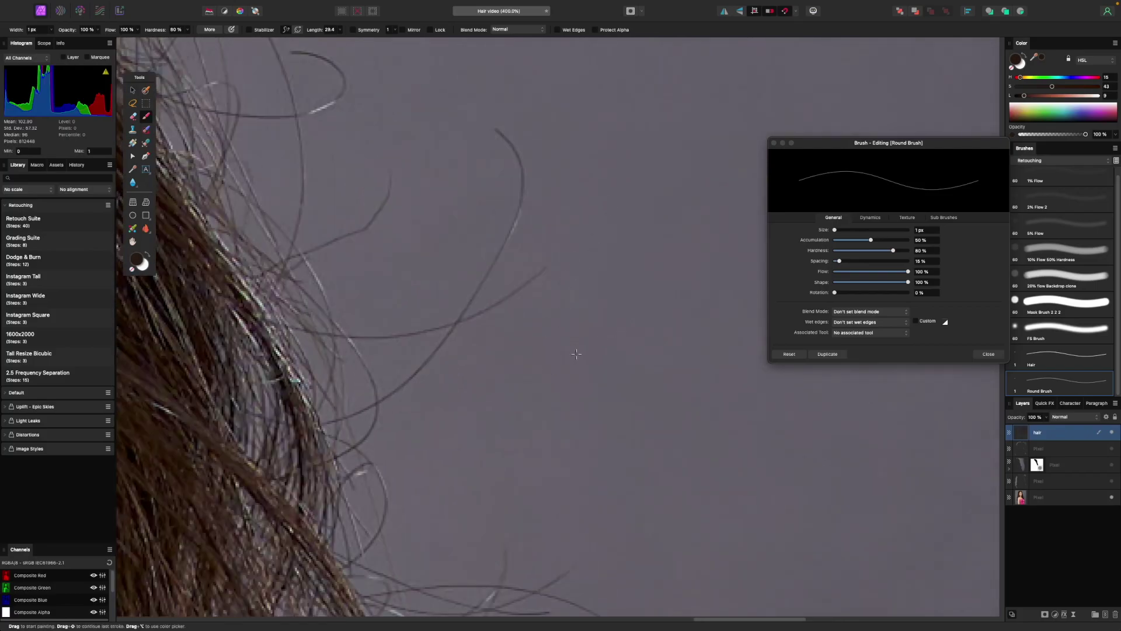
mouse_move(465, 333)
left_mouse_down()
mouse_move(523, 398)
mouse_move(464, 363)
mouse_move(494, 328)
left_mouse_up()
Draw a cluster of overlapping curved test strands on the empty backdrop beside the flyaways.
left_click_drag(647, 258, 625, 442)
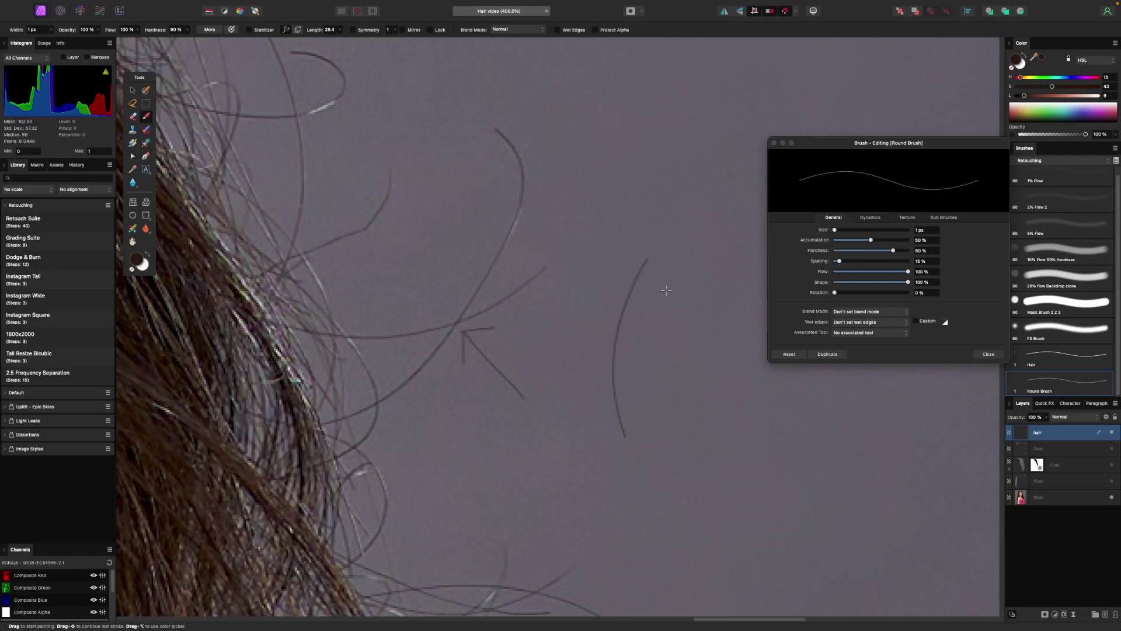
left_click_drag(577, 317, 657, 426)
mouse_move(584, 380)
left_mouse_down()
mouse_move(662, 306)
mouse_move(624, 435)
left_mouse_up()
left_click_drag(640, 354, 709, 401)
mouse_move(693, 348)
left_mouse_down()
mouse_move(660, 451)
mouse_move(678, 436)
left_mouse_up()
left_click_drag(710, 361, 688, 451)
key("super+=")
left_click_drag(787, 442, 558, 335)
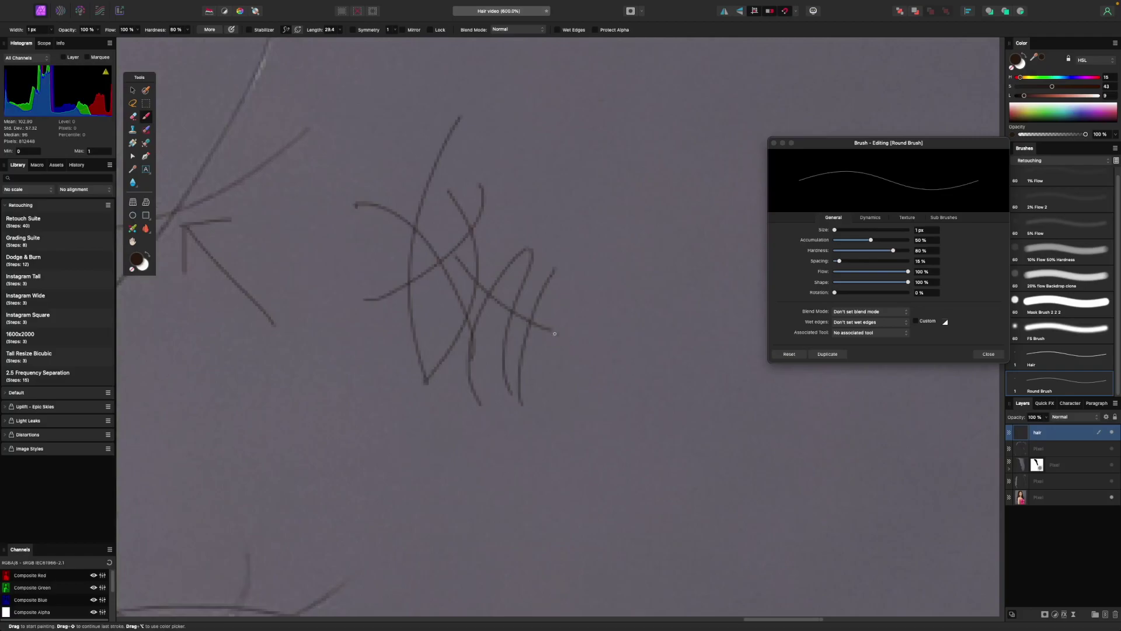
Undo all the overlapping test strands and the arrow on the backdrop.
key("super+z")
key("super+z")
key("super+z")
key("super+z")
key("super+z")
key("super+z")
key("super+z")
key("super+z")
key("super+z")
key("super+z")
key("super+z")
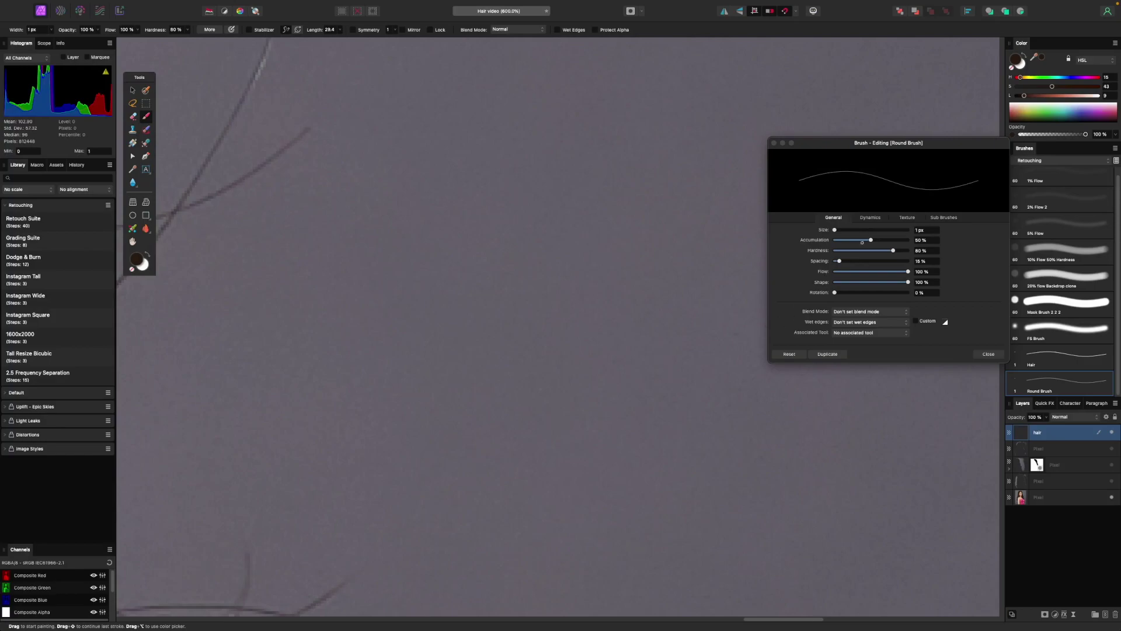
Set the round brush's accumulation to 54% and draw a test strand at 80% hardness on the backdrop.
left_click_drag(871, 240, 876, 246)
left_click_drag(881, 247, 875, 249)
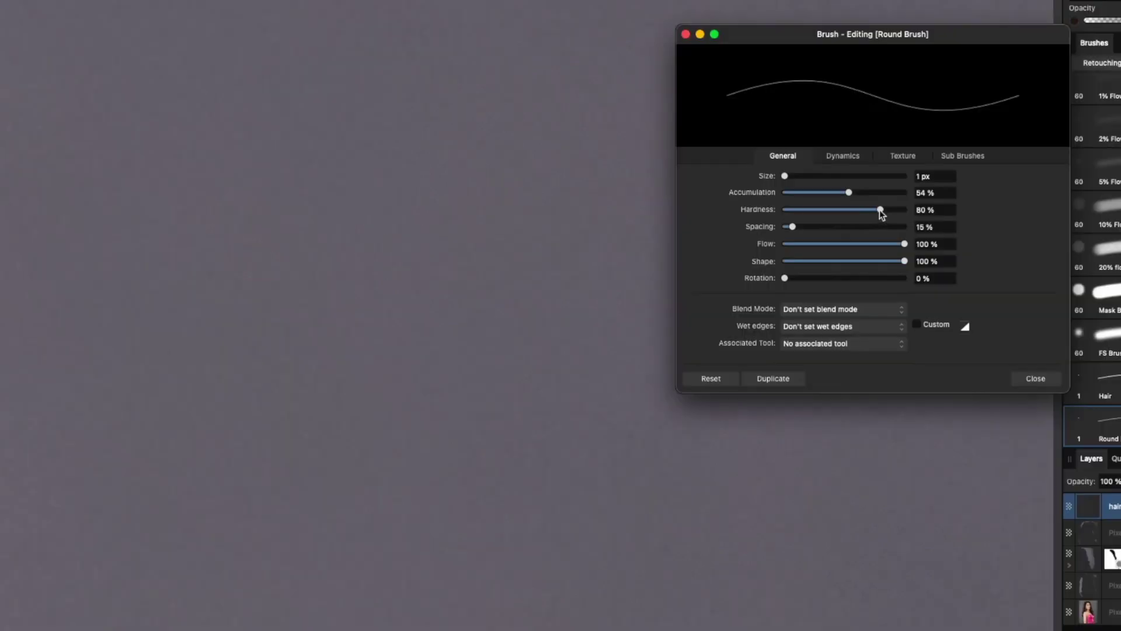
left_click_drag(284, 114, 145, 410)
Draw comparison strands at 100% and 0% hardness, keep the hardness at 0%, and close the brush settings after checking its dynamics.
left_click_drag(880, 211, 936, 220)
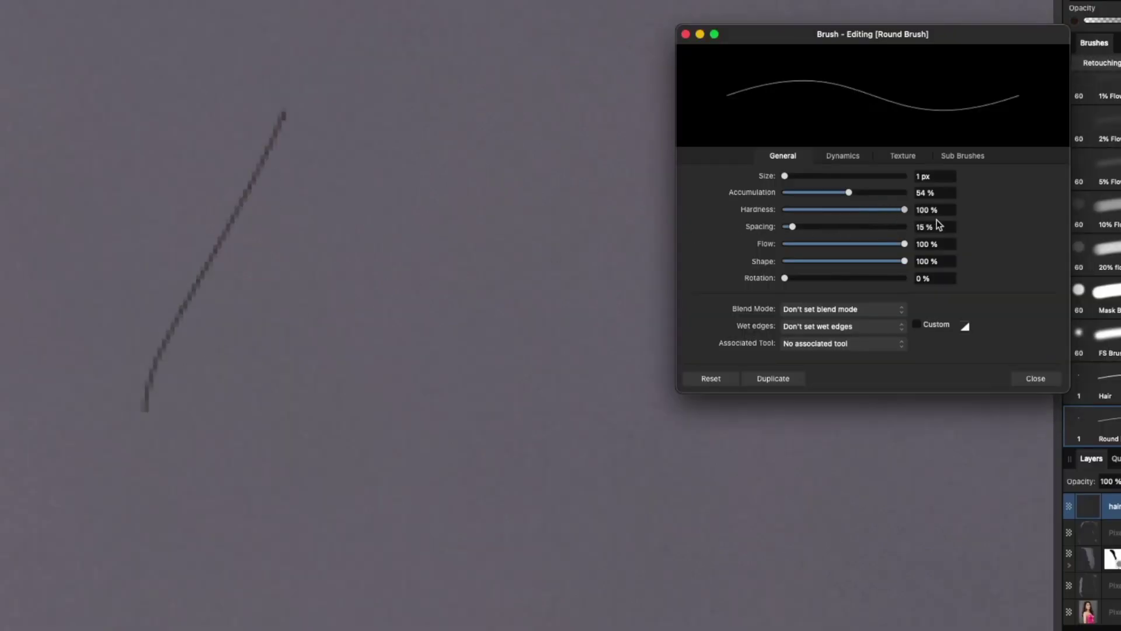
left_click_drag(465, 108, 369, 405)
left_click_drag(904, 209, 724, 220)
left_click_drag(541, 75, 496, 418)
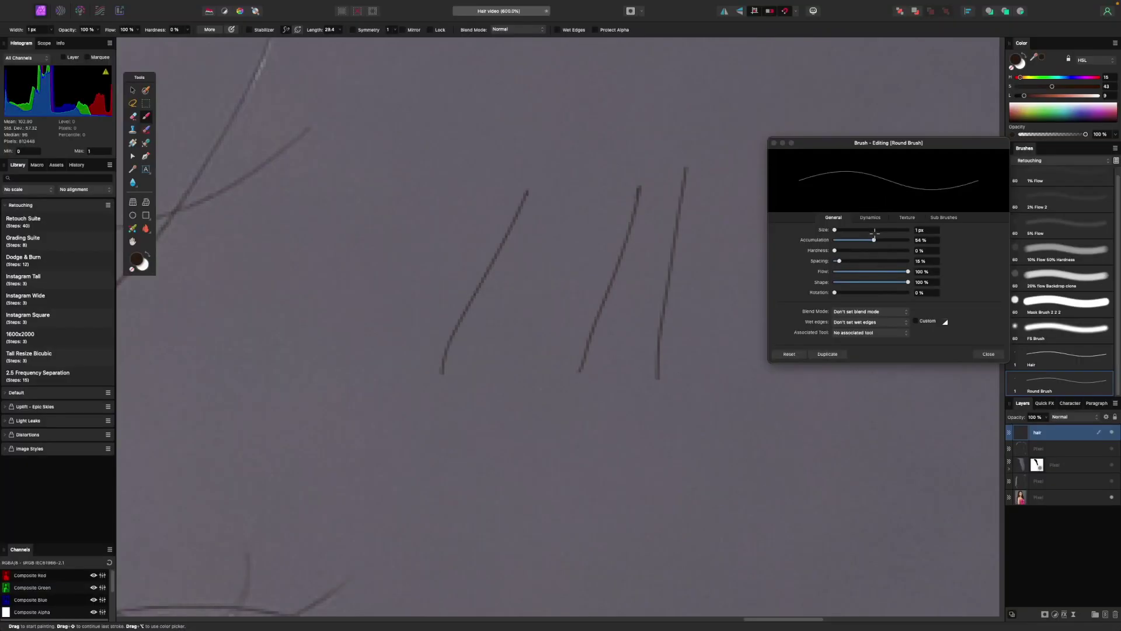
left_click(843, 156)
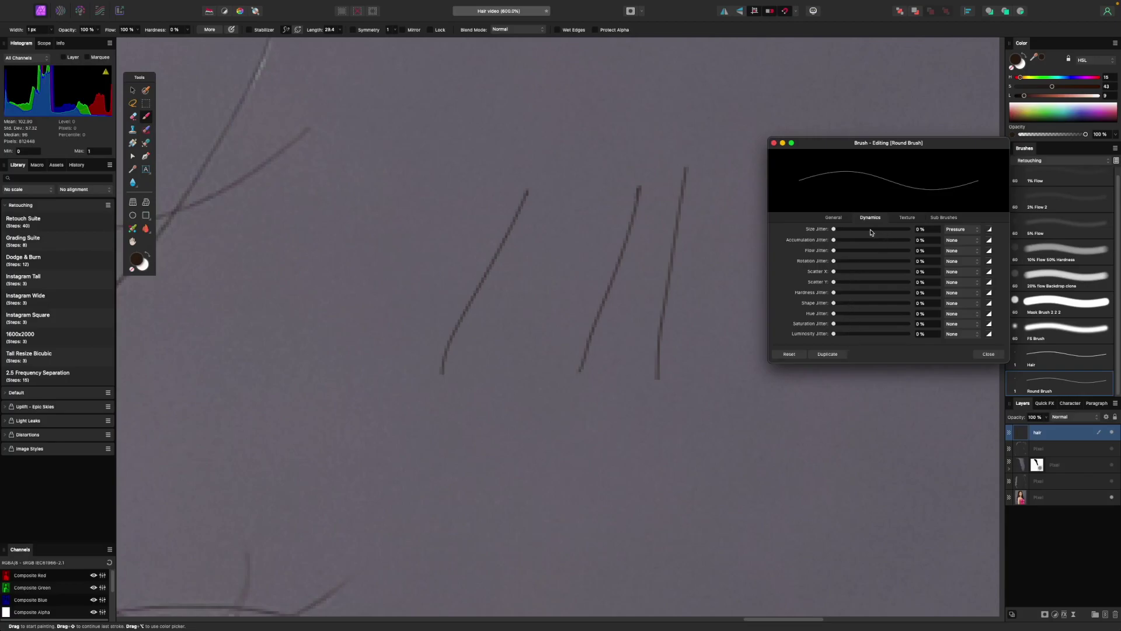
left_click(774, 143)
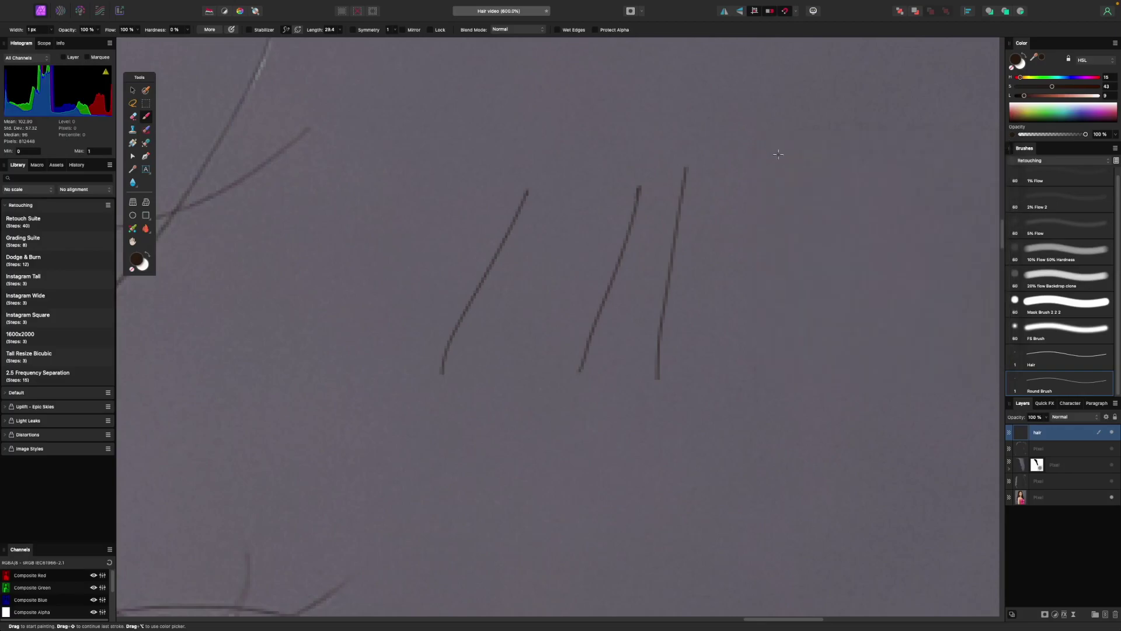
Make the three hidden retouching layers visible again and select the hair layer.
key("super+0")
left_click(1112, 466)
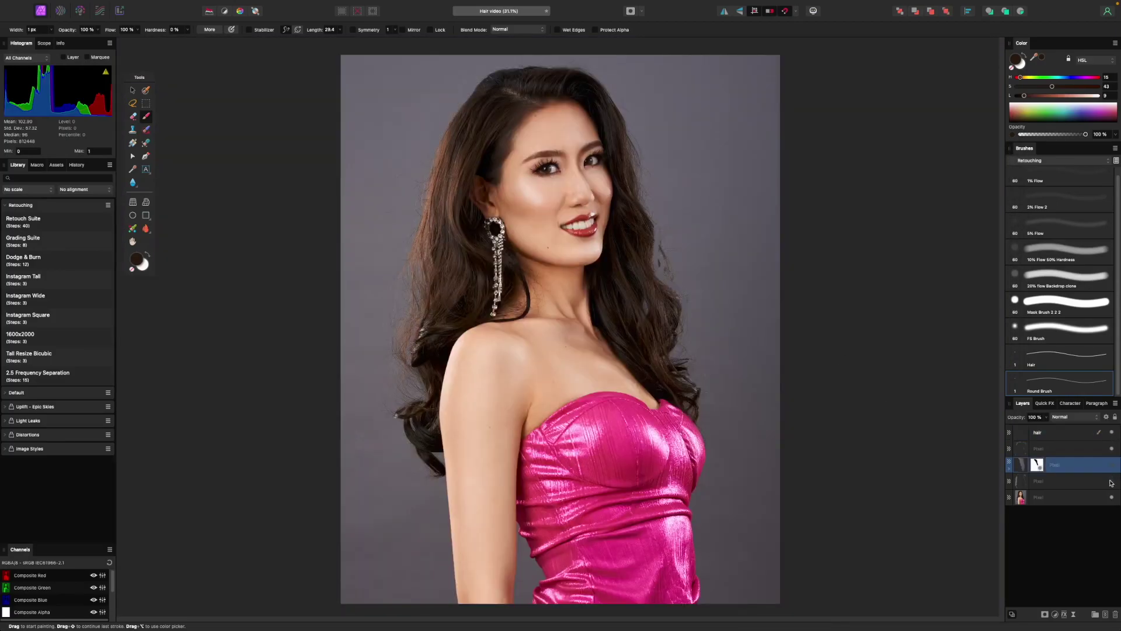
left_click(1112, 481)
left_click(1112, 465)
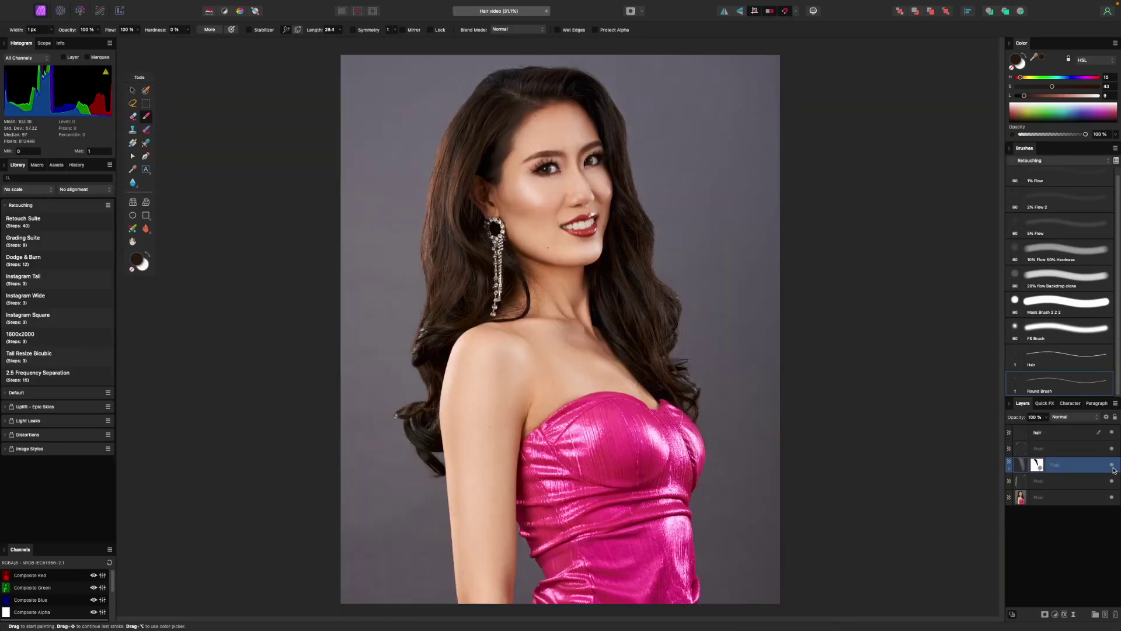
left_click(1064, 438)
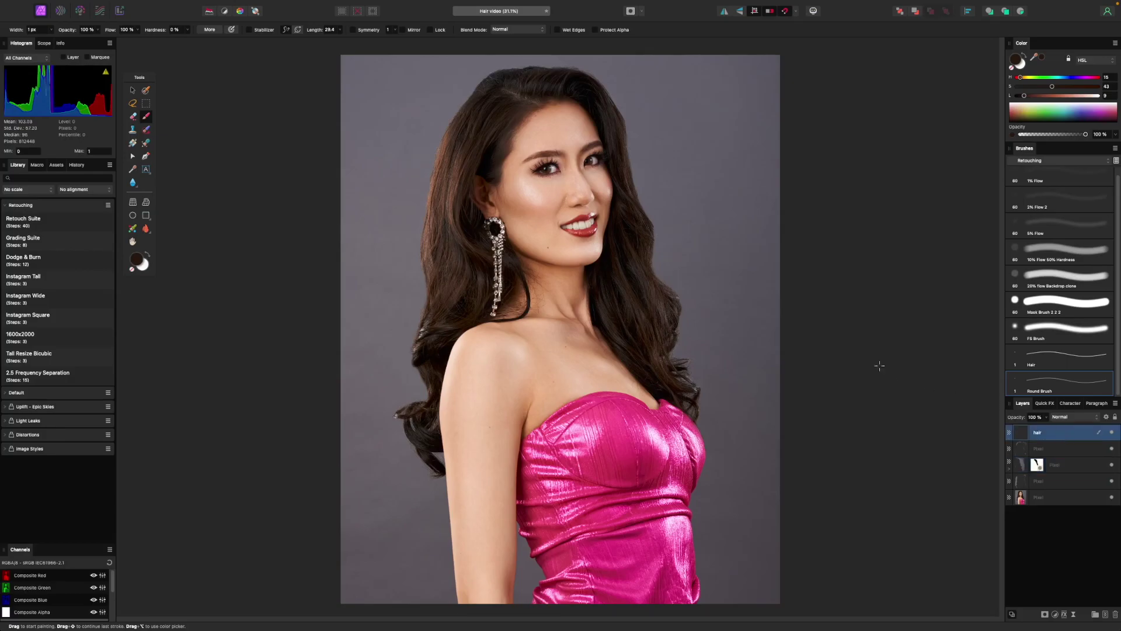
Paint fine 1 px strands along the hair outline above the ear, sampling brown tones from the surrounding hair.
key("super+equal")
key("super+equal")
key("super+equal")
left_click_drag(491, 313, 744, 478)
mouse_move(476, 174)
left_mouse_down()
mouse_move(546, 342)
mouse_move(638, 458)
left_mouse_up()
key("super+equal")
left_click_drag(634, 313, 629, 432)
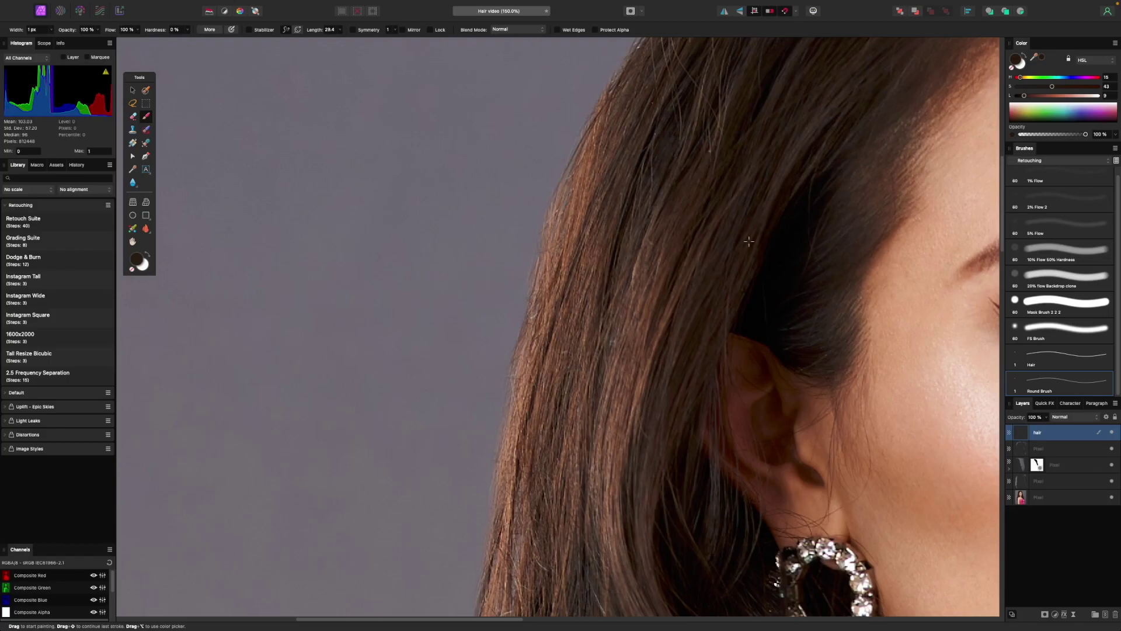
scroll(675, 226, "down", 4)
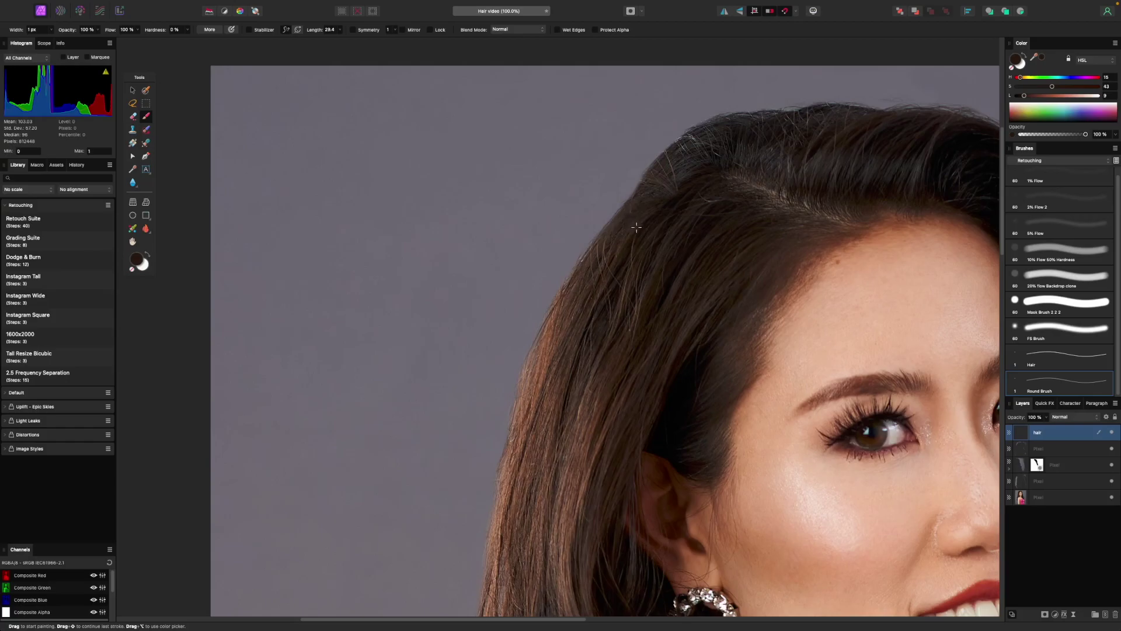
mouse_move(617, 226)
left_mouse_down()
mouse_move(631, 230)
mouse_move(583, 218)
mouse_move(632, 230)
left_mouse_up()
left_click_drag(601, 198, 601, 314)
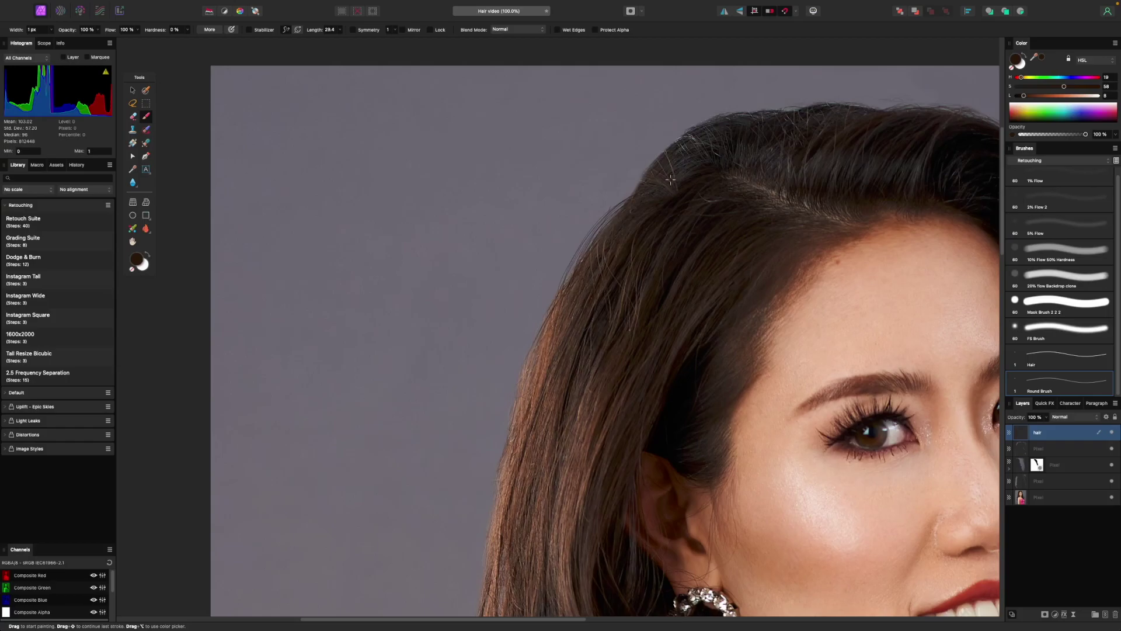
left_click(630, 227, "alt")
left_click_drag(630, 227, 633, 202)
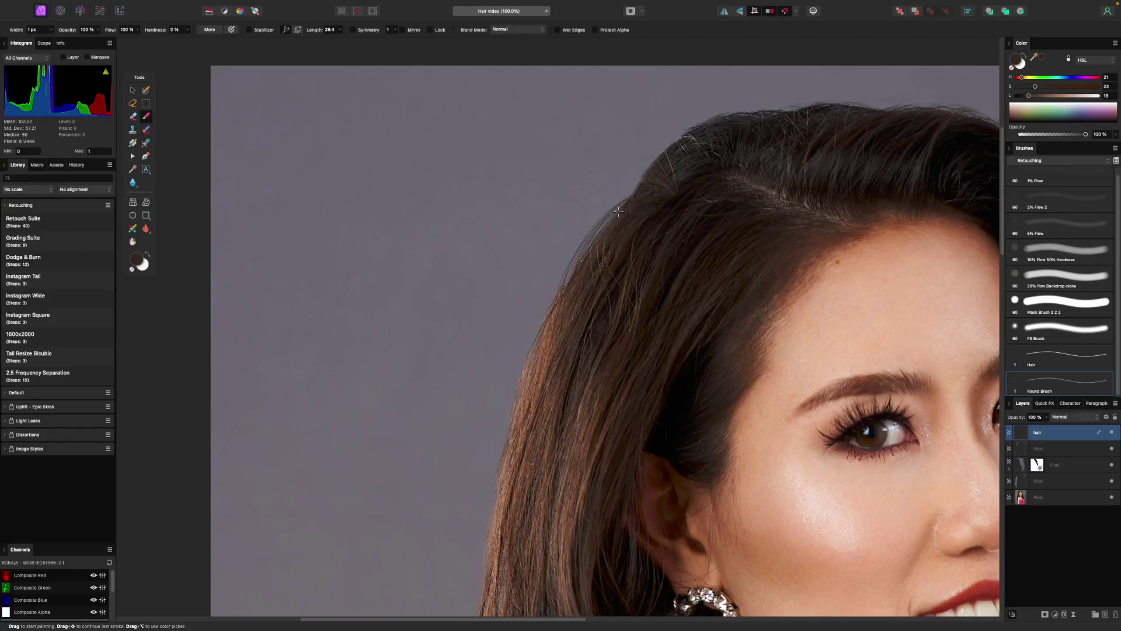
Fill the dent in the outline beside the crown with fine strands, sampling dark and lighter brown hair tones.
scroll(638, 240, "up", 3)
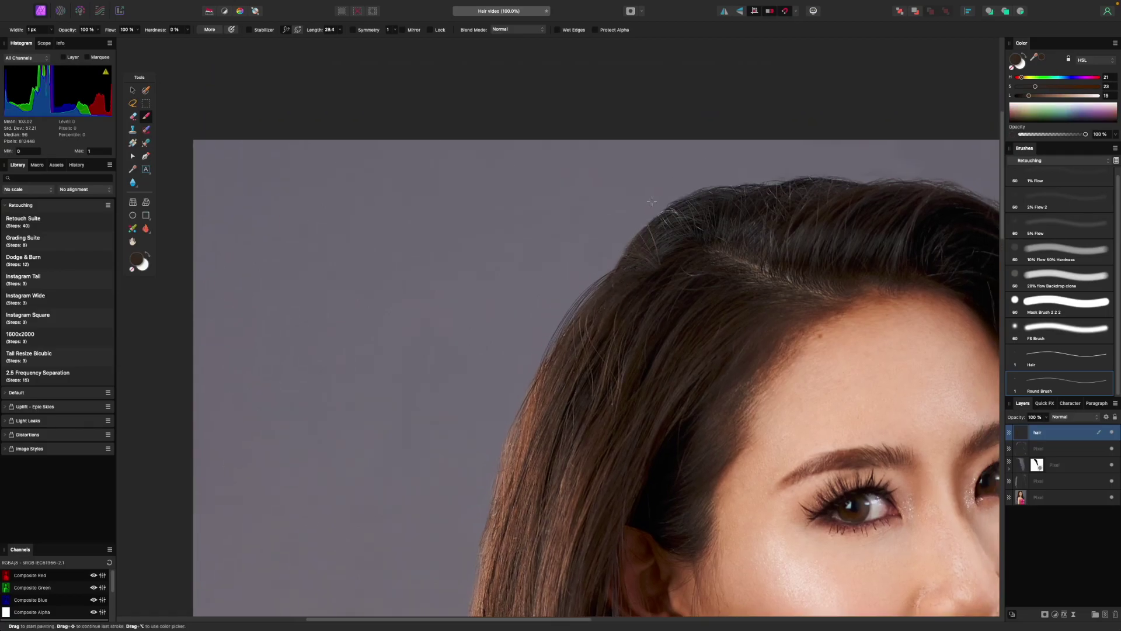
key("super+plus")
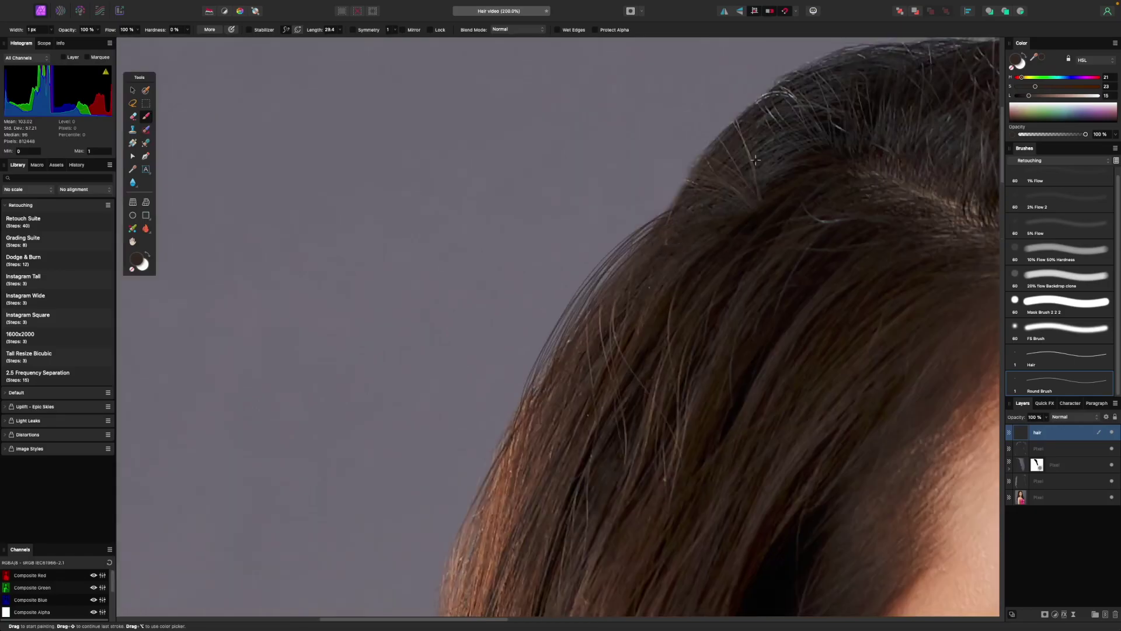
scroll(681, 232, "down", 1)
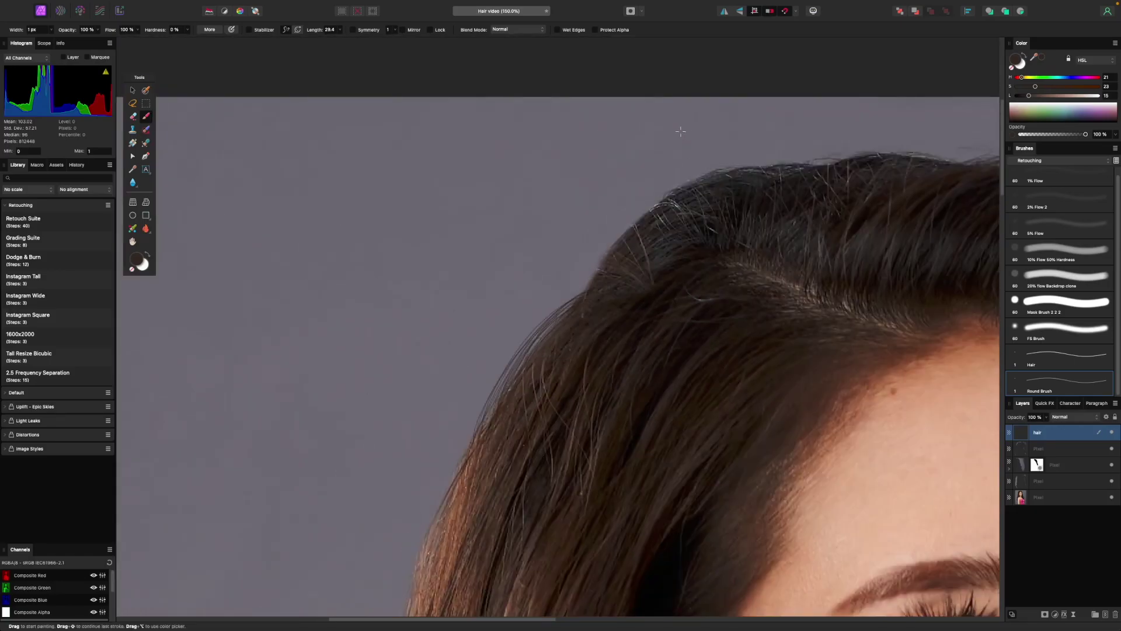
mouse_move(621, 250)
left_mouse_down()
mouse_move(625, 259)
mouse_move(631, 231)
left_mouse_up()
left_click(620, 276, "alt")
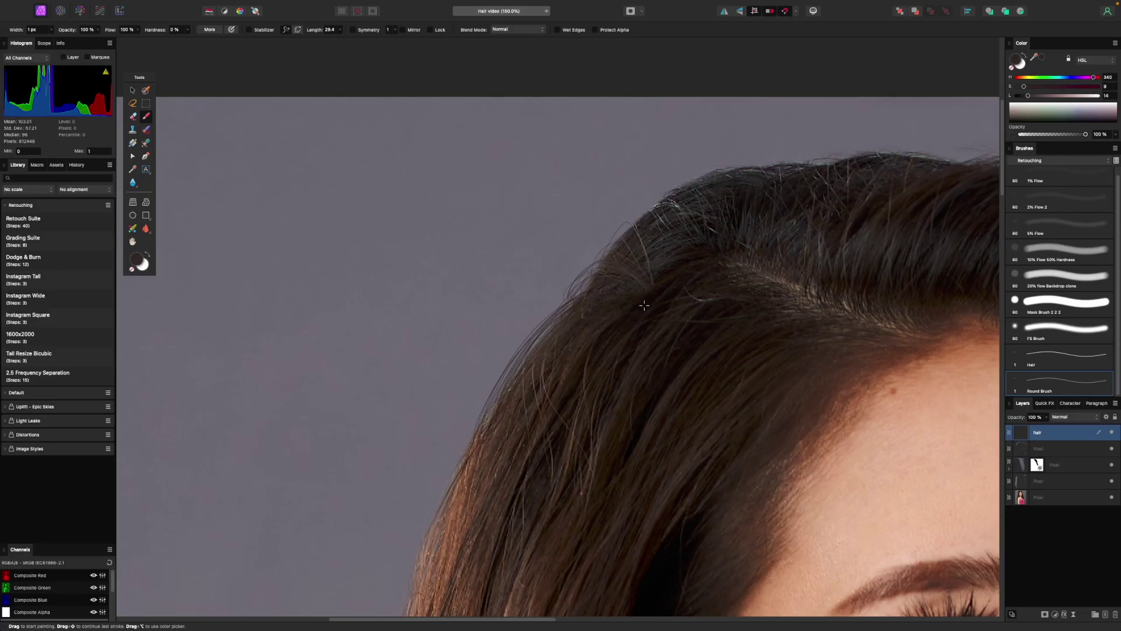
key("super+1")
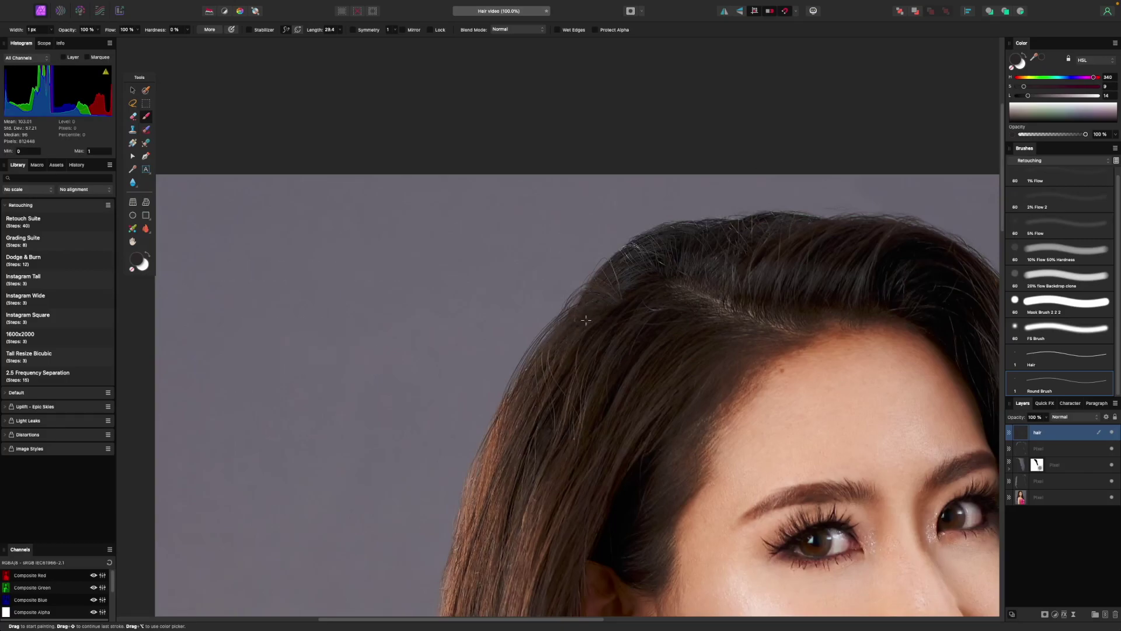
left_click(591, 303, "alt")
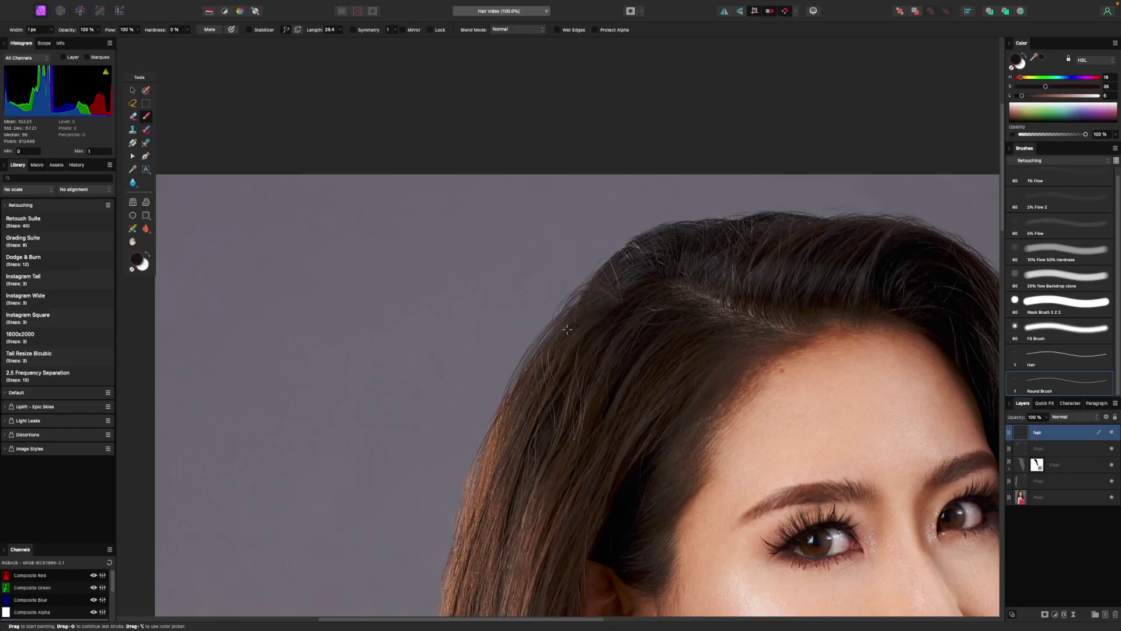
left_click(490, 430, "alt")
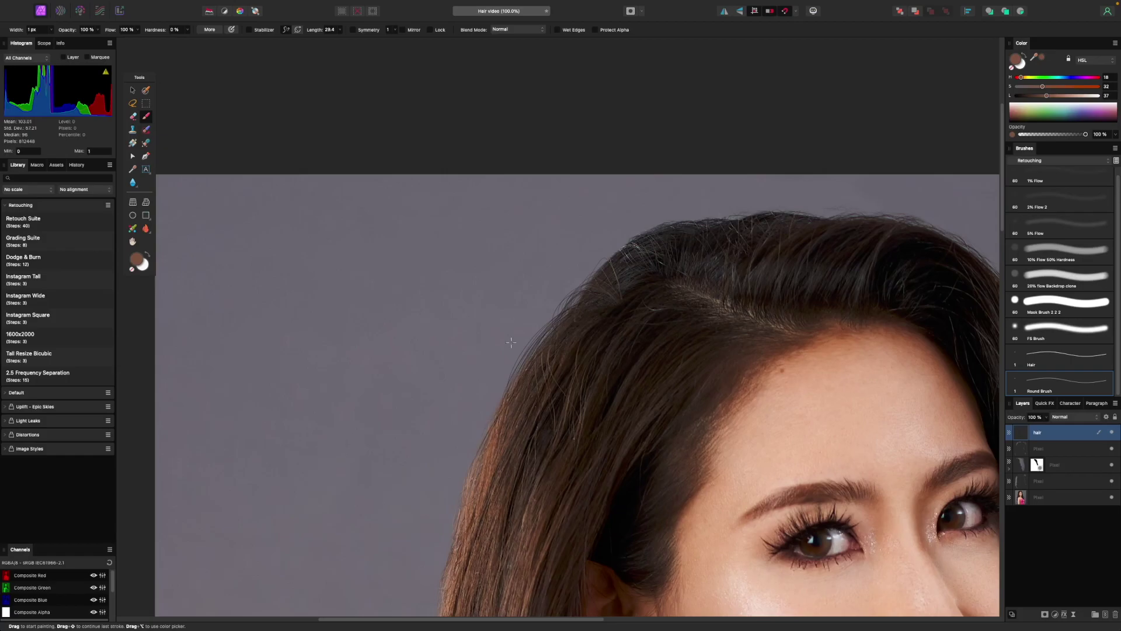
Switch to the Clone Brush tool, select the round brush and check its dynamics settings.
key("s")
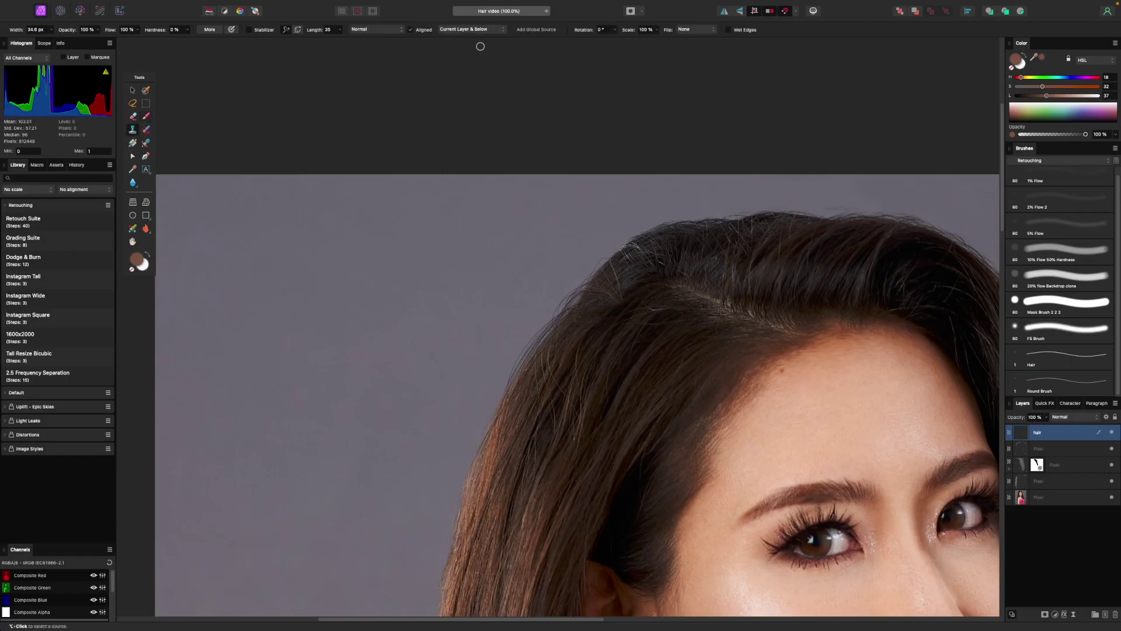
left_click(491, 30)
left_click(491, 31)
left_click(1054, 361)
left_click(1064, 384)
double_click(1062, 387)
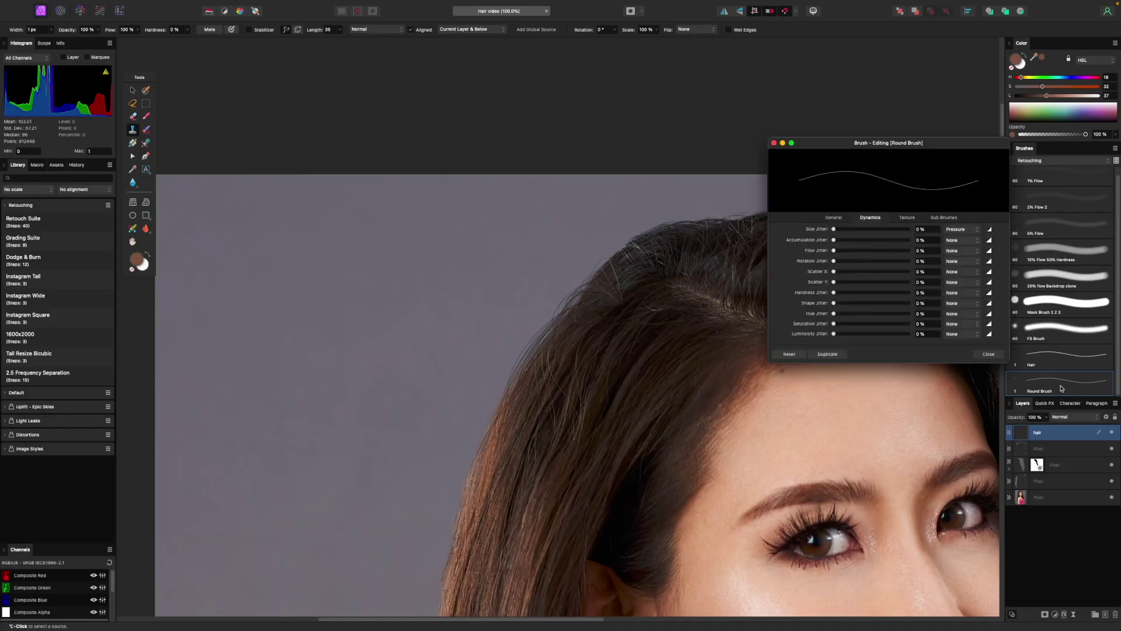
left_click(774, 143)
Rename the selected round brush in the Retouching category to "Haair 2".
right_click(1037, 372)
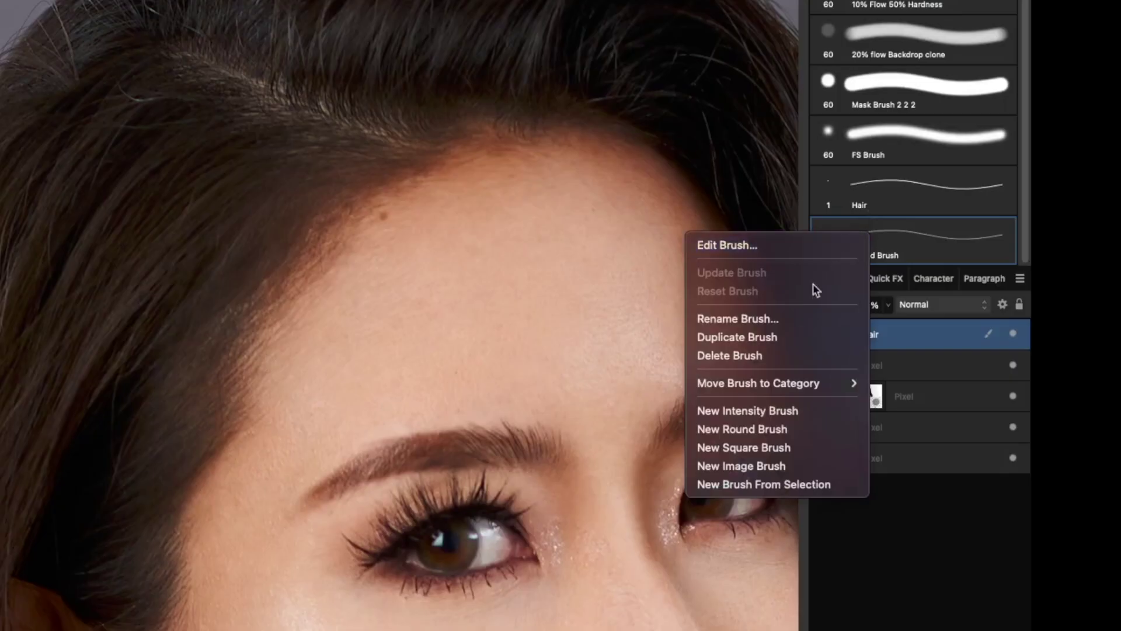
left_click(992, 424)
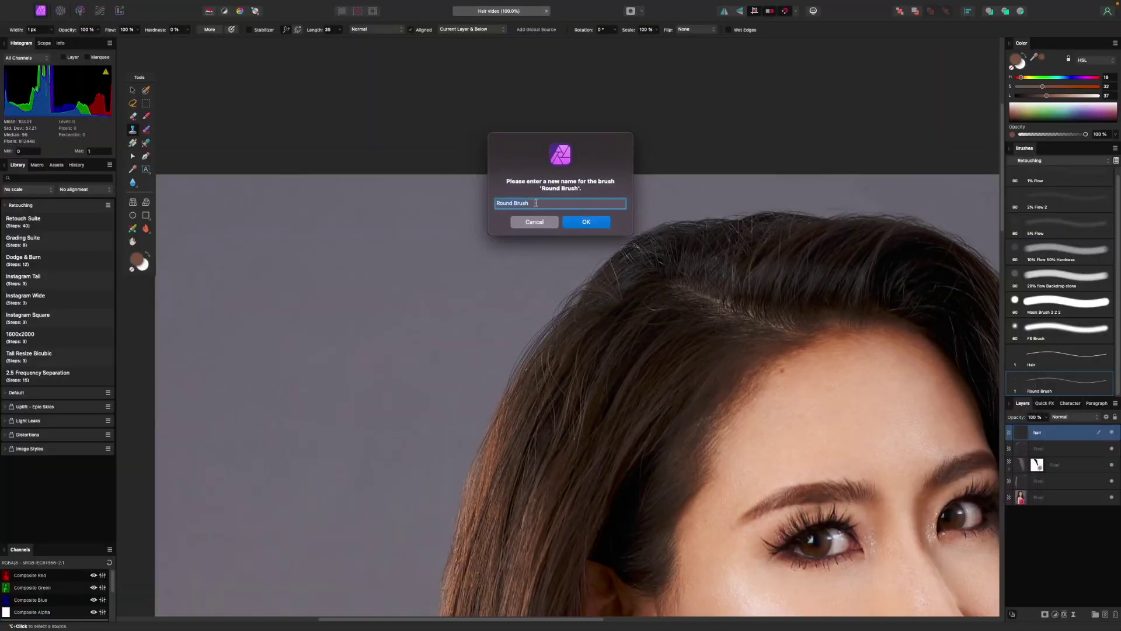
type("Haair 2")
key("Return")
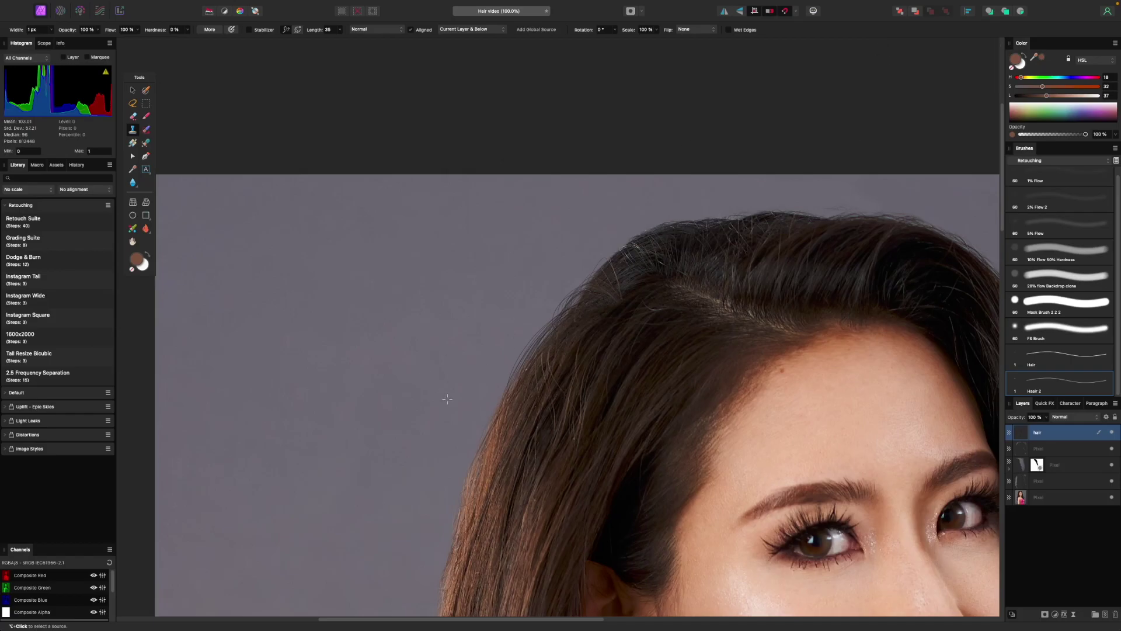
Sample the hair edge above the ear as the clone source with the Clone Brush set to 2.7 px.
left_click(494, 443, "alt")
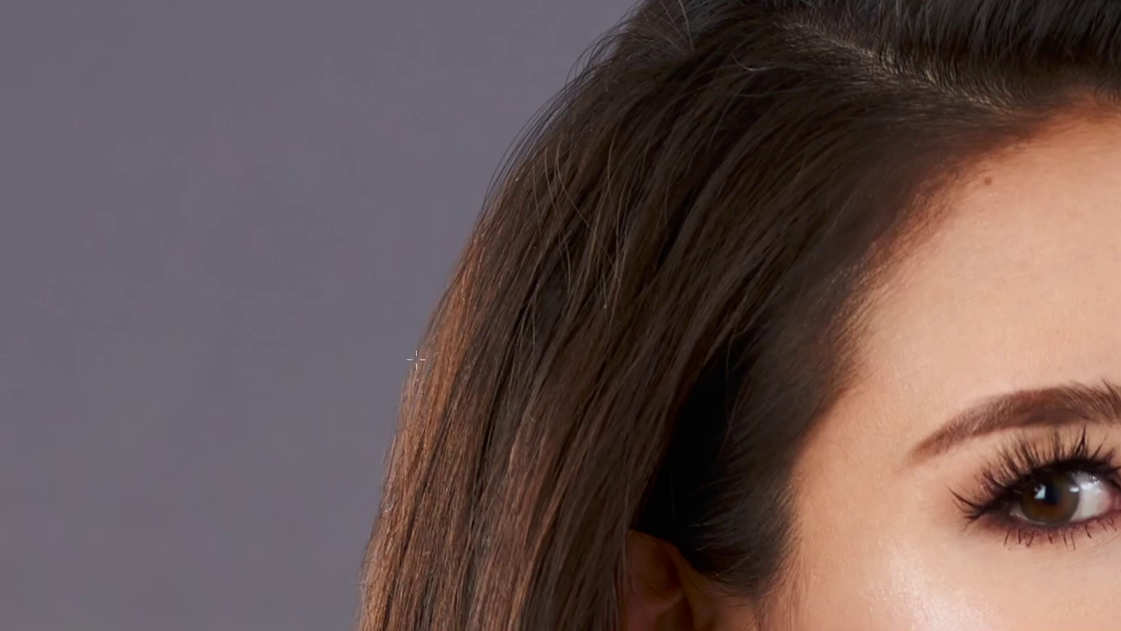
left_click_drag(393, 447, 446, 258)
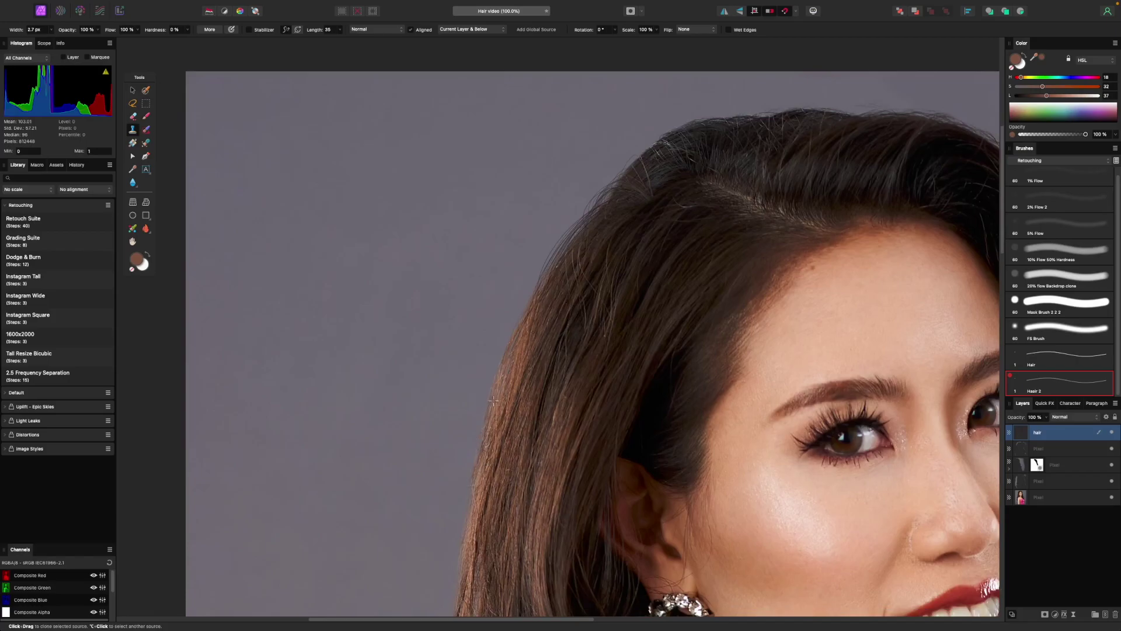
scroll(473, 495, "down", 3)
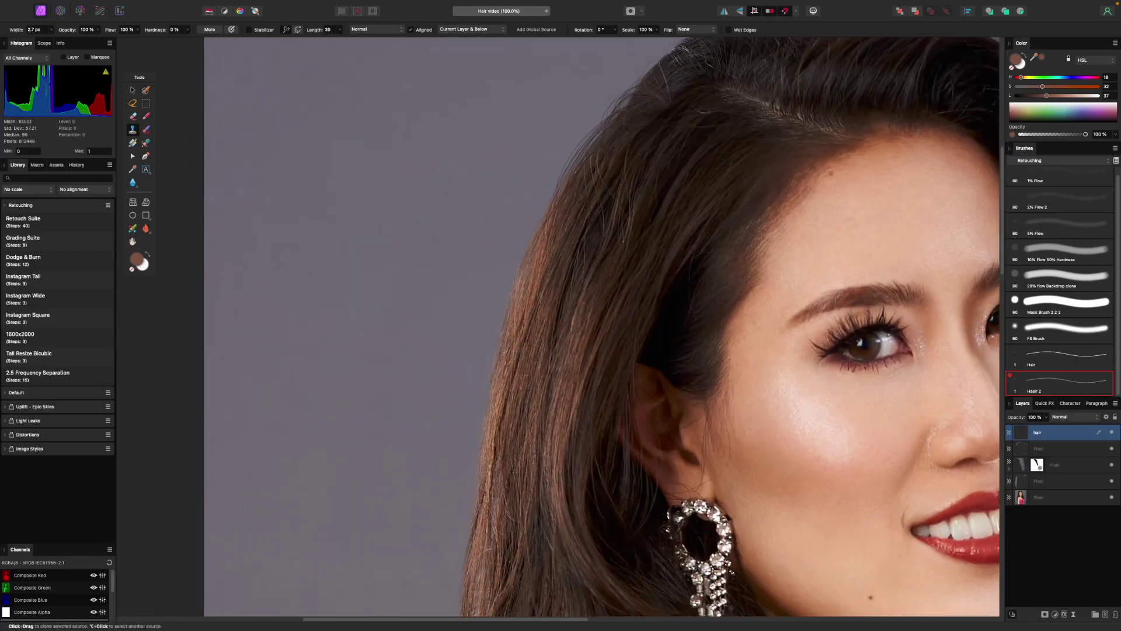
scroll(489, 473, "down", 3)
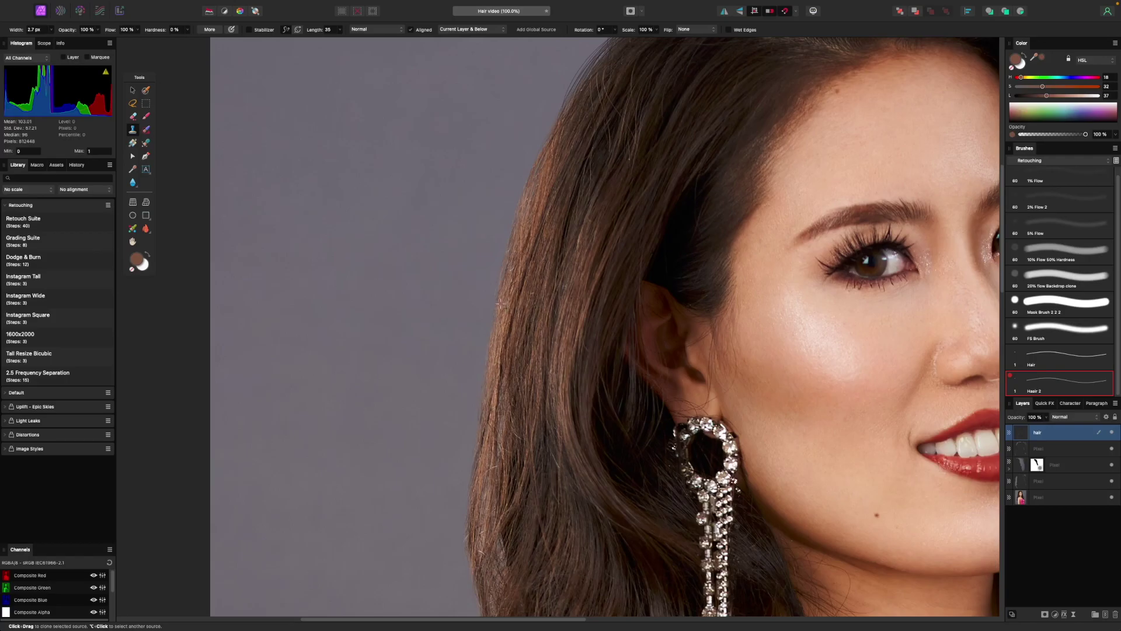
scroll(503, 303, "down", 3)
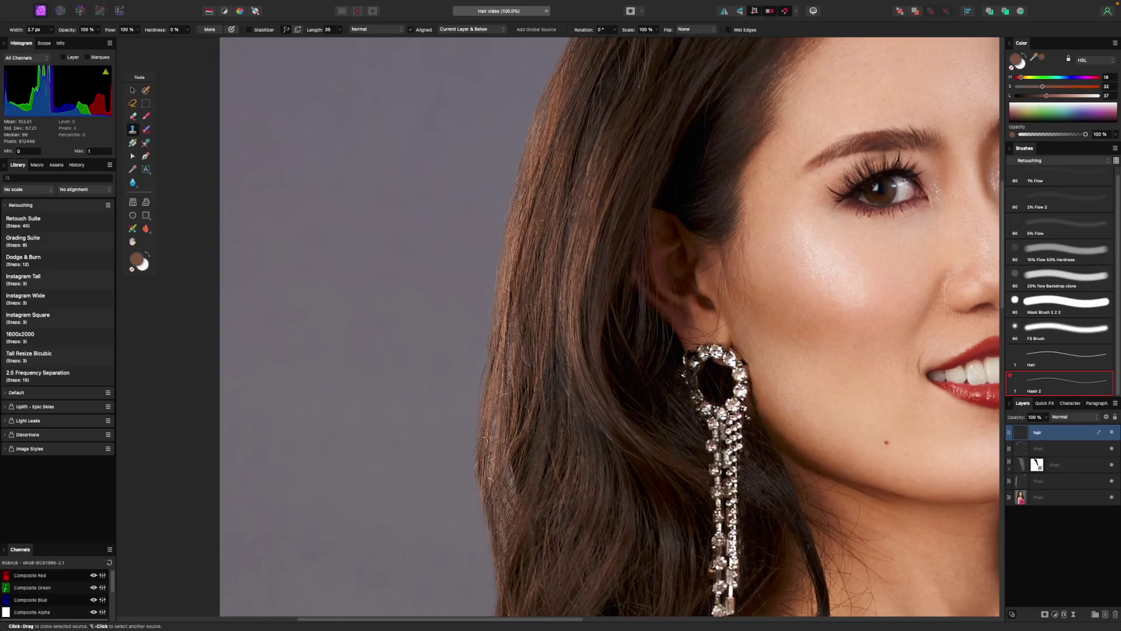
Switch to the Paint Brush and paint fine strands along the outer hair edge beside the ear, sampling its brown tones.
key("b")
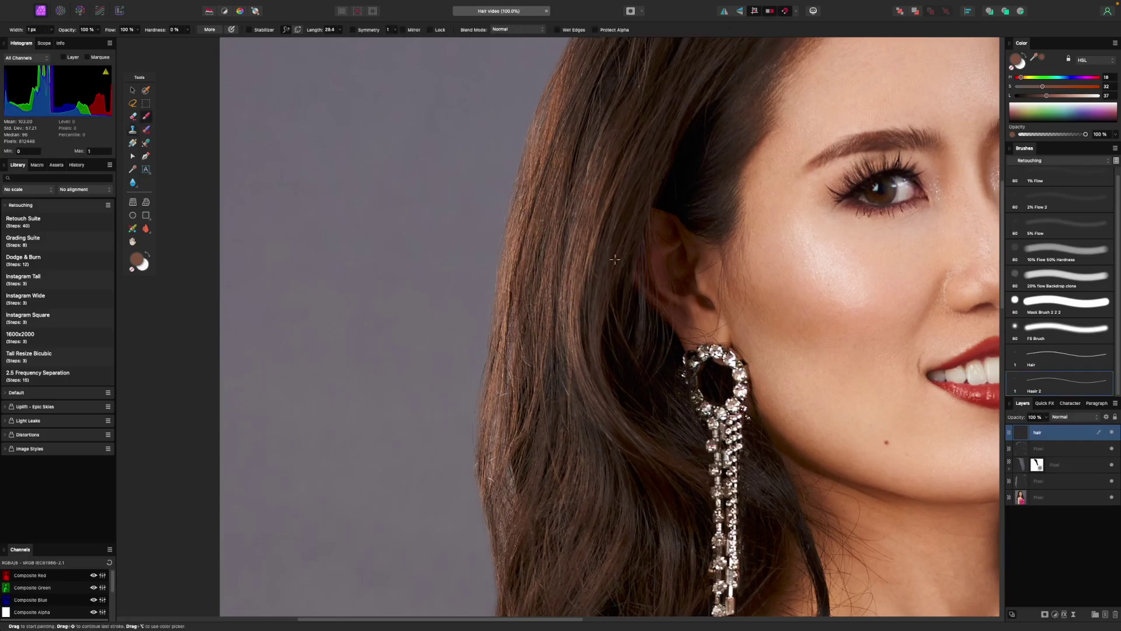
scroll(524, 296, "up", 2)
left_click(521, 299, "alt")
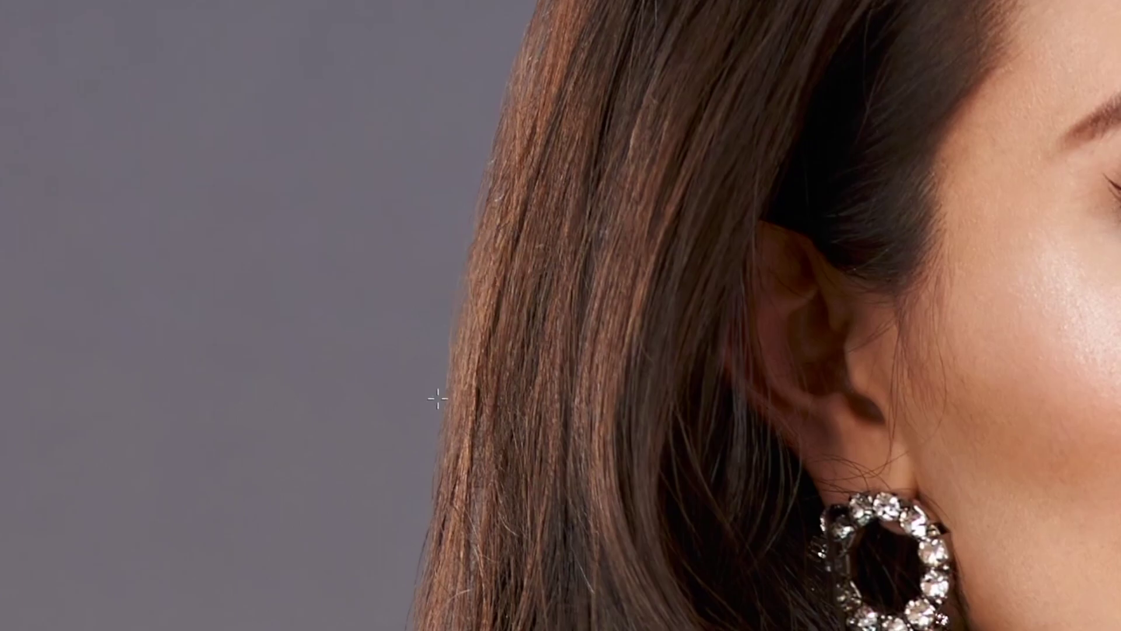
left_click(518, 220, "alt")
left_click_drag(471, 555, 518, 310)
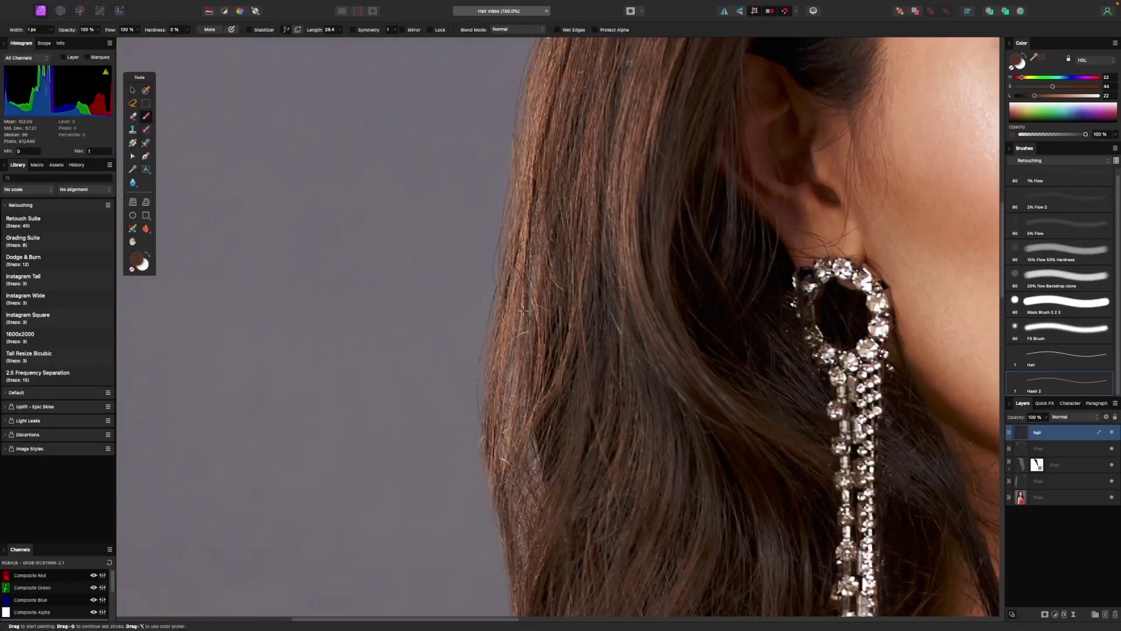
Add loose strands along the outline from the ear up to the crown, sampling lighter and darker brown hair tones.
key("super+minus")
key("super+minus")
left_click_drag(540, 302, 543, 372)
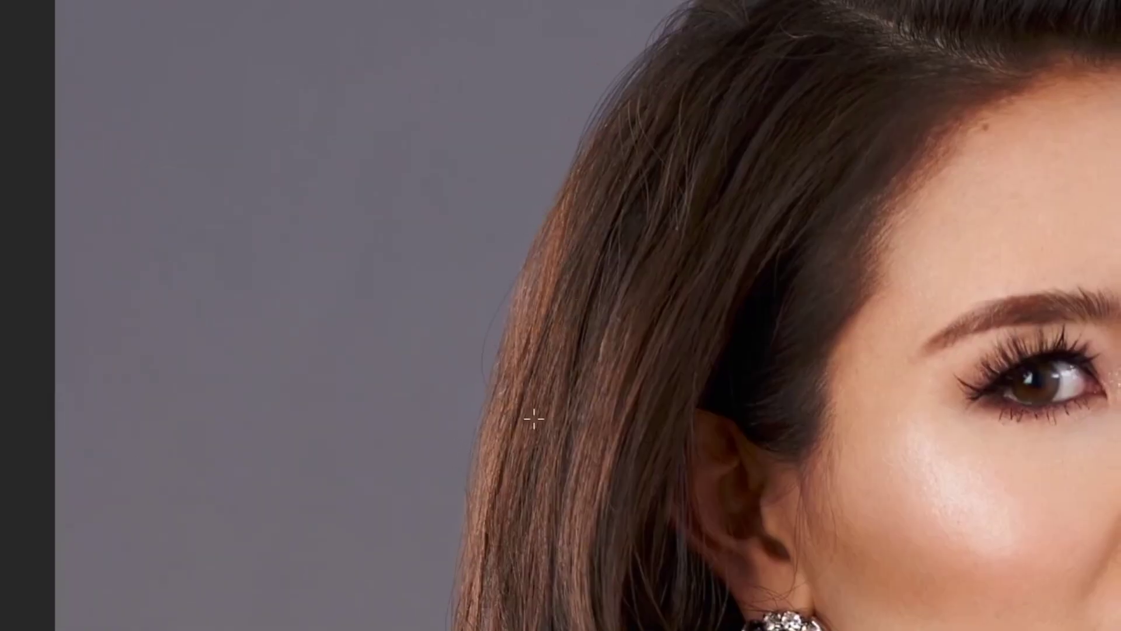
left_click(561, 220, "alt")
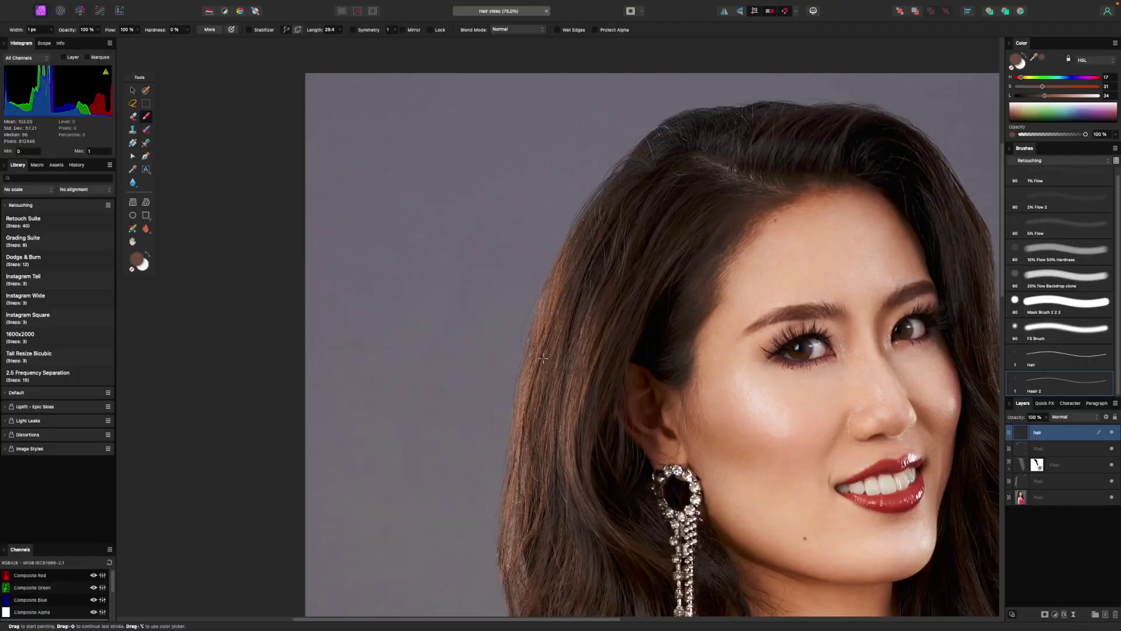
left_click(514, 406, "alt")
left_click(535, 383, "alt")
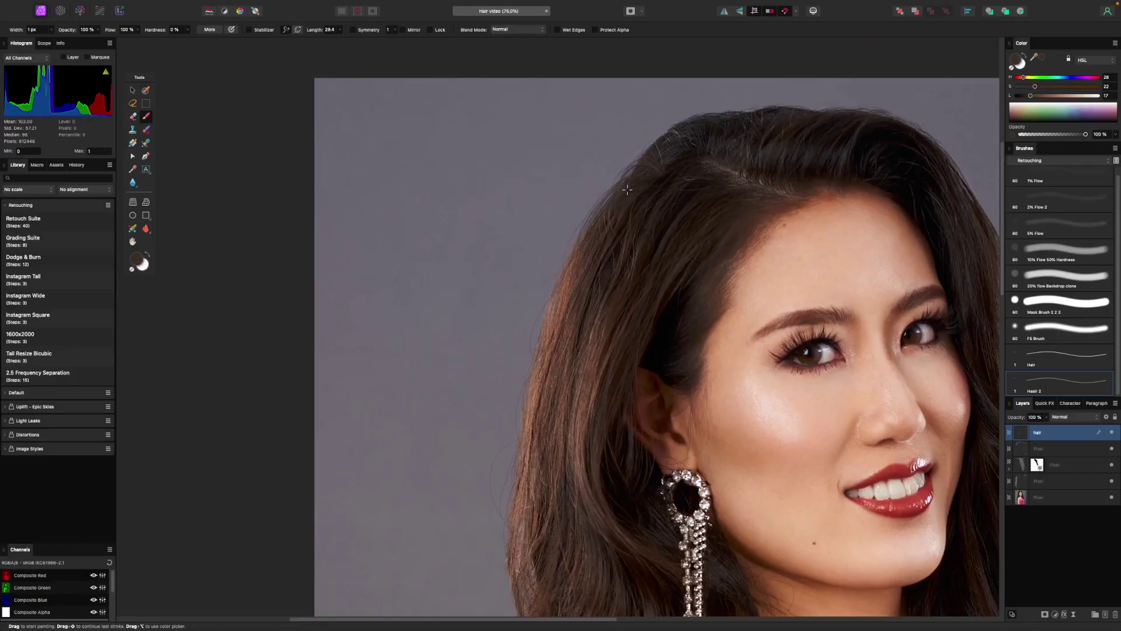
left_click(619, 193, "alt")
Draw a row of thin dark test strokes on the plain grey background beside the hair.
key("super+plus")
key("super+plus")
left_click_drag(609, 224, 744, 392)
left_click_drag(473, 314, 531, 153)
left_click_drag(459, 319, 538, 168)
left_click_drag(458, 321, 521, 163)
left_click_drag(432, 334, 520, 150)
mouse_move(440, 325)
left_mouse_down()
mouse_move(507, 156)
mouse_move(492, 148)
left_mouse_up()
mouse_move(396, 314)
left_mouse_down()
mouse_move(449, 159)
mouse_move(357, 355)
left_mouse_up()
left_click_drag(406, 155, 331, 358)
left_click_drag(390, 161, 327, 345)
mouse_move(564, 160)
left_mouse_down()
mouse_move(498, 331)
mouse_move(522, 308)
left_mouse_up()
left_click_drag(588, 164, 526, 325)
left_click_drag(596, 167, 552, 357)
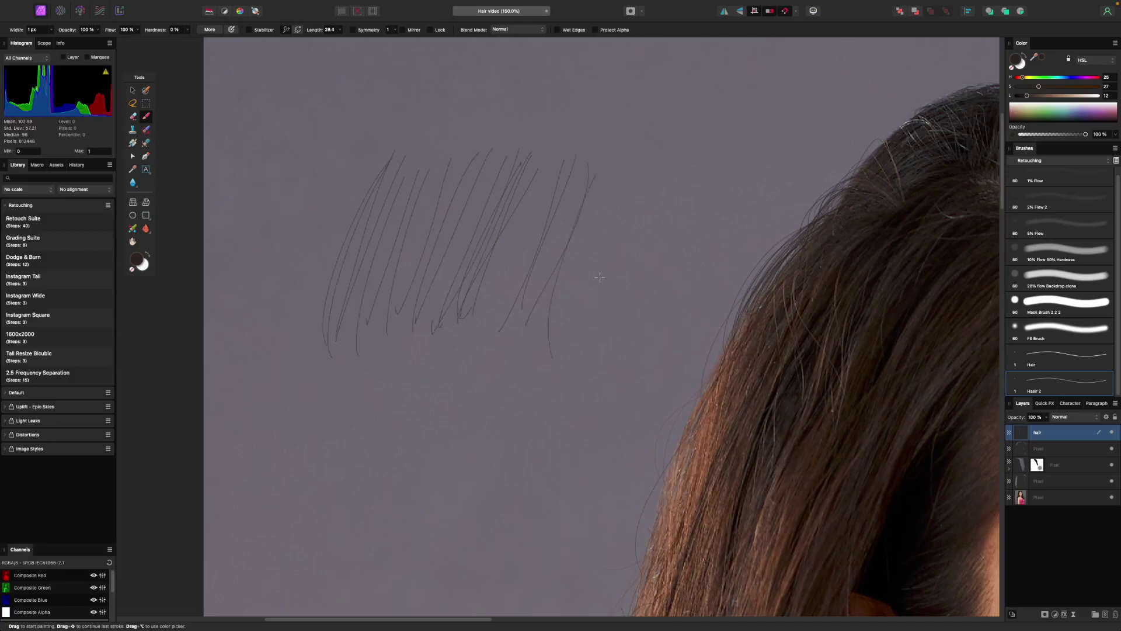
Check the test strokes up close and draw several more freehand ones beside and below them.
key("super+equal")
key("super+equal")
scroll(524, 296, "left", 5)
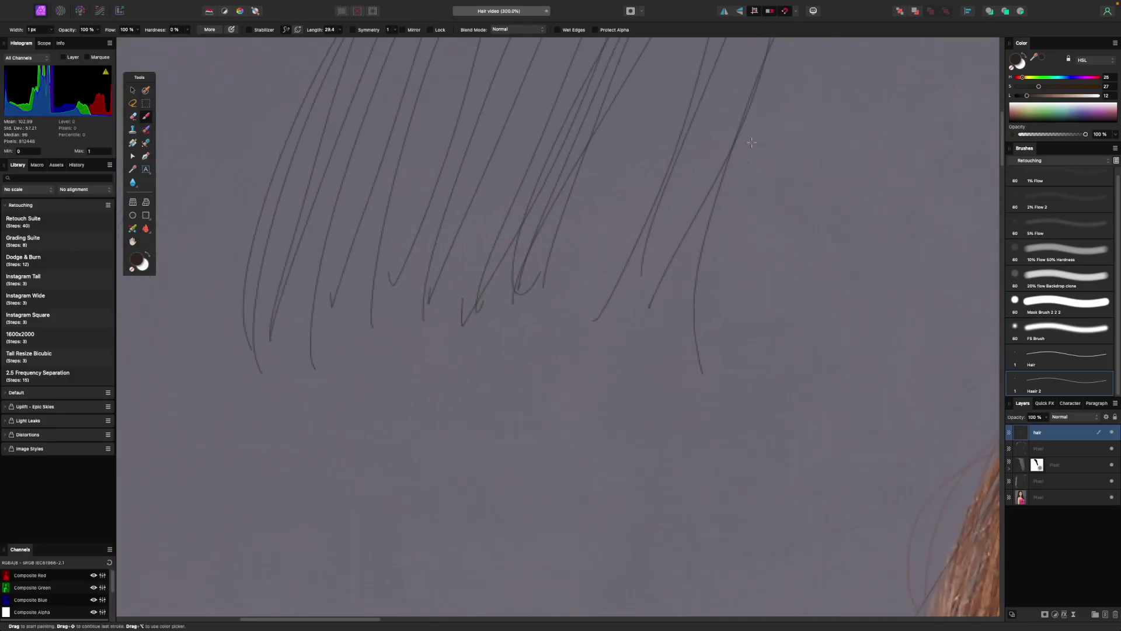
scroll(753, 150, "down", 2)
left_click_drag(714, 182, 661, 319)
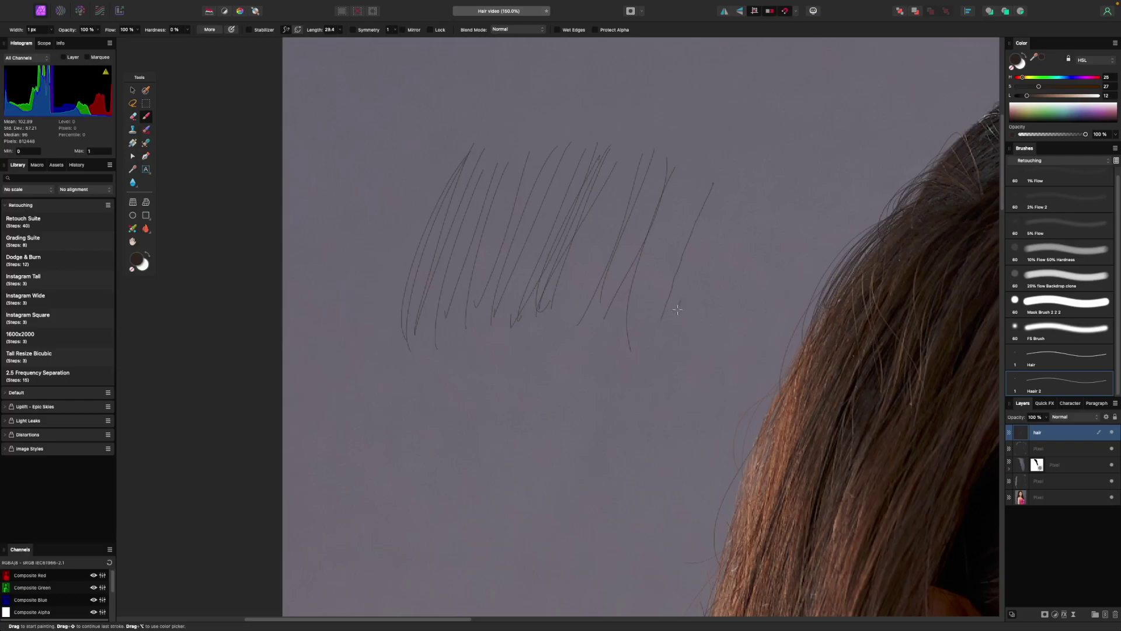
left_click_drag(659, 353, 654, 369)
left_click_drag(755, 202, 730, 320)
left_click_drag(579, 337, 521, 485)
left_click_drag(565, 392, 482, 519)
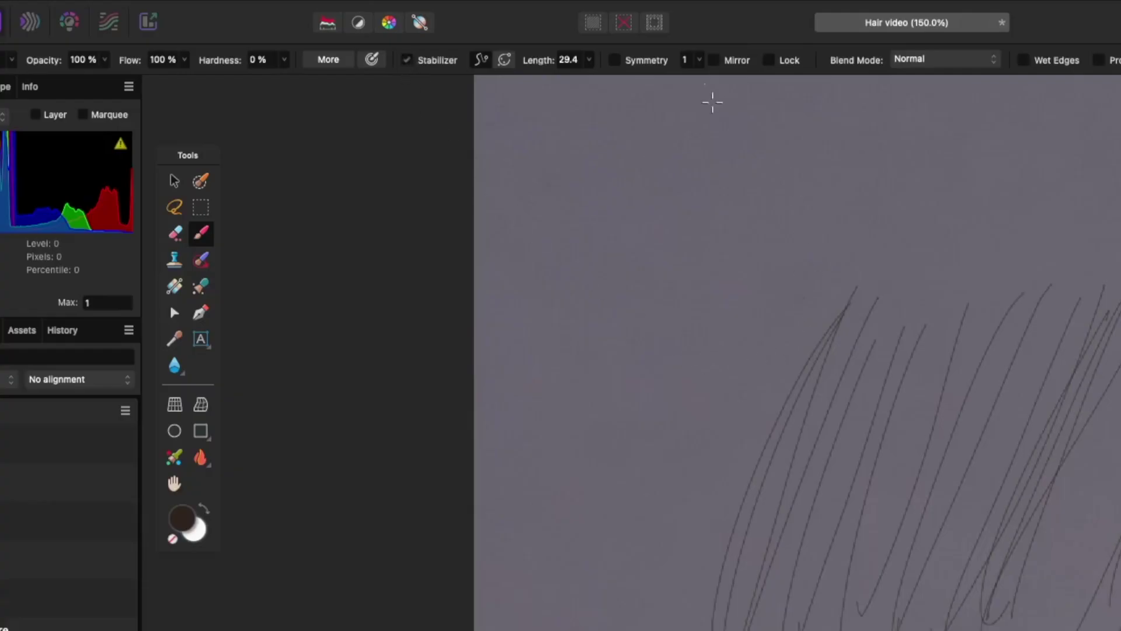
Turn on the brush stabilizer with a length of 128 and draw a long test strand on the background.
left_click_drag(589, 59, 745, 86)
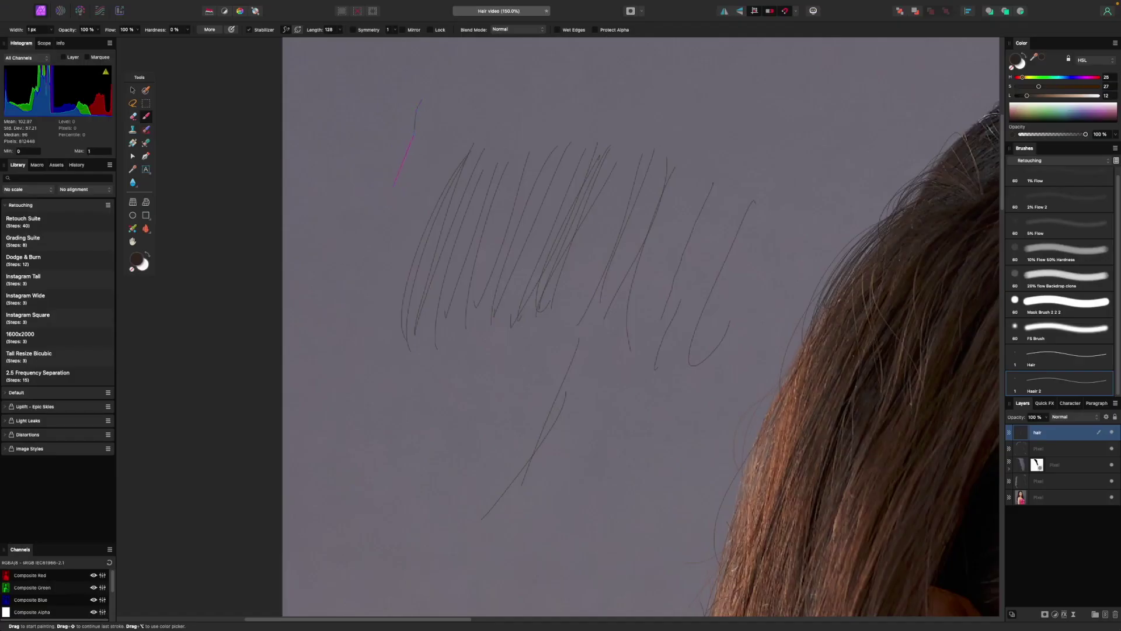
mouse_move(375, 265)
left_mouse_down()
mouse_move(350, 290)
mouse_move(375, 331)
mouse_move(342, 397)
left_mouse_up()
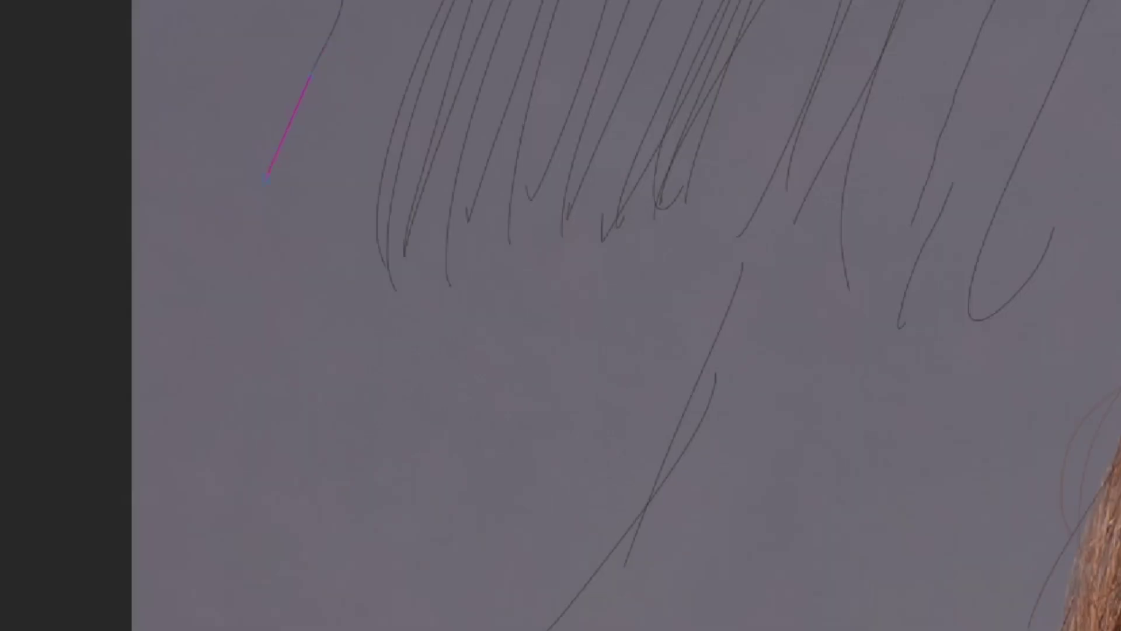
mouse_move(207, 510)
left_mouse_down()
mouse_move(272, 401)
mouse_move(240, 460)
mouse_move(217, 422)
mouse_move(254, 399)
mouse_move(217, 437)
mouse_move(264, 436)
mouse_move(247, 397)
mouse_move(210, 425)
mouse_move(257, 442)
mouse_move(254, 395)
mouse_move(207, 416)
mouse_move(252, 449)
mouse_move(271, 401)
mouse_move(204, 425)
mouse_move(269, 441)
mouse_move(219, 383)
mouse_move(265, 439)
left_mouse_up()
left_click_drag(287, 396, 323, 295)
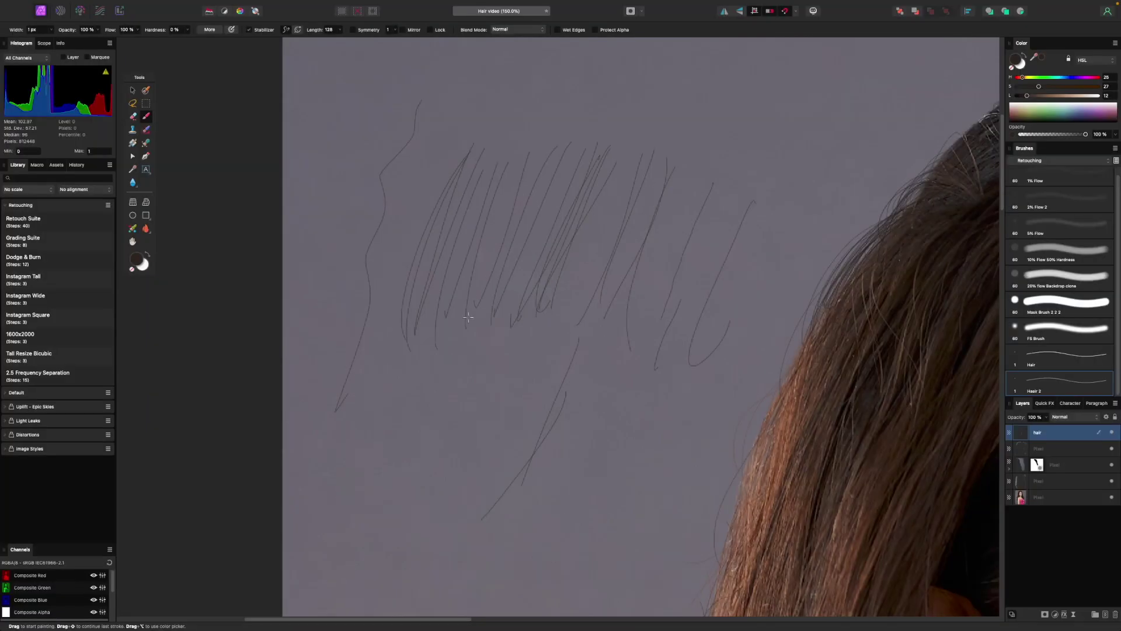
Set the stabilizer length to 30.7 and draw short test strokes on the background below the earlier ones.
left_click(339, 30)
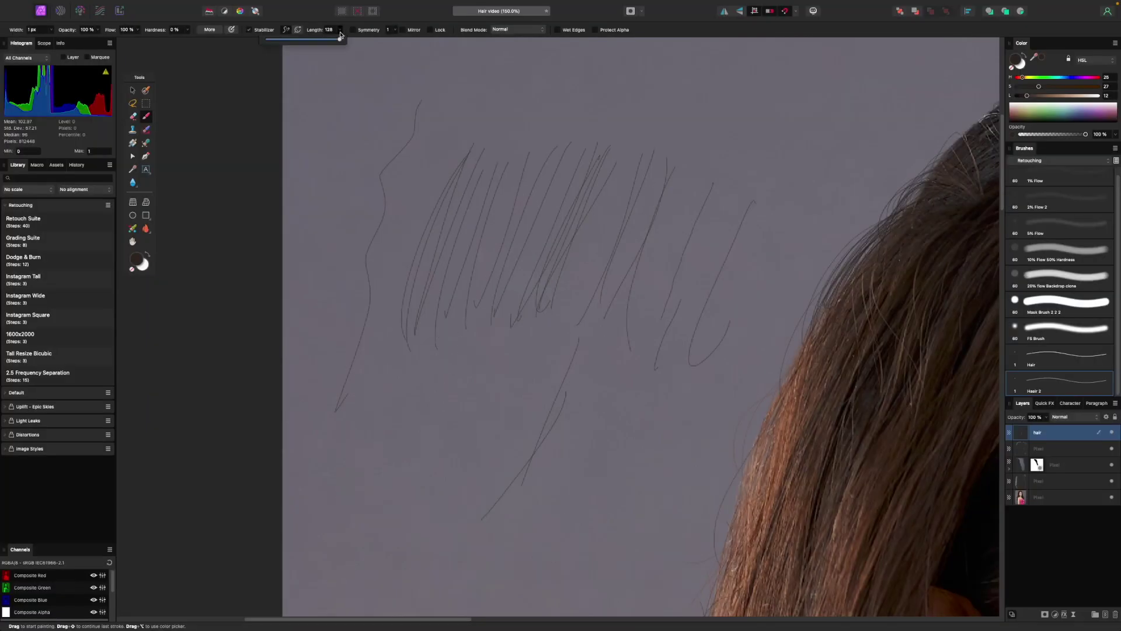
left_click_drag(324, 39, 283, 67)
left_click_drag(483, 371, 439, 478)
left_click_drag(477, 368, 422, 488)
left_click_drag(458, 383, 391, 502)
mouse_move(419, 376)
left_mouse_down()
mouse_move(351, 515)
mouse_move(369, 525)
left_mouse_up()
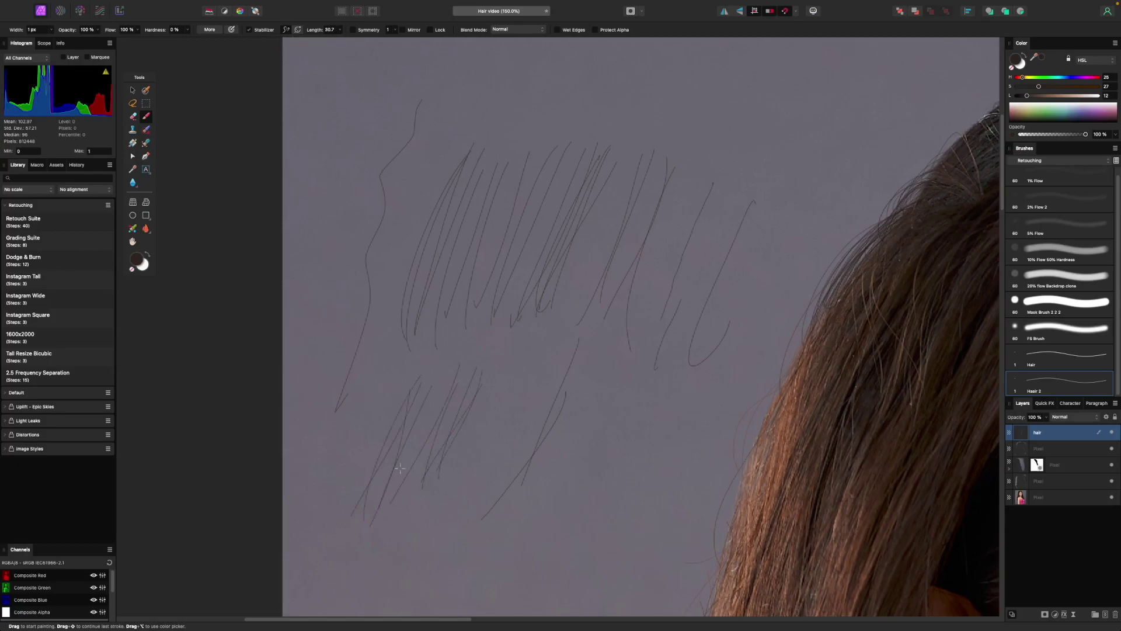
left_click_drag(507, 386, 432, 539)
mouse_move(492, 387)
left_mouse_down()
mouse_move(425, 531)
mouse_move(395, 544)
left_mouse_up()
left_click_drag(457, 382, 380, 542)
Undo all the test strokes drawn on the grey background.
key("super+z")
key("super+z")
key("super+z")
key("super+z")
key("super+z")
key("super+z")
key("super+z")
key("super+z")
key("super+z")
key("super+z")
key("super+z")
key("super+z")
key("super+z")
key("super+z")
key("super+z")
key("super+z")
key("super+z")
key("super+z")
key("super+z")
key("super+z")
key("super+z")
key("super+z")
key("super+z")
key("super+z")
key("super+z")
key("super+z")
key("super+z")
key("super+z")
key("super+z")
Try a single curved stroke on the background beside the crown and undo it.
key("super+equal")
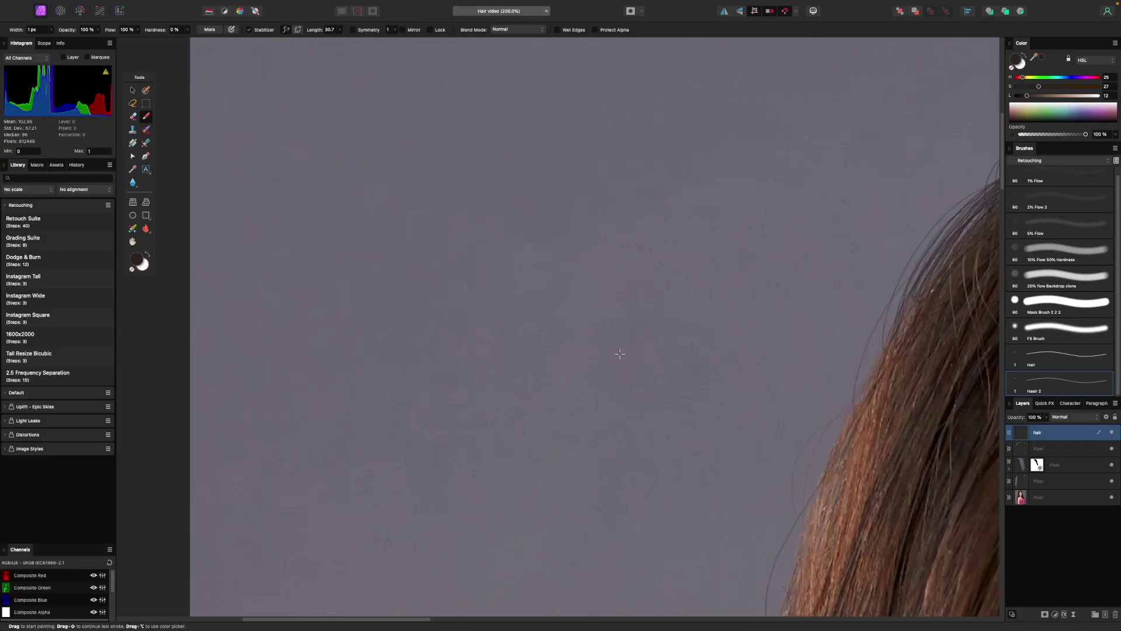
key("super+0")
key("super+equal")
key("super+equal")
left_click_drag(322, 74, 657, 372)
left_click_drag(637, 283, 645, 376)
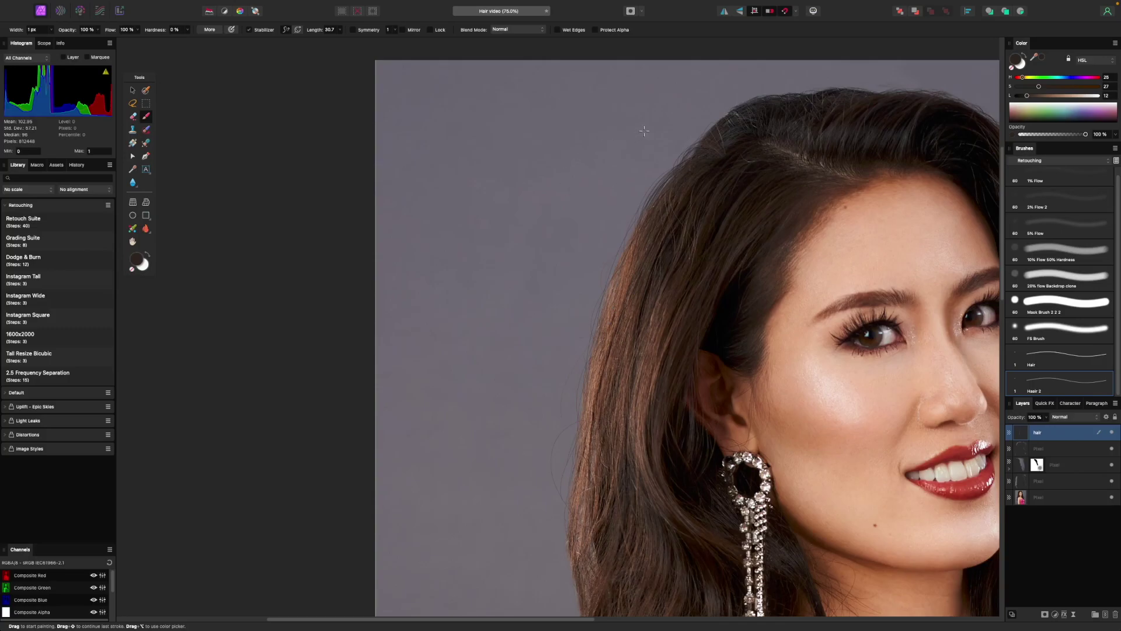
left_click_drag(585, 153, 491, 199)
key("super+z")
Look up the canvas rotation commands and rotate the view clockwise until the hair outline beside the ear runs nearly horizontal.
mouse_move(378, 4)
left_click(282, 5)
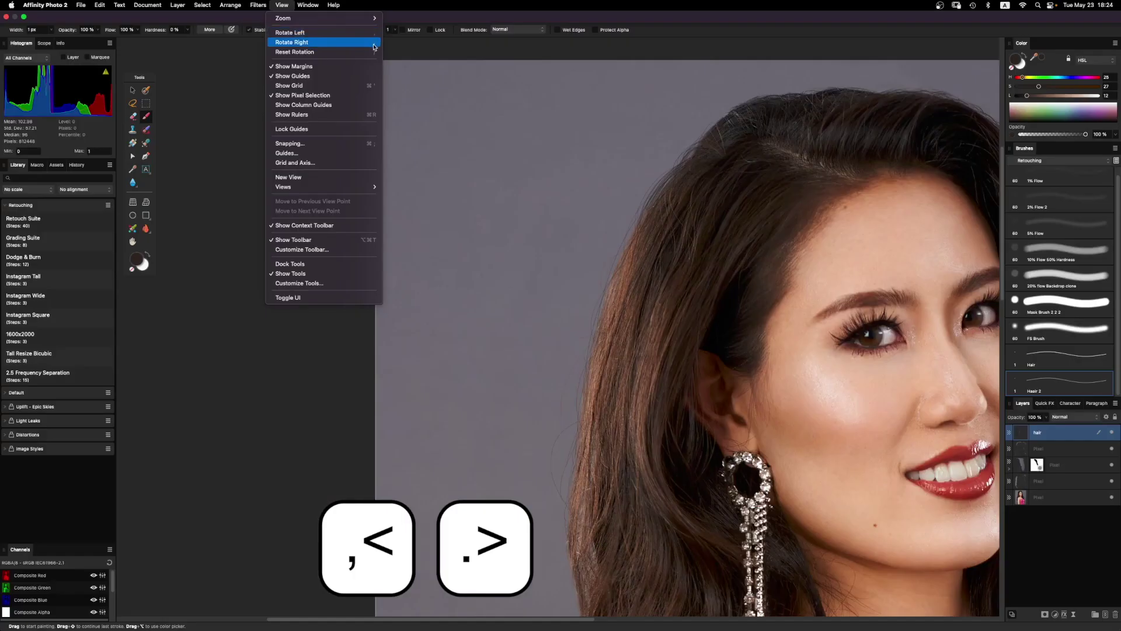
left_click(454, 48)
key("period")
key("period")
key("period")
key("comma")
key("comma")
key("comma")
key("comma")
key("comma")
key("comma")
key("period")
key("period")
key("period")
key("period")
key("period")
key("period")
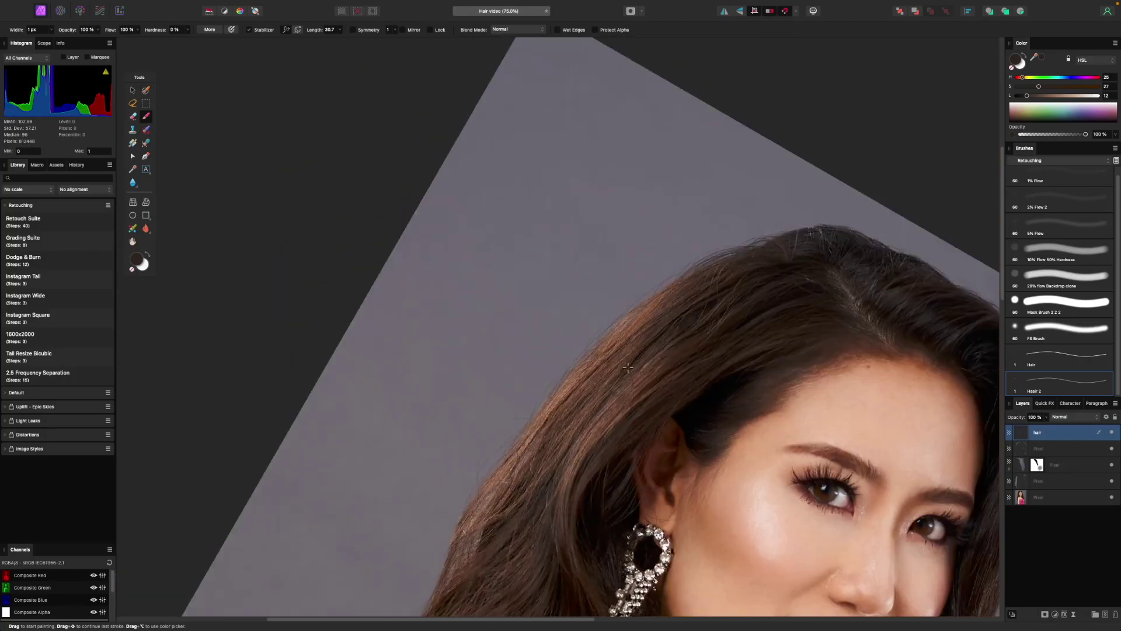
left_click_drag(627, 368, 619, 270)
key("period")
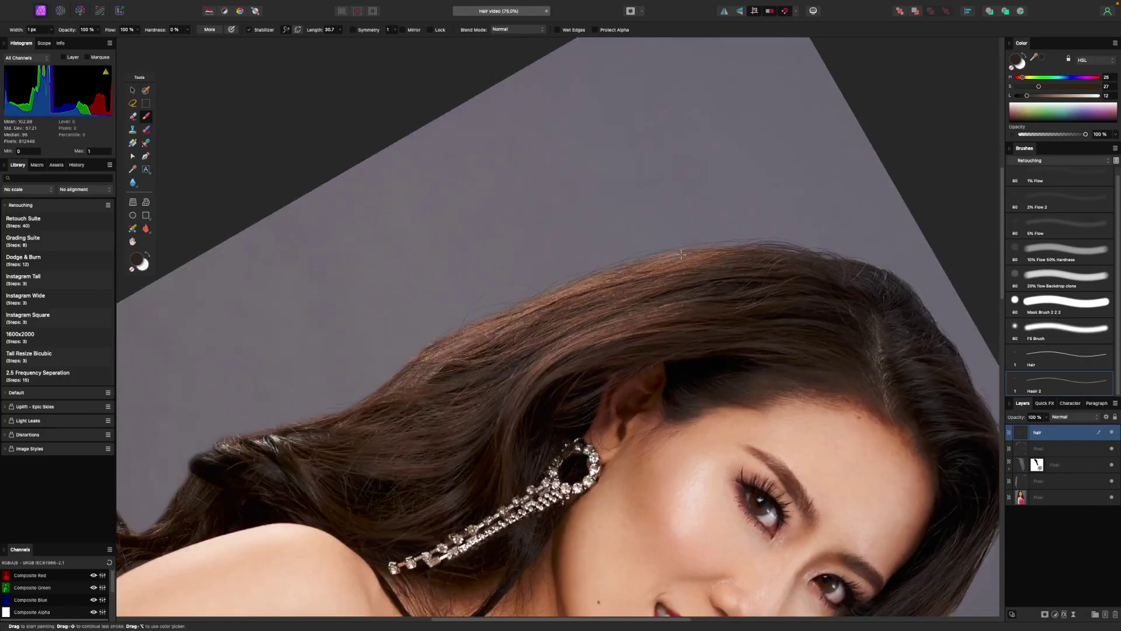
Paint fine strands along the rotated hair outline toward the lower waves, sampling light and dark brown tones from the hair.
left_click(760, 256, "alt")
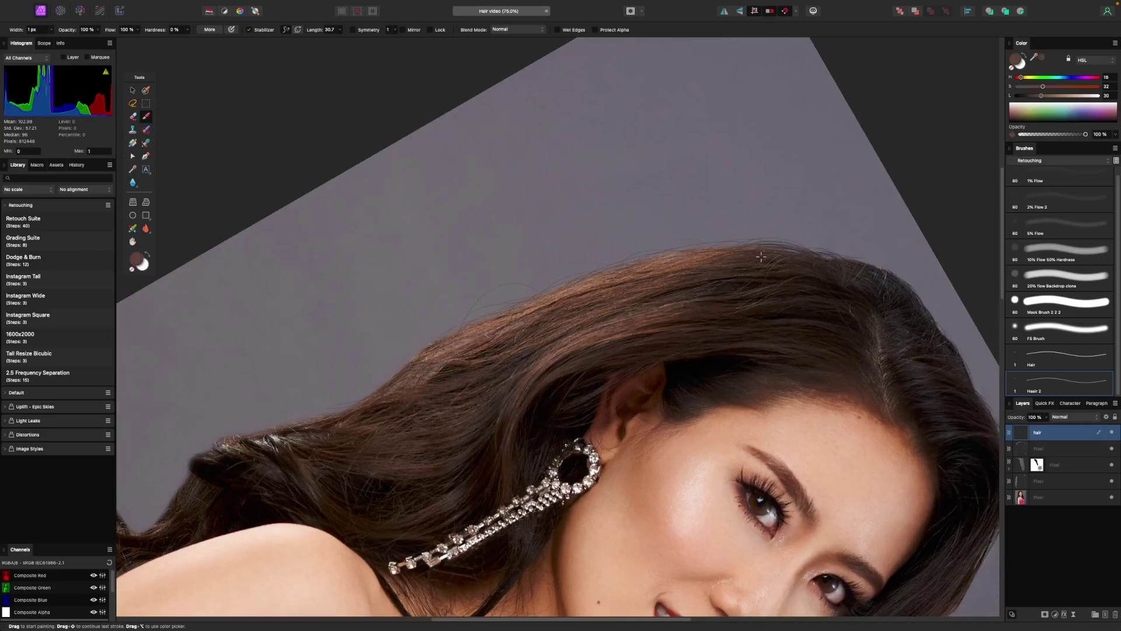
left_click(790, 255, "alt")
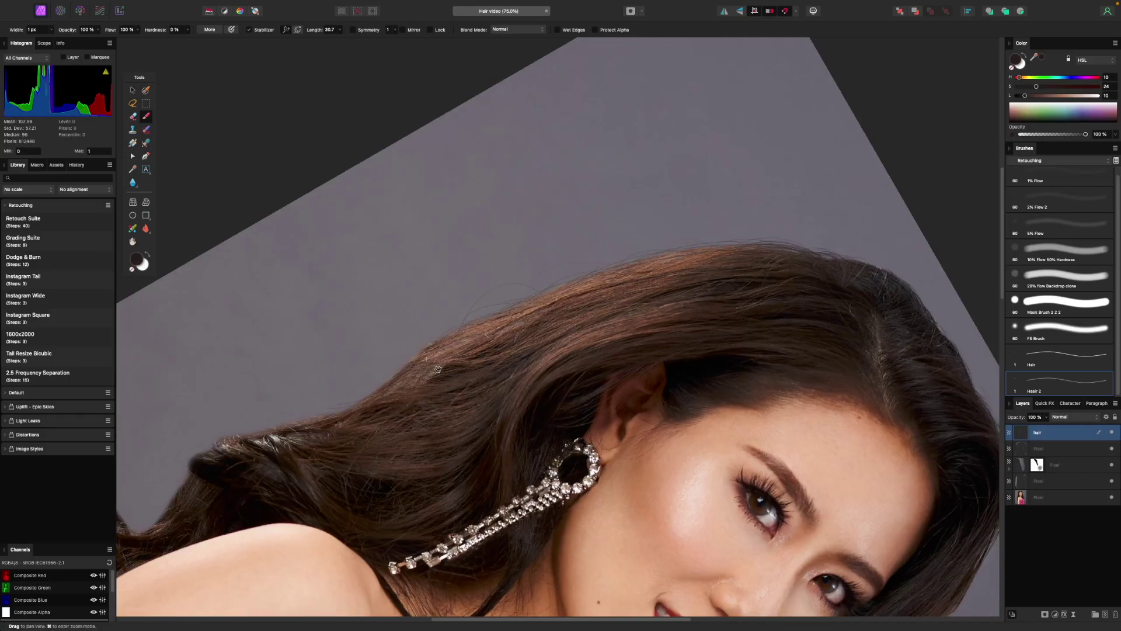
left_click_drag(426, 371, 573, 295)
left_click(565, 290, "alt")
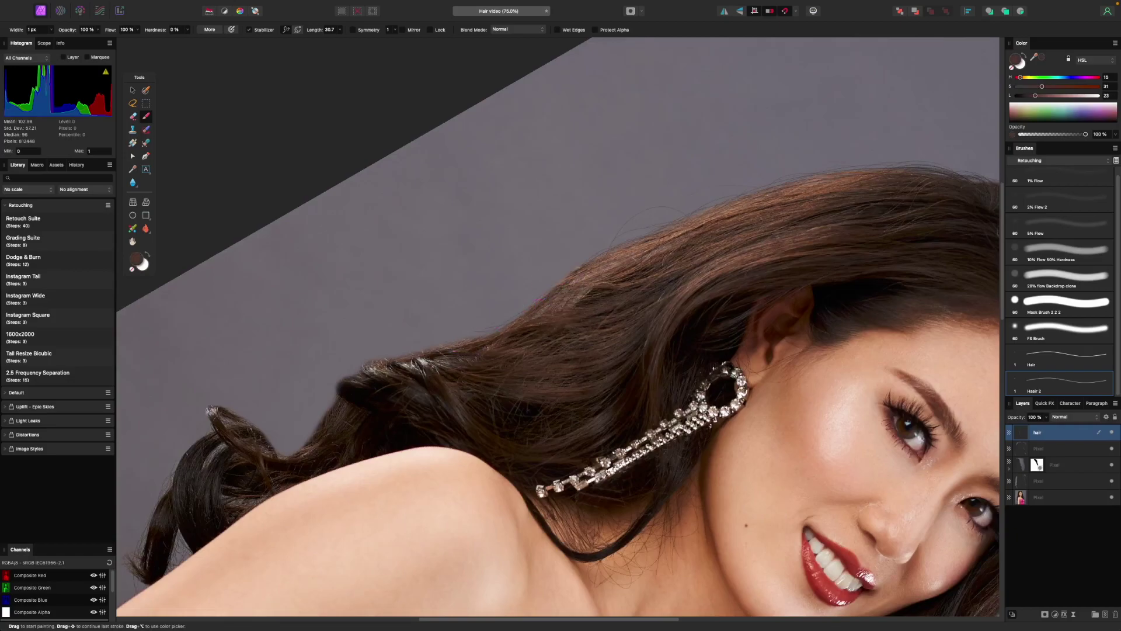
left_click(532, 332, "alt")
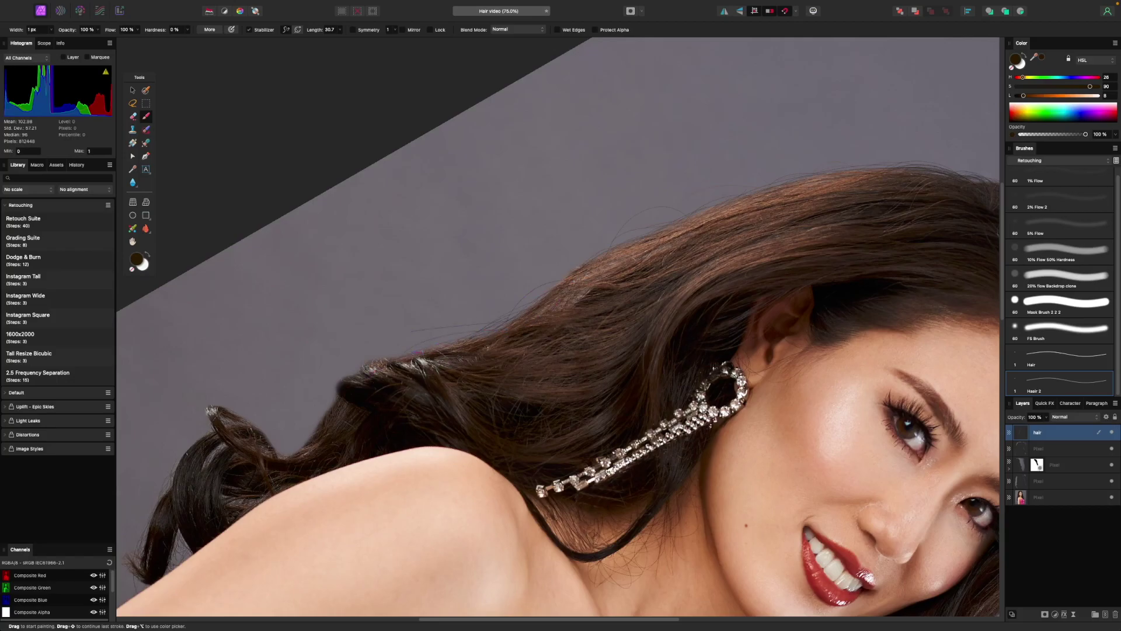
Turn off the stabilizer and paint dark strands around the tip of the curl above the shoulder, sampling near-black from the hair.
left_click_drag(407, 401, 556, 306)
left_click(557, 306, "alt")
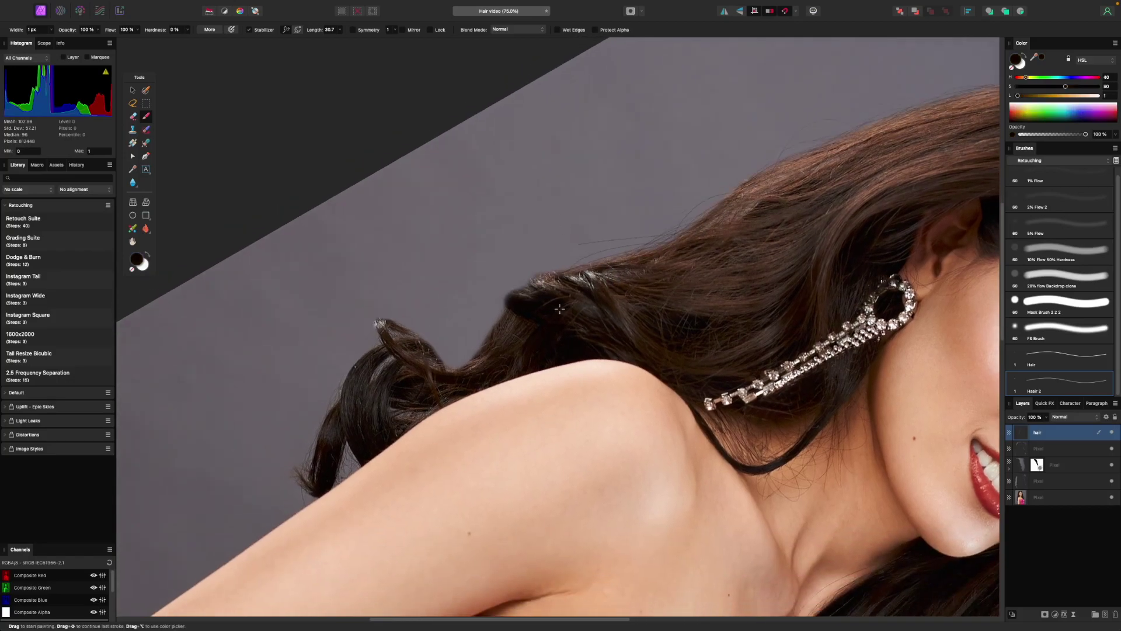
left_click(249, 30)
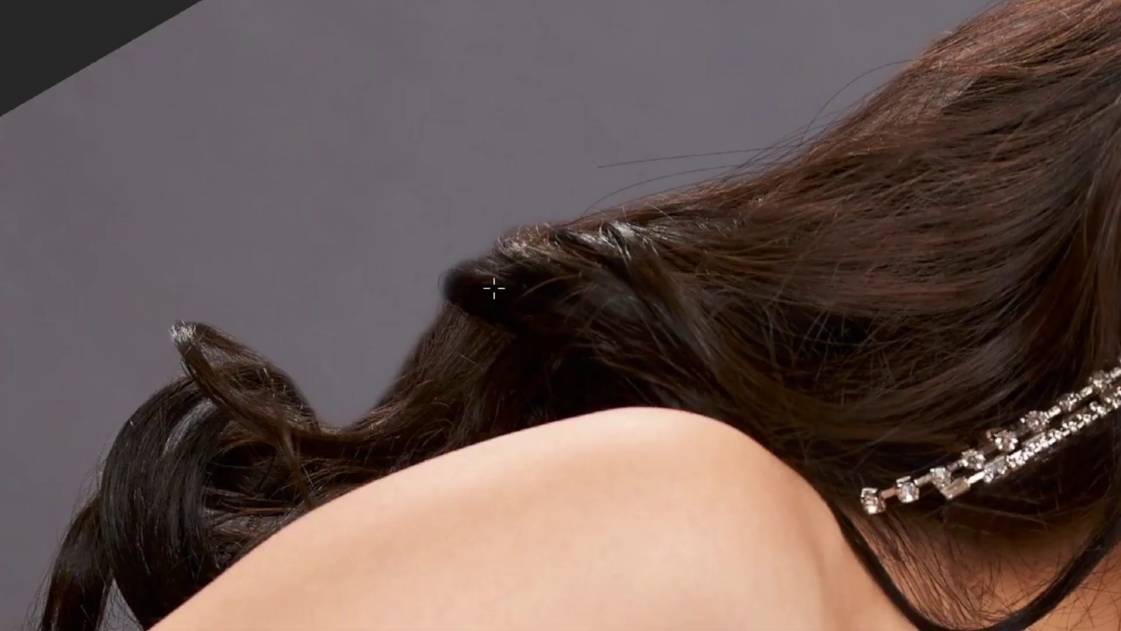
left_click_drag(528, 302, 503, 303)
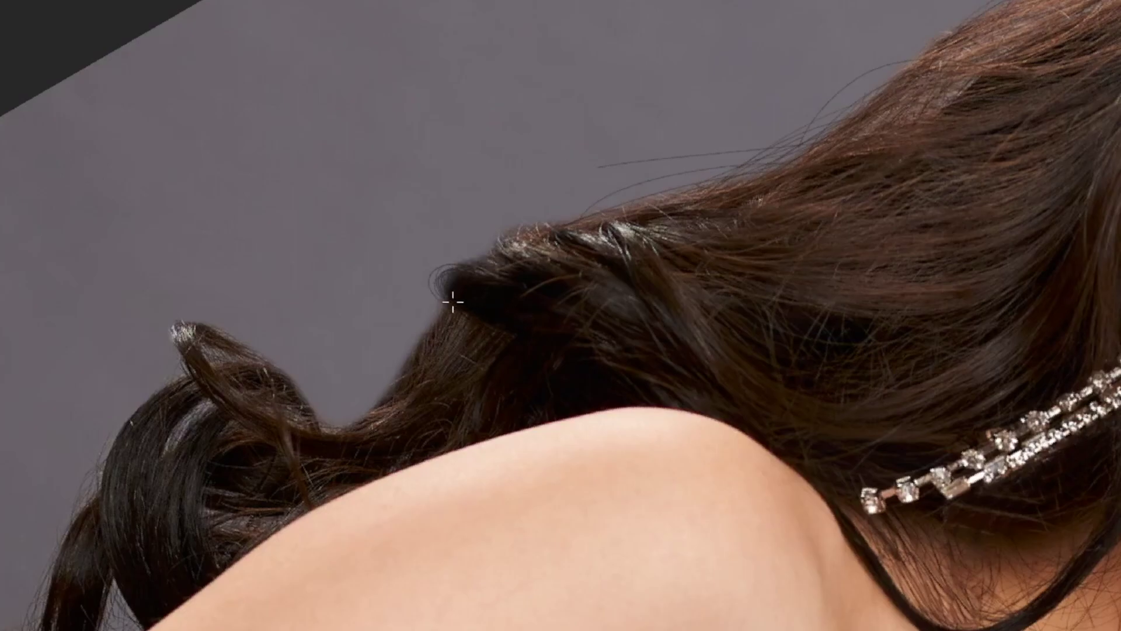
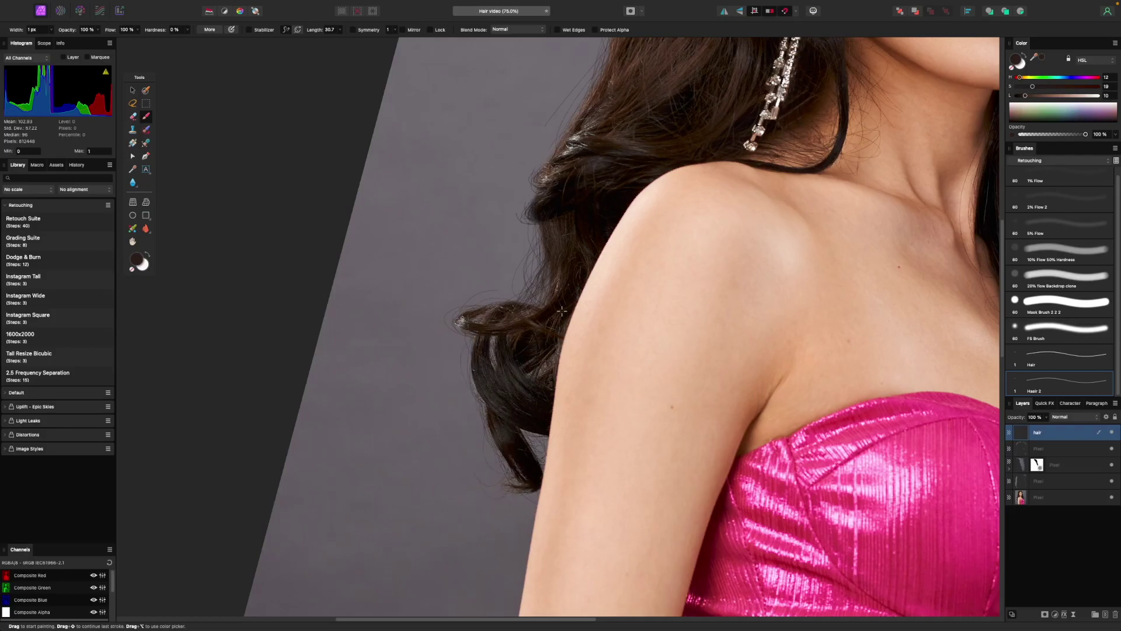
Paint fine strands along the waves beside the shoulder, sampling near-black and dark brown tones from the adjoining hair.
scroll(562, 313, "up", 5)
left_click(525, 324, "alt")
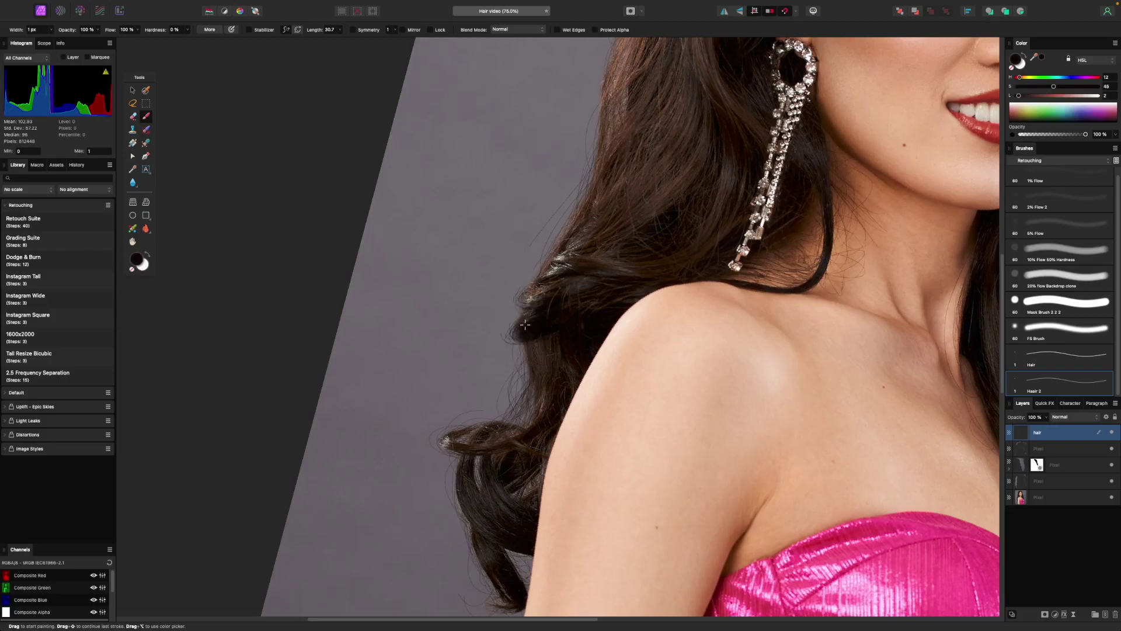
left_click_drag(535, 299, 547, 267)
left_click(551, 259, "alt")
left_click(609, 213, "alt")
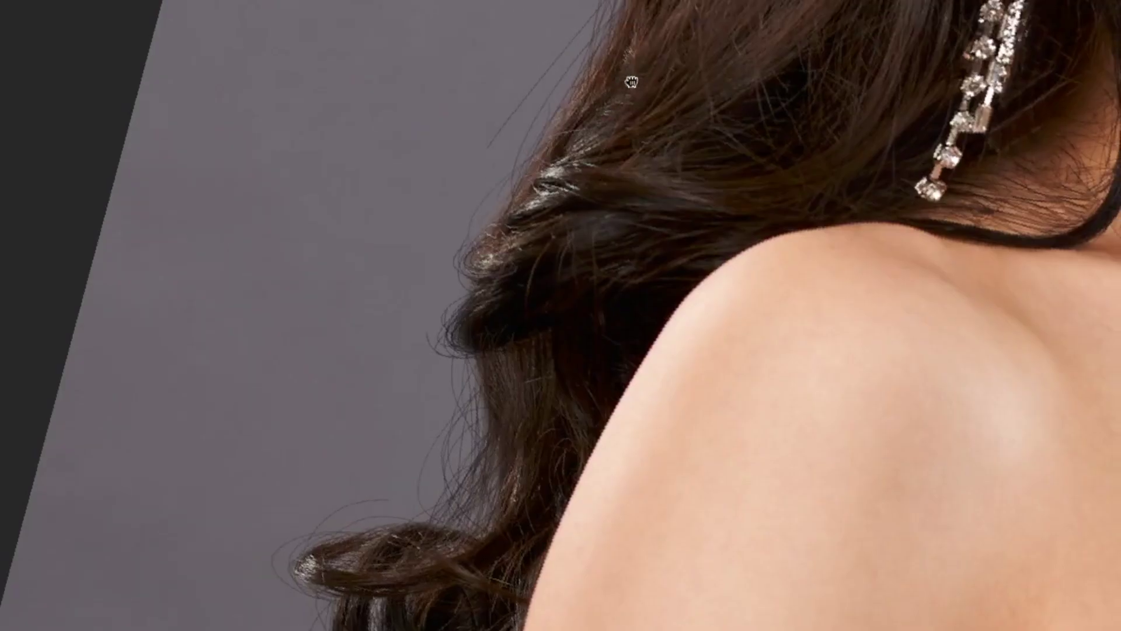
Paint reddish-brown strands along the outline between the ear and the crown, sampling the tones from that hair.
left_click_drag(636, 59, 538, 312)
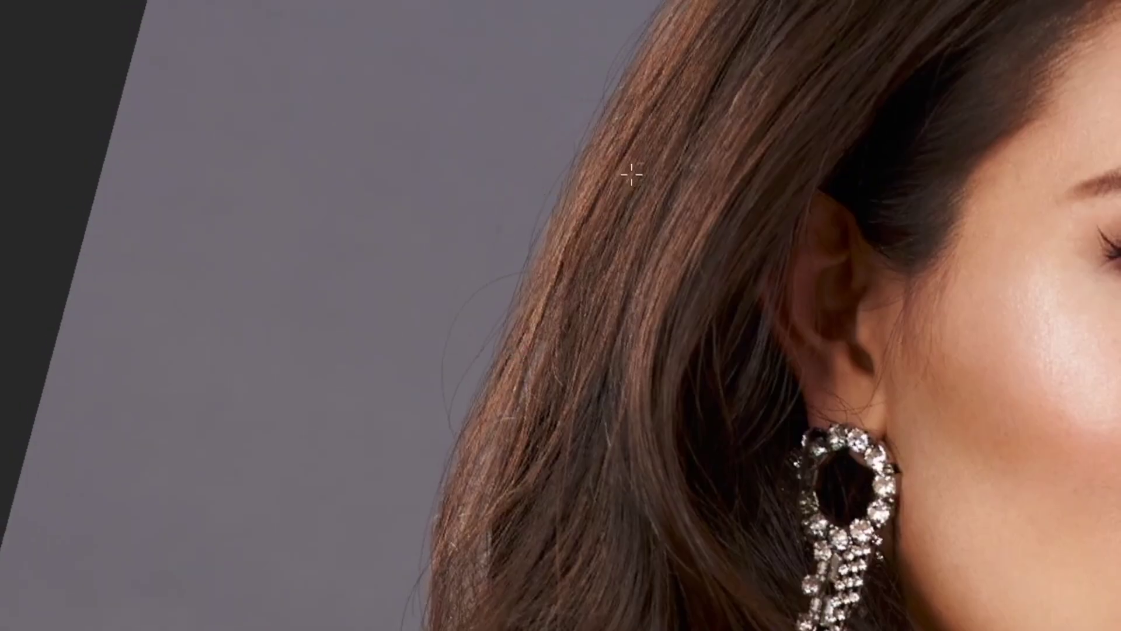
left_click(608, 151, "alt")
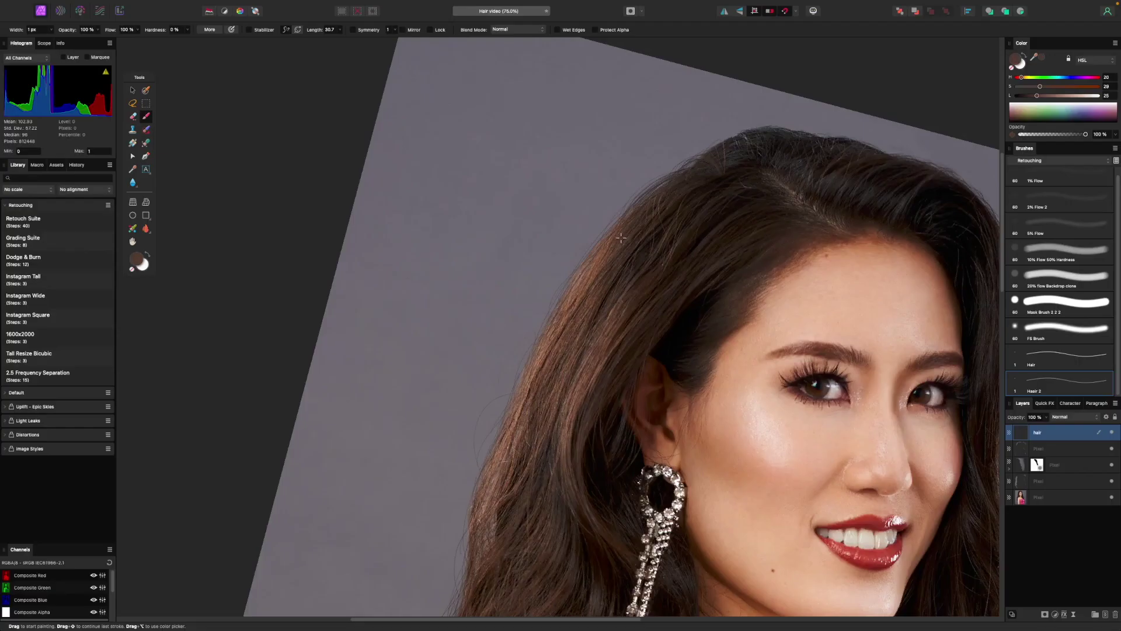
left_click(620, 237, "alt")
left_click_drag(539, 316, 619, 179)
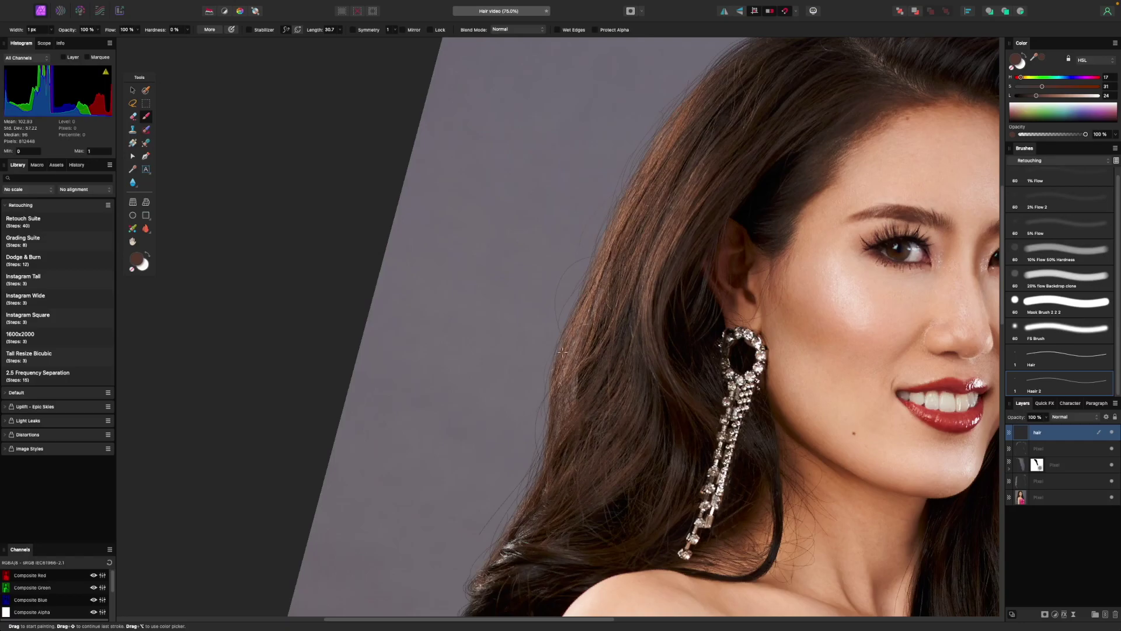
Return the canvas to upright and paint lighter brown strands along the hair outline beside the ear.
scroll(558, 416, "down", 3)
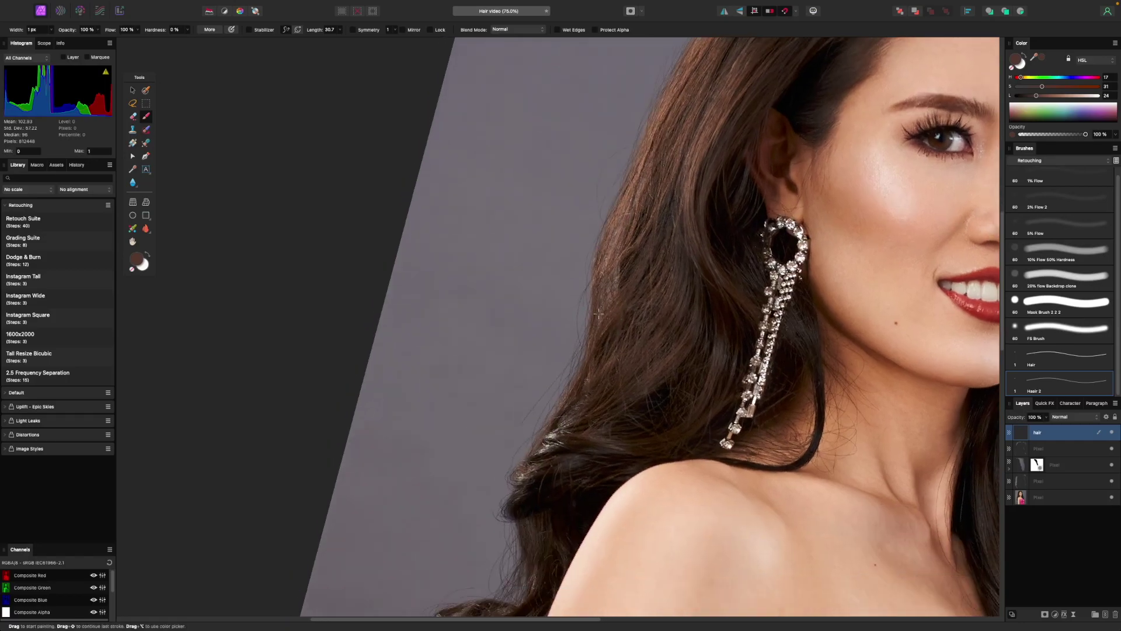
scroll(567, 359, "down", 2)
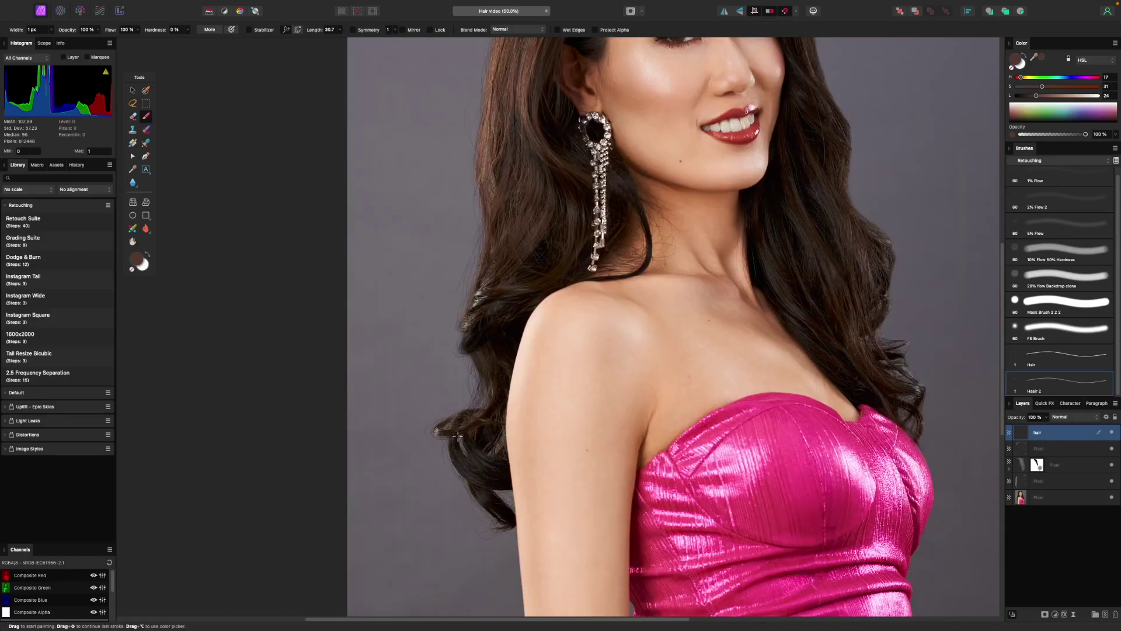
scroll(476, 241, "up", 3)
scroll(470, 262, "up", 3)
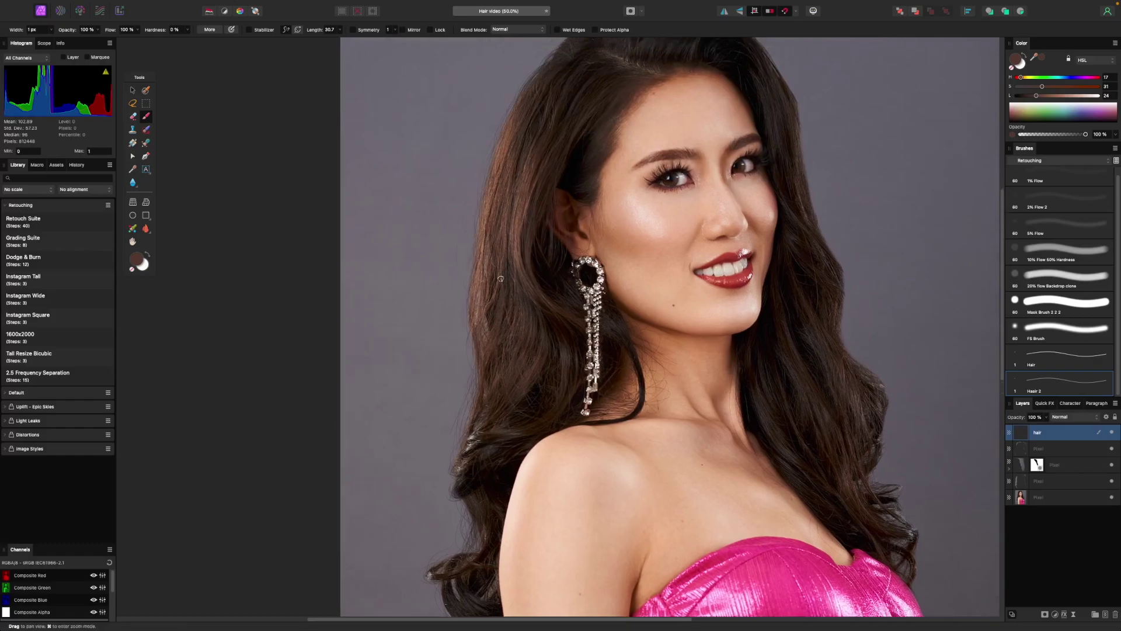
left_click_drag(511, 250, 490, 305)
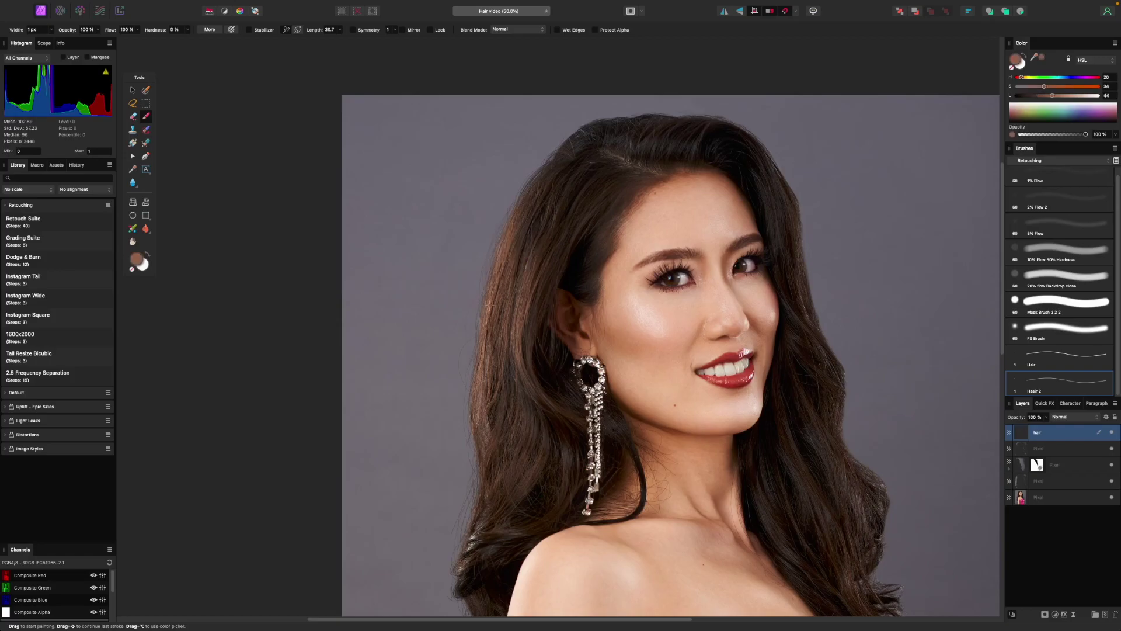
Isolate the hair layer, examine its painted strands at full view and 100 % zoom, and return to the full composite.
left_click(1027, 434, "alt")
scroll(785, 416, "down", 4)
scroll(771, 380, "left", 1)
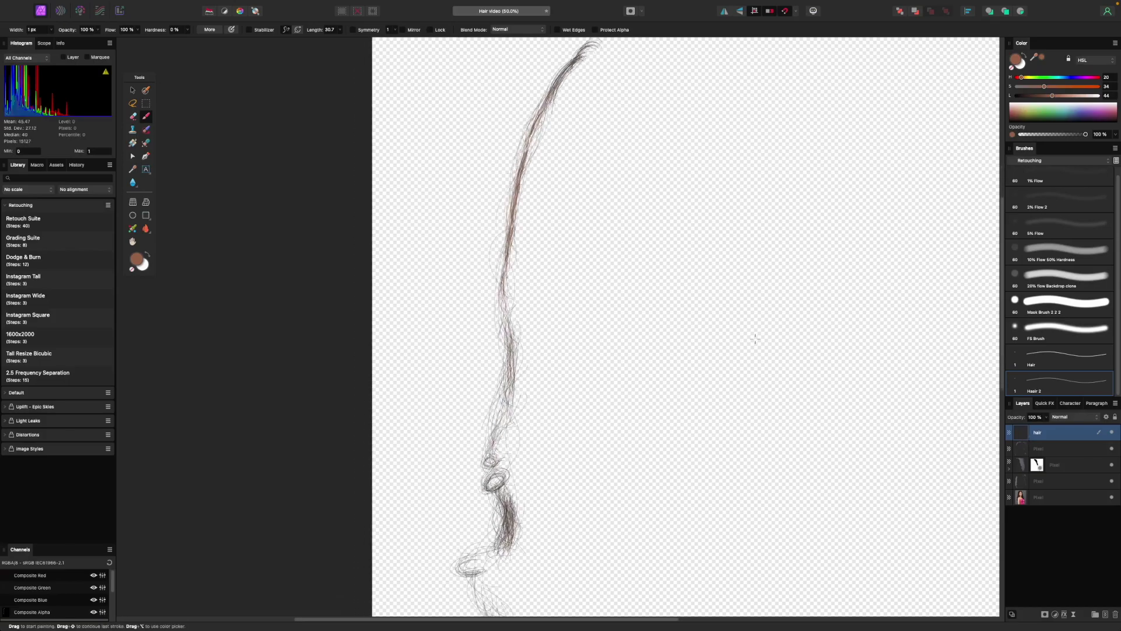
key("super+0")
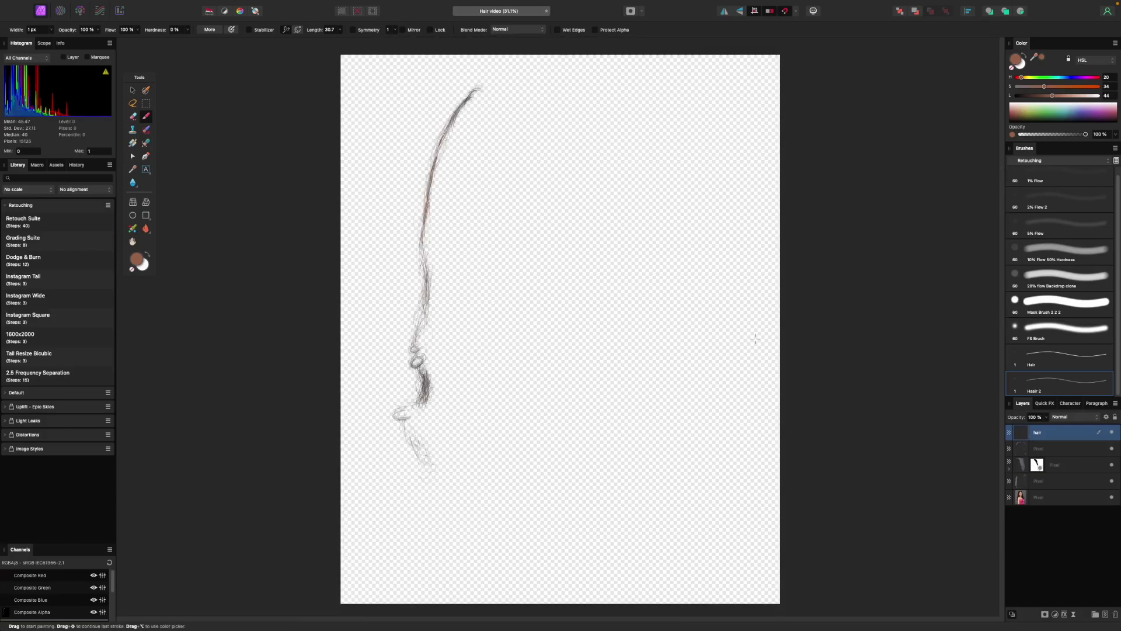
key("super+equal")
key("super+equal")
left_click_drag(612, 371, 904, 470)
key("super+equal")
left_click_drag(691, 243, 687, 442)
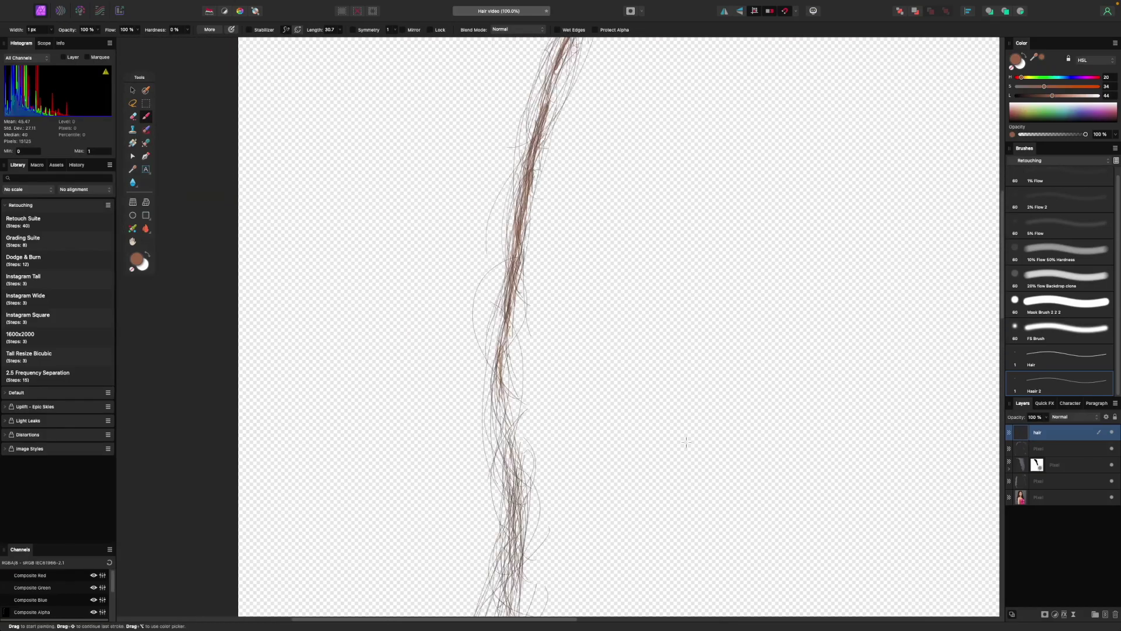
key("super+0")
left_click(1023, 449)
left_click(1023, 435)
Paint more strands around the lower curls beside the arm, sampling near-black and brown tones from the curls.
key("super+equal")
key("super+equal")
scroll(480, 286, "left", 5)
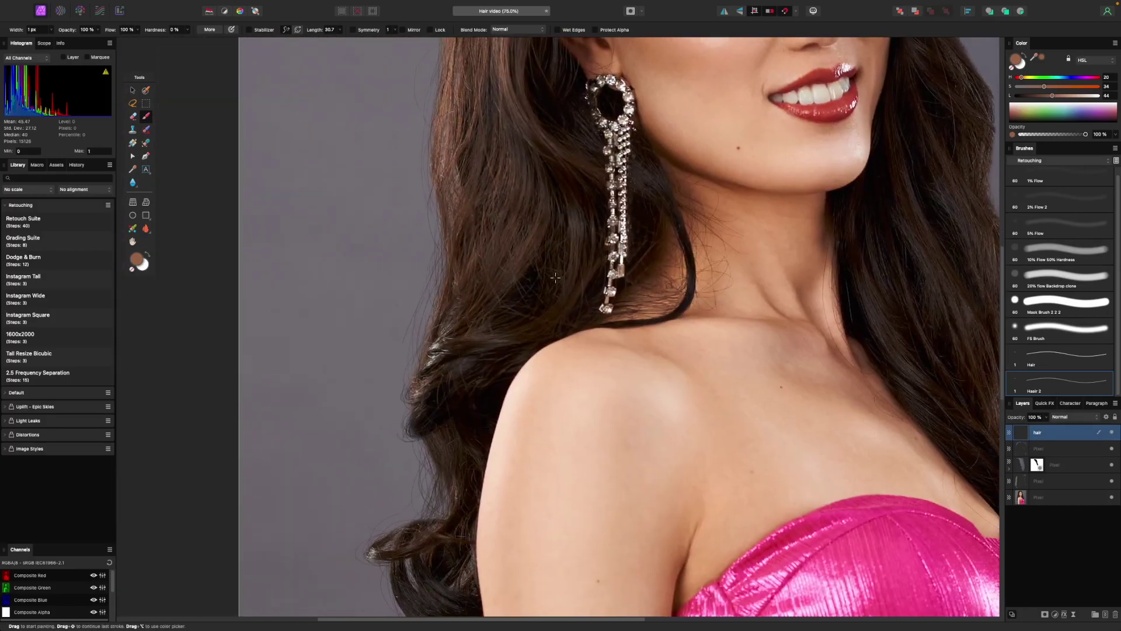
scroll(625, 183, "down", 2)
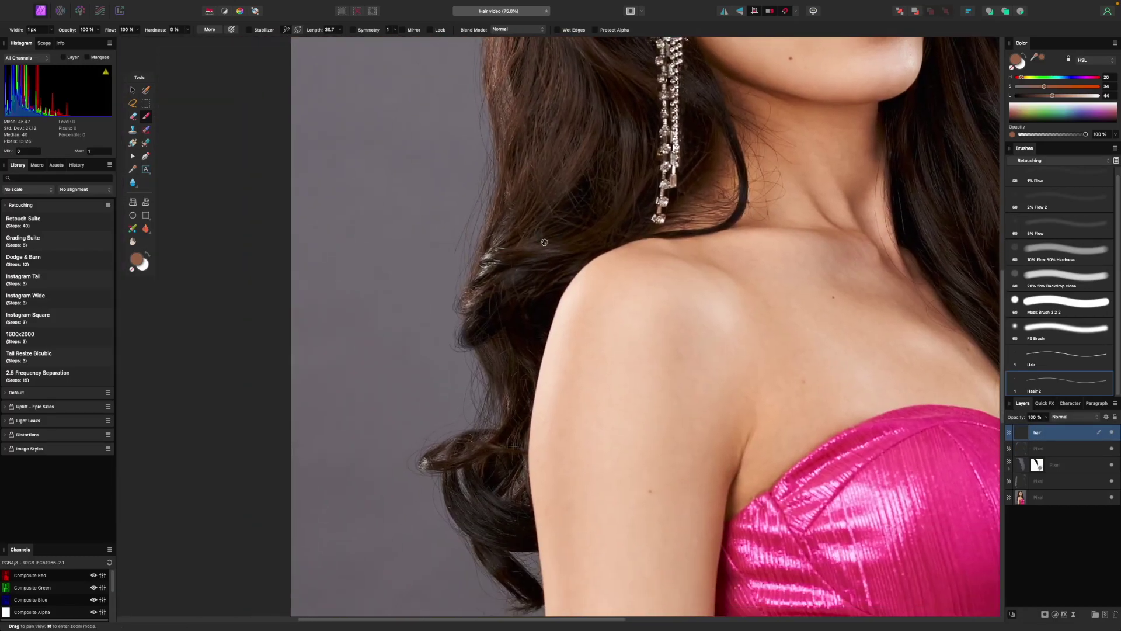
left_click(489, 325, "alt")
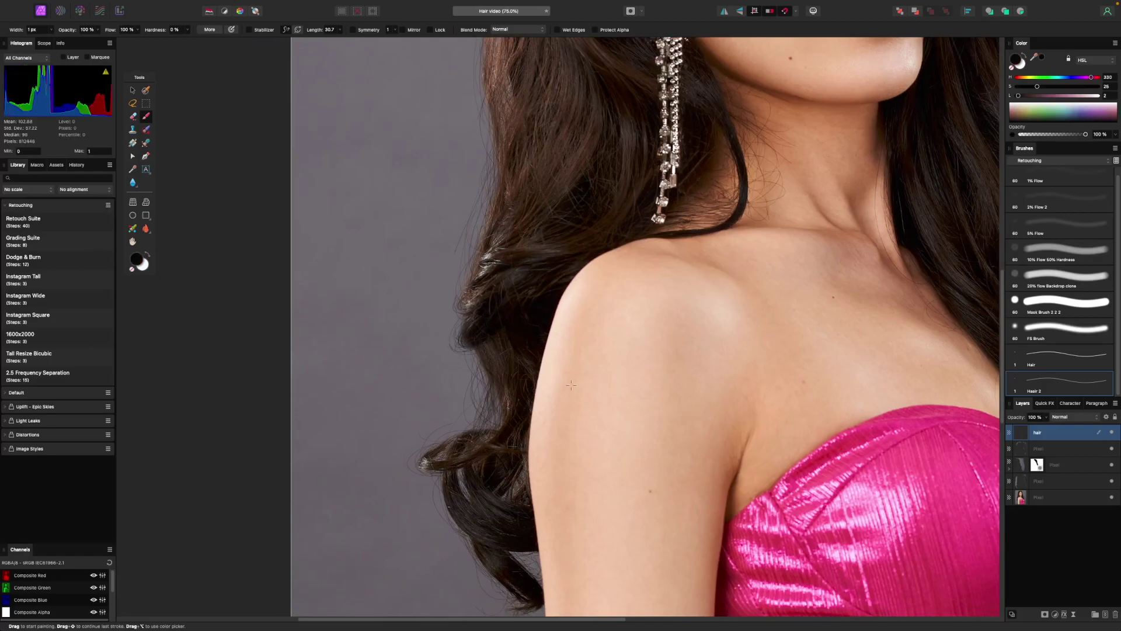
scroll(502, 302, "right", 10)
scroll(526, 302, "left", 9)
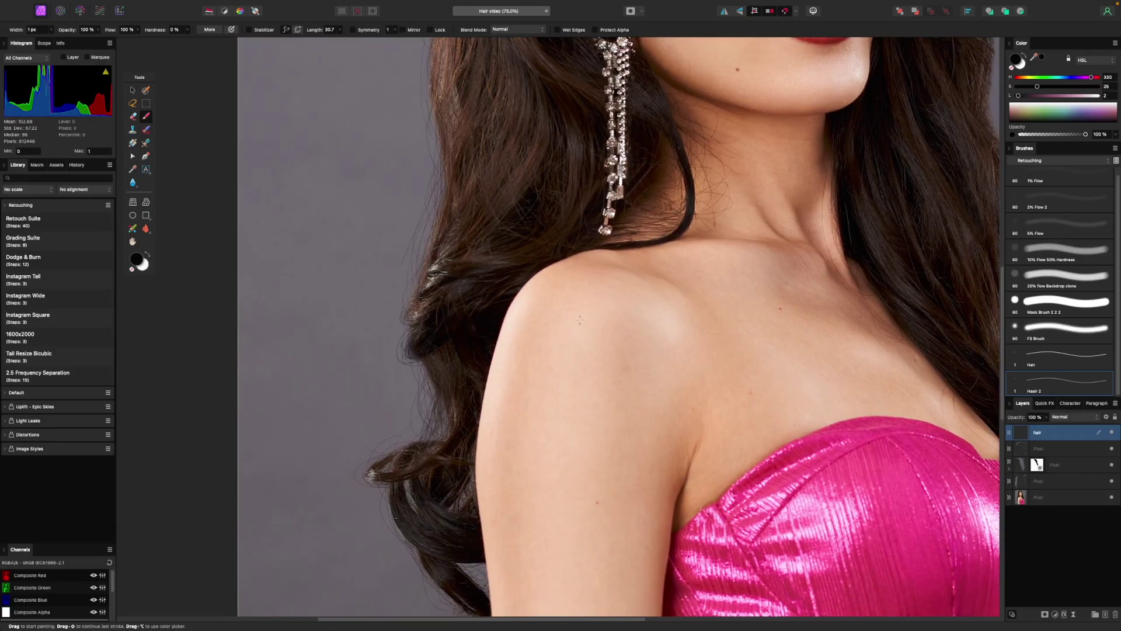
left_click(429, 445, "alt")
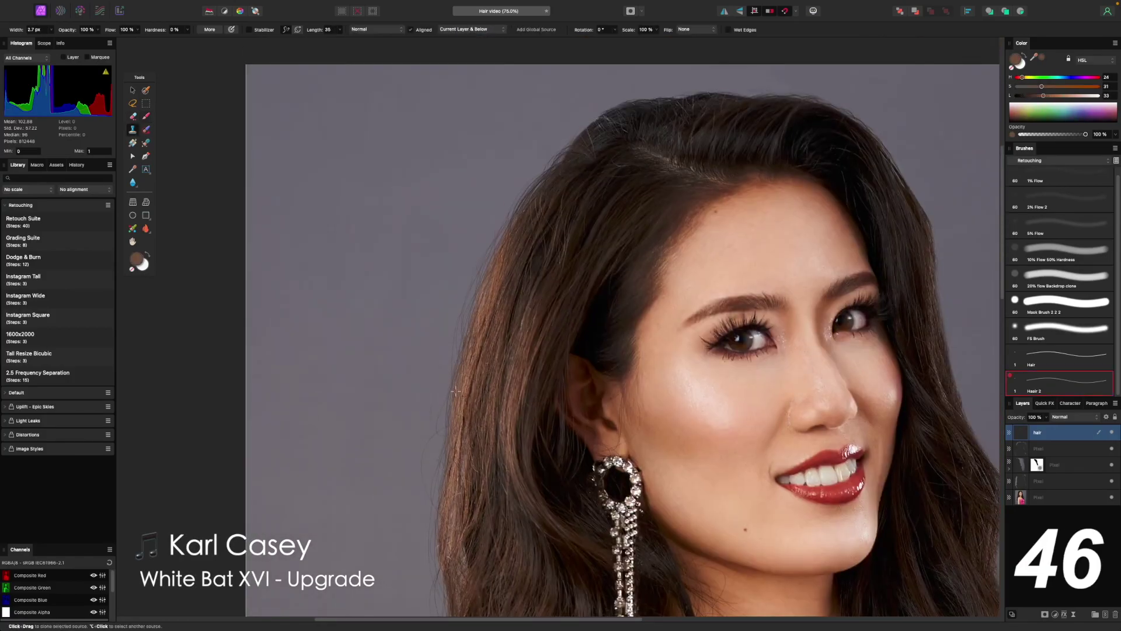
Reduce the Clone Brush width for touching up the hair outline, and return to the Paint Brush.
key("bracketleft")
key("bracketleft")
key("bracketleft")
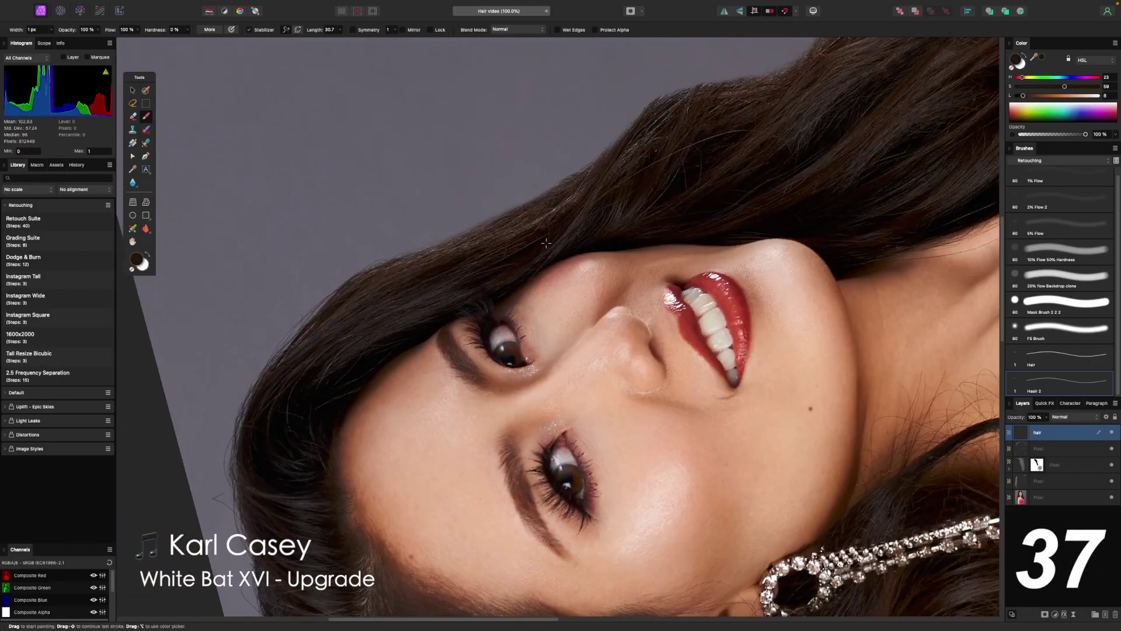
key("s")
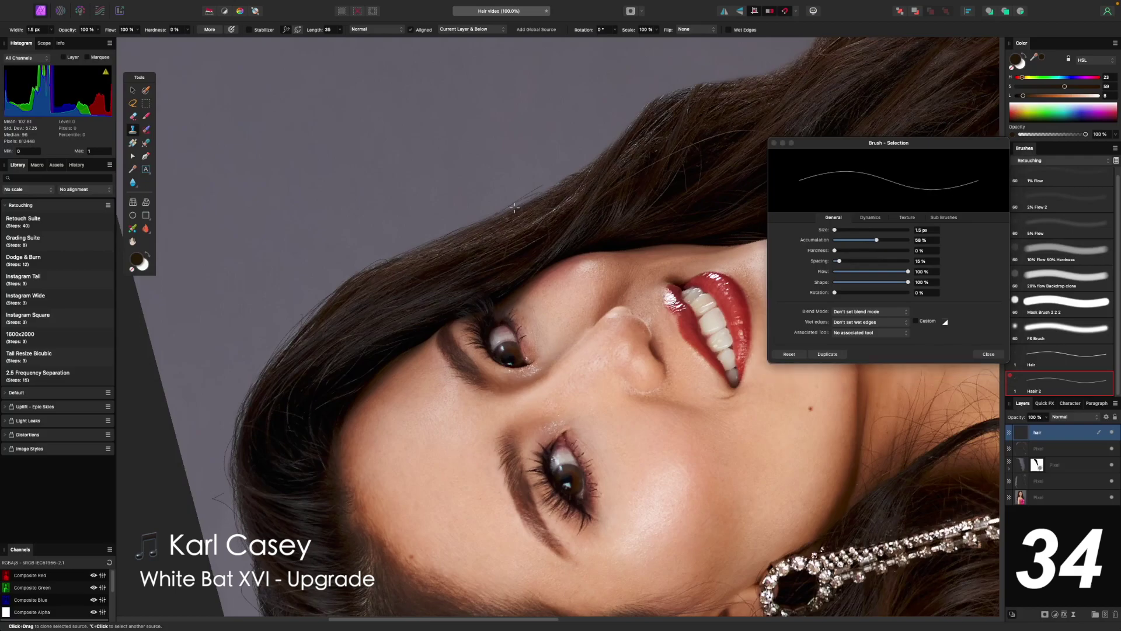
key("b")
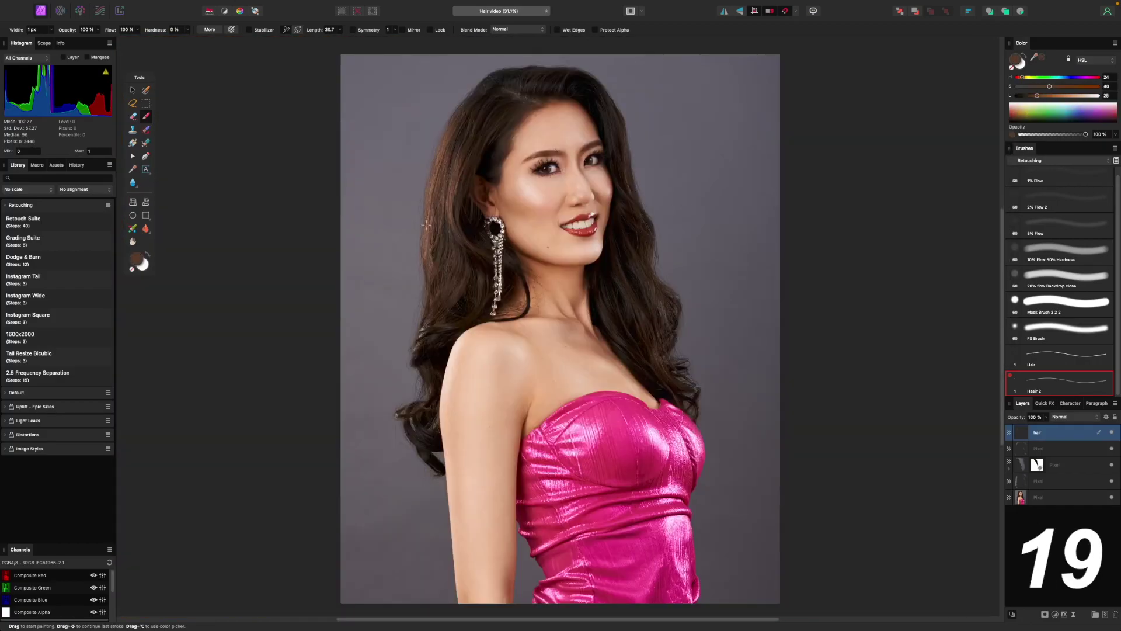
Paint strands along the outline on the earring side of the hair, sampling medium and dark brown tones nearby.
left_click(427, 225, "alt")
left_click_drag(404, 248, 411, 301)
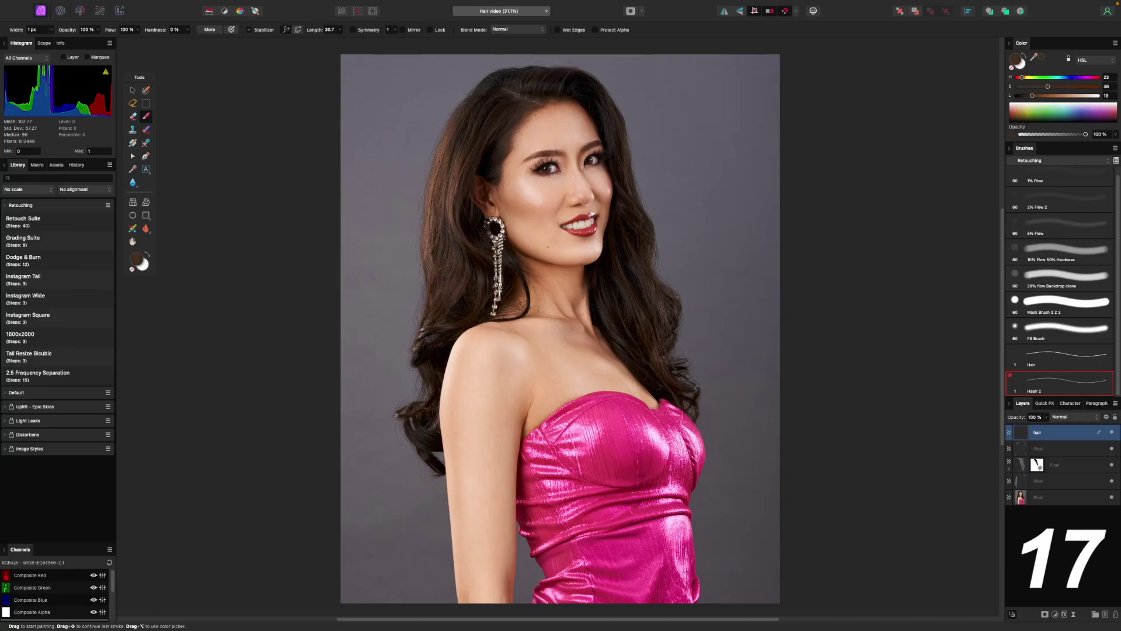
scroll(412, 404, "up", 3)
left_click(461, 234, "alt")
left_click(470, 201, "alt")
left_click(444, 239, "alt")
Sample dark tones down the hair opposite the earring and touch up the strands along its lower waves.
left_click(630, 280, "alt")
left_click(613, 245, "alt")
scroll(622, 280, "down", 2)
left_click(639, 327, "alt")
left_click(644, 361, "alt")
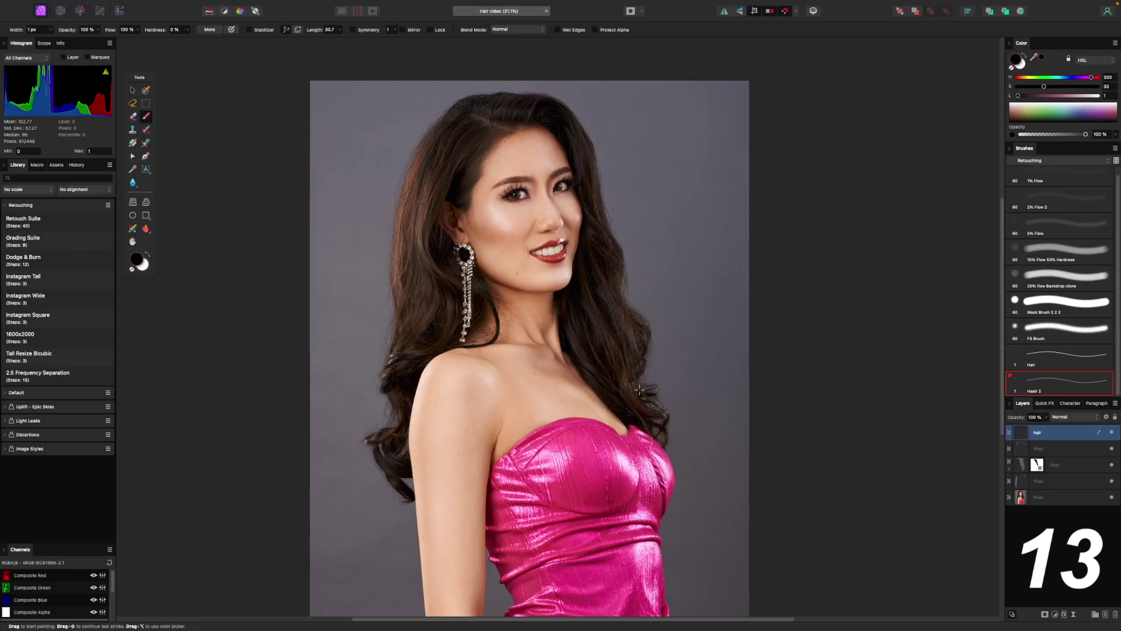
Shift the painting colour to a very dark reddish brown and open the settings of the Hair 2 brush.
left_click_drag(1091, 87, 1042, 87)
left_click_drag(1020, 96, 1029, 96)
double_click(1060, 383)
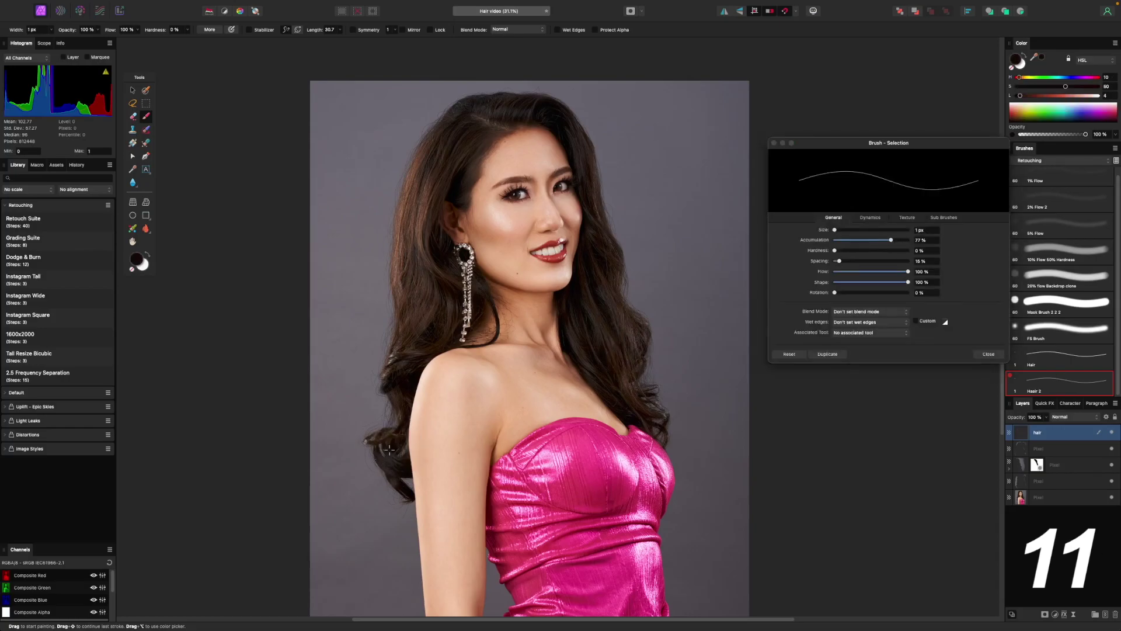
Rotate the view, enable the stabilizer and paint dark brown strands around the crown outline, closing the brush settings.
scroll(395, 329, "up", 2)
scroll(395, 329, "up", 3)
left_click(411, 312, "alt")
scroll(443, 281, "up", 5)
left_click(249, 30)
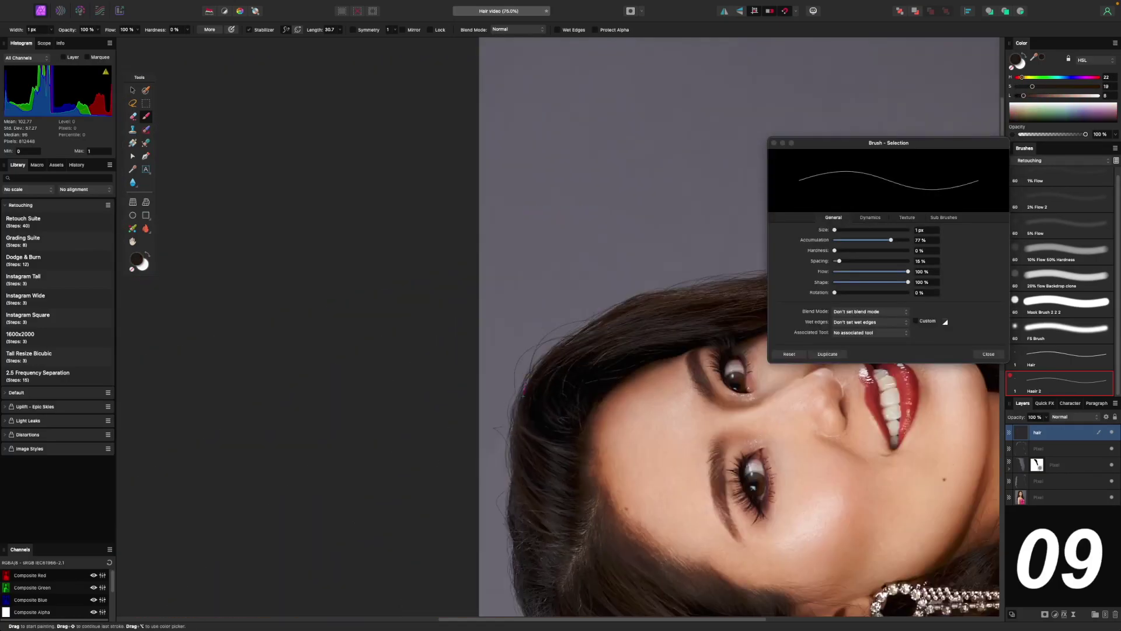
left_click_drag(533, 353, 540, 391)
left_click(988, 353)
Paint flyaway strands along the rotated outline from the cheek to the lower waves, sampling brown tones from the hair.
scroll(808, 386, "right", 5)
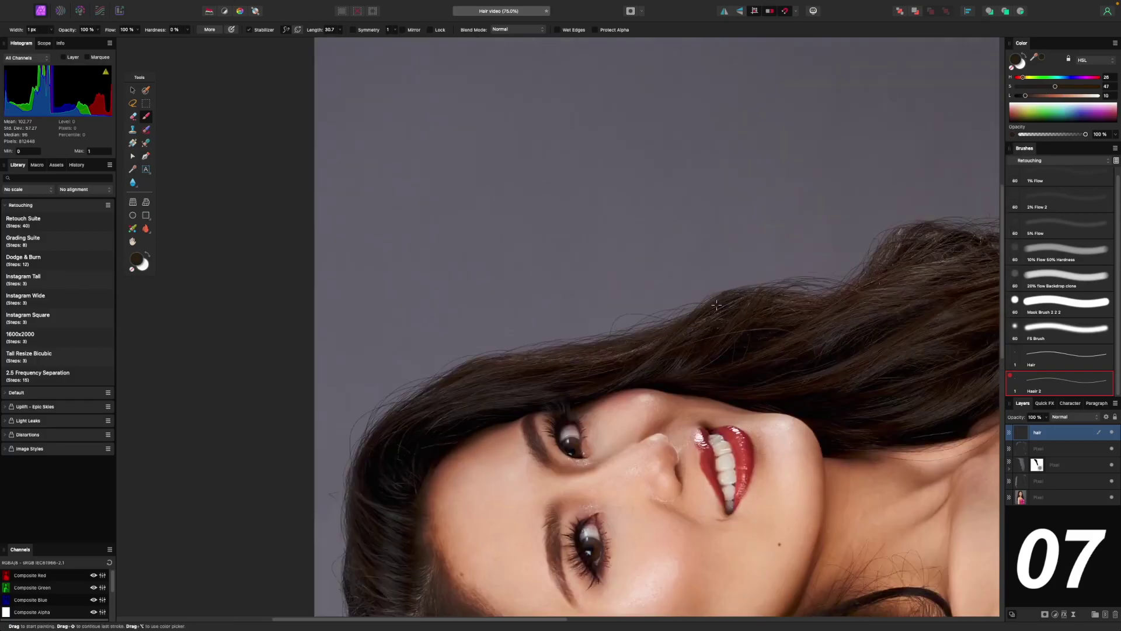
left_click(734, 313, "alt")
left_click_drag(727, 288, 764, 281)
scroll(709, 307, "right", 3)
scroll(709, 307, "right", 3)
left_click(694, 327, "alt")
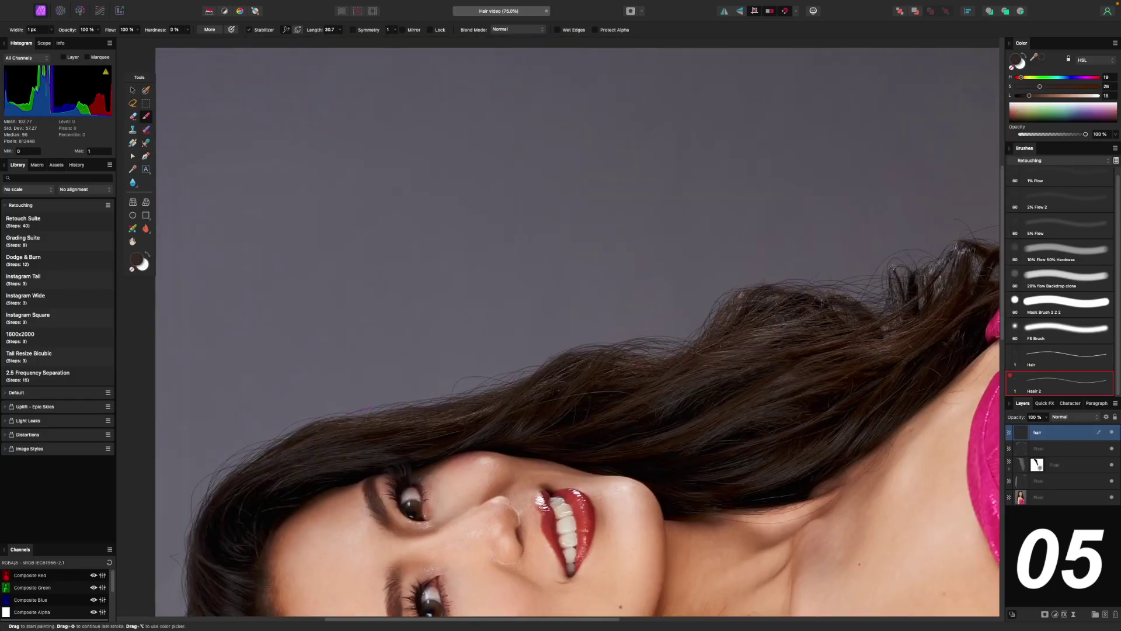
Switch to a light beige tone for highlight strands, and resample dark brown from the hair above the forehead.
scroll(679, 300, "left", 6)
left_click(1042, 103)
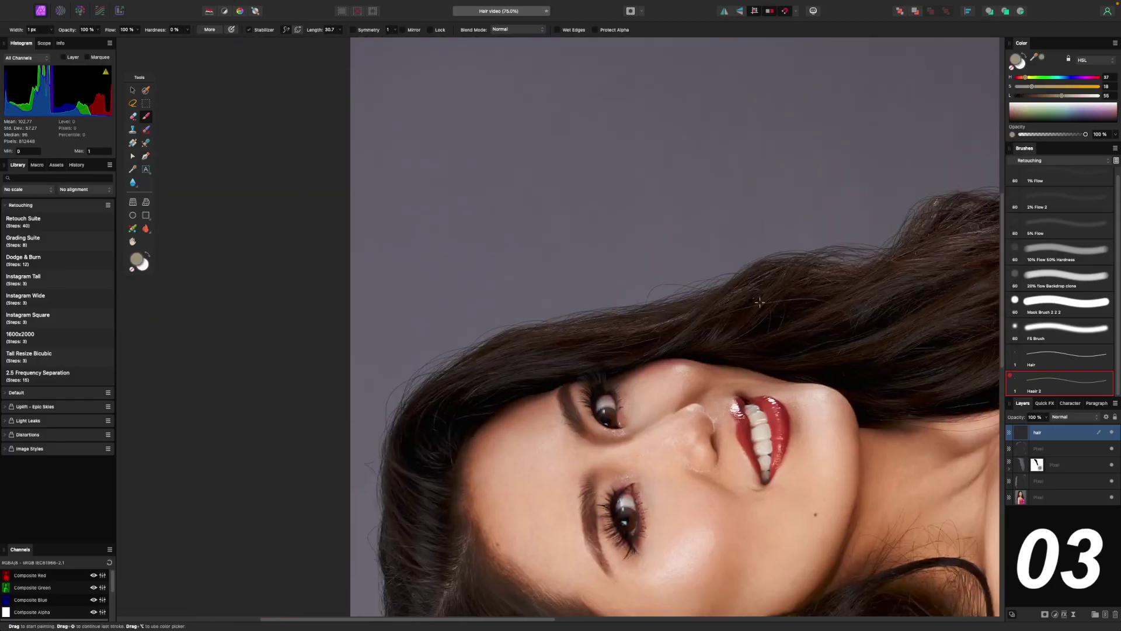
left_click(511, 376, "alt")
Review the upright portrait at full view and zoomed in on the painted strands around the ear and crown.
key("super+0")
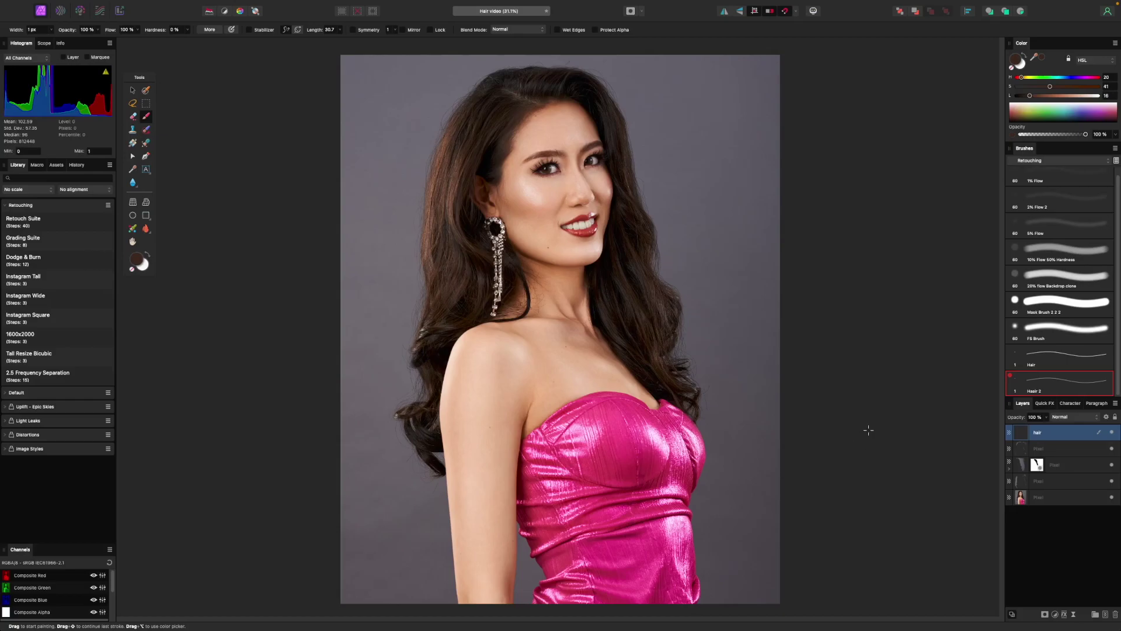
key("super+plus")
left_click_drag(696, 329, 725, 474)
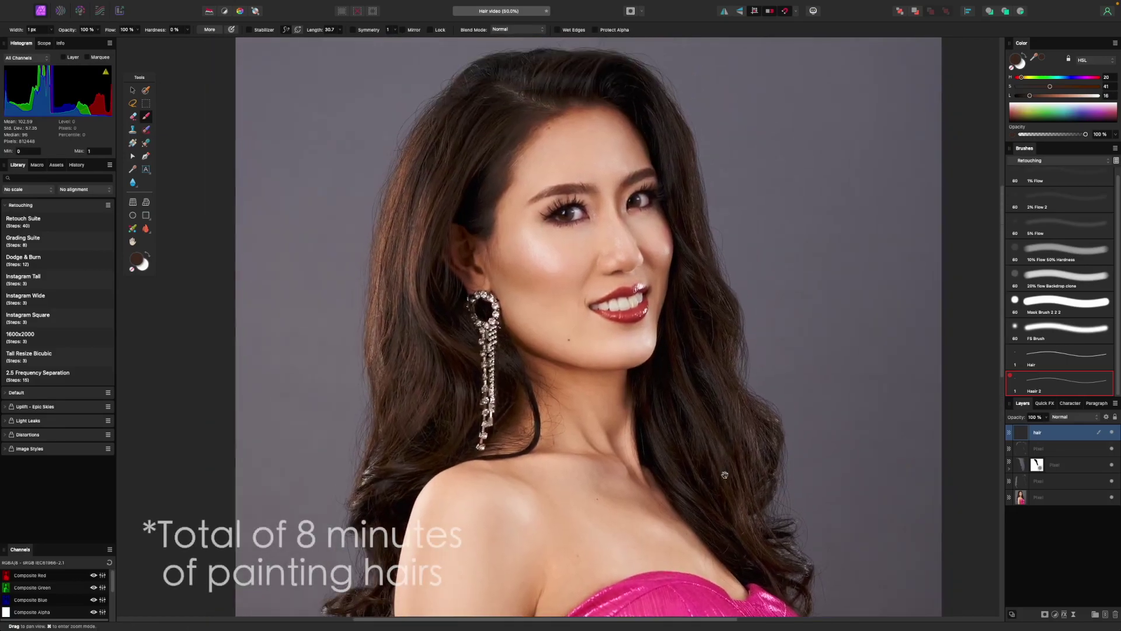
left_click_drag(491, 331, 626, 408)
key("super+plus")
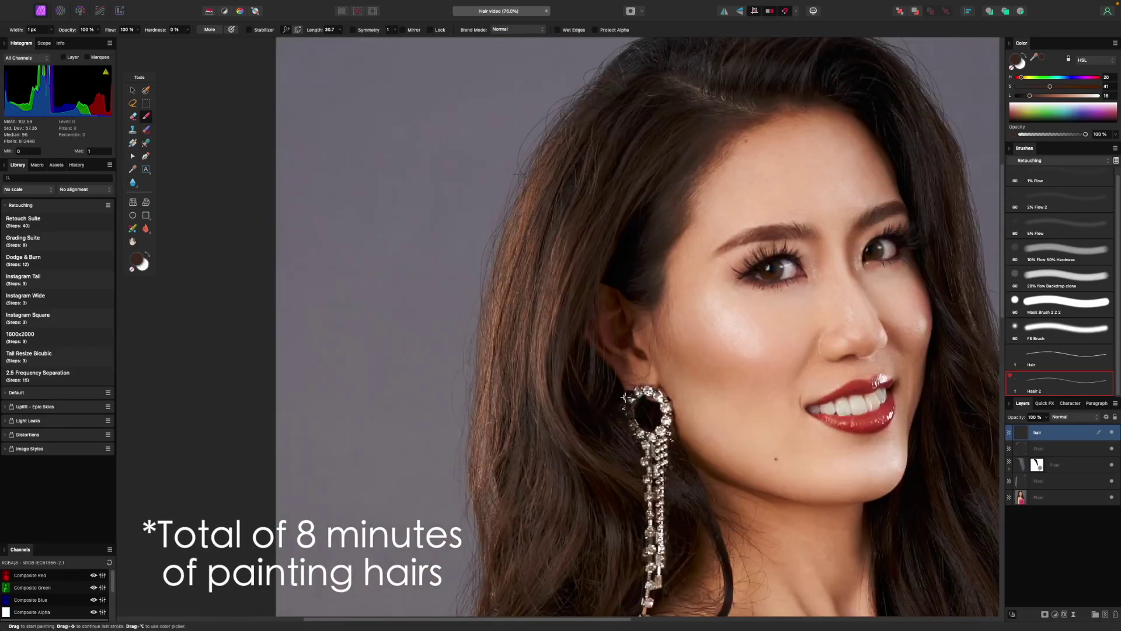
left_click_drag(644, 211, 601, 339)
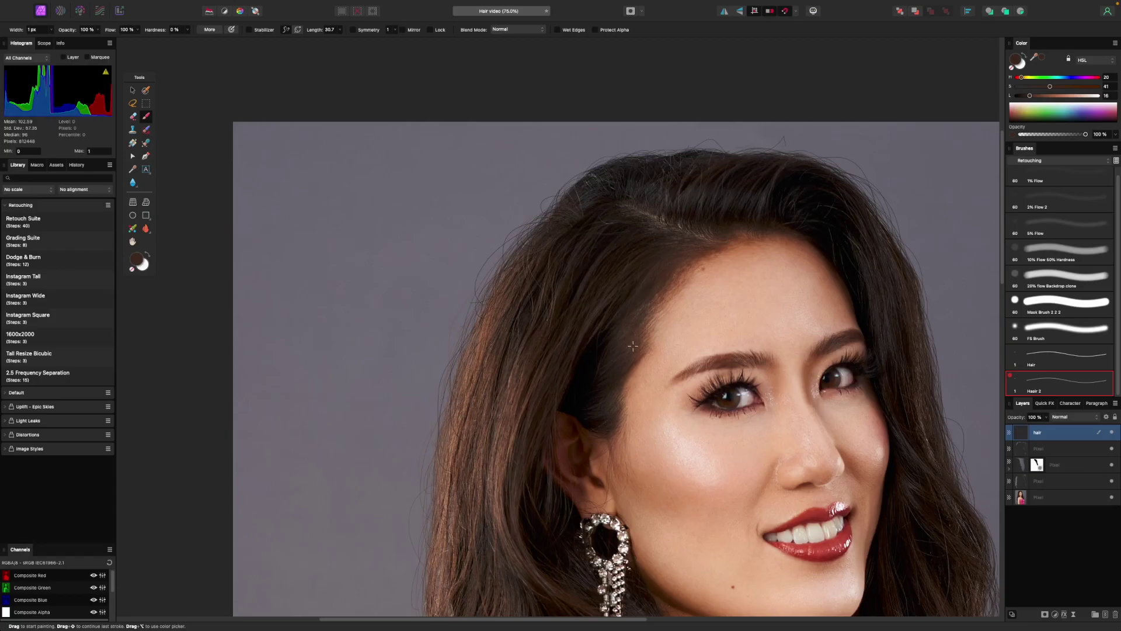
Sample several brown tones from the hair on the earring side, between the lower curls and the temple.
key("super+0")
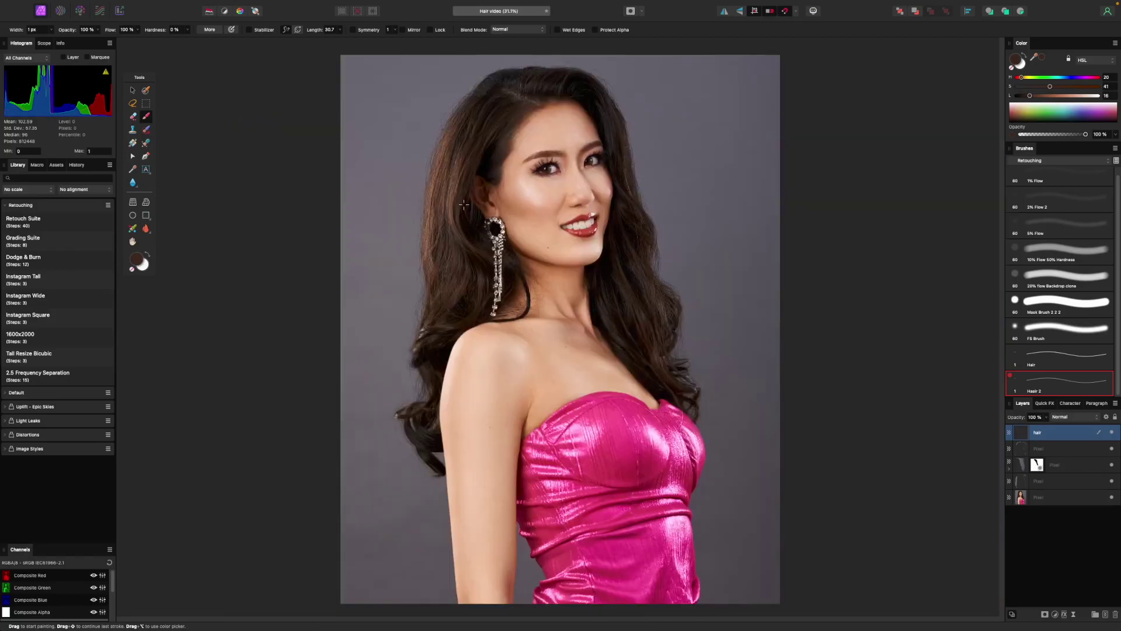
scroll(487, 317, "up", 4)
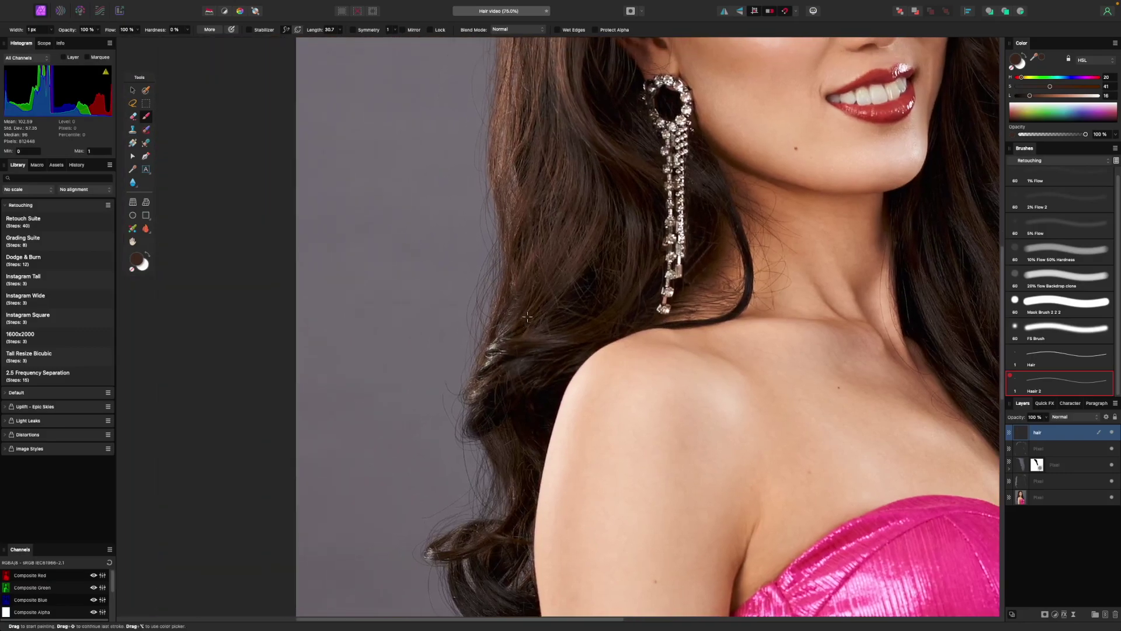
left_click(531, 288, "alt")
key("super+0")
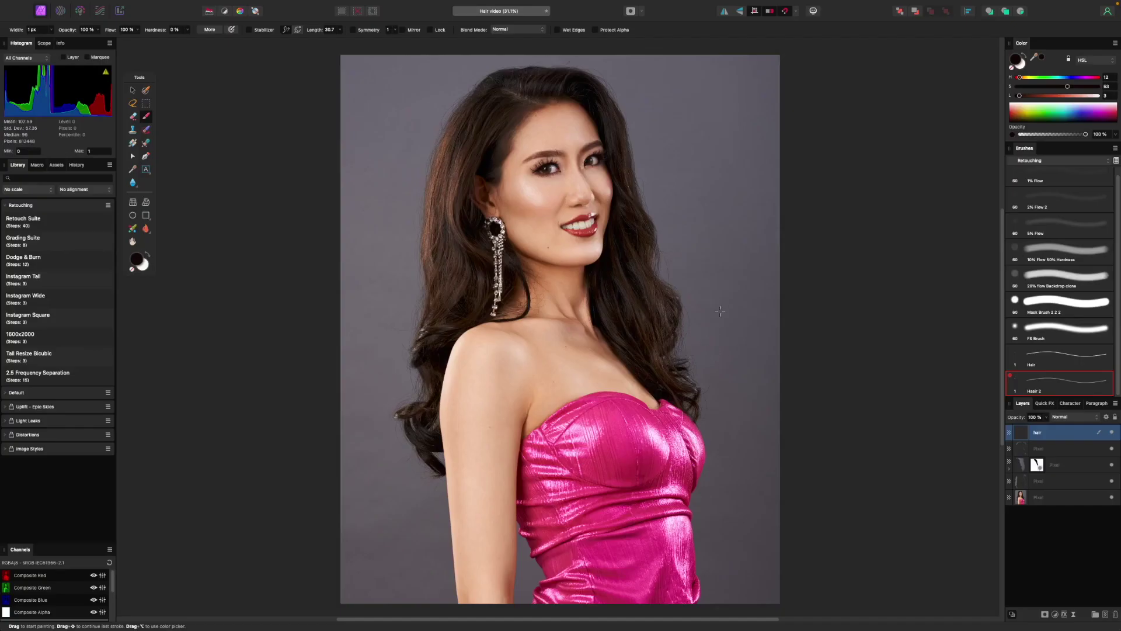
left_click(424, 365, "alt")
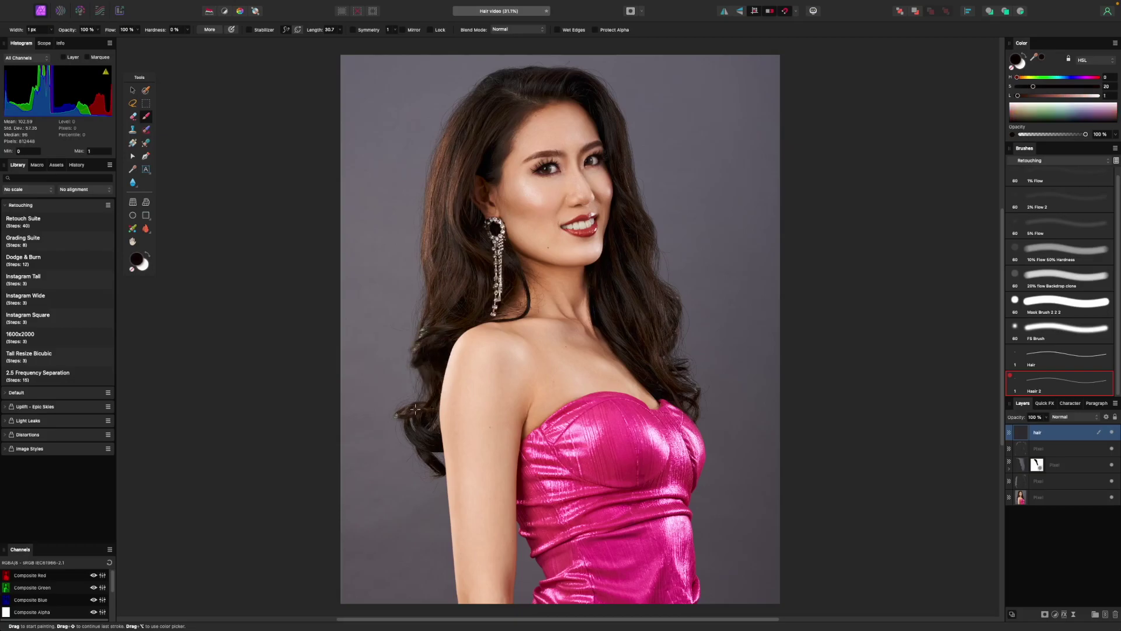
left_click(416, 430, "alt")
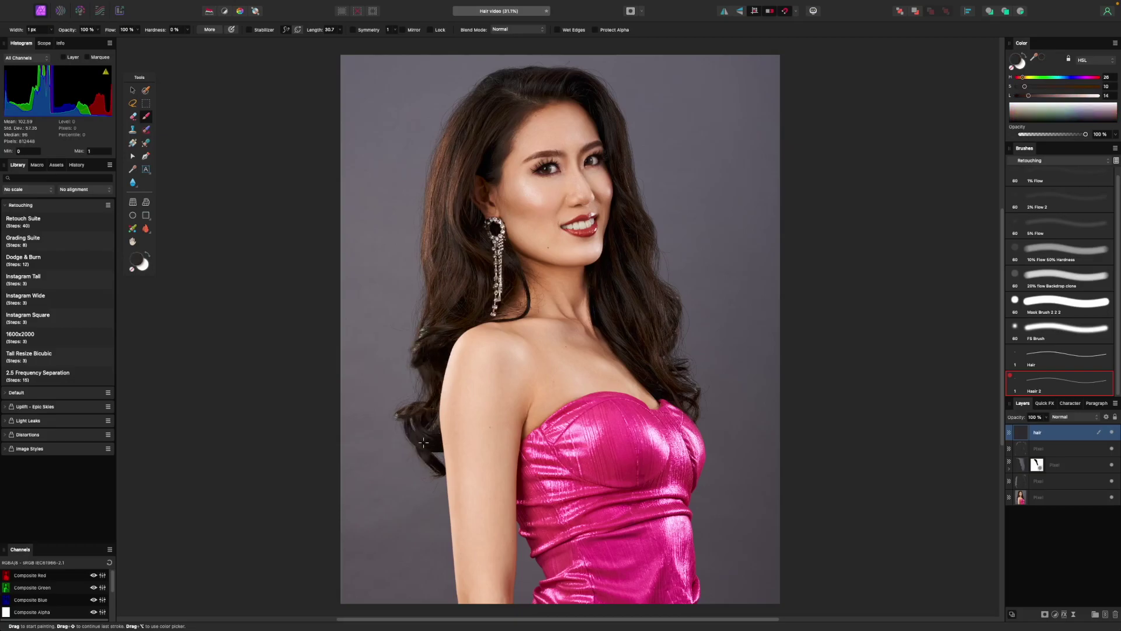
left_click(424, 268, "alt")
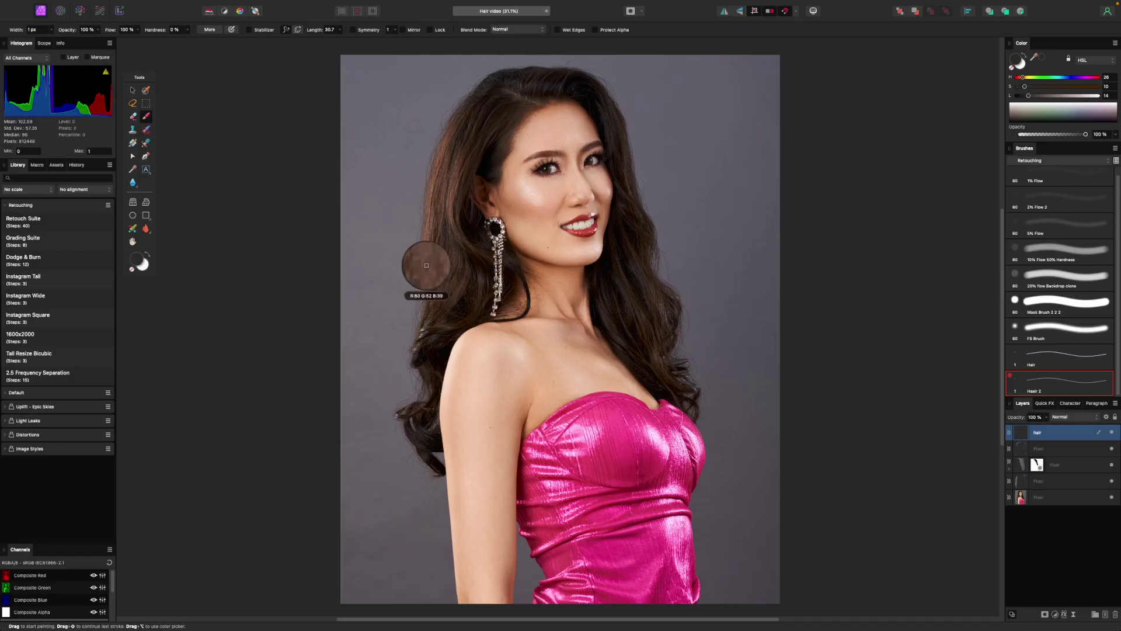
left_click(431, 232, "alt")
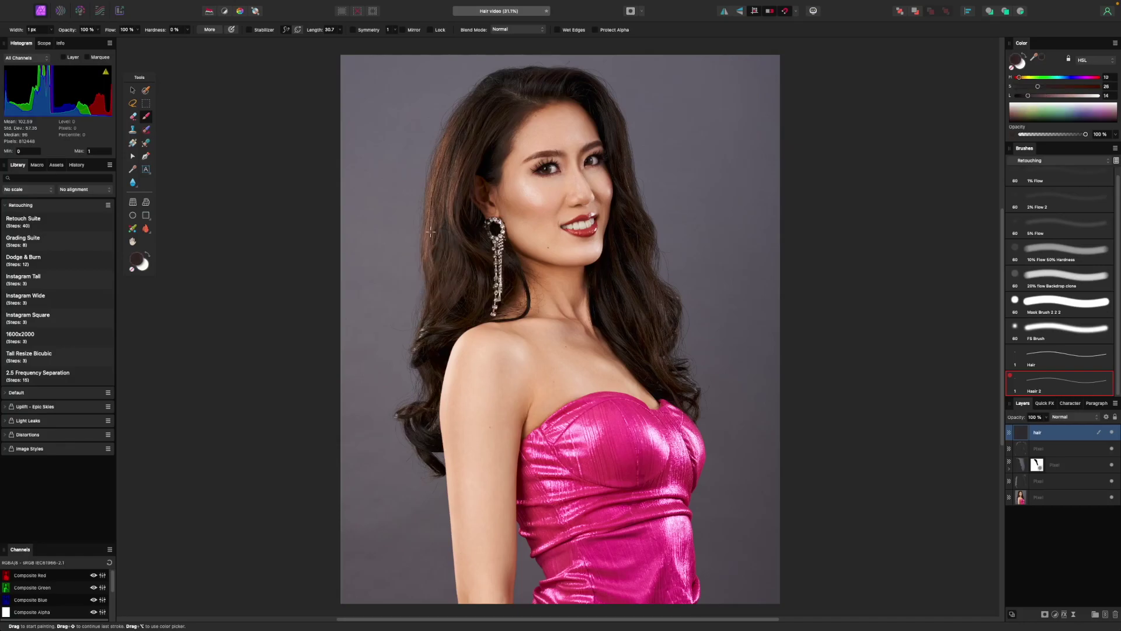
left_click(449, 168, "alt")
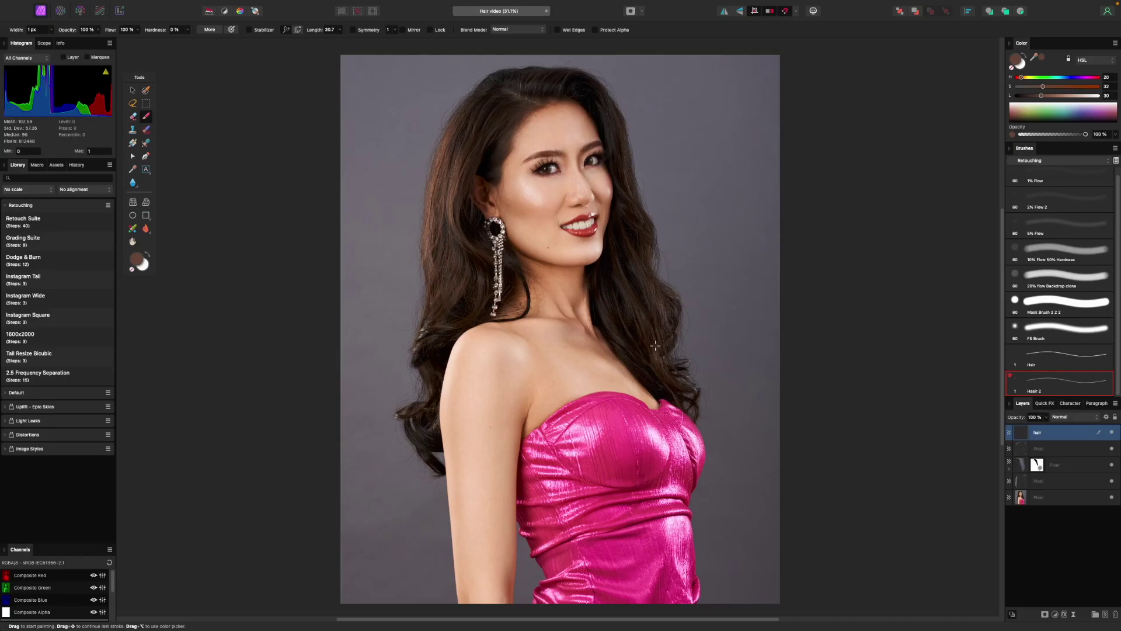
Sample dark brown tones from the hair on the far side, ending with the hair beside the eye.
left_click(671, 300, "alt")
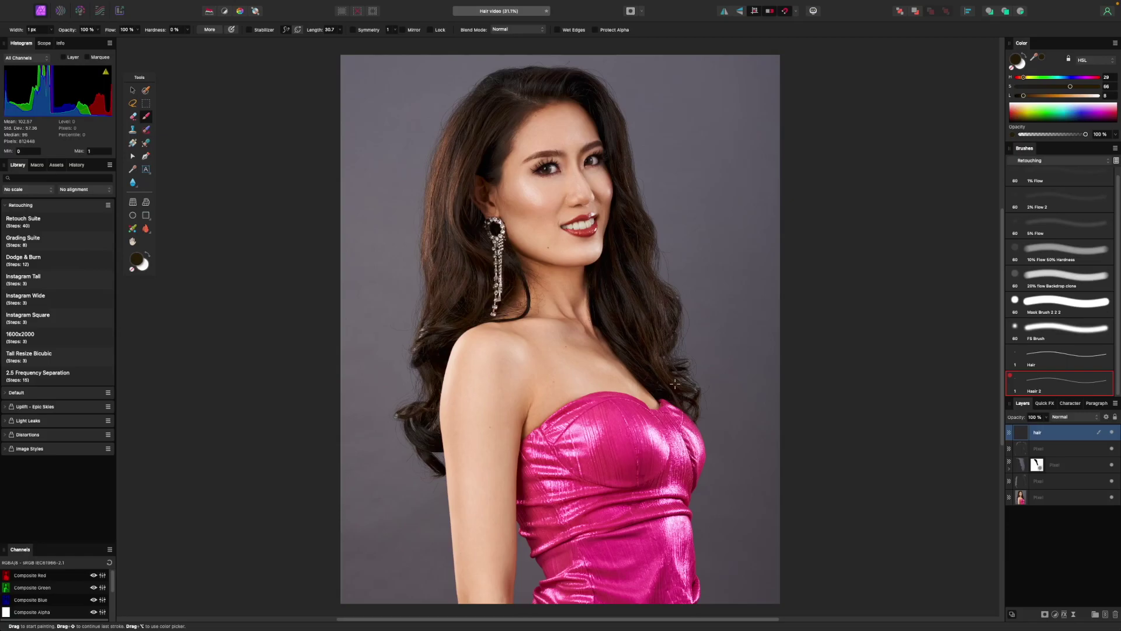
left_click(643, 211, "alt")
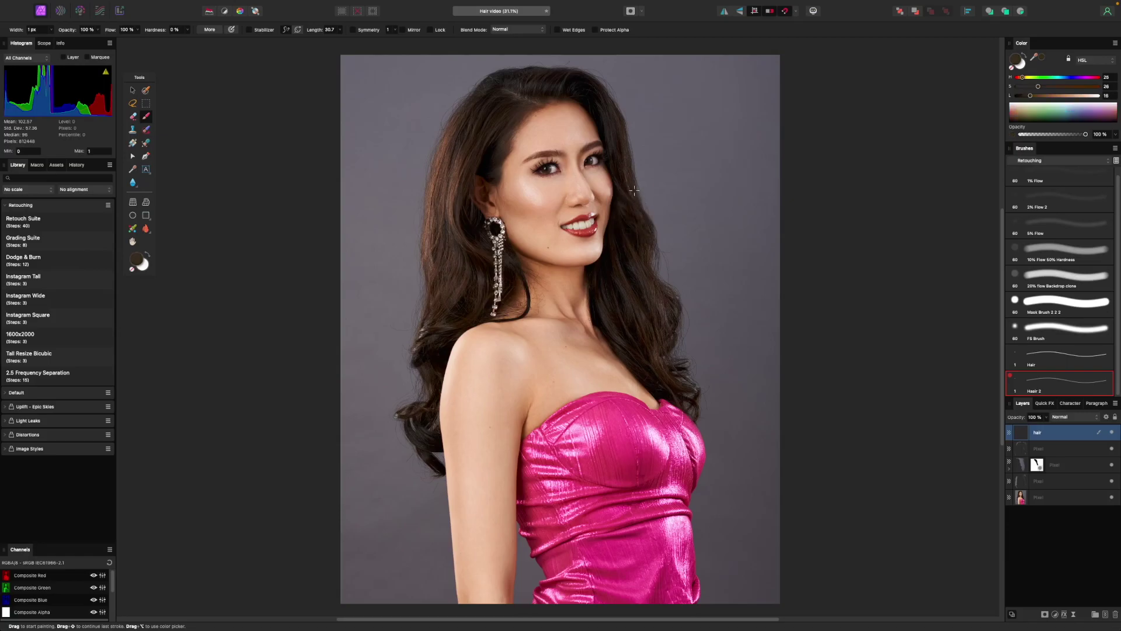
left_click(624, 142, "alt")
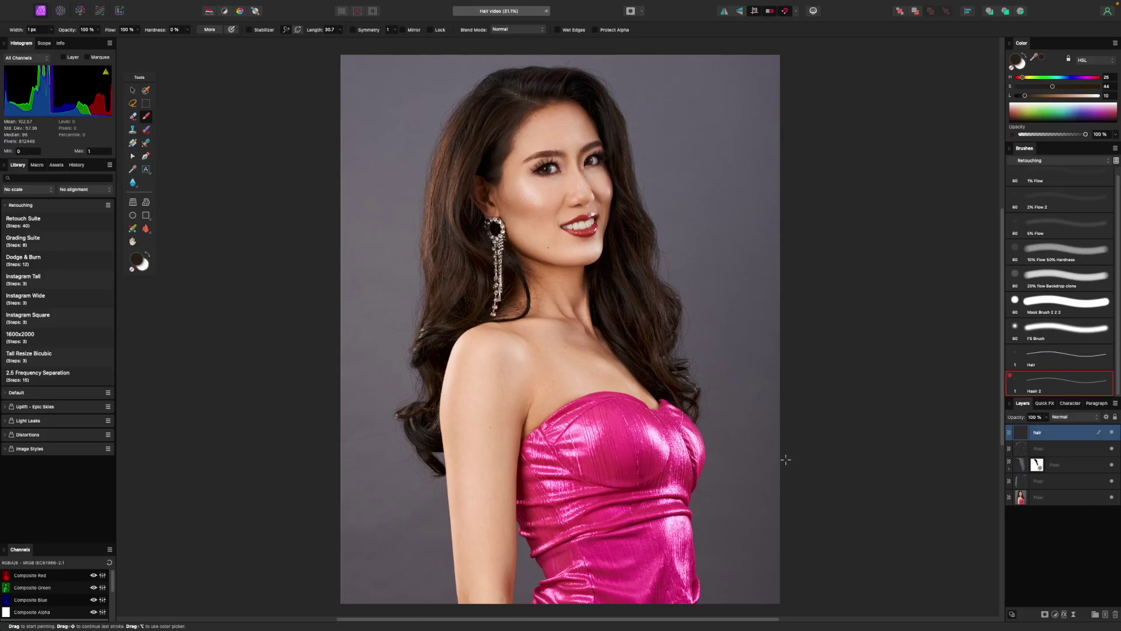
Set the Haair 2 brush's luminosity jitter to 100% with Cyclic as its controller.
key("super+equal")
key("super+equal")
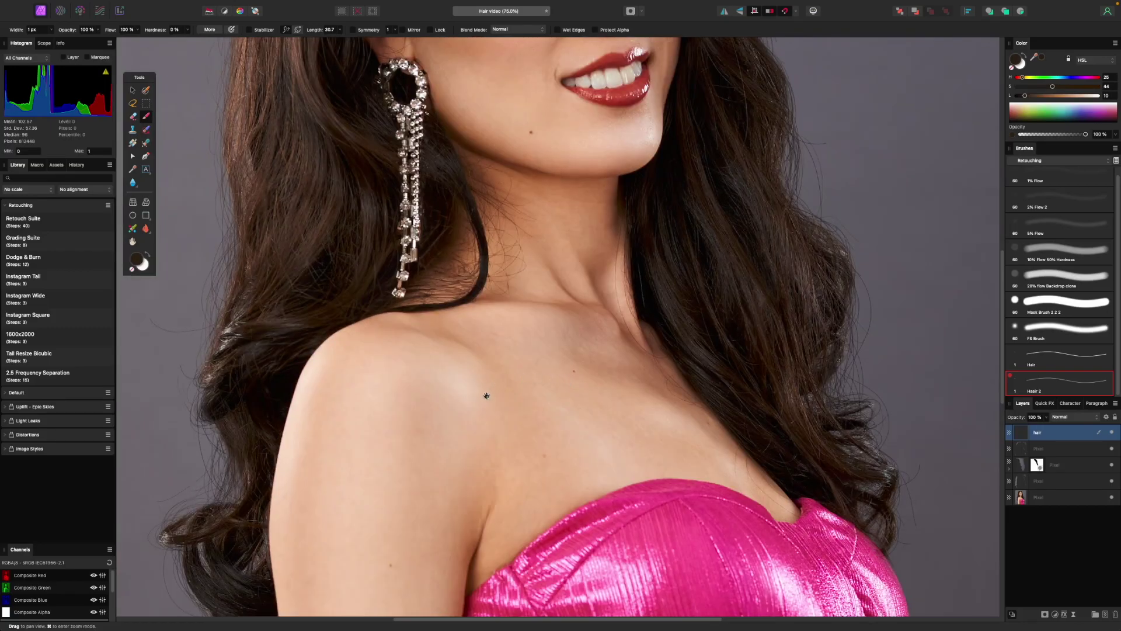
left_click_drag(478, 396, 746, 402)
key("super+equal")
scroll(666, 411, "left", 5)
scroll(667, 411, "down", 3)
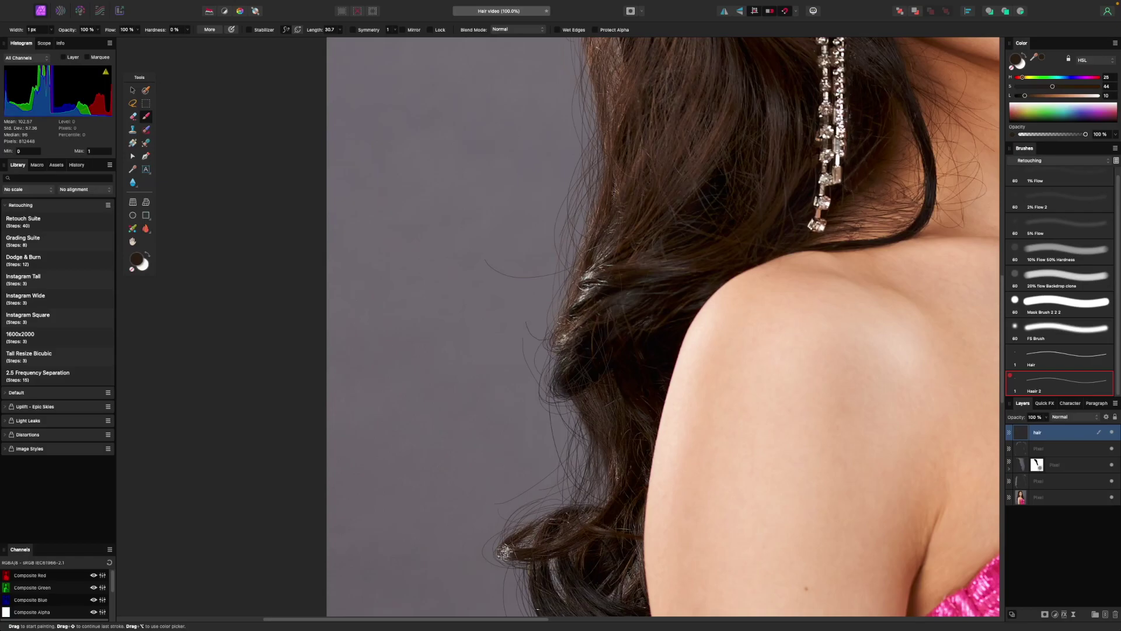
key("super+minus")
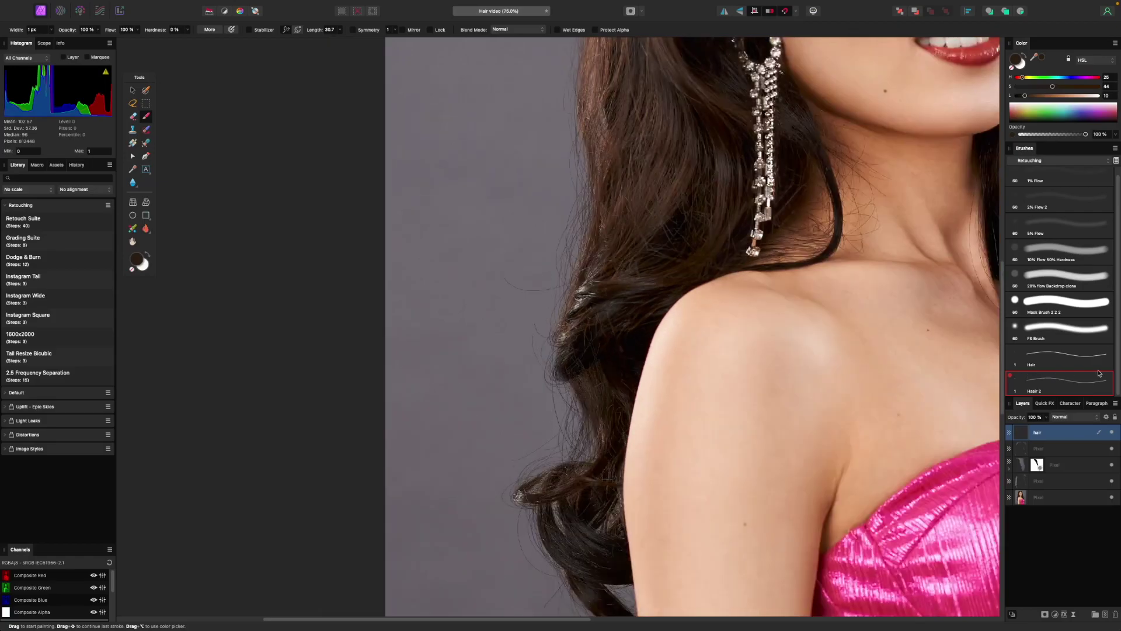
double_click(1078, 390)
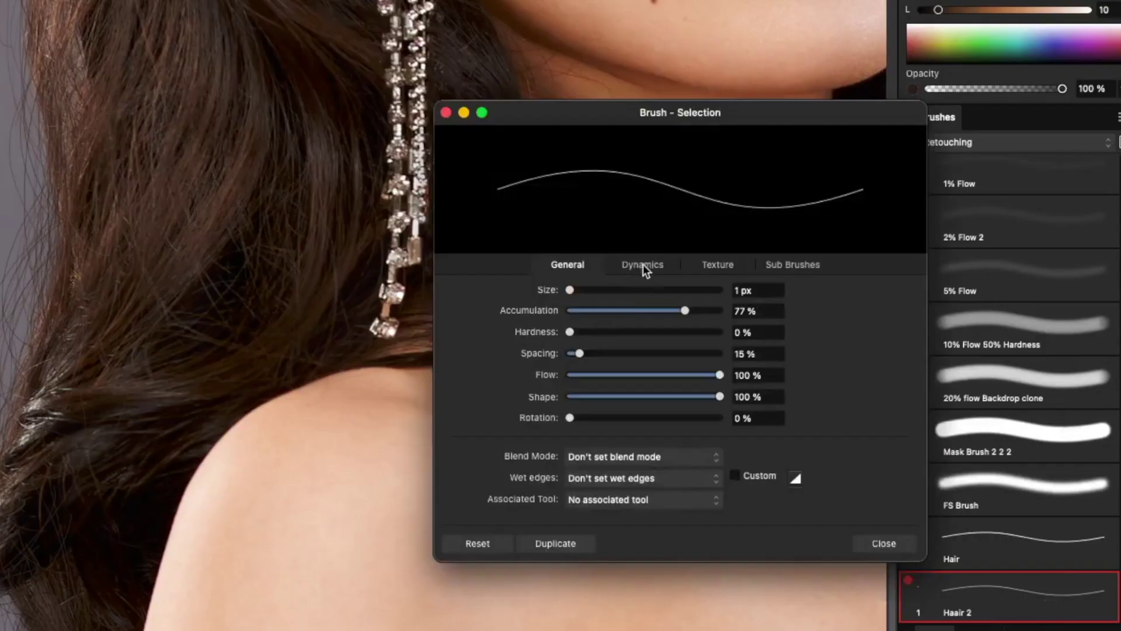
left_click(881, 220)
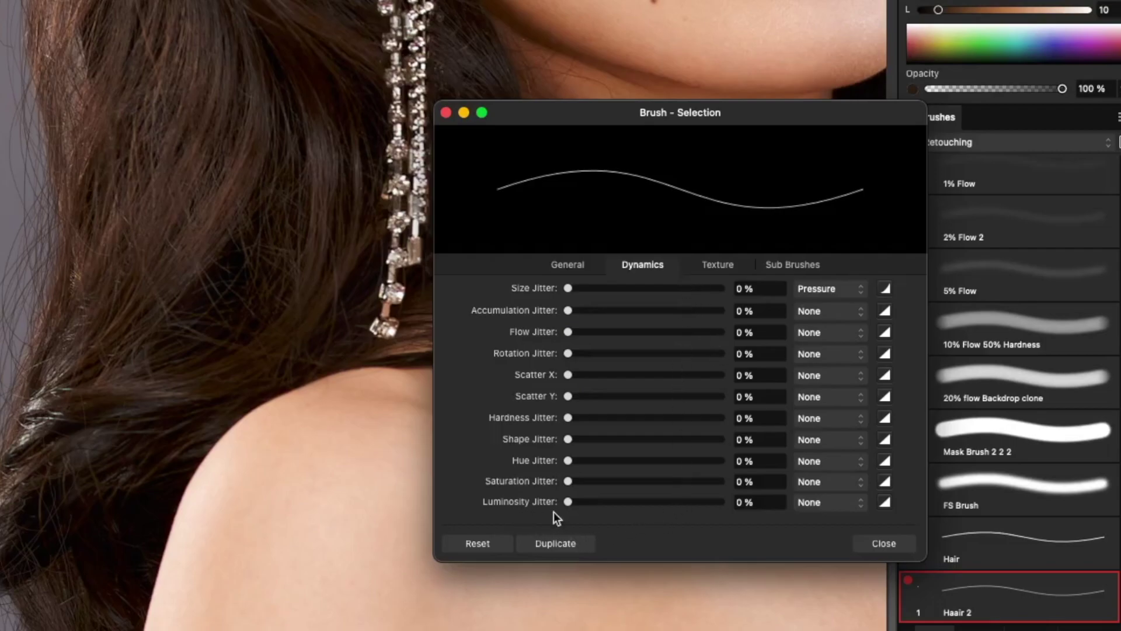
left_click_drag(572, 506, 724, 521)
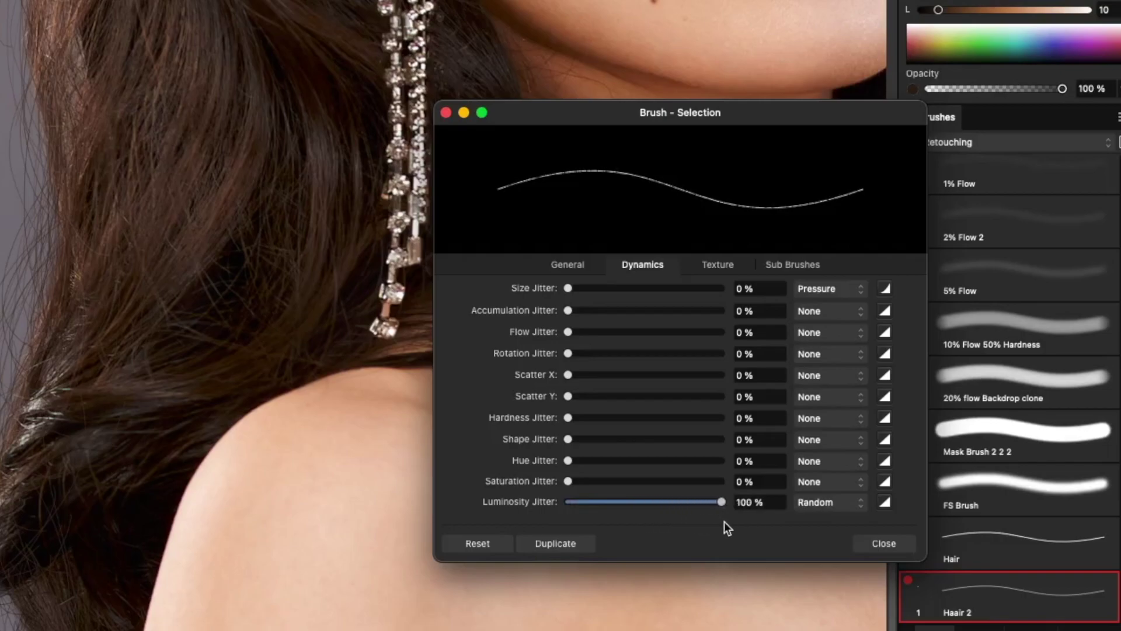
left_click(848, 508)
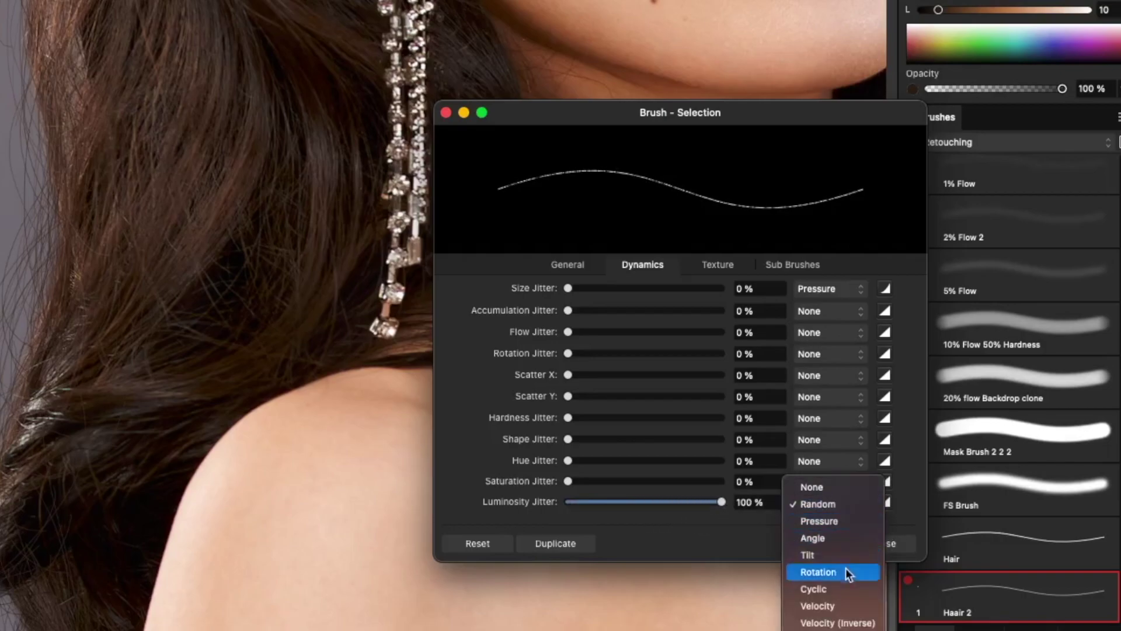
left_click(844, 591)
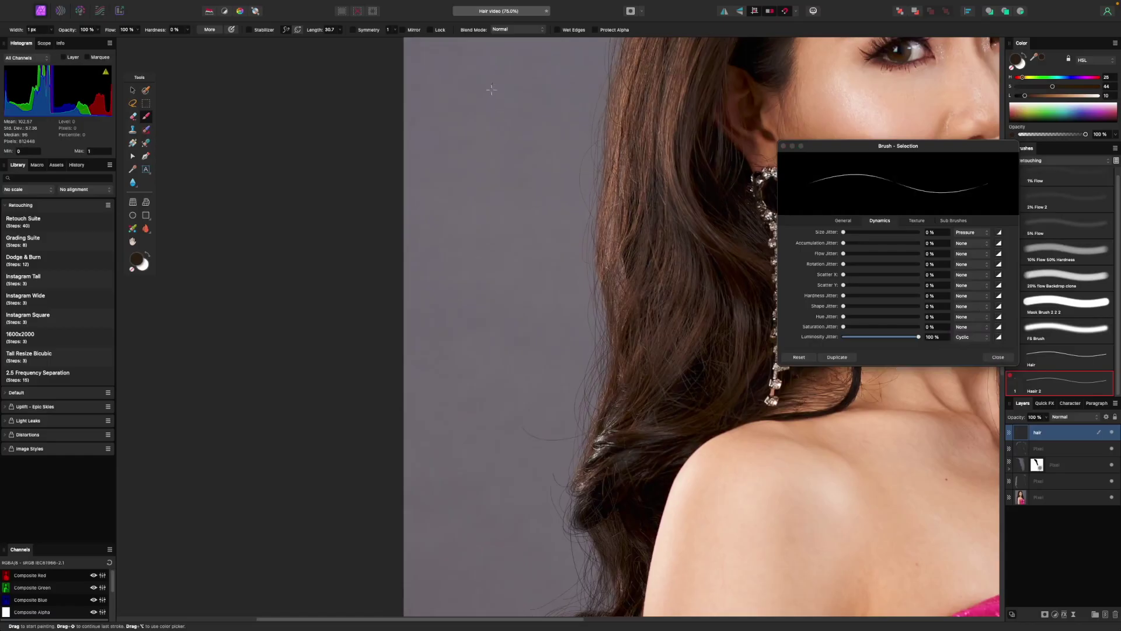
Paint fine strands with the jittered brush over the waves on the earring side, undoing the last stroke.
left_click_drag(492, 89, 456, 406)
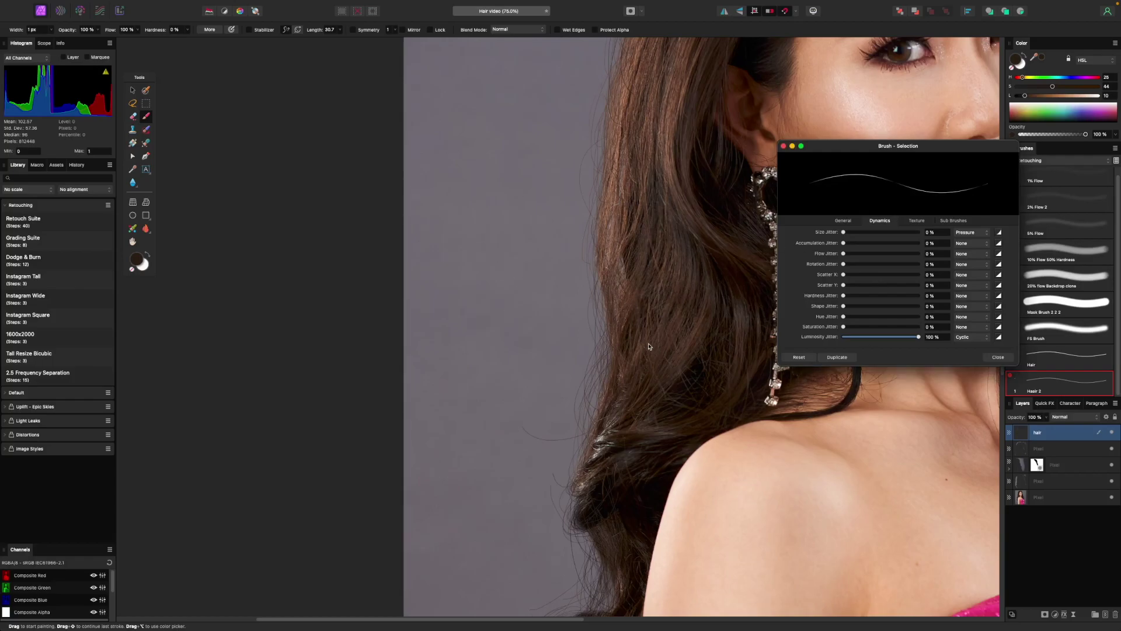
scroll(648, 346, "down", 3)
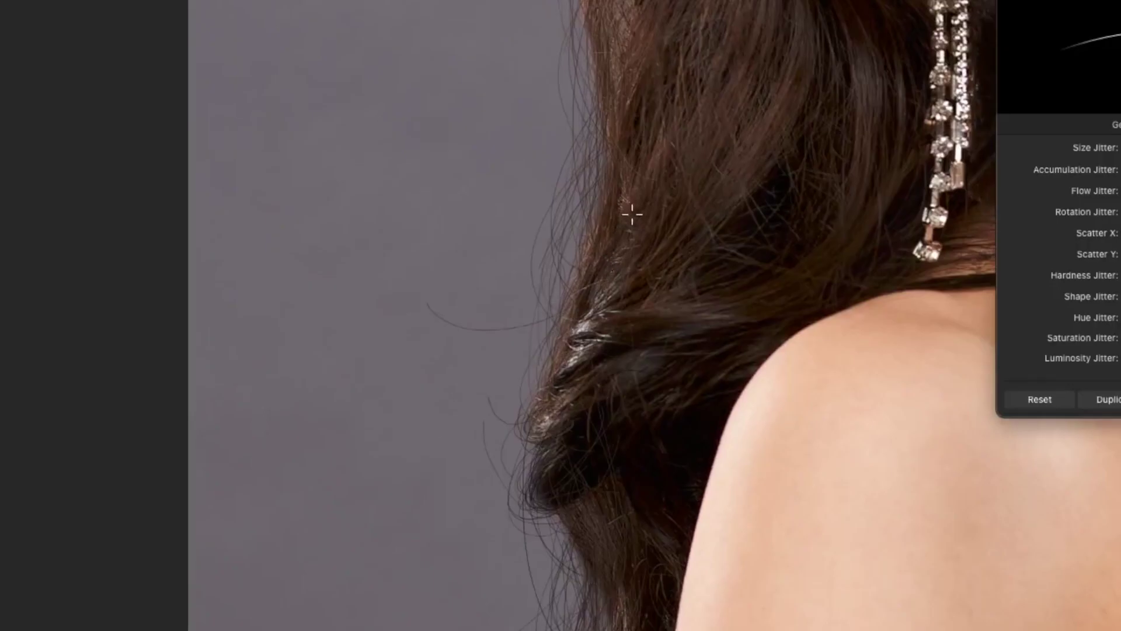
left_click_drag(633, 215, 549, 300)
left_click_drag(608, 405, 599, 274)
left_click_drag(619, 63, 608, 262)
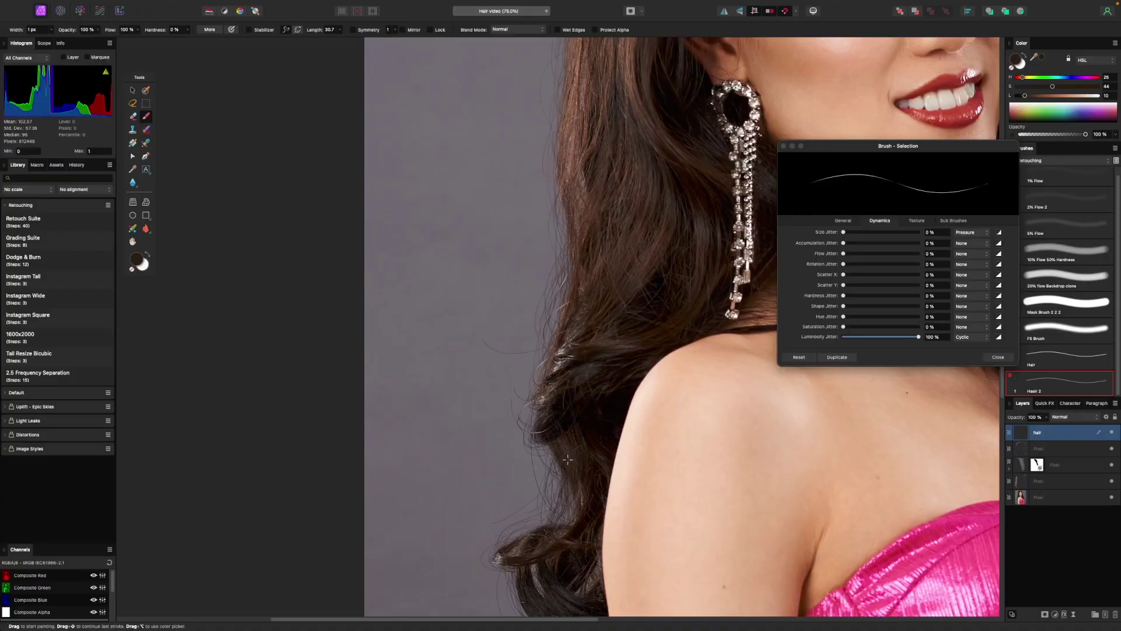
left_click_drag(562, 295, 524, 319)
key("ctrl+z")
scroll(628, 353, "down", 2)
key("super+0")
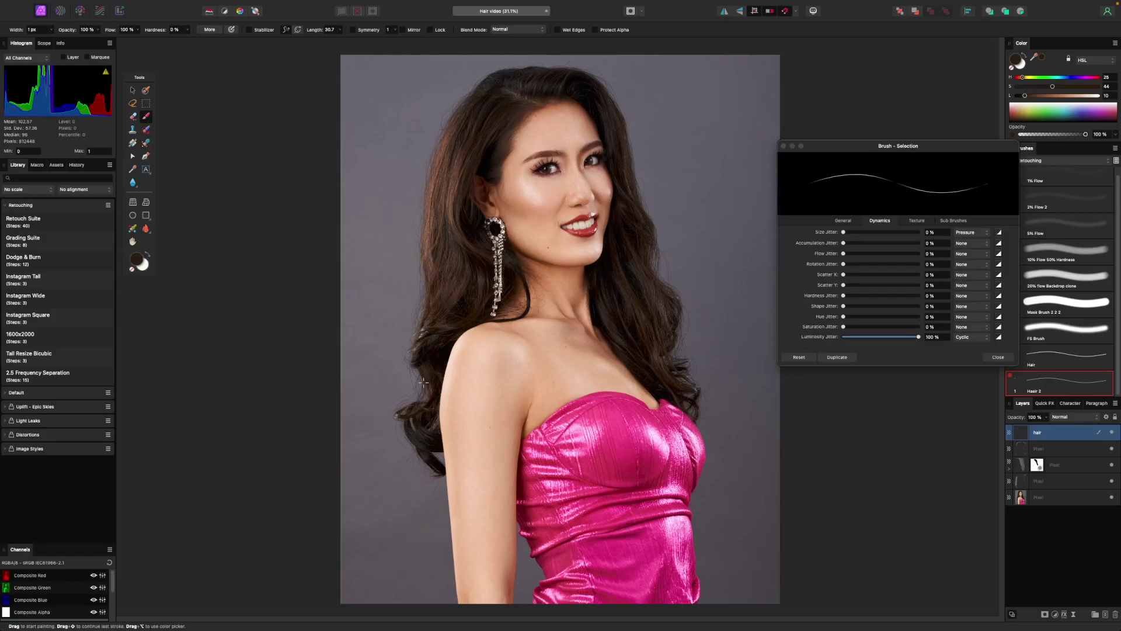
Try fine strands at 100% zoom in the hair beside the earring and above the shoulder.
scroll(429, 384, "up", 6)
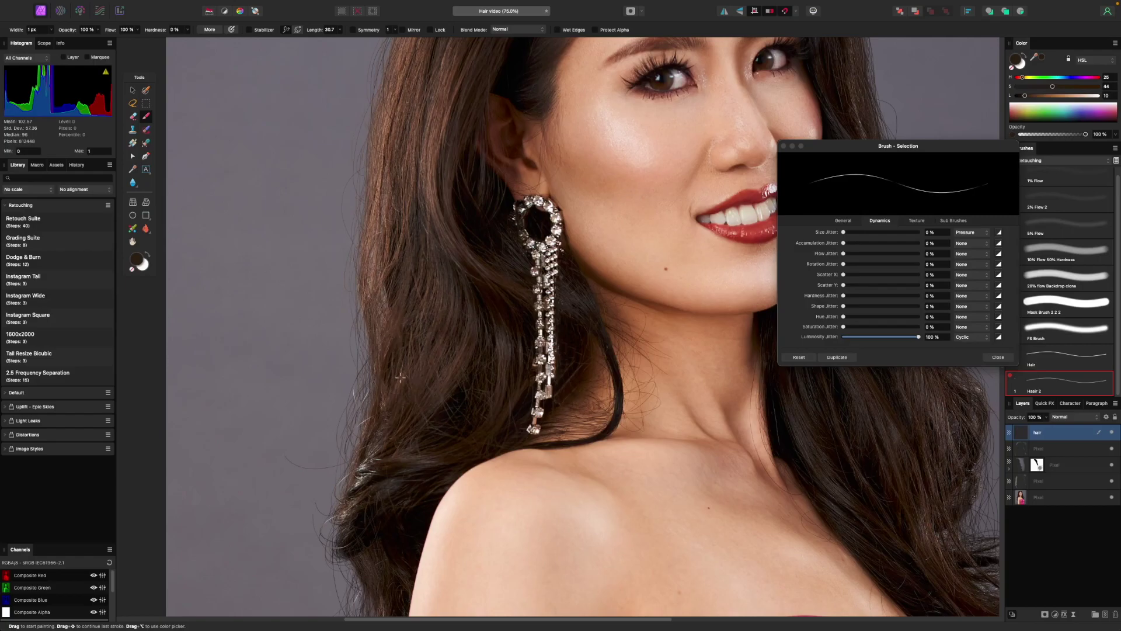
key("super+plus")
left_click_drag(313, 369, 370, 326)
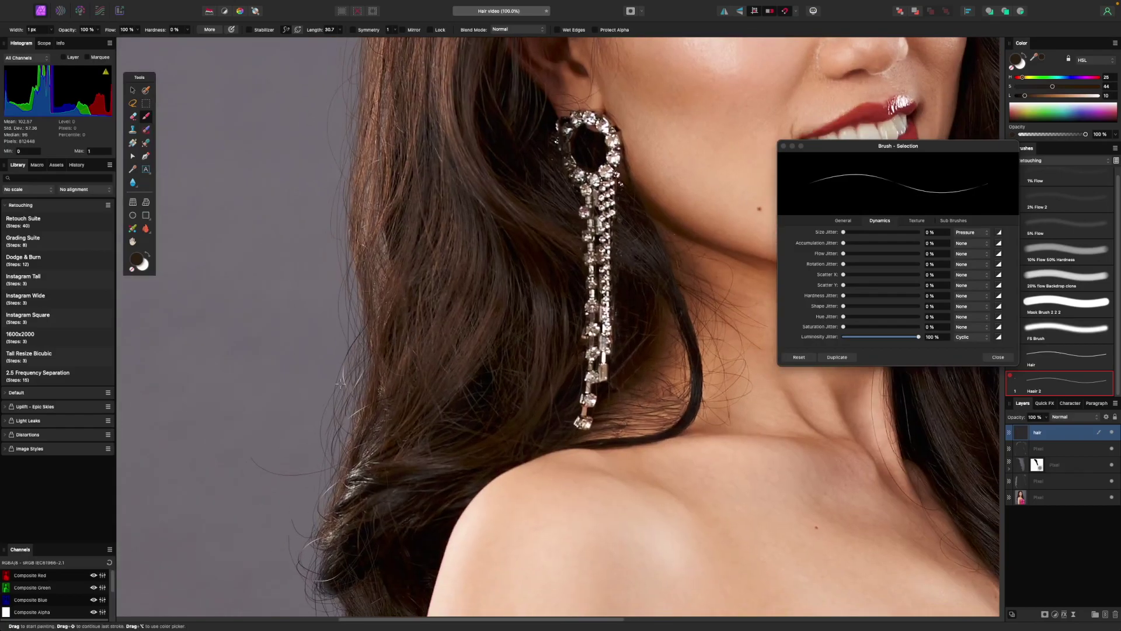
left_click_drag(389, 369, 417, 333)
key("super+minus")
key("super+plus")
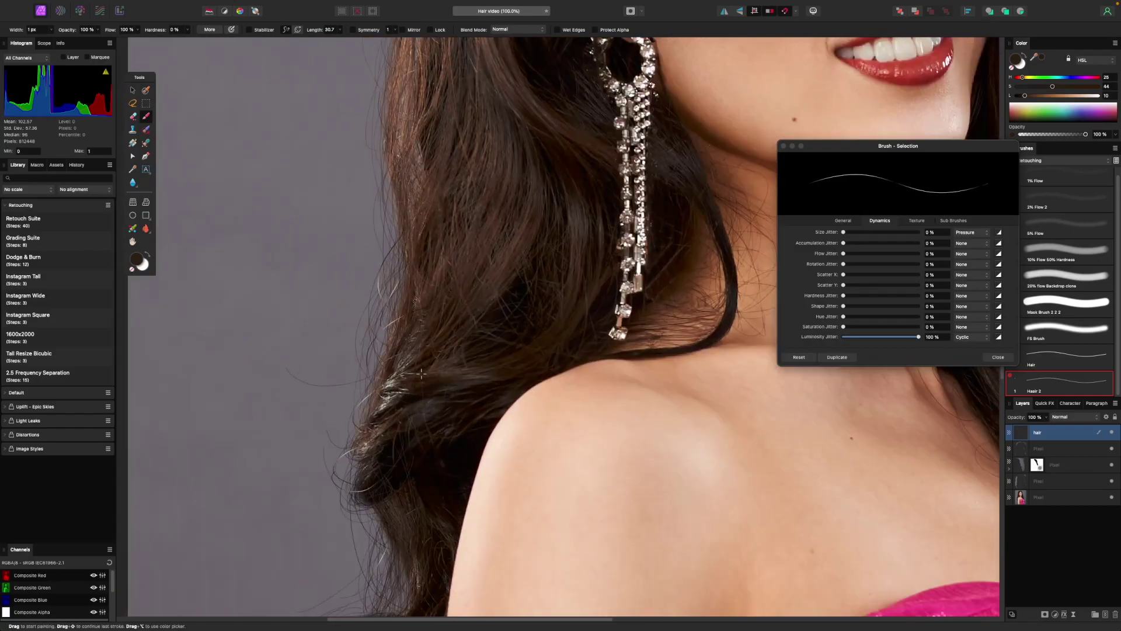
left_click_drag(353, 540, 410, 367)
scroll(409, 367, "down", 5)
scroll(410, 367, "left", 2)
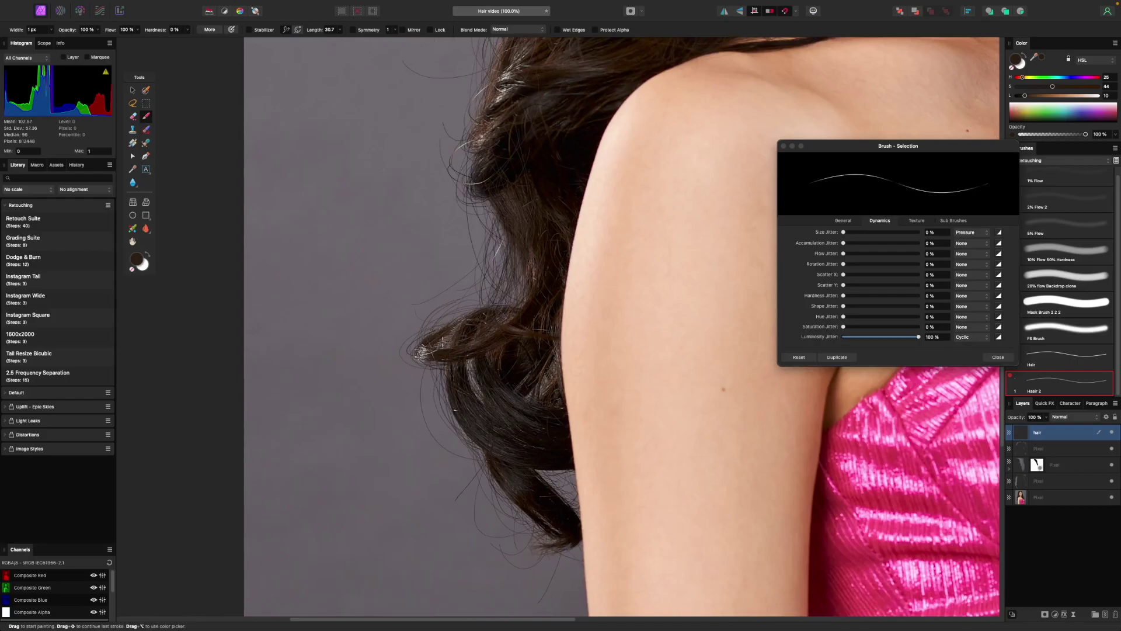
Add a short strand at the lower curl's tip beside the arm, and undo the last four strokes.
mouse_move(422, 353)
left_mouse_down()
mouse_move(412, 339)
mouse_move(440, 337)
left_mouse_up()
key("super+z")
key("super+z")
key("super+z")
key("super+z")
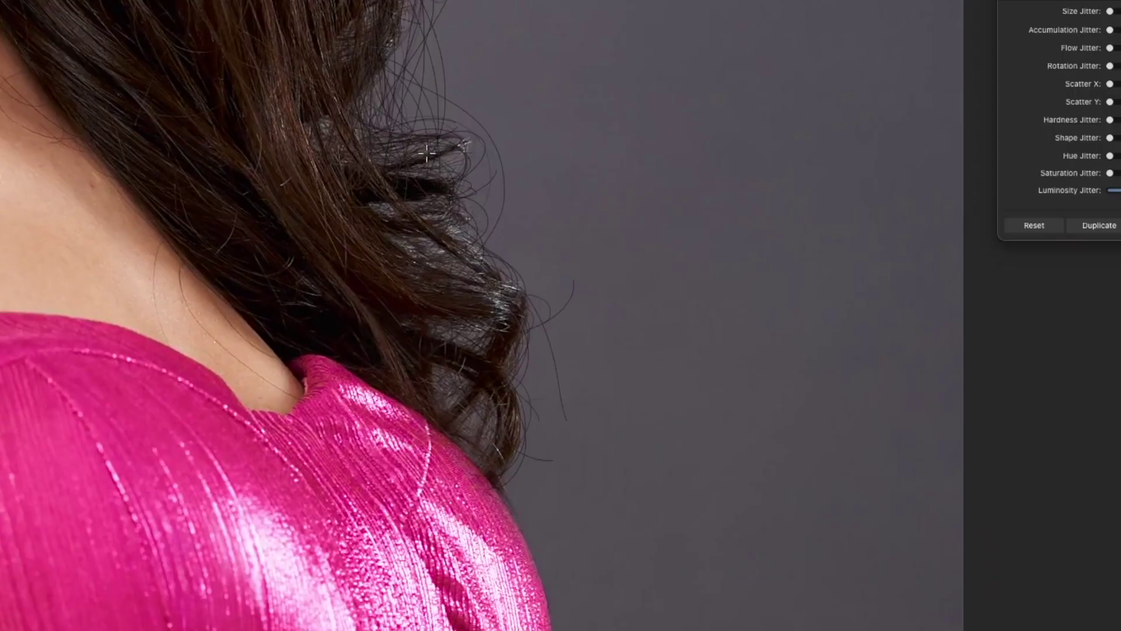
Paint fine light strands around the curled tips on the far side above the dress, undoing two of the strokes.
left_click_drag(443, 233, 484, 230)
left_click_drag(484, 180, 537, 190)
left_click_drag(383, 129, 452, 285)
key("super+z")
key("super+z")
left_click_drag(517, 236, 543, 259)
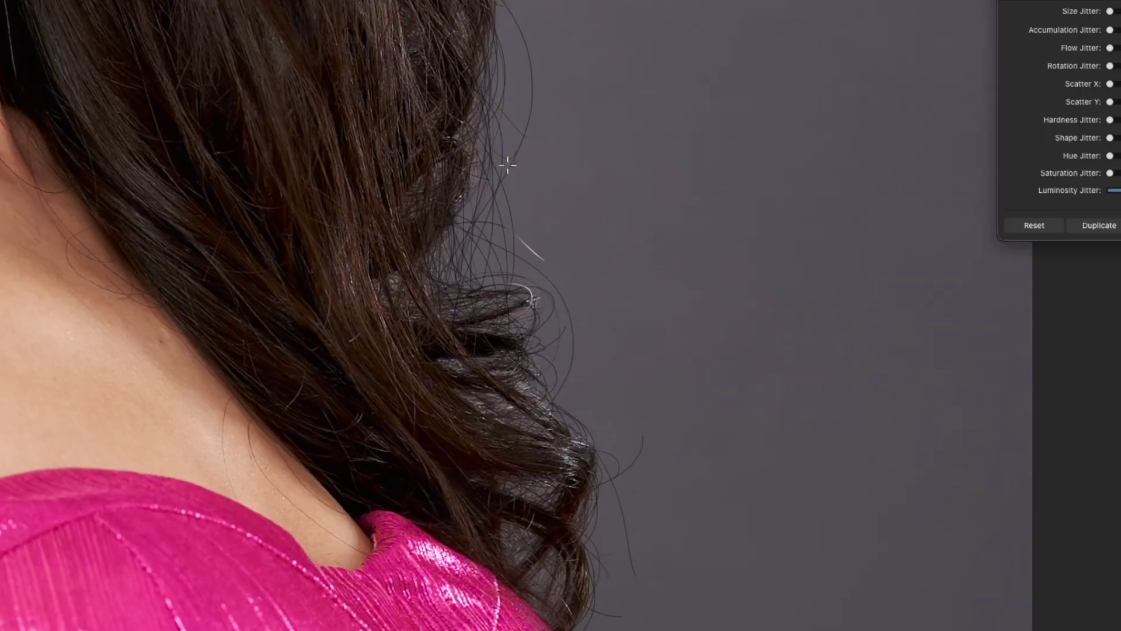
Examine the strands along the far-side hair outline from the curled tips up to eye level.
scroll(510, 168, "up", 3)
scroll(510, 167, "left", 1)
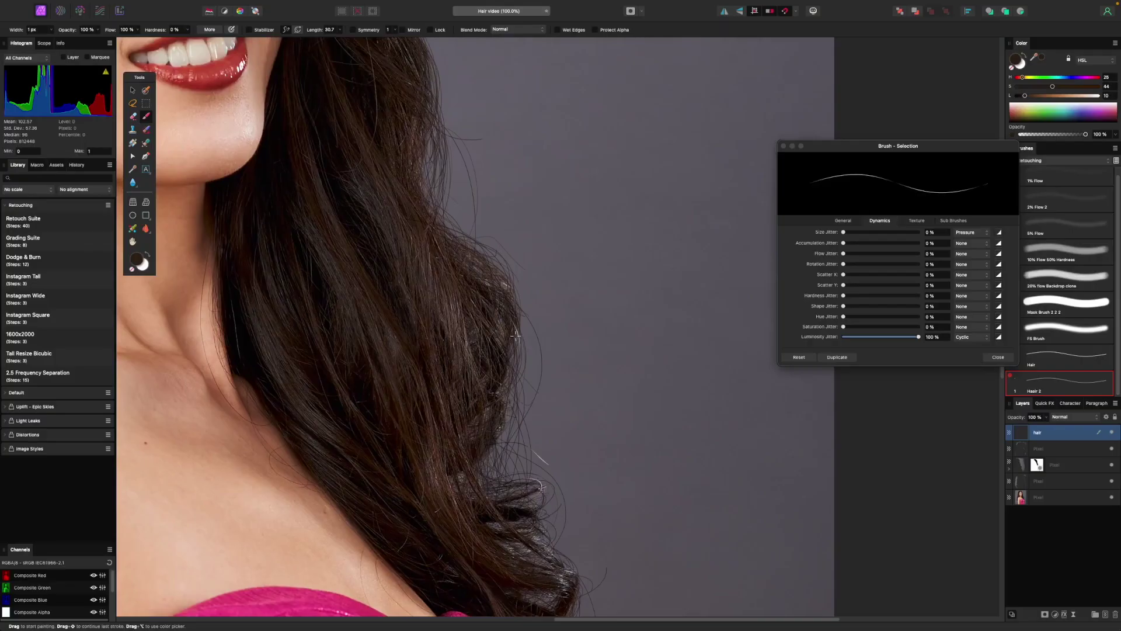
scroll(485, 334, "up", 3)
scroll(485, 333, "left", 1)
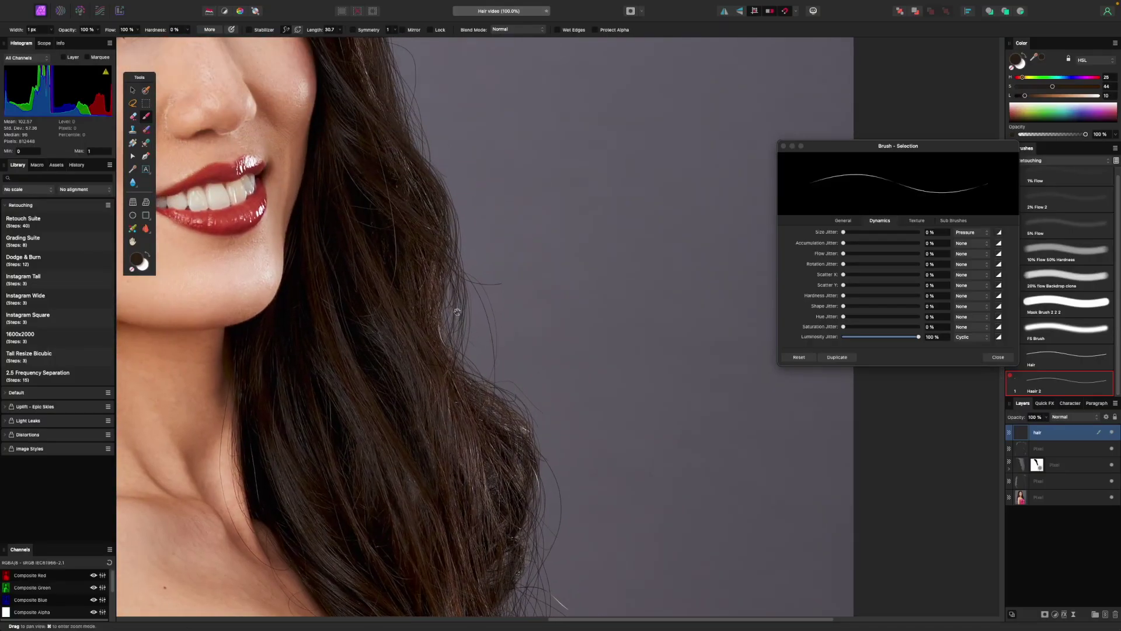
scroll(460, 317, "up", 3)
scroll(460, 317, "left", 1)
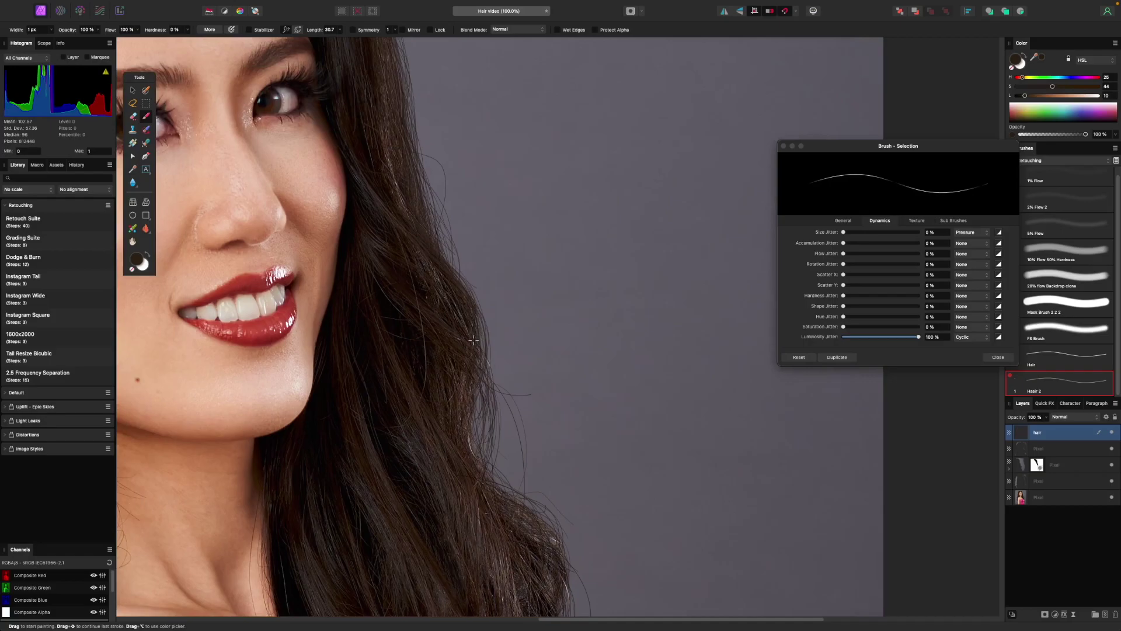
scroll(473, 339, "up", 3)
scroll(473, 339, "left", 1)
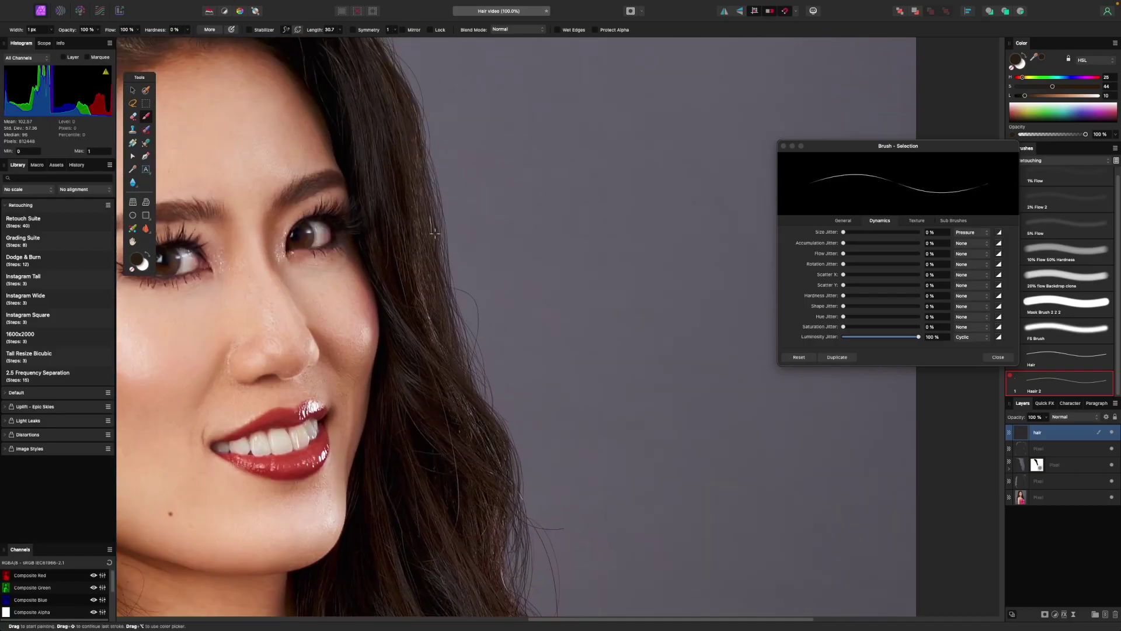
Reduce the brush's luminosity jitter to 78%, testing strokes on the grey backdrop and undoing them.
left_click(919, 339)
left_click_drag(919, 340, 874, 343)
mouse_move(564, 173)
left_mouse_down()
mouse_move(613, 372)
mouse_move(684, 466)
mouse_move(672, 263)
left_mouse_up()
left_click_drag(874, 337, 892, 337)
mouse_move(676, 163)
left_mouse_down()
mouse_move(680, 303)
mouse_move(724, 419)
left_mouse_up()
left_click_drag(892, 337, 903, 337)
left_click_drag(520, 184, 569, 408)
key("super+z")
key("super+z")
key("super+z")
Try a short strand along the far-side hair beside the face, undo it and return to the full portrait.
left_click_drag(470, 344, 490, 413)
key("super+z")
scroll(492, 418, "up", 5)
scroll(492, 419, "left", 1)
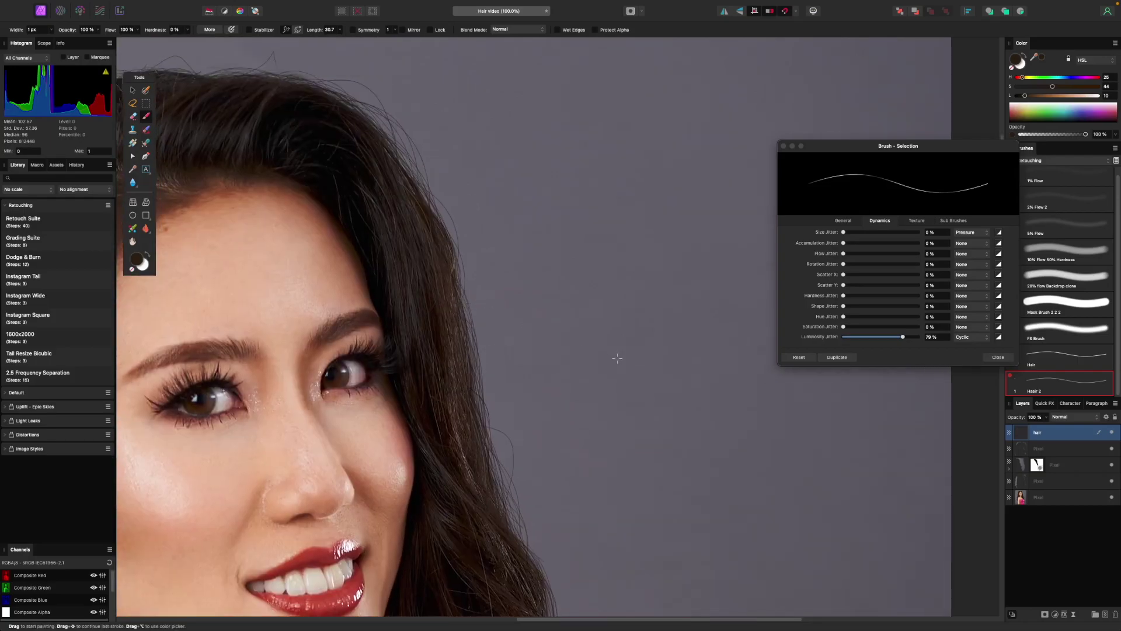
key("super+0")
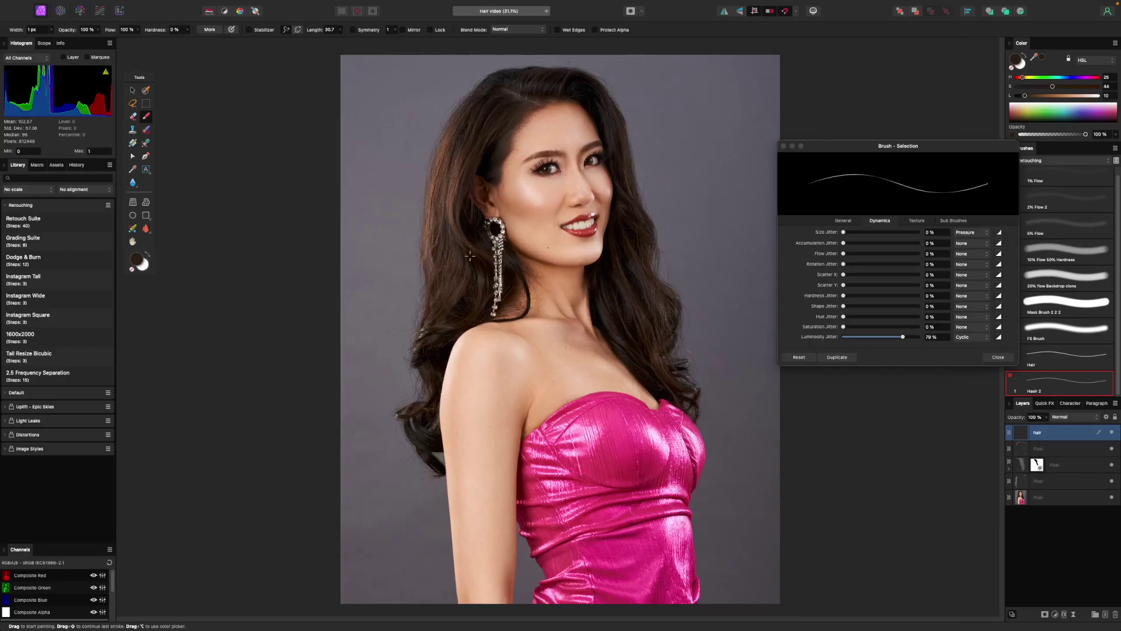
Check the near-side hair around the earring and close the brush settings.
scroll(464, 258, "up", 5)
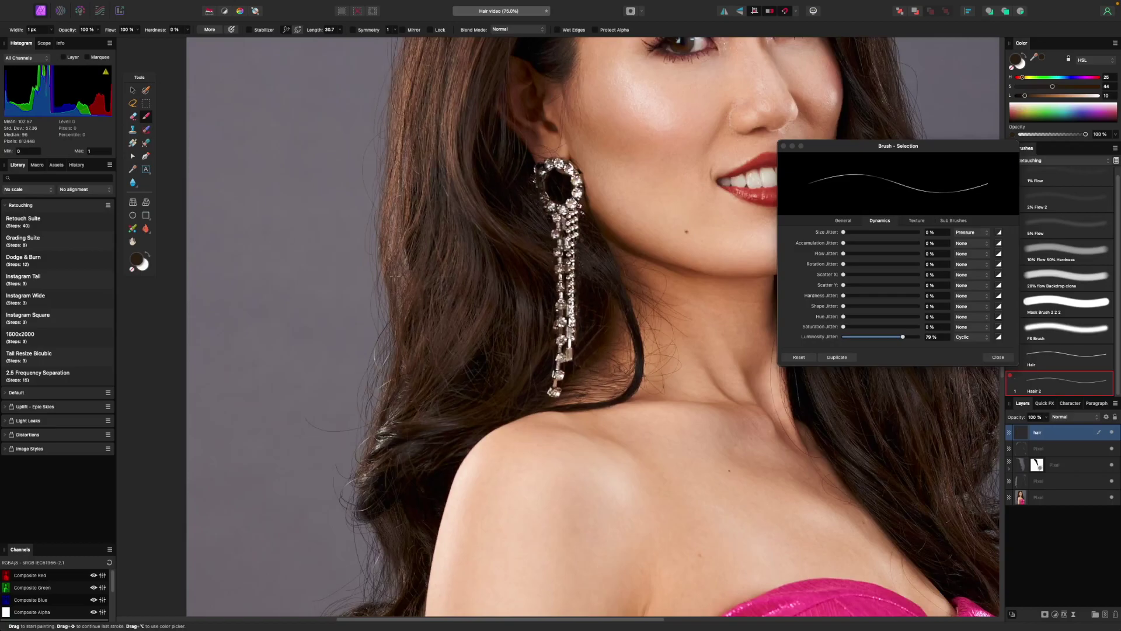
scroll(391, 290, "up", 4)
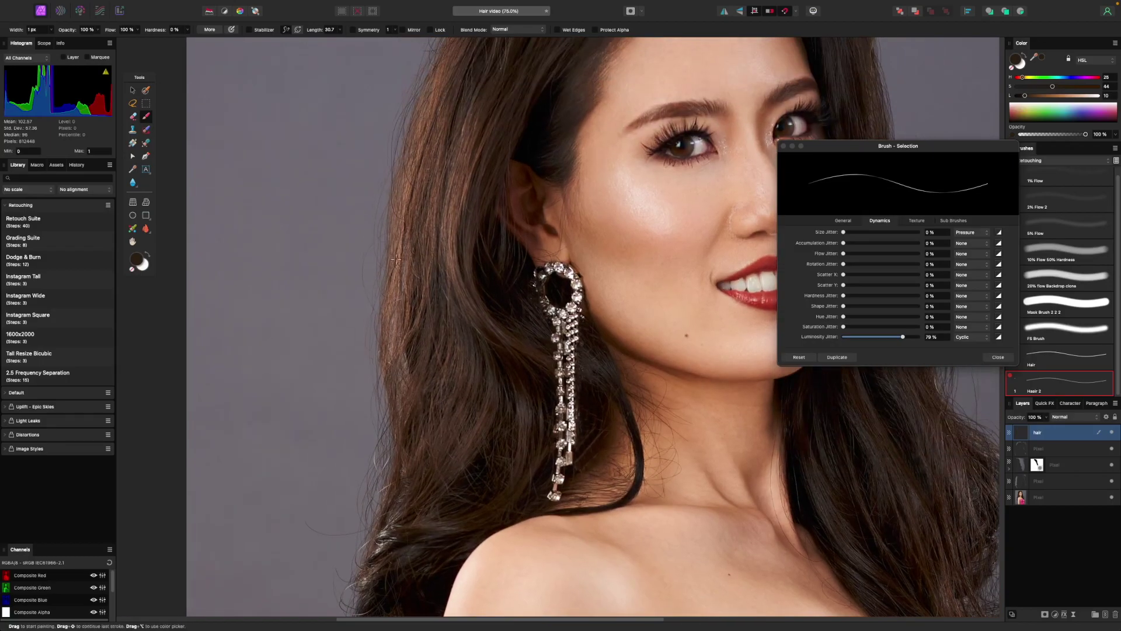
key("super+0")
left_click(998, 357)
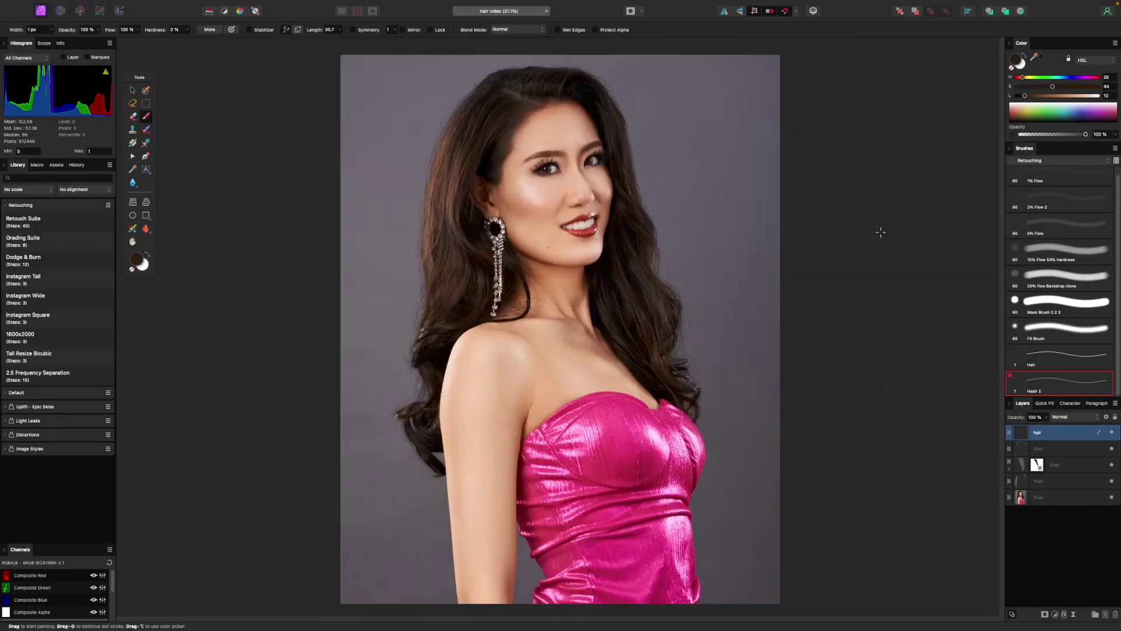
Enable the Gaussian Blur effect on the hair layer with a 0.1 px radius, judging it on the curled tips beside the arm.
key("super+plus")
key("super+plus")
key("super+plus")
key("super+plus")
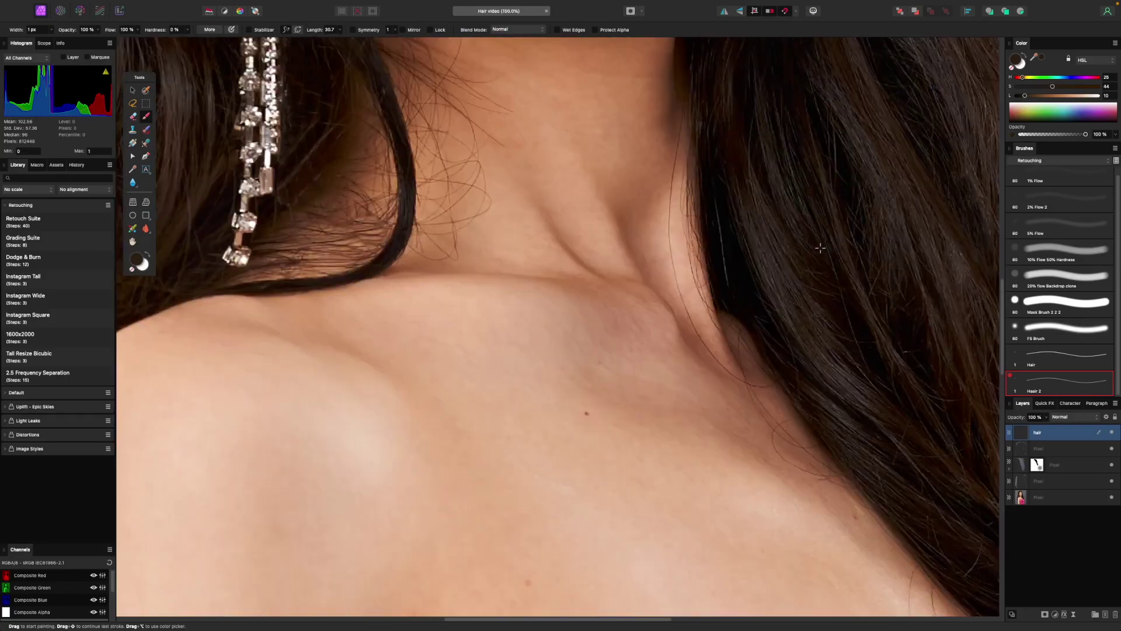
scroll(822, 246, "left", 20)
scroll(822, 247, "down", 8)
scroll(732, 254, "right", 10)
scroll(731, 255, "down", 3)
key("super+plus")
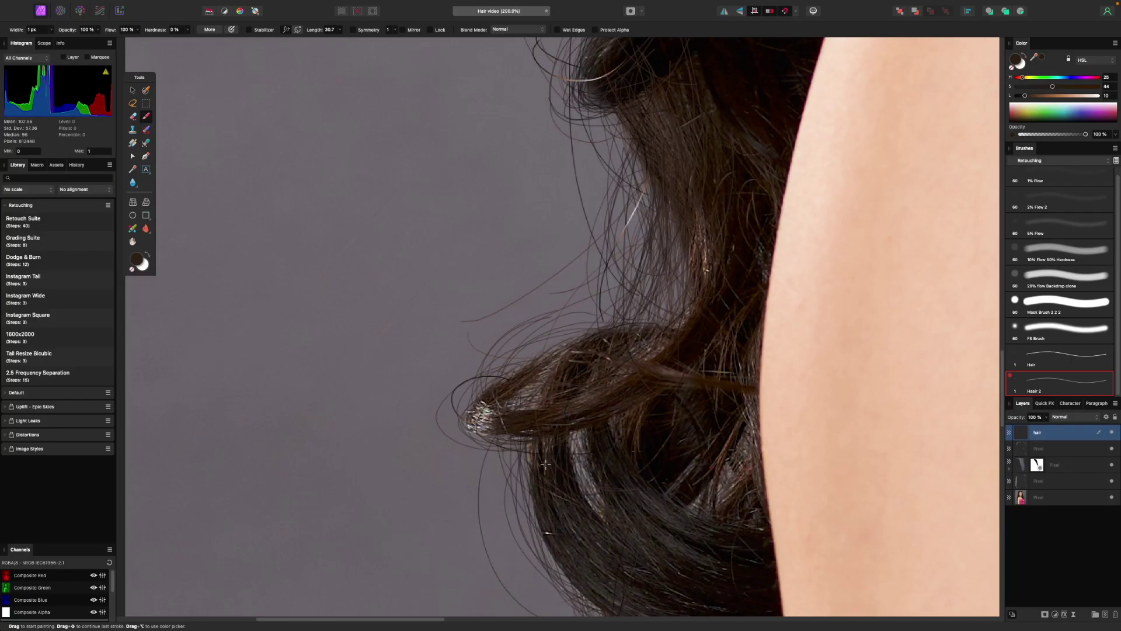
scroll(595, 548, "right", 3)
scroll(595, 549, "down", 2)
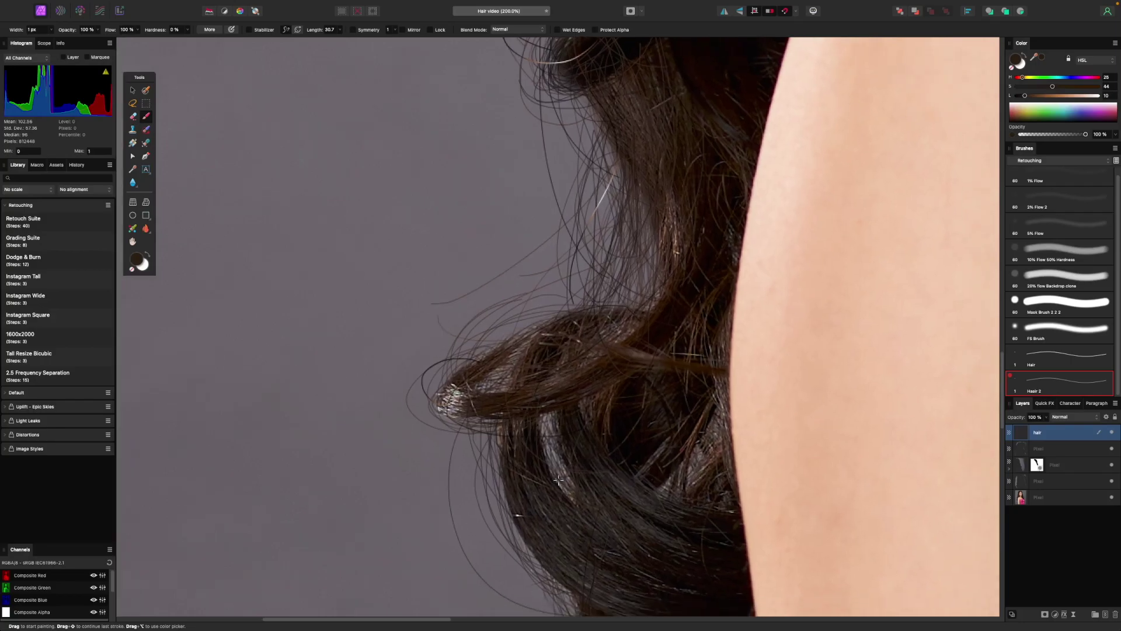
scroll(559, 479, "up", 2)
scroll(561, 482, "right", 1)
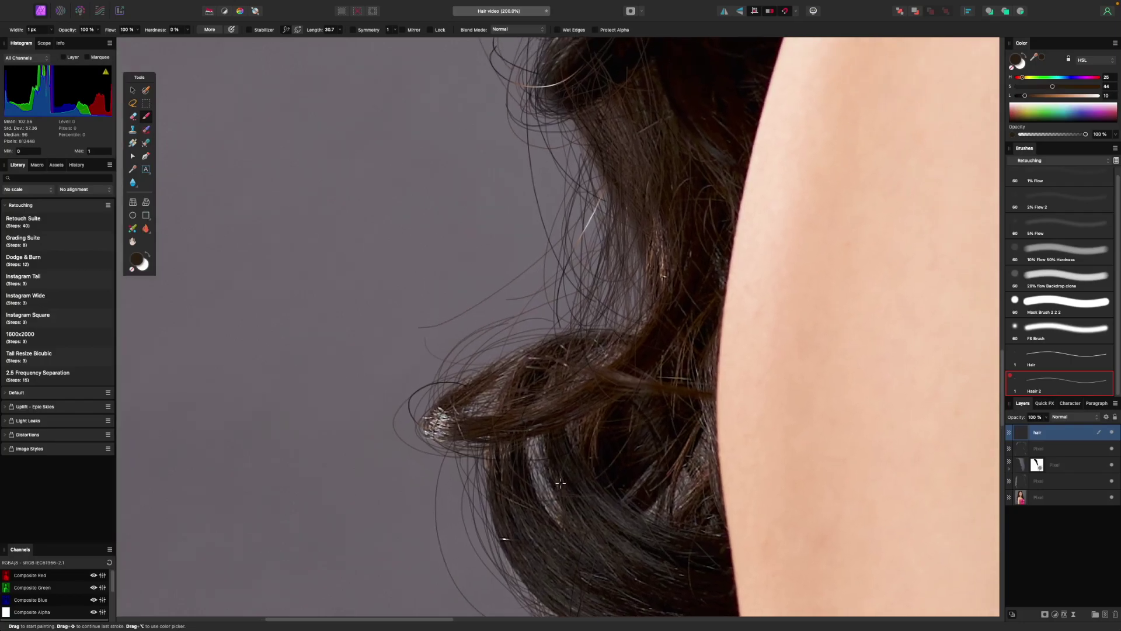
left_click(1045, 404)
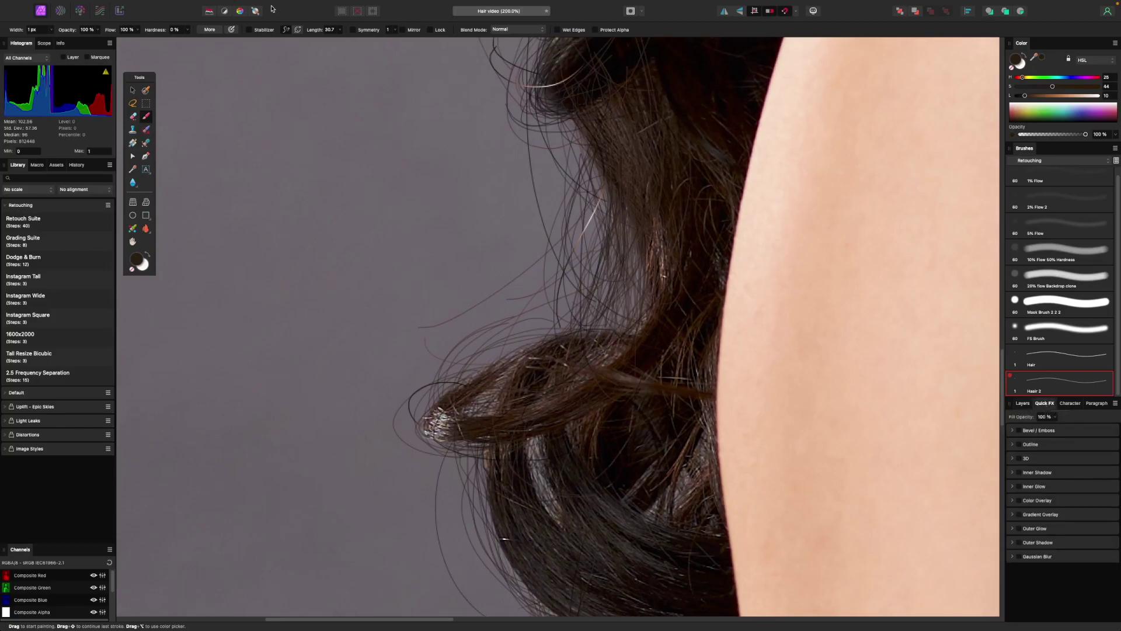
left_click(297, 6)
left_click(1020, 557)
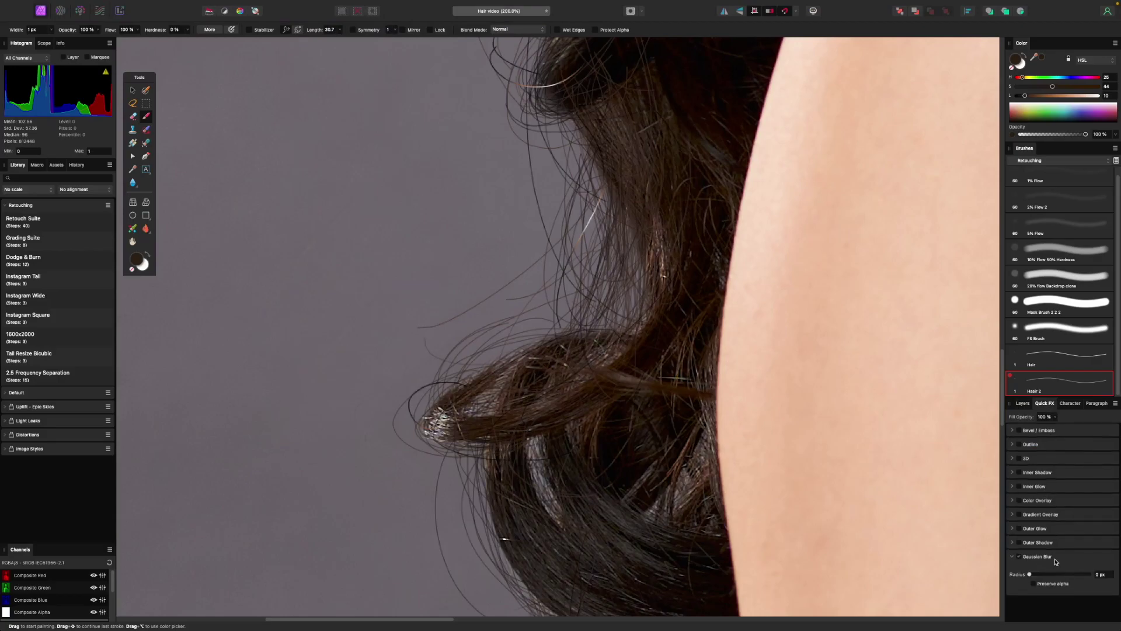
mouse_move(1030, 575)
left_mouse_down()
mouse_move(1049, 578)
mouse_move(1031, 579)
left_mouse_up()
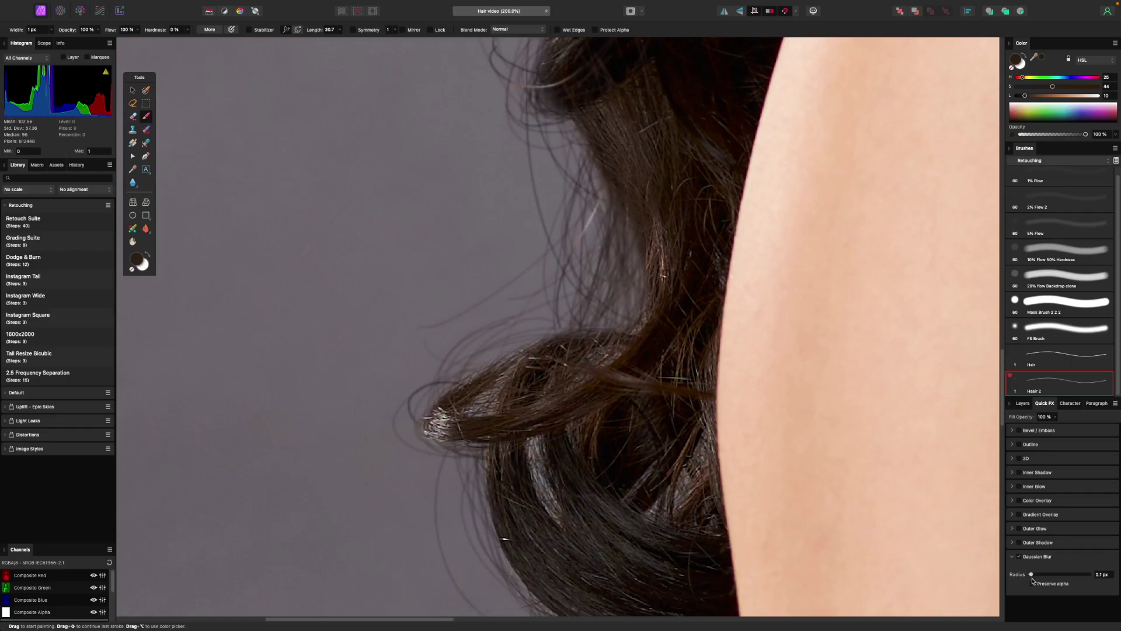
Set the hair layer's Gaussian Blur radius to 0 px and return to the layer list and full portrait.
key("super+minus")
key("super+minus")
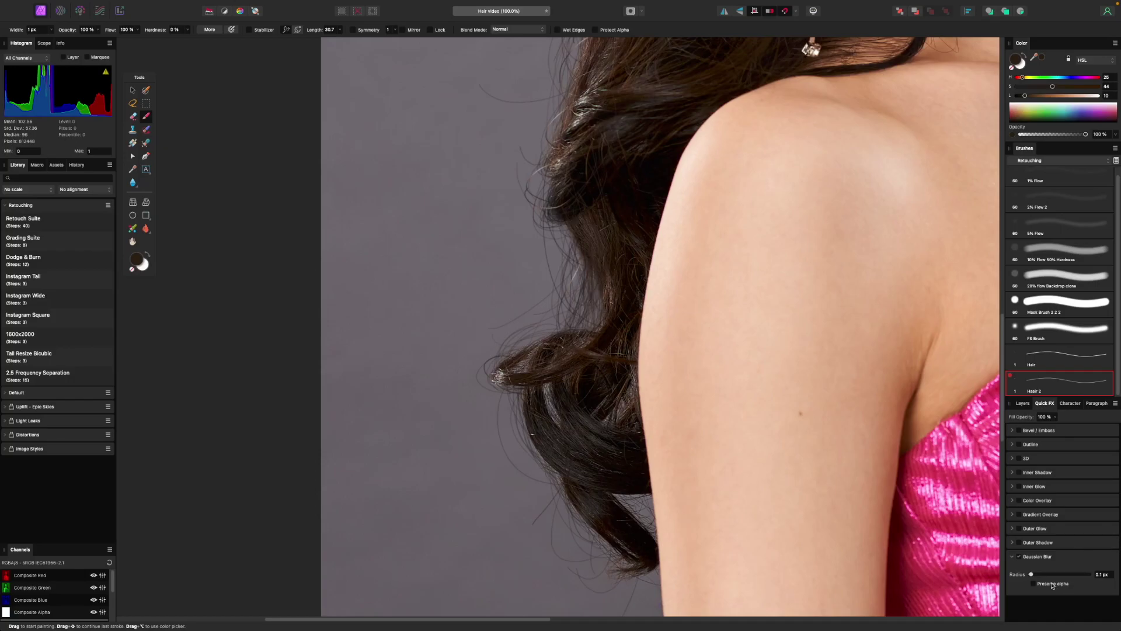
left_click_drag(1031, 575, 1030, 575)
left_click(1022, 403)
key("super+0")
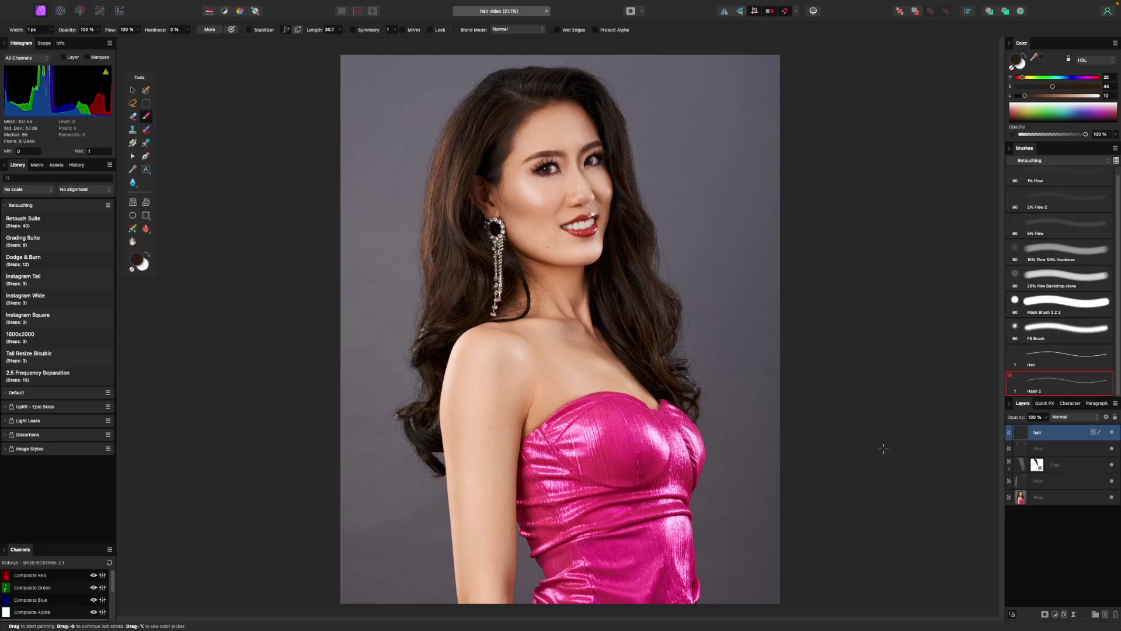
Review the hair outline on both sides of the portrait and duplicate the hair layer.
key("super+equal")
scroll(800, 443, "left", 2)
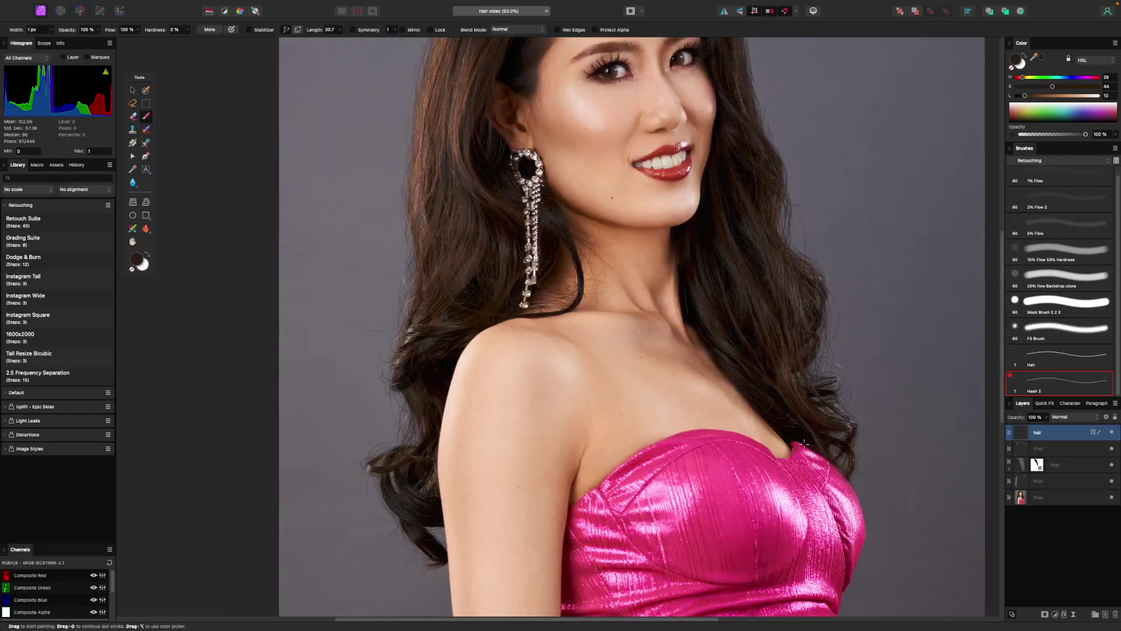
key("super+0")
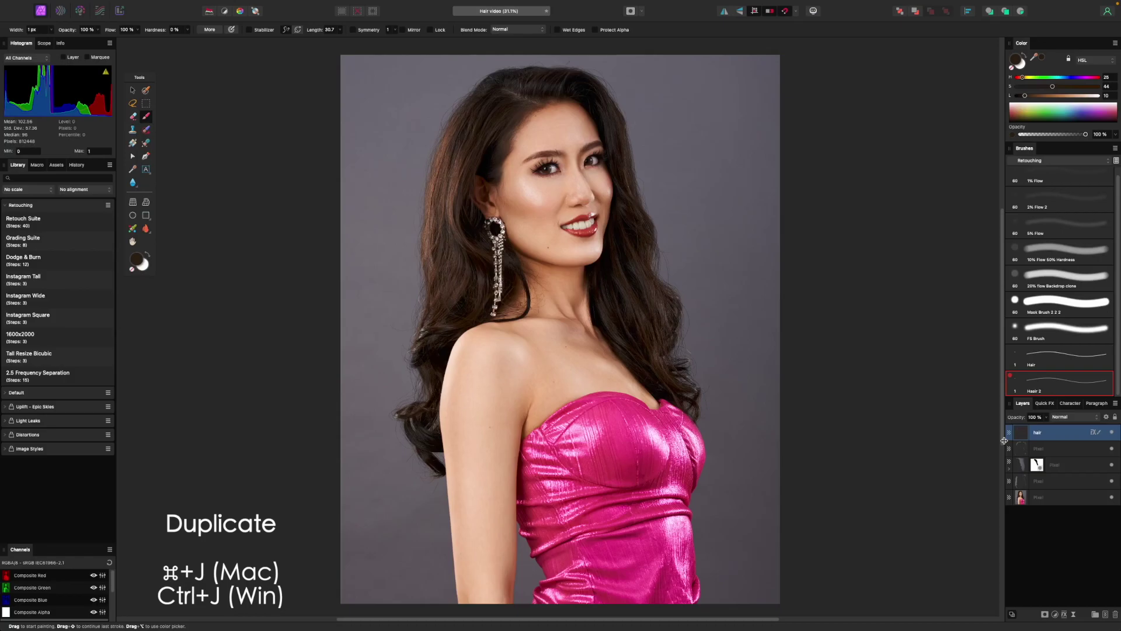
key("super+j")
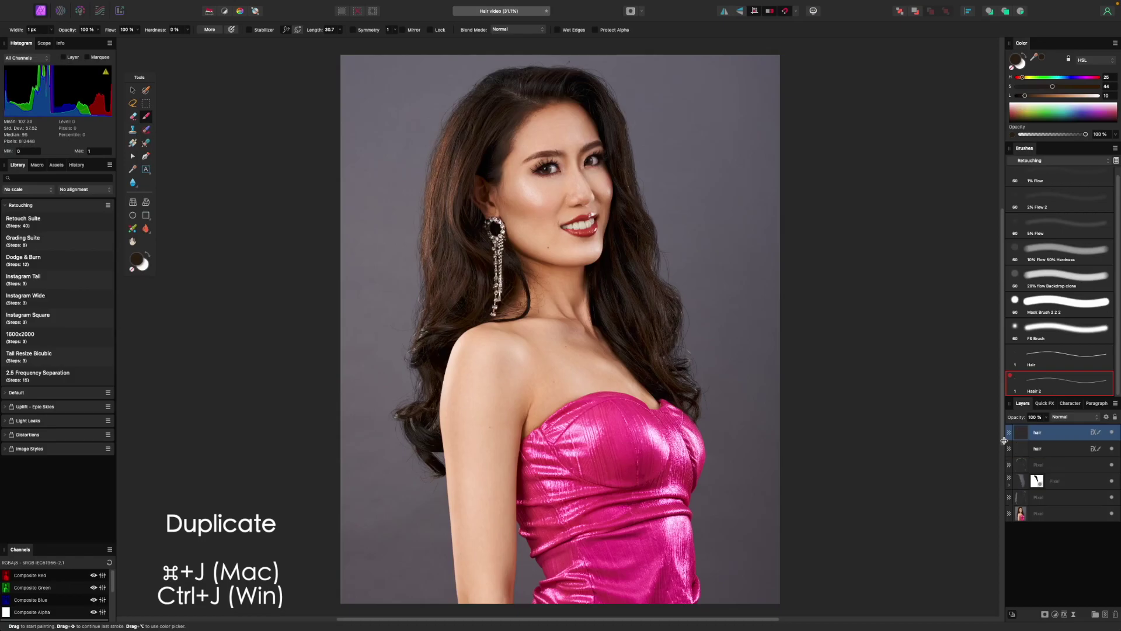
Examine the doubled strands along the near-side outline from the shoulder down to the curled tips beside the arm.
key("super+plus")
key("super+plus")
key("super+plus")
scroll(599, 401, "left", 10)
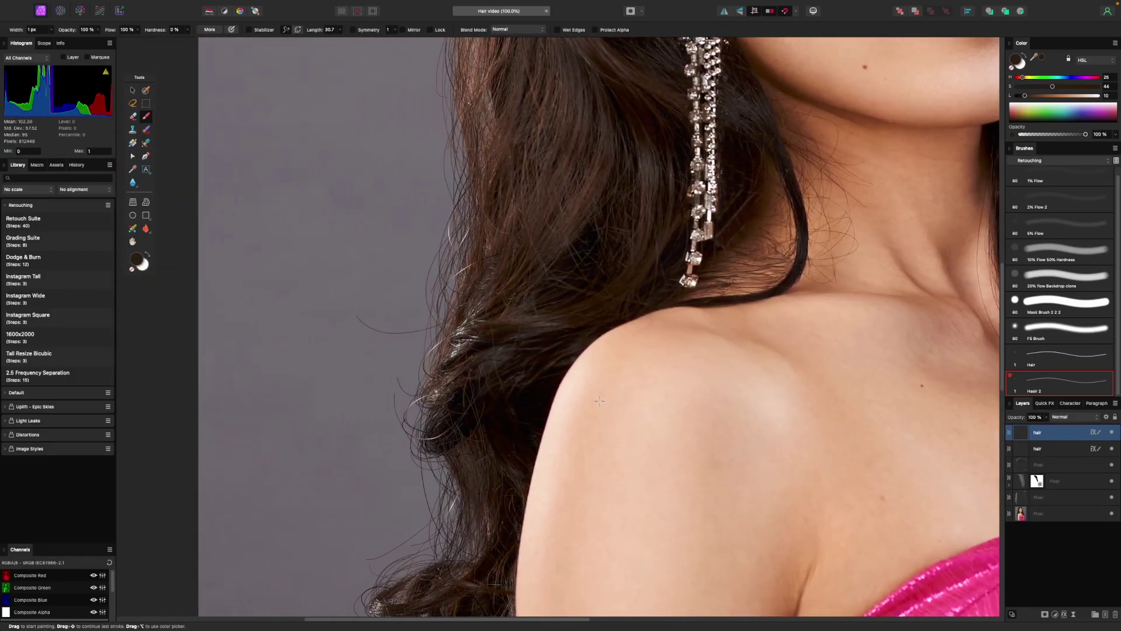
scroll(599, 401, "down", 3)
key("super+plus")
scroll(600, 400, "left", 10)
scroll(599, 400, "down", 4)
scroll(600, 400, "right", 4)
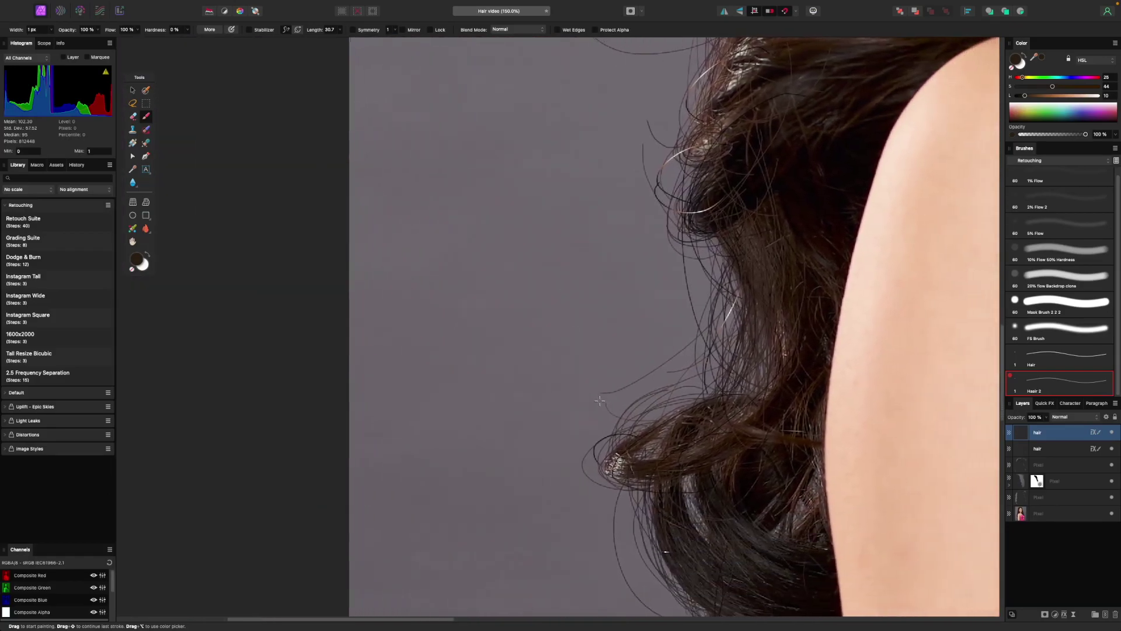
scroll(600, 400, "right", 2)
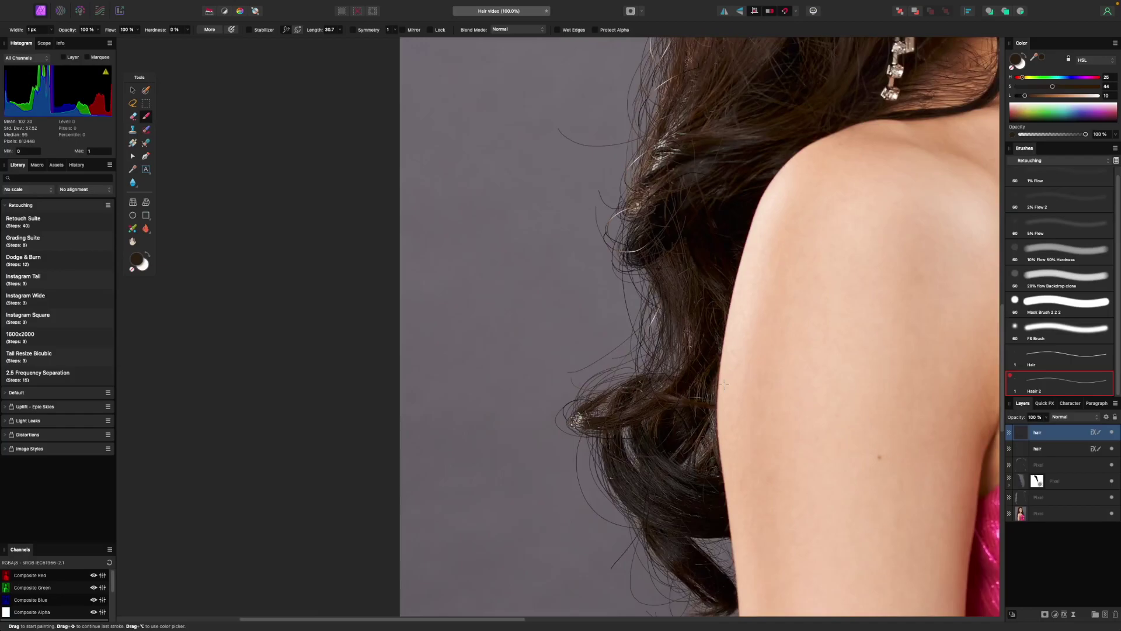
scroll(724, 385, "up", 5)
scroll(724, 384, "right", 5)
key("super+0")
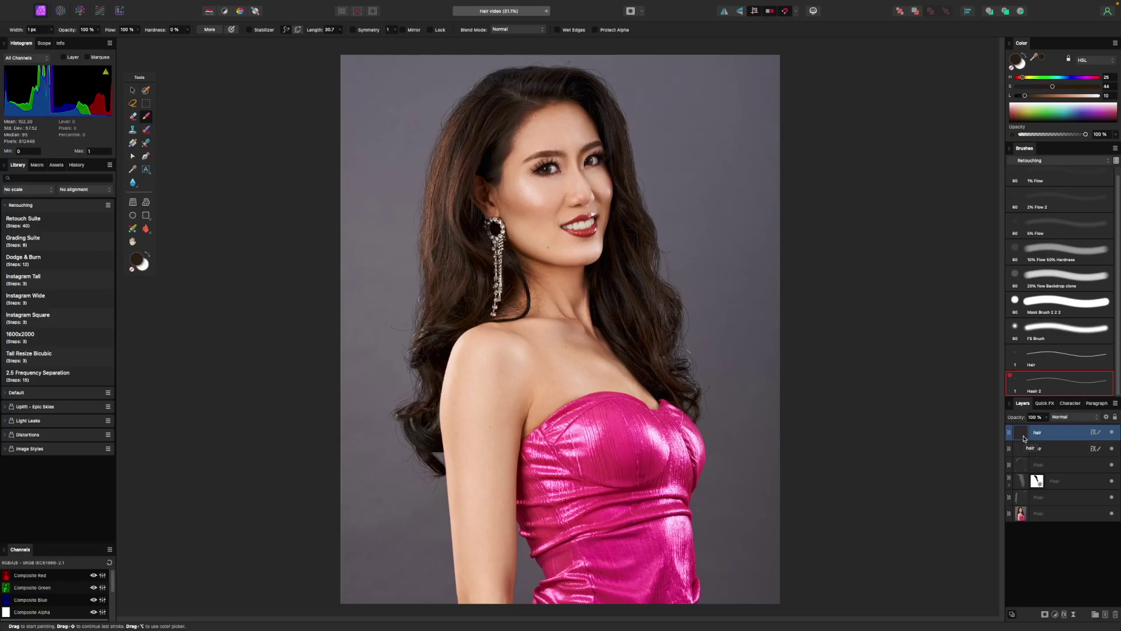
Merge the duplicate hair layer down into the original and view the merged strands in isolation.
mouse_move(274, 3)
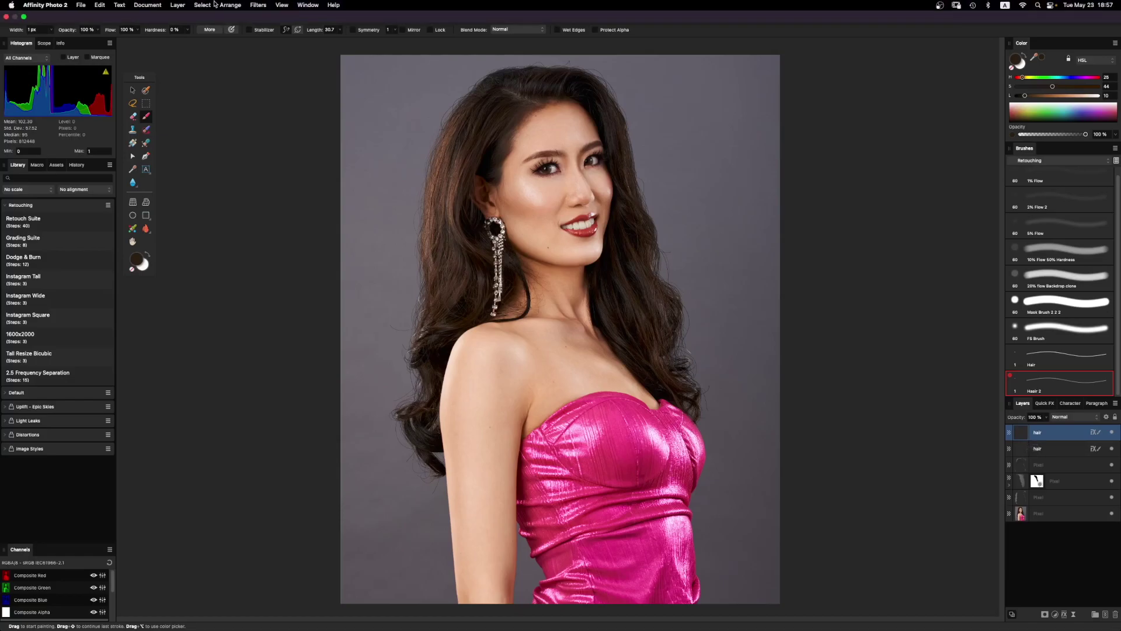
left_click(177, 4)
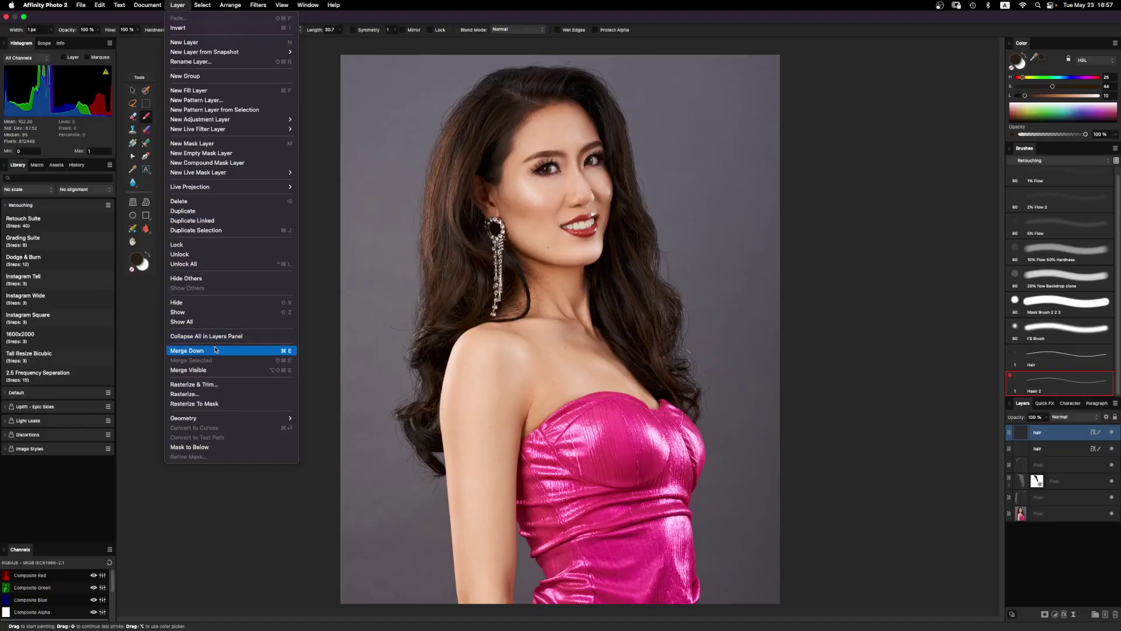
left_click(325, 543)
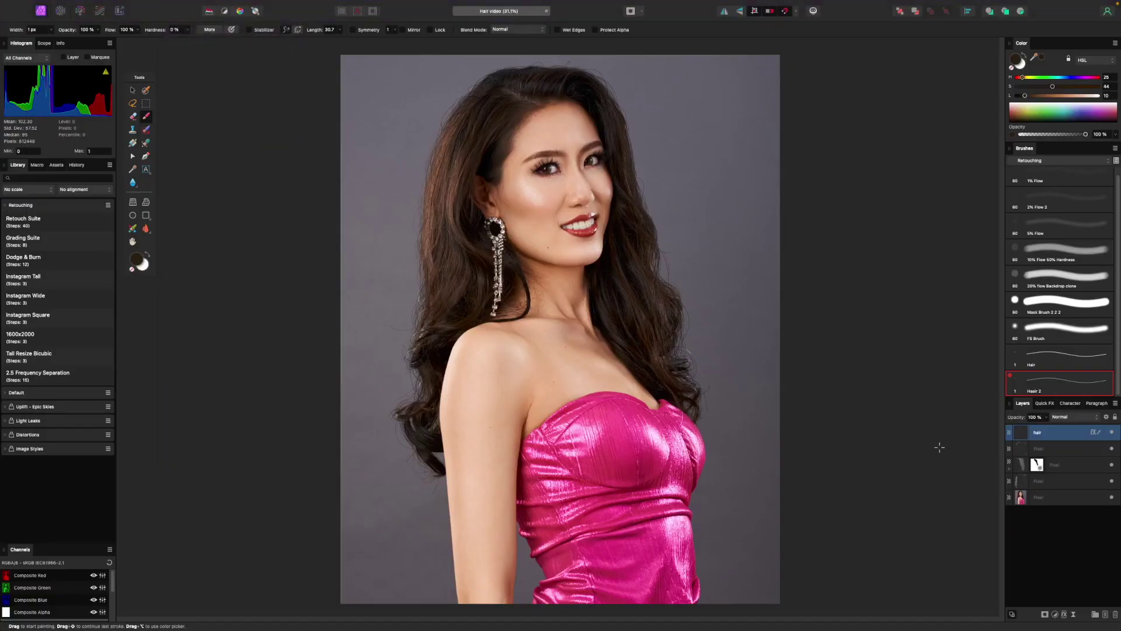
left_click(1023, 437, "alt")
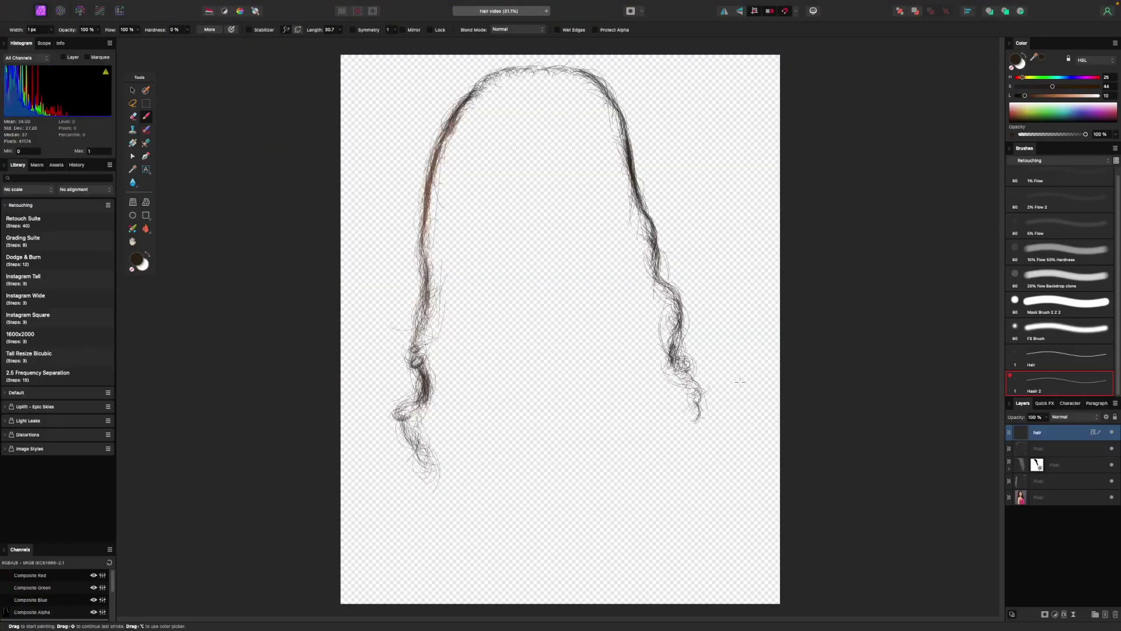
left_click(1025, 433, "alt")
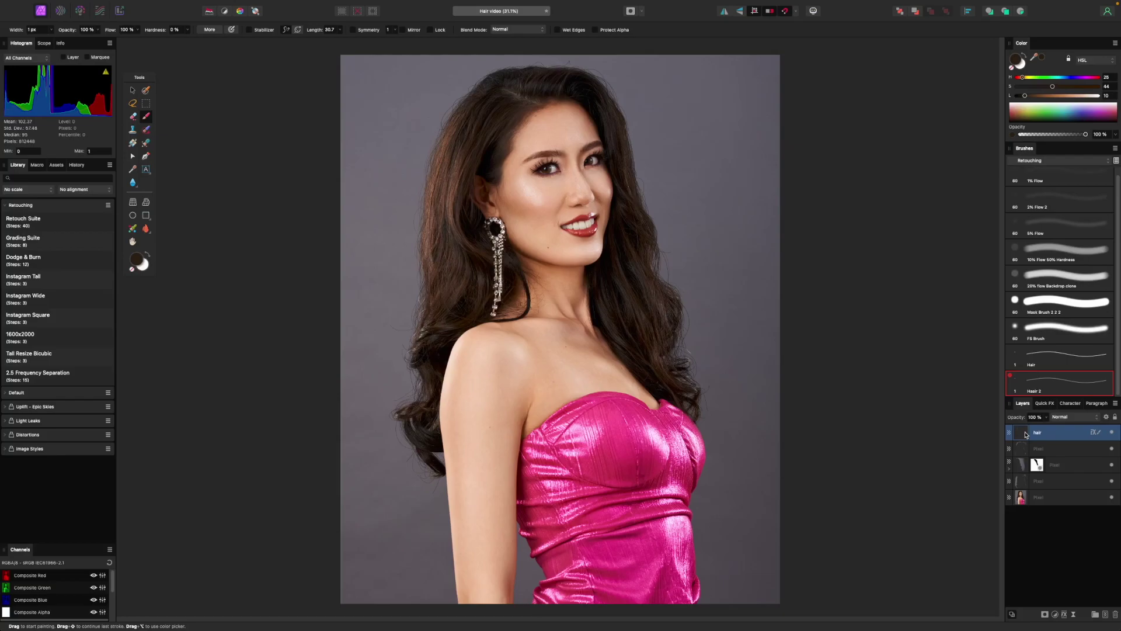
Load the merged hair layer's strands as a selection, add a mask to the layer from it and deselect.
left_click(1022, 433, "super")
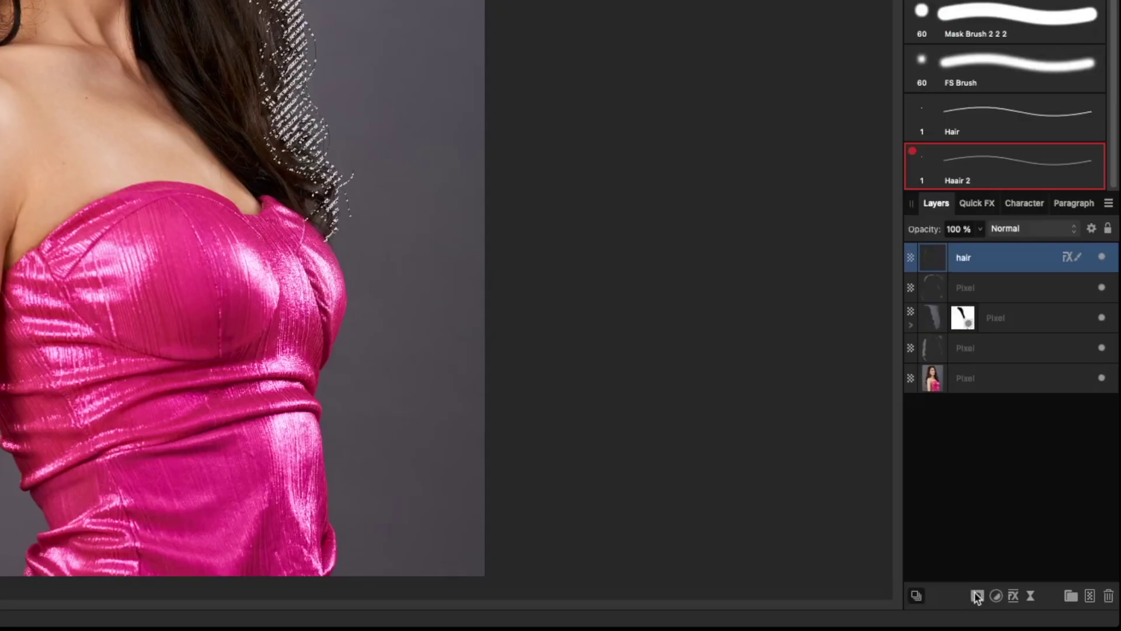
left_click(977, 595)
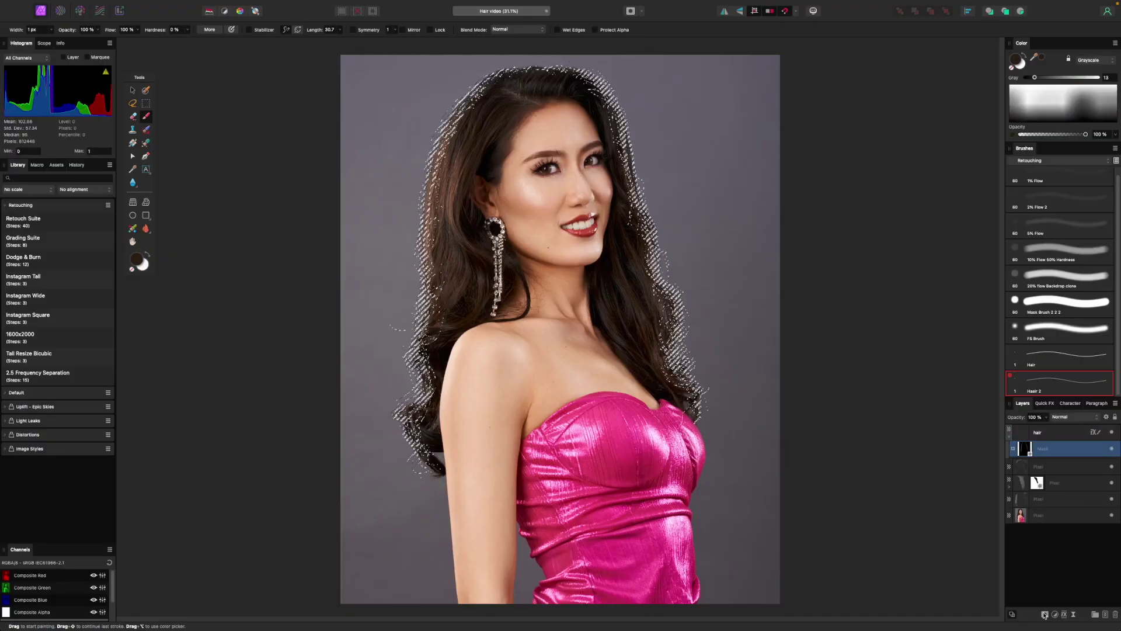
key("super+d")
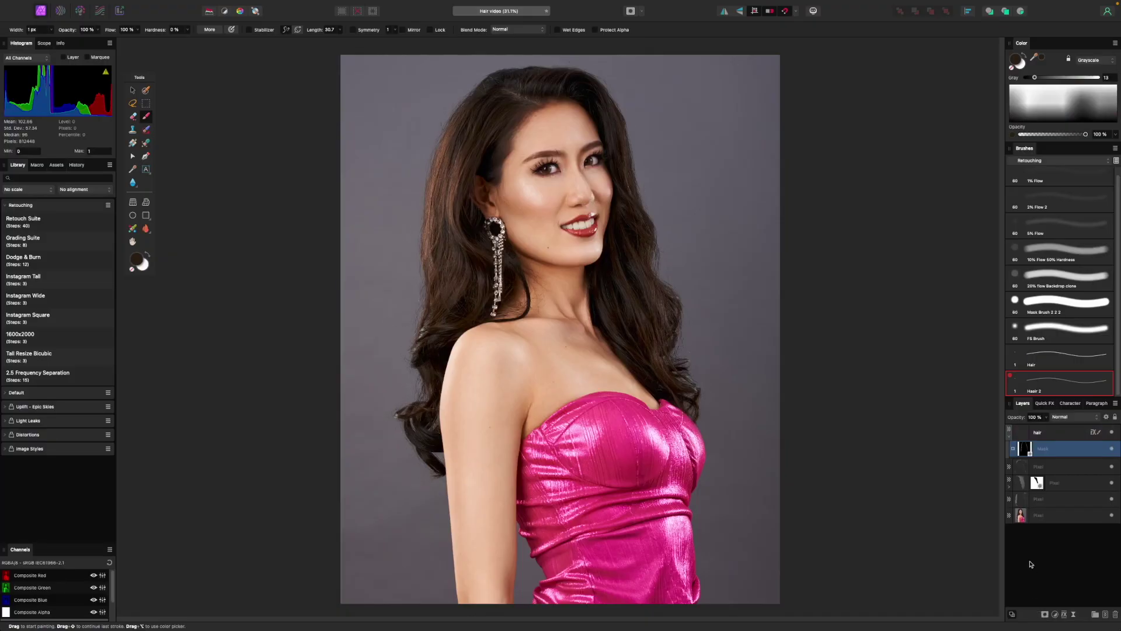
Examine the masked strands at 100% along the near-side hair from the curled tips up to eye level.
key("super+1")
scroll(794, 509, "left", 10)
scroll(793, 508, "right", 3)
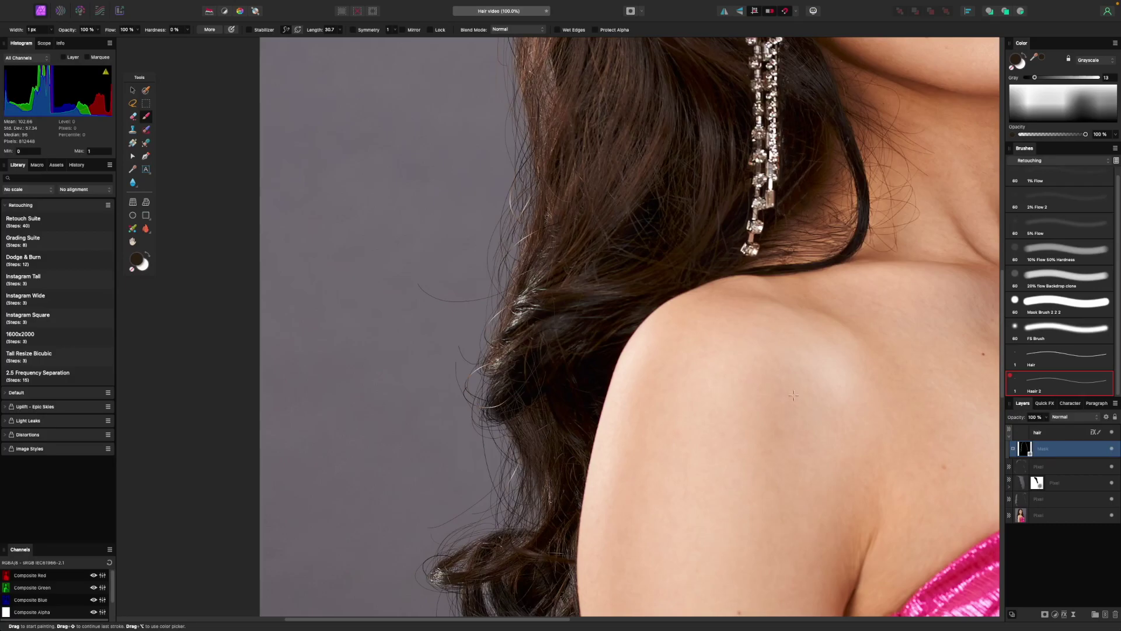
scroll(794, 397, "up", 5)
scroll(794, 397, "up", 10)
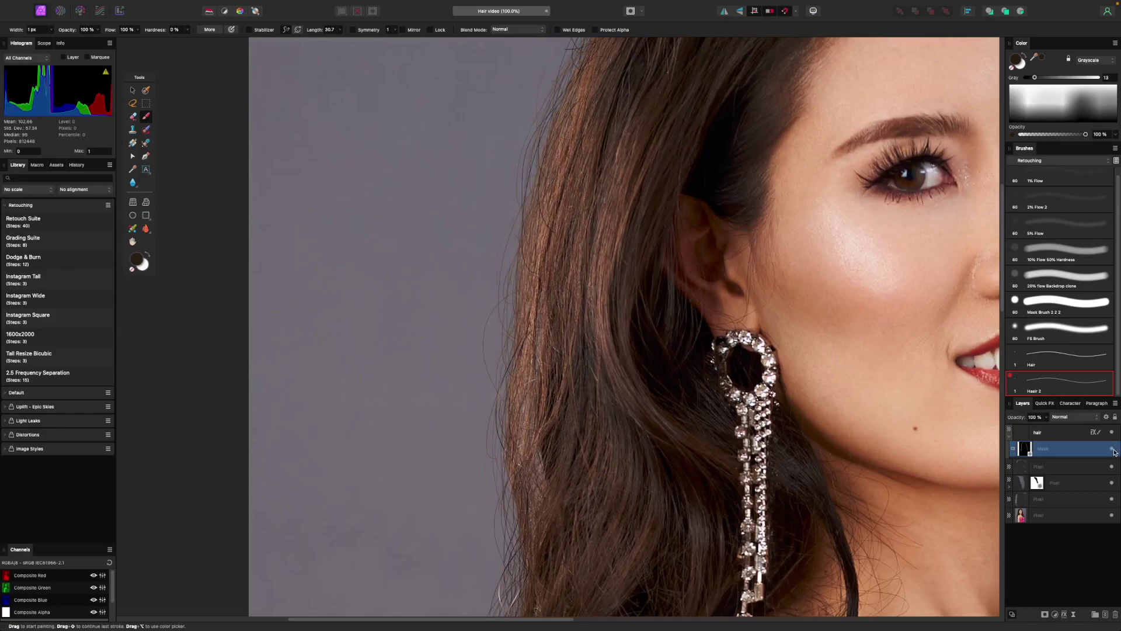
key("ctrl+0")
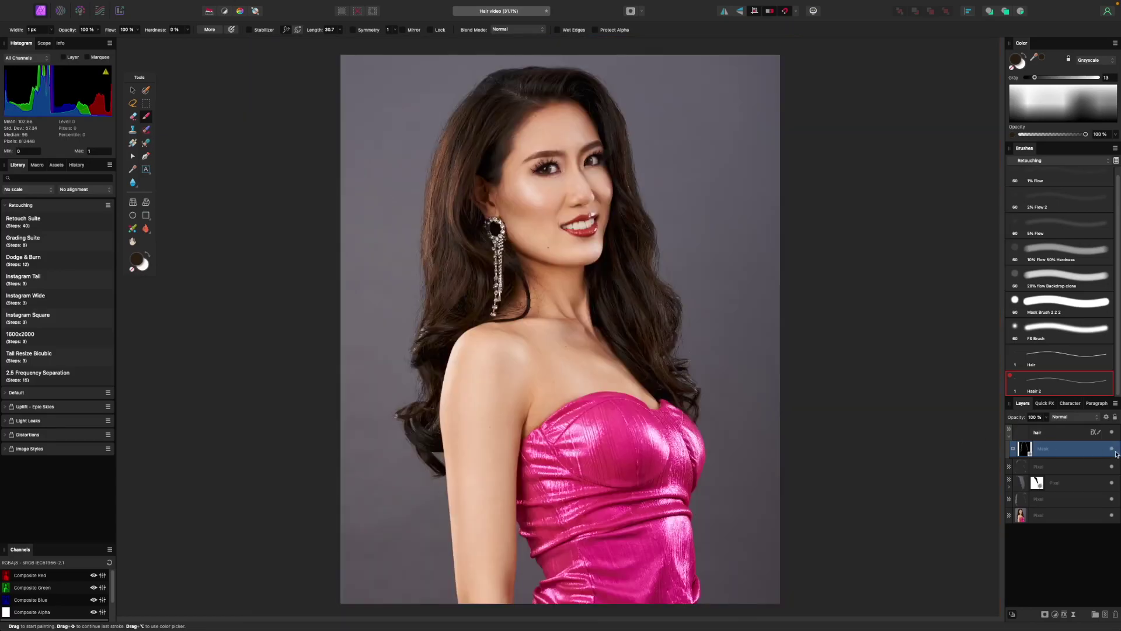
Compare the portrait with the hair layer and its mask each switched off and on.
left_click(1111, 432)
left_click(1111, 432)
left_click(1112, 432)
left_click(1111, 433)
left_click(1112, 449)
left_click(1112, 449)
left_click(1112, 449)
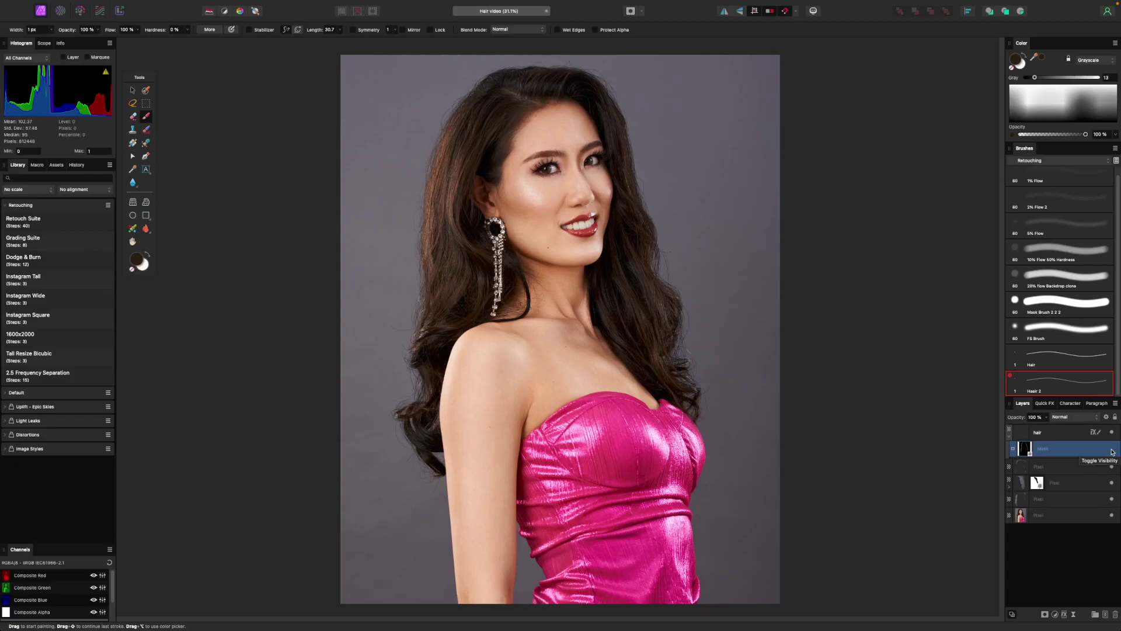
left_click(1112, 450)
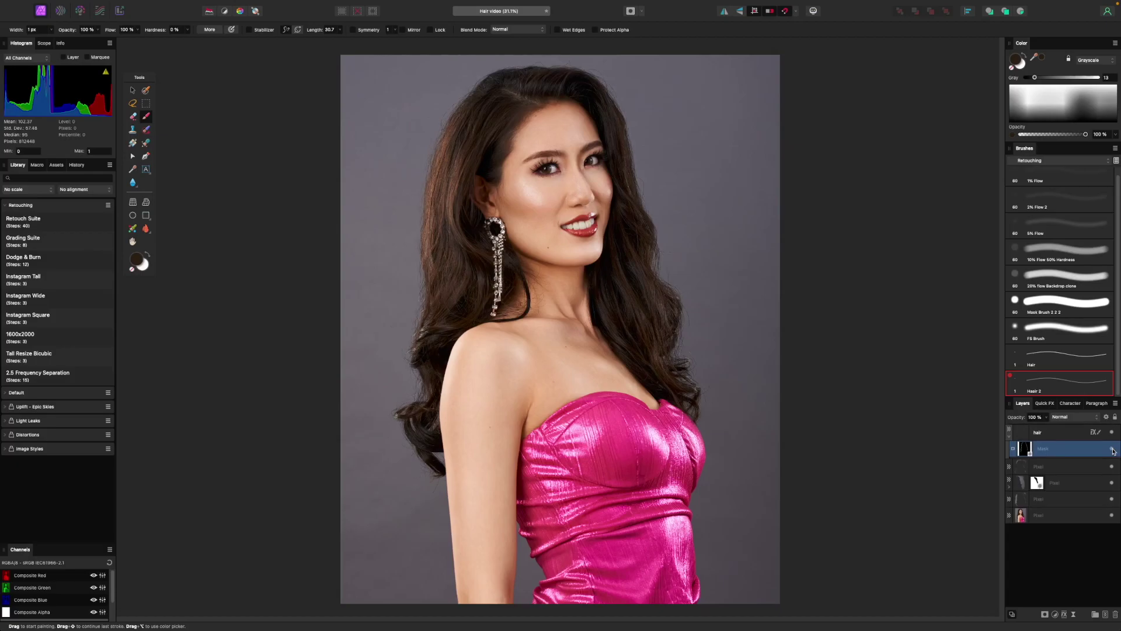
left_click(1112, 449)
left_click(1112, 450)
left_click(1112, 449)
left_click(1112, 450)
Undo the mask and the layer merge to restore two separate hair layers, and select the lower one.
key("super+z")
key("super+z")
key("super+z")
key("super+j")
left_click(1043, 451)
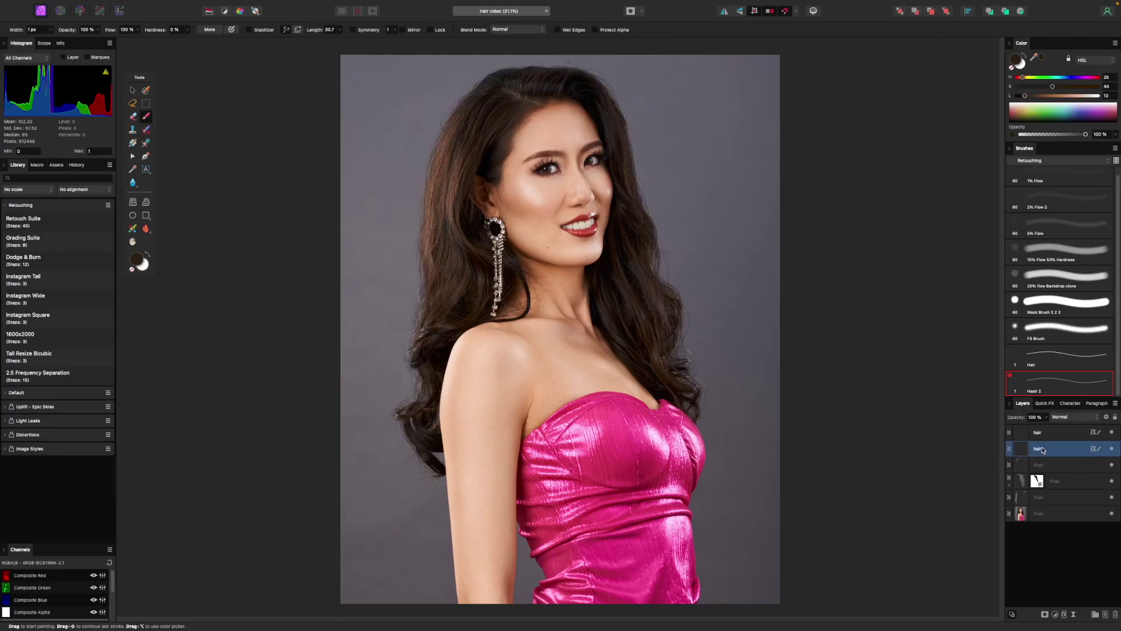
Lower the opacity of the upper hair layer.
left_click(1046, 433)
left_click(1045, 417)
left_click_drag(1048, 428, 1014, 441)
Turn off the Gaussian Blur effect on the upper hair layer and adjust that layer's opacity.
left_click(1051, 451)
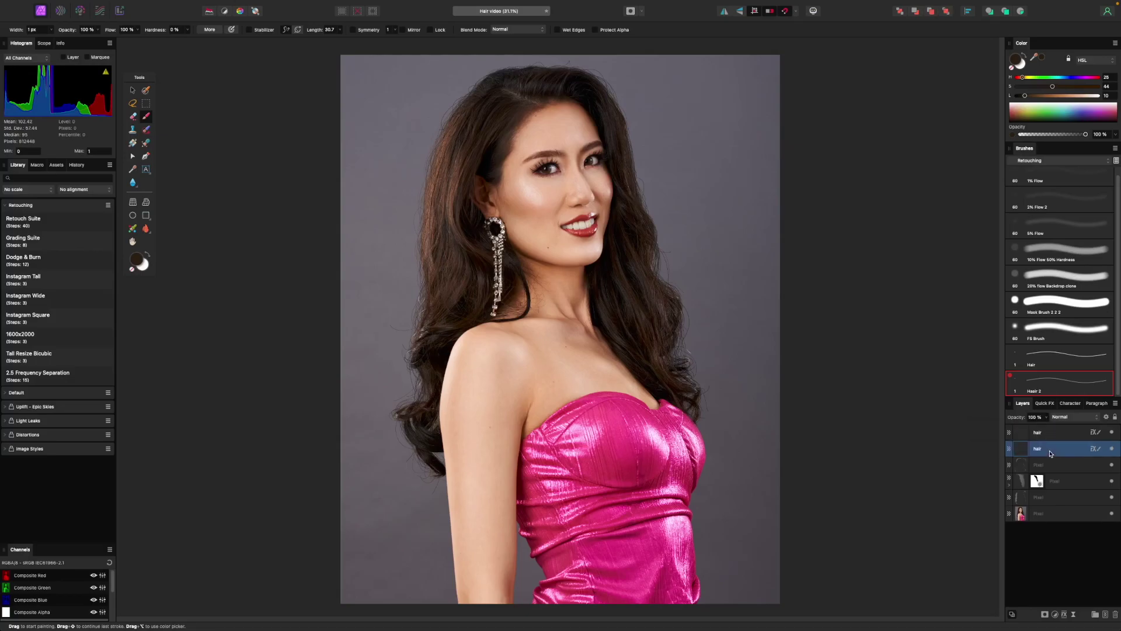
left_click(1044, 404)
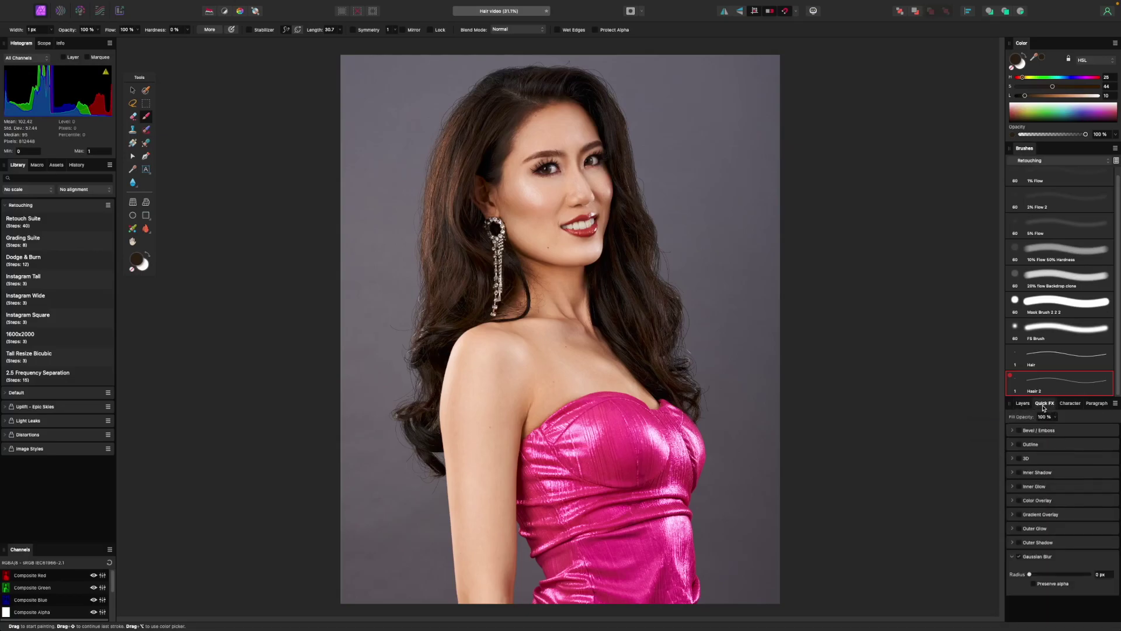
left_click(1019, 555)
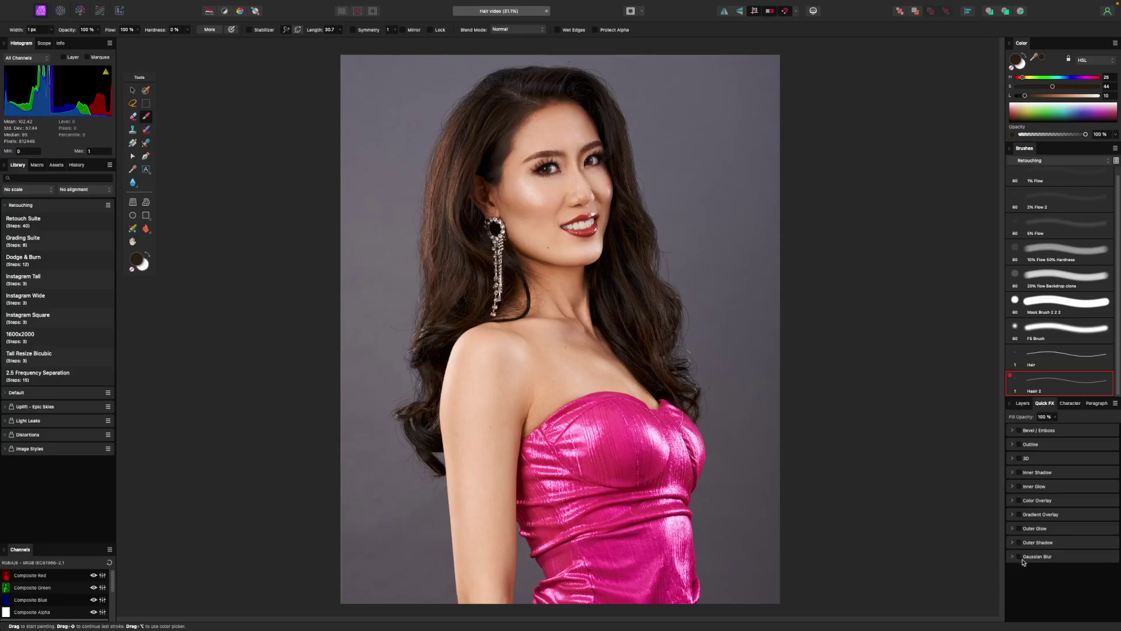
left_click(1026, 404)
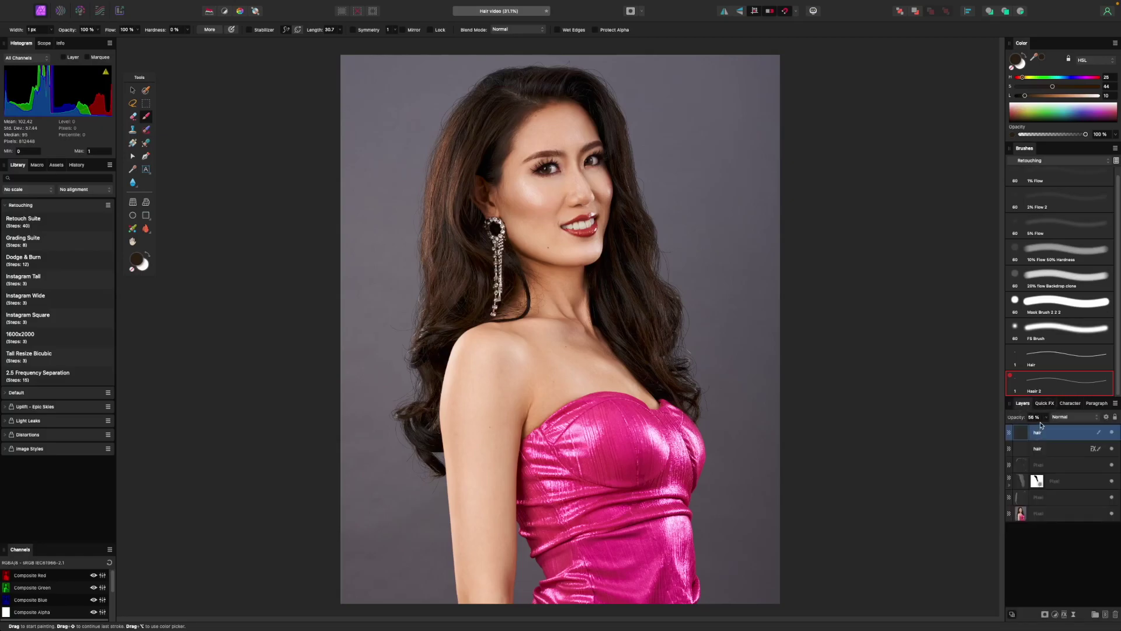
mouse_move(1049, 420)
left_mouse_down()
mouse_move(1016, 427)
mouse_move(1060, 427)
mouse_move(1010, 433)
mouse_move(1041, 435)
left_mouse_up()
left_click(953, 424)
Merge all visible layers into a new pixel layer on top and hide the individual hair layers between it and the background portrait.
key("alt+shift+super+e")
left_click(1112, 449)
left_click(1112, 465)
left_click(1111, 480)
left_click(1111, 497)
left_click(1111, 513)
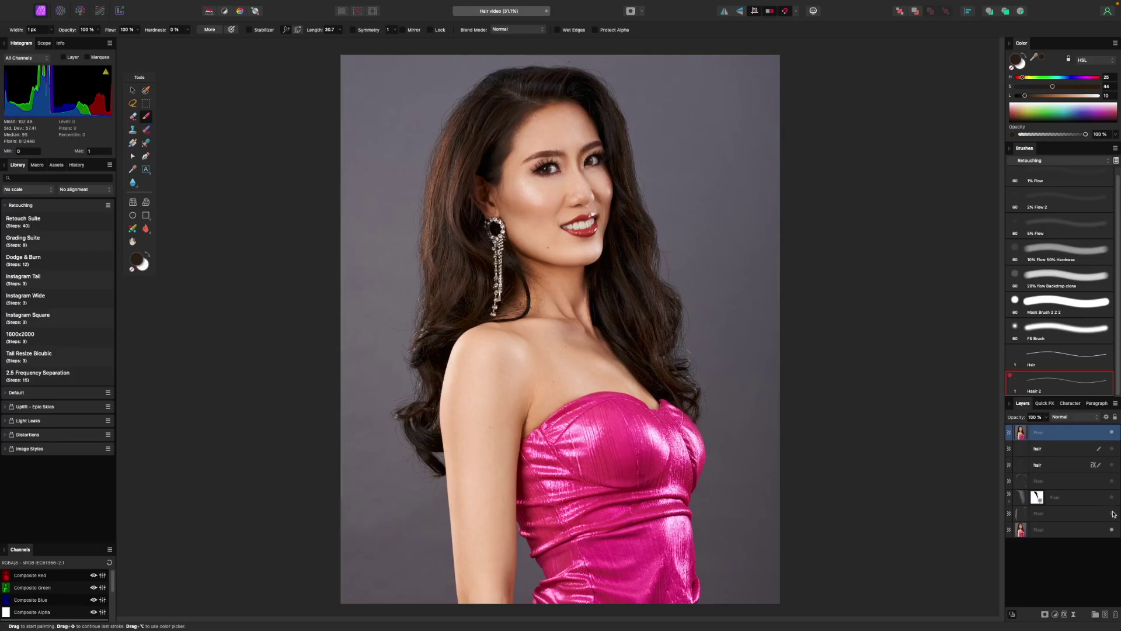
Compare the original portrait with the merged retouch by switching the merged layer off and on, including a closer view of the hair.
left_click(1112, 433)
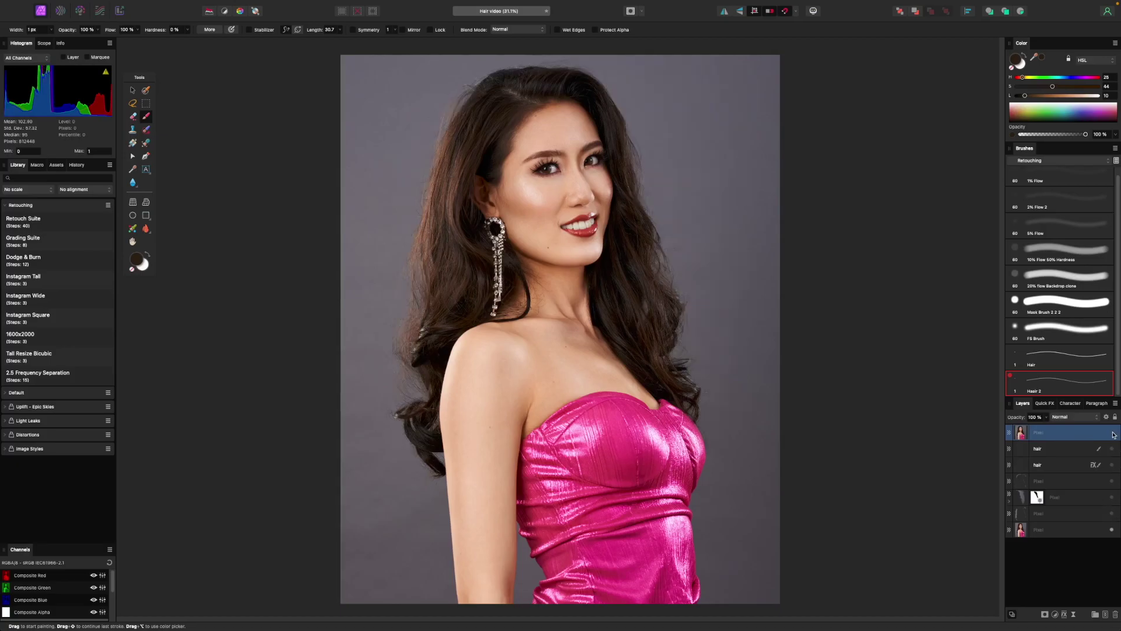
key("super+equal")
scroll(898, 413, "up", 5)
scroll(898, 413, "left", 2)
scroll(897, 413, "left", 2)
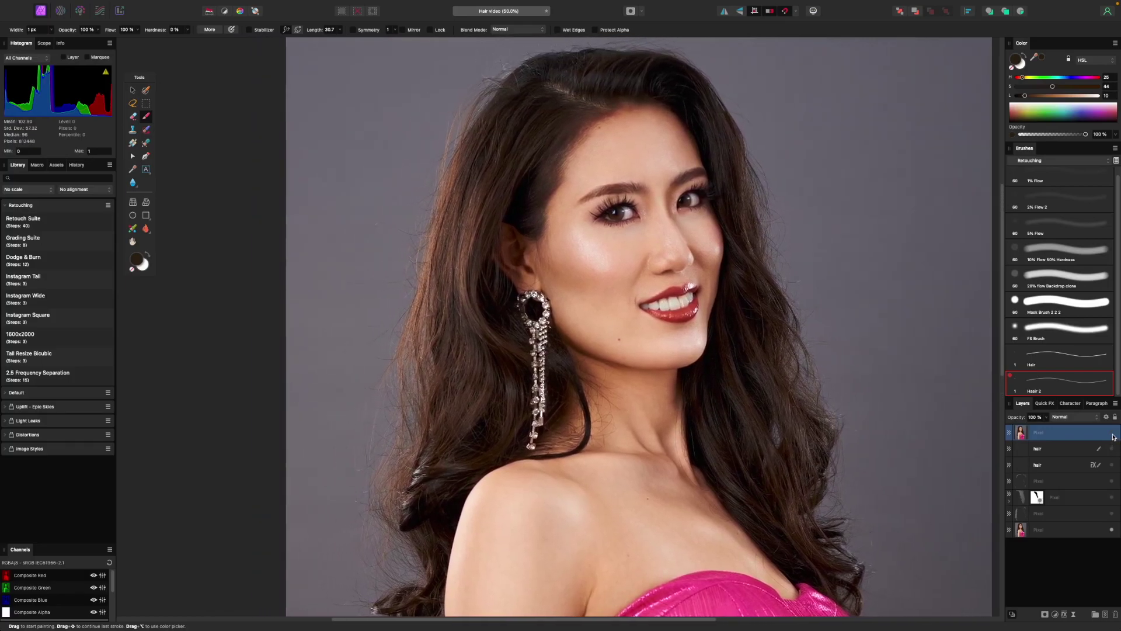
left_click(1112, 433)
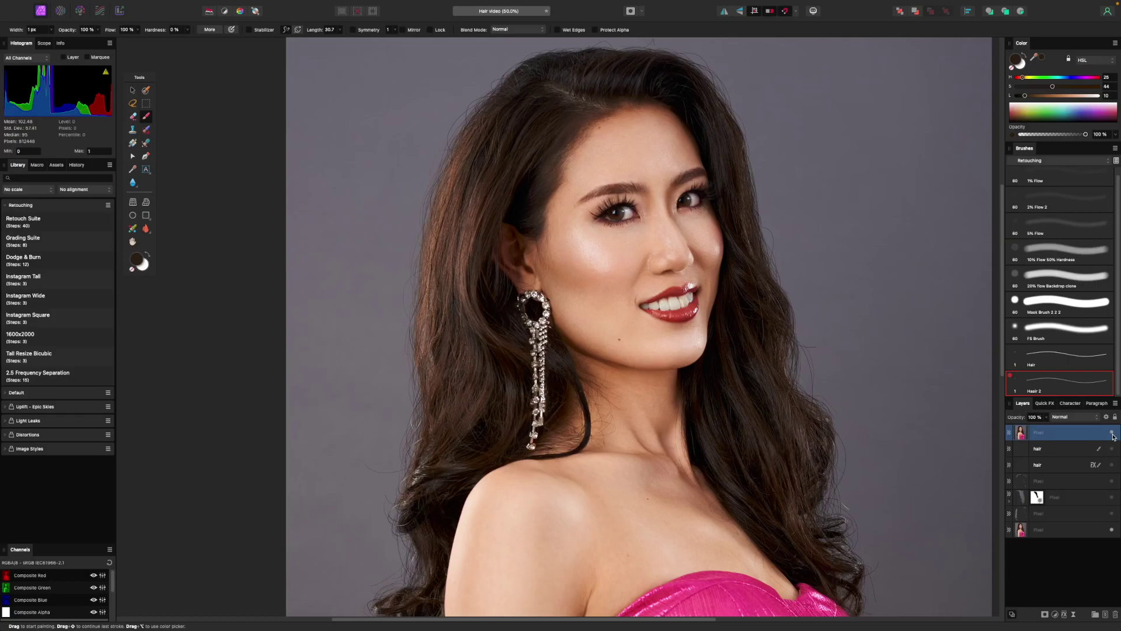
key("super+0")
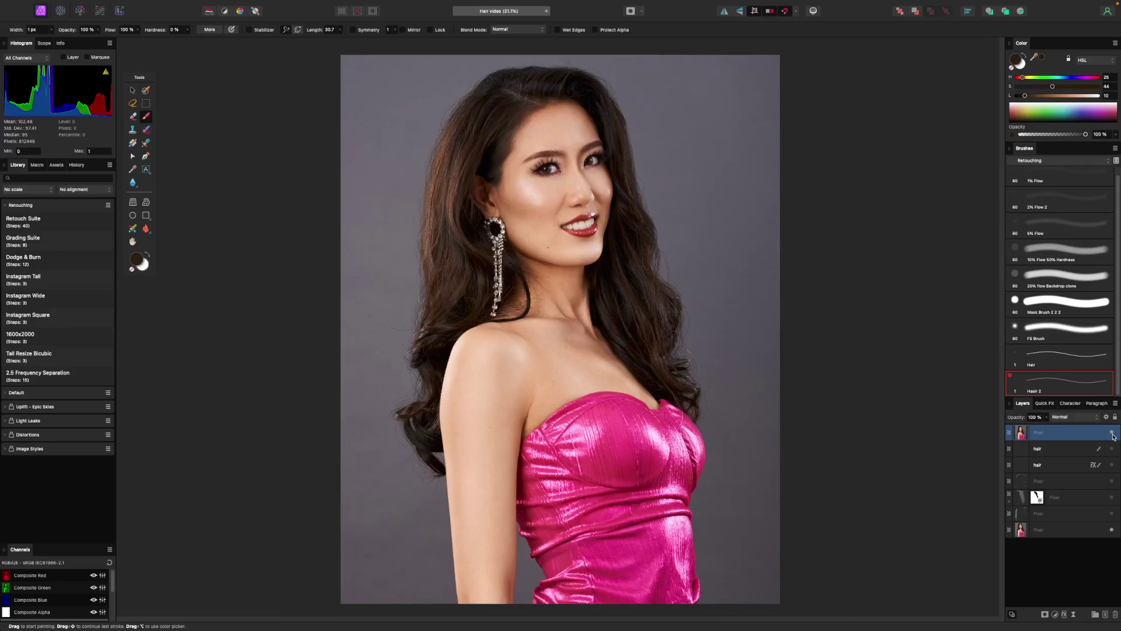